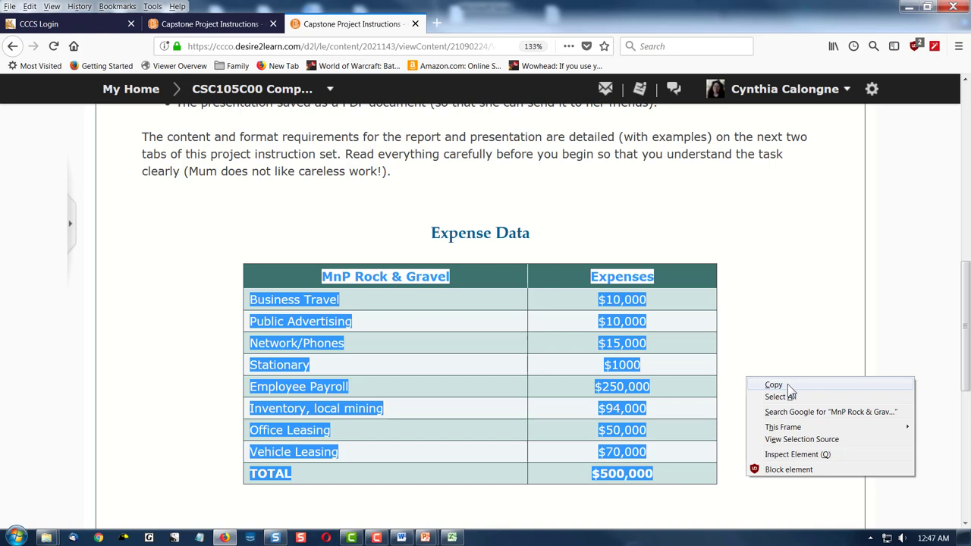
# - Copy the selected Expense Data table from the web page and switch to Excel
pyautogui.click(774, 385)
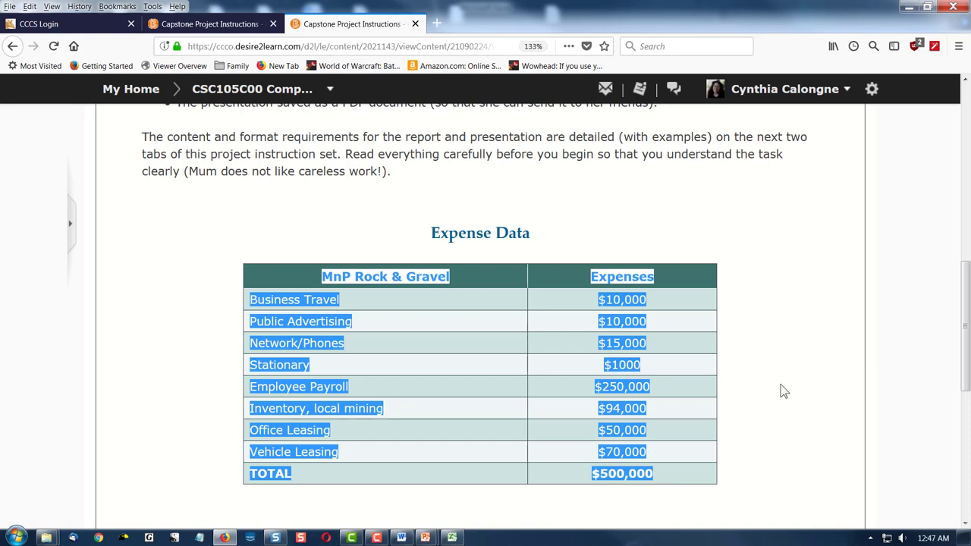
pyautogui.click(453, 538)
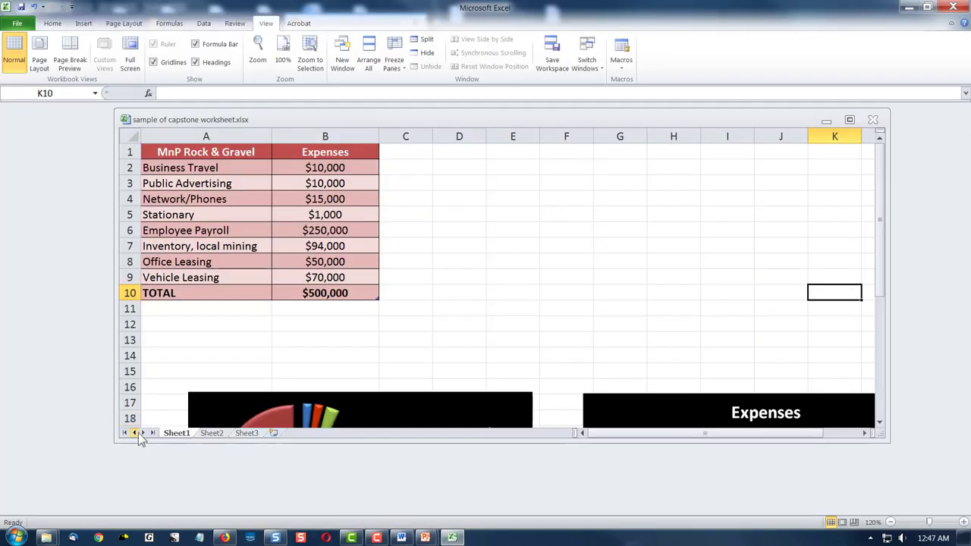
# - Rename Sheet2 of the capstone sample workbook as "take 2"
pyautogui.click(213, 434)
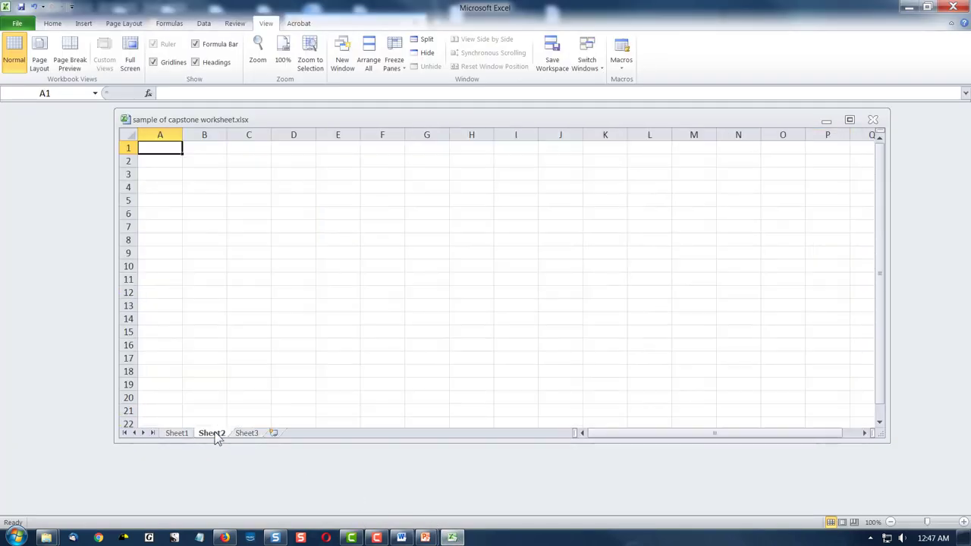
pyautogui.rightClick(212, 434)
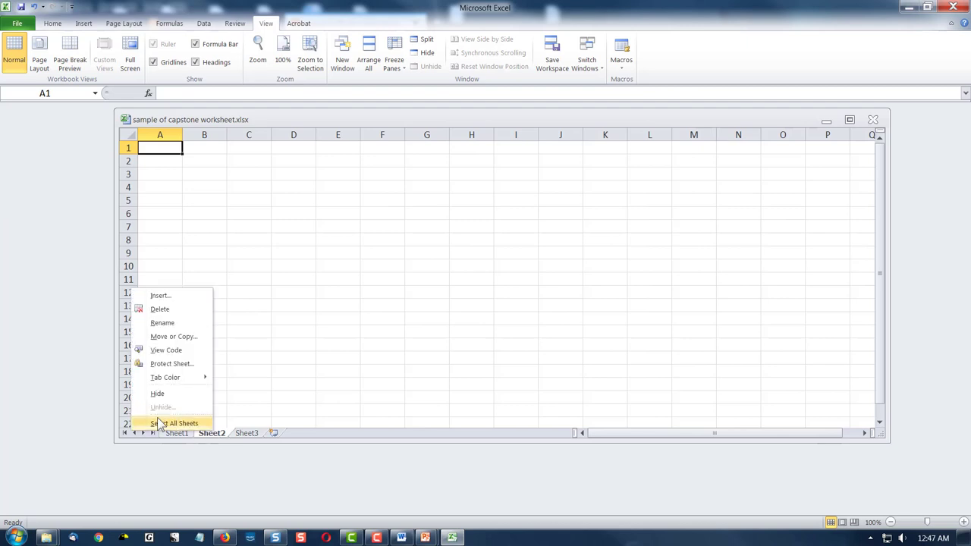
pyautogui.click(169, 320)
pyautogui.write('ta')
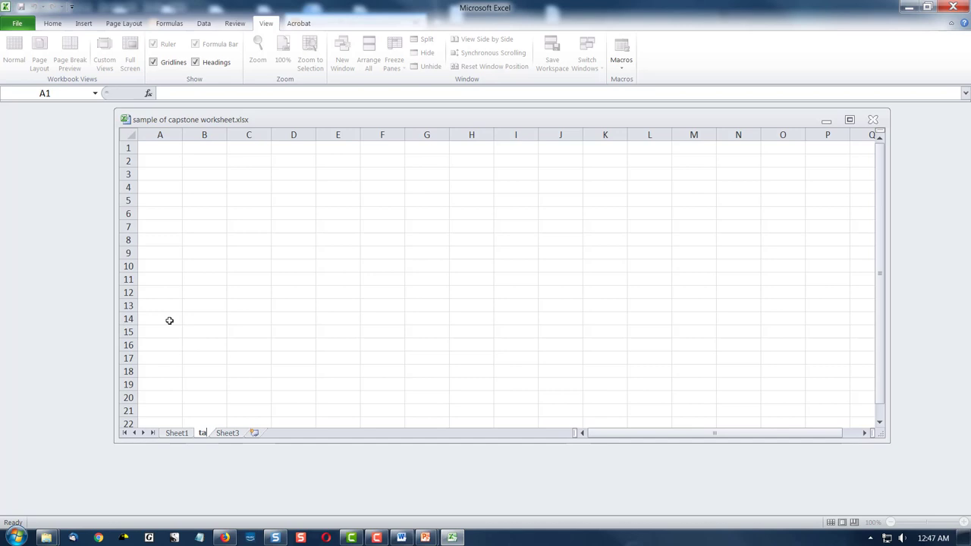
pyautogui.write('ke 2')
pyautogui.press('Return')
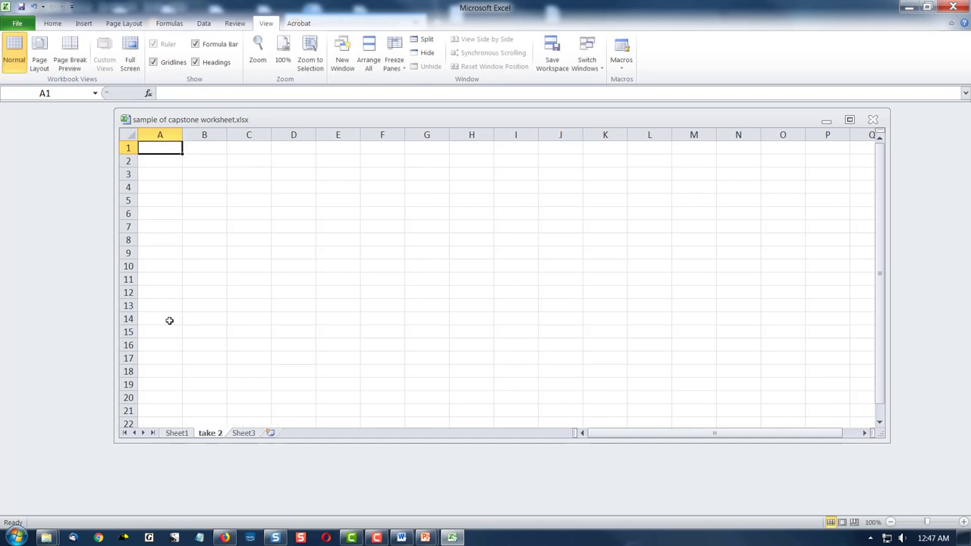
# - Paste the copied expense table into the take 2 sheet at cell A1, keeping the source formatting
pyautogui.rightClick(161, 147)
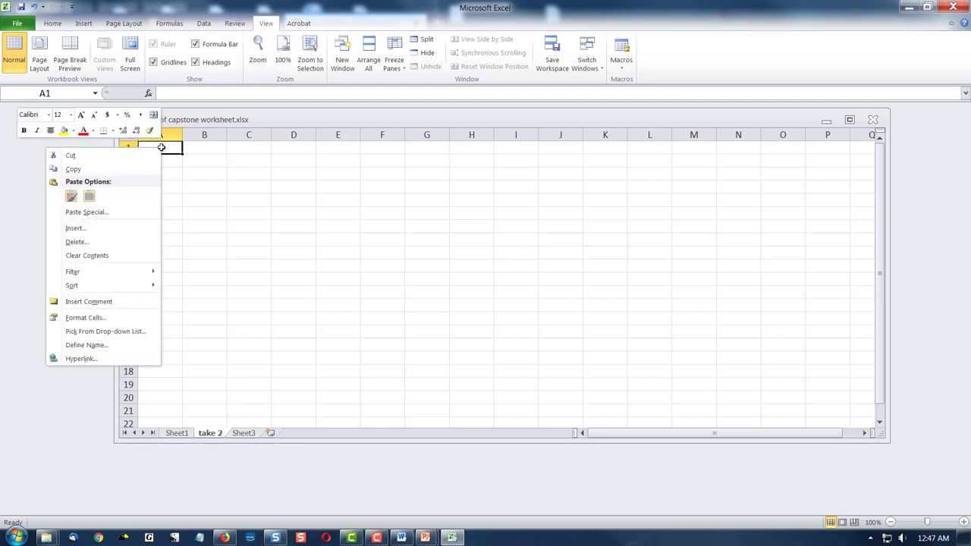
pyautogui.click(69, 196)
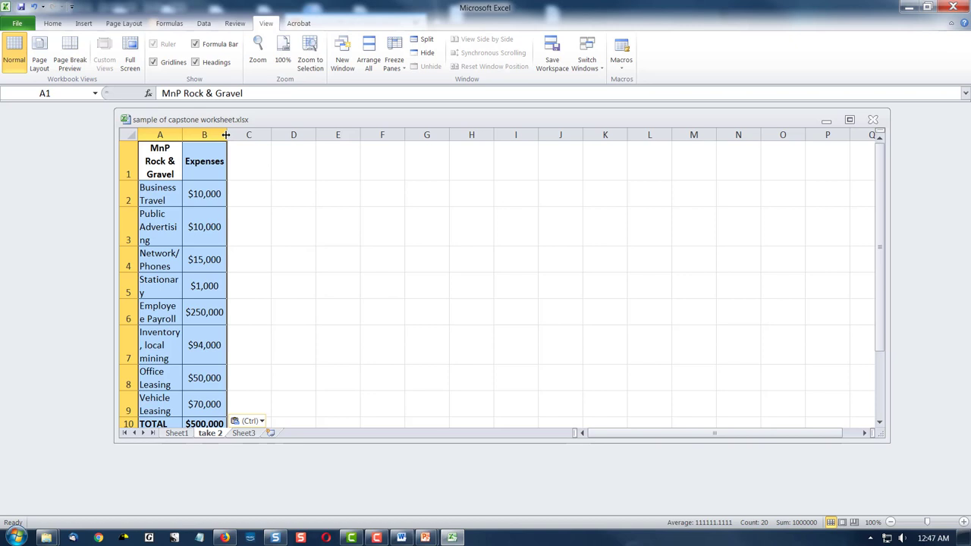
pyautogui.click(285, 199)
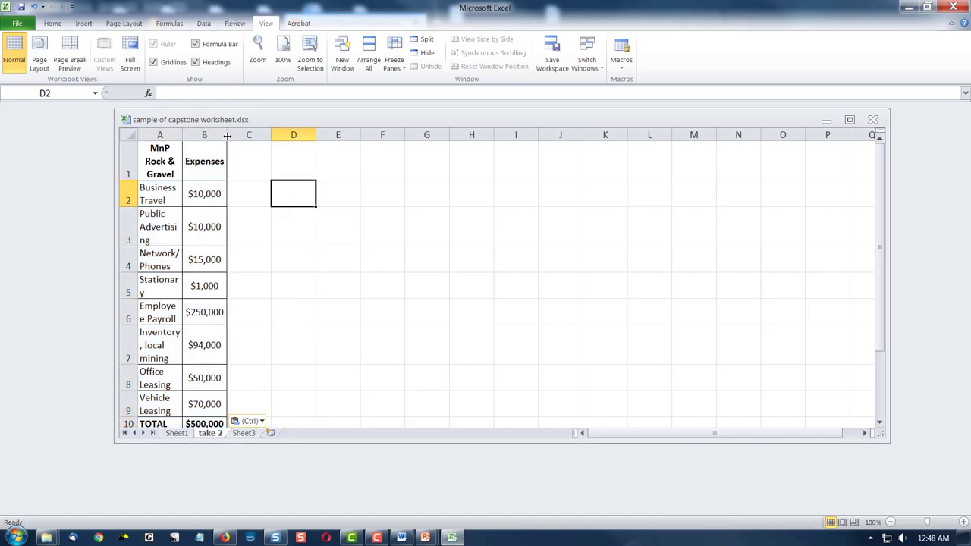
# - Widen columns A and B so each expense label fits on a single line
pyautogui.moveTo(227, 135); pyautogui.dragTo(268, 135)
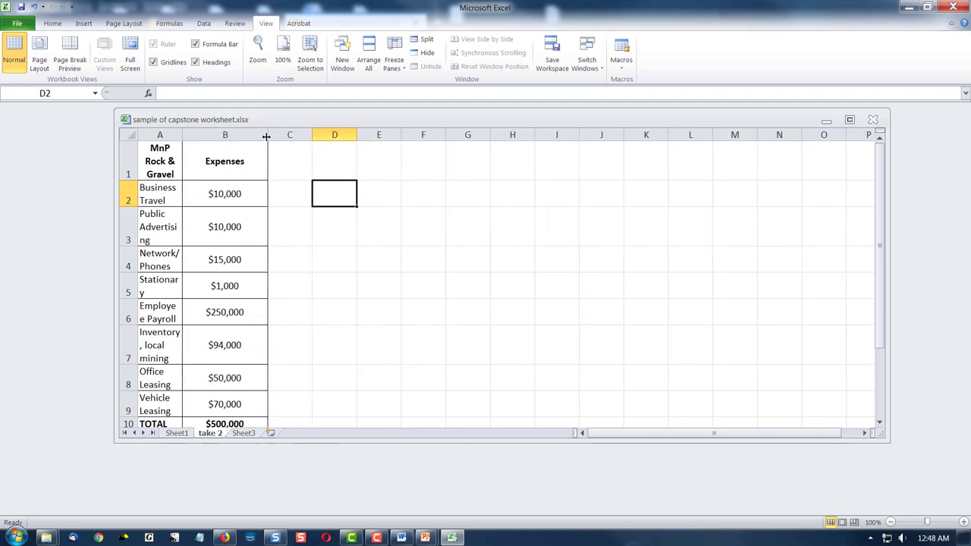
pyautogui.moveTo(184, 134); pyautogui.dragTo(234, 134)
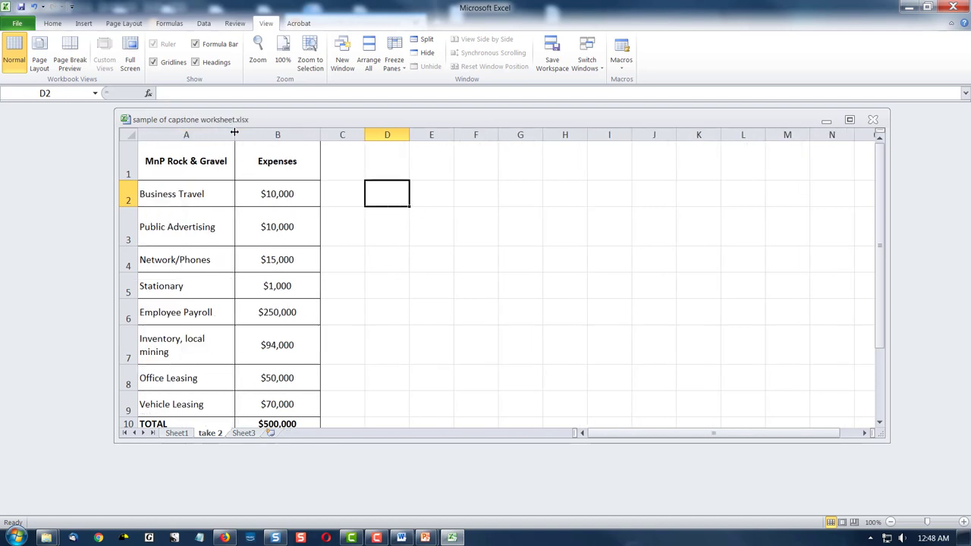
pyautogui.doubleClick(235, 134)
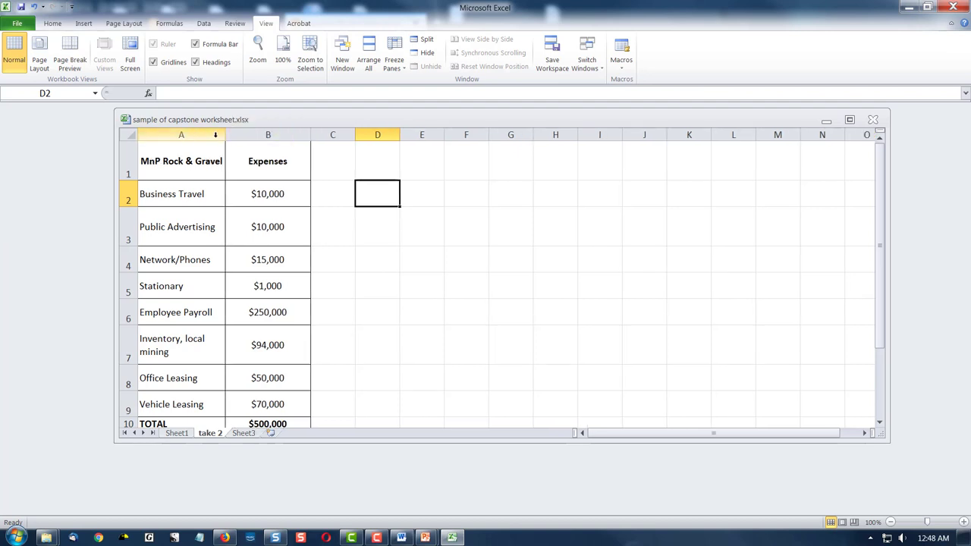
pyautogui.moveTo(225, 135); pyautogui.dragTo(274, 134)
# - Review the pasted expense rows and amounts from the header down to the TOTAL row
pyautogui.scroll(-2, 450, 307)
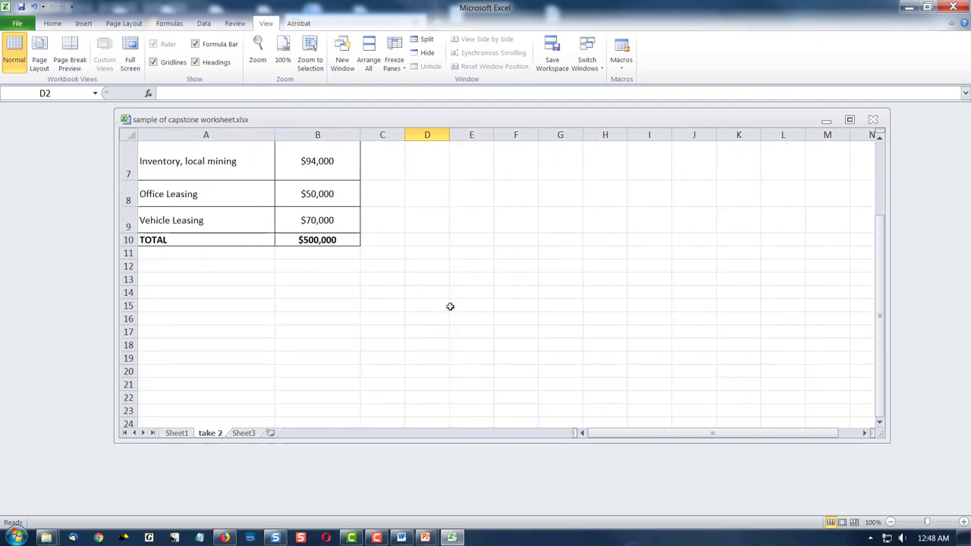
pyautogui.scroll(2, 450, 306)
pyautogui.scroll(-1, 447, 306)
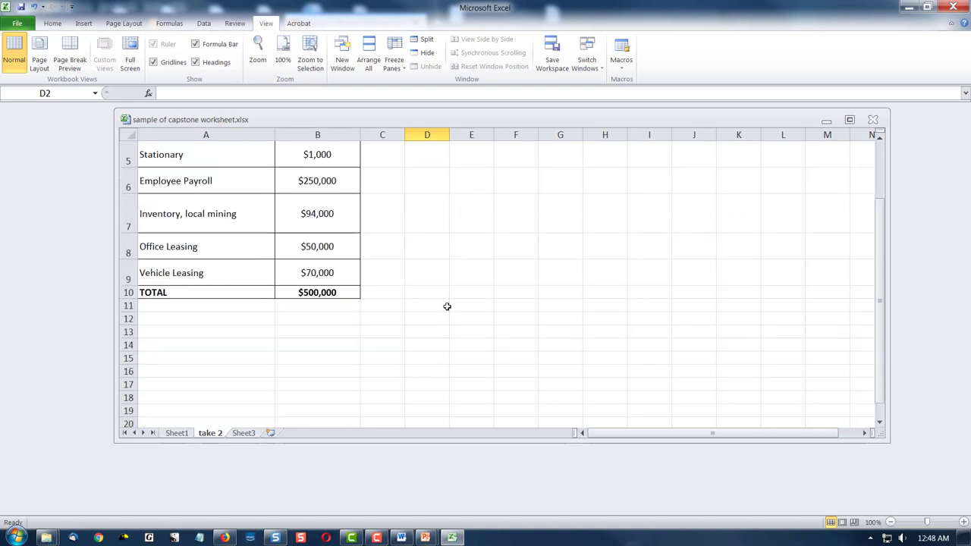
pyautogui.scroll(1, 446, 307)
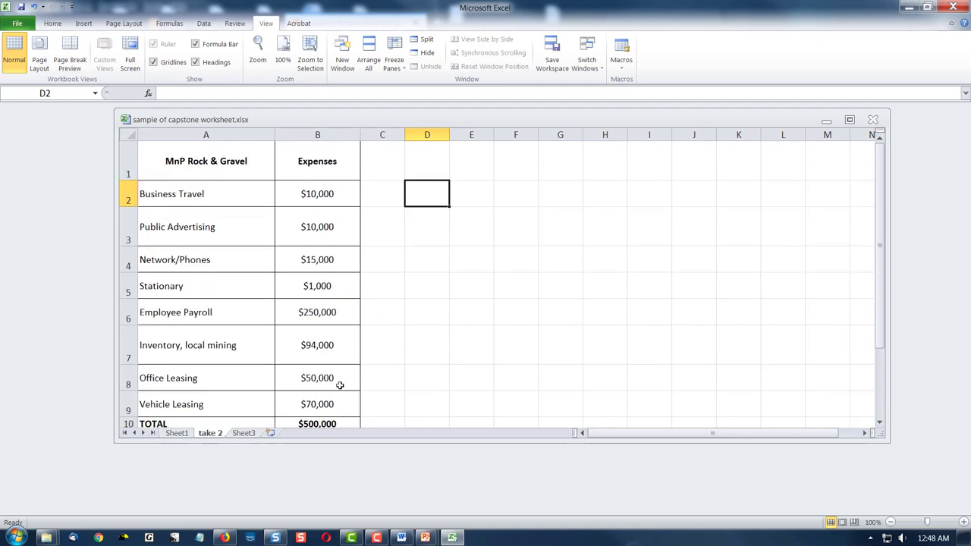
pyautogui.scroll(-1, 329, 401)
pyautogui.moveTo(340, 360); pyautogui.dragTo(336, 189)
pyautogui.scroll(1, 439, 289)
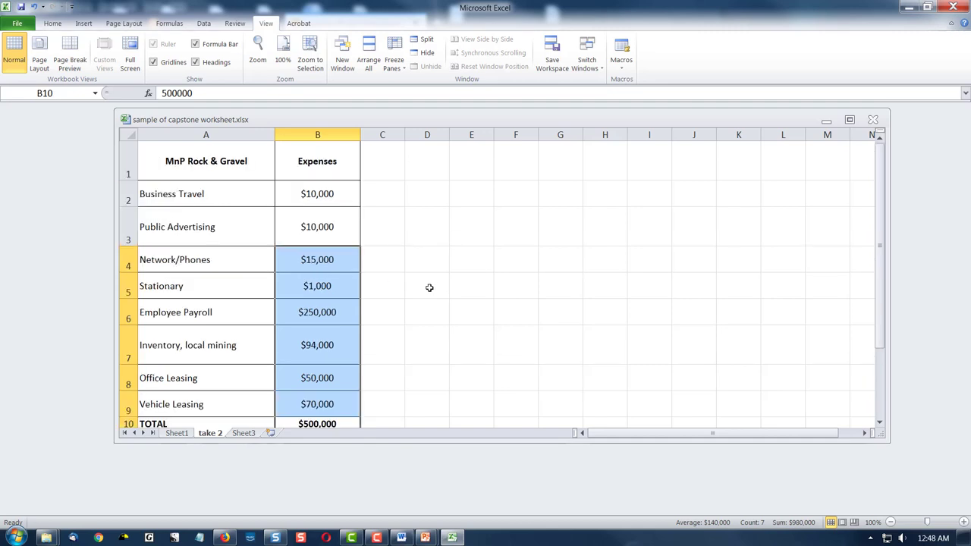
pyautogui.scroll(-1, 411, 283)
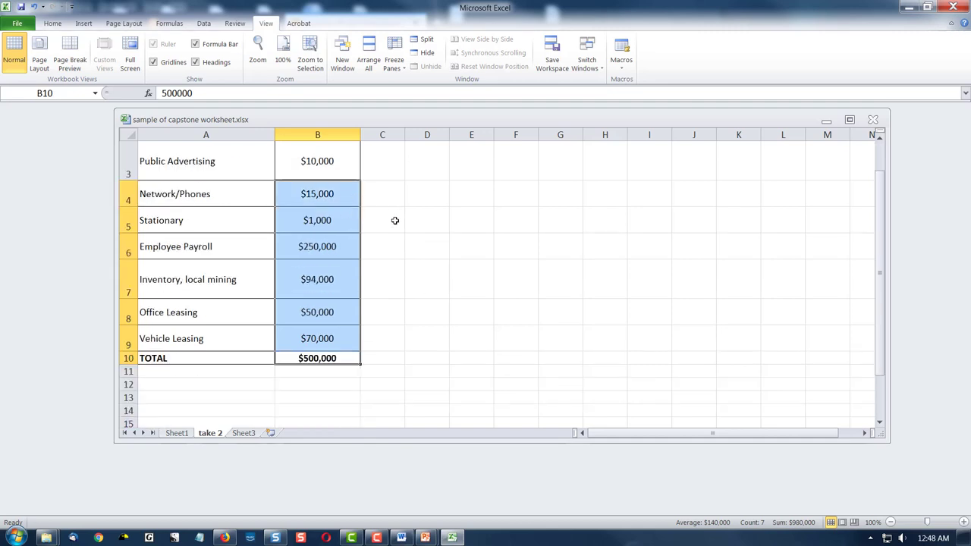
pyautogui.scroll(1, 455, 281)
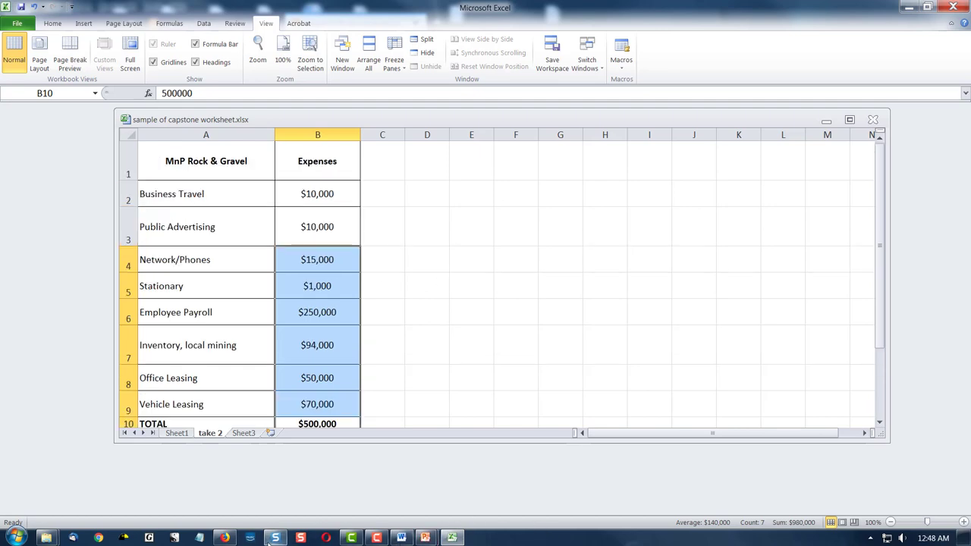
# - Compare the sheet's amounts and TOTAL cell with the Expense Data table in the browser, and return to Excel
pyautogui.click(225, 538)
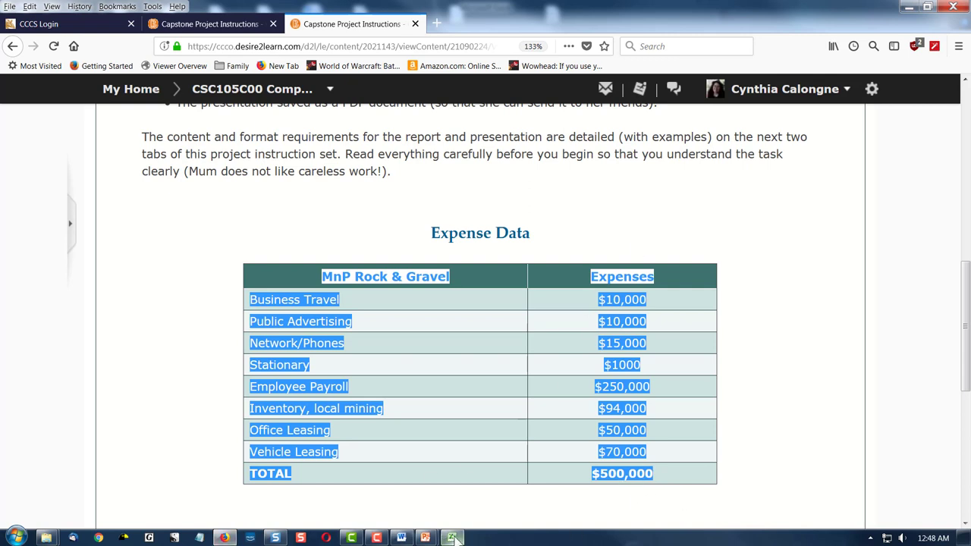
pyautogui.moveTo(451, 538)
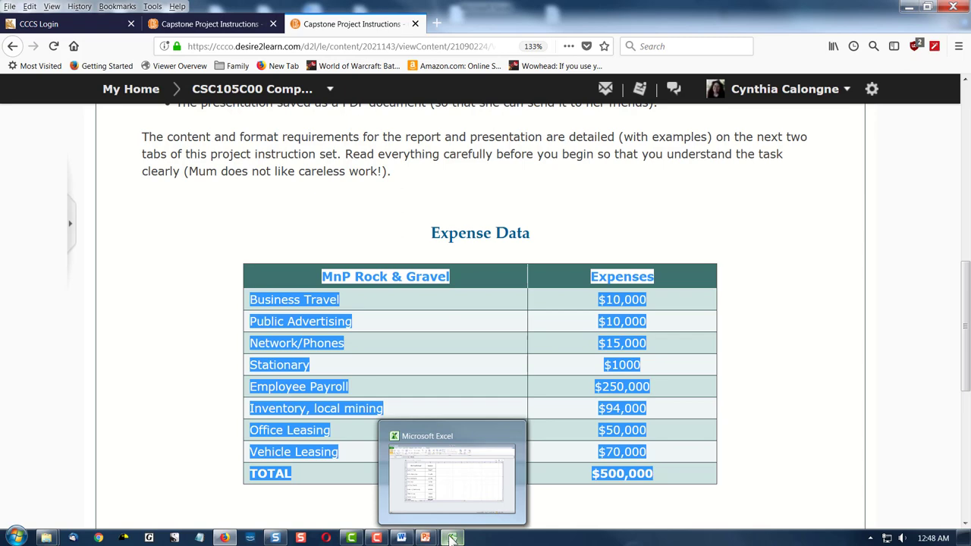
pyautogui.click(451, 538)
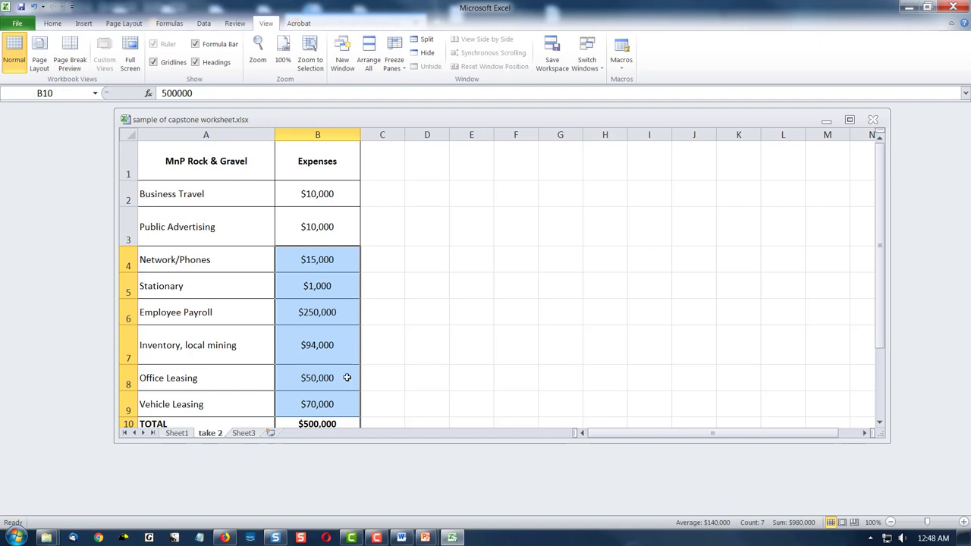
pyautogui.scroll(-2, 390, 349)
pyautogui.scroll(2, 390, 349)
pyautogui.scroll(-1, 338, 415)
pyautogui.click(339, 355)
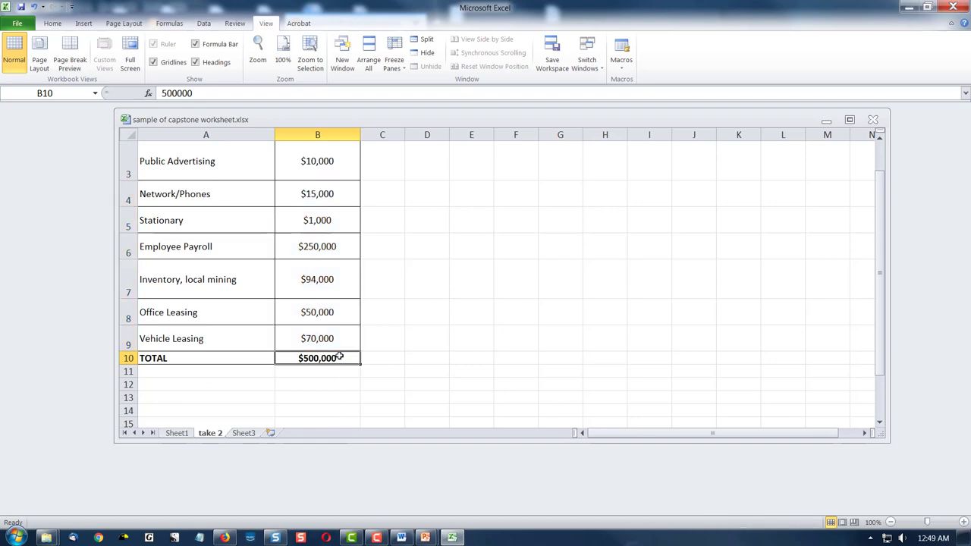
pyautogui.click(225, 537)
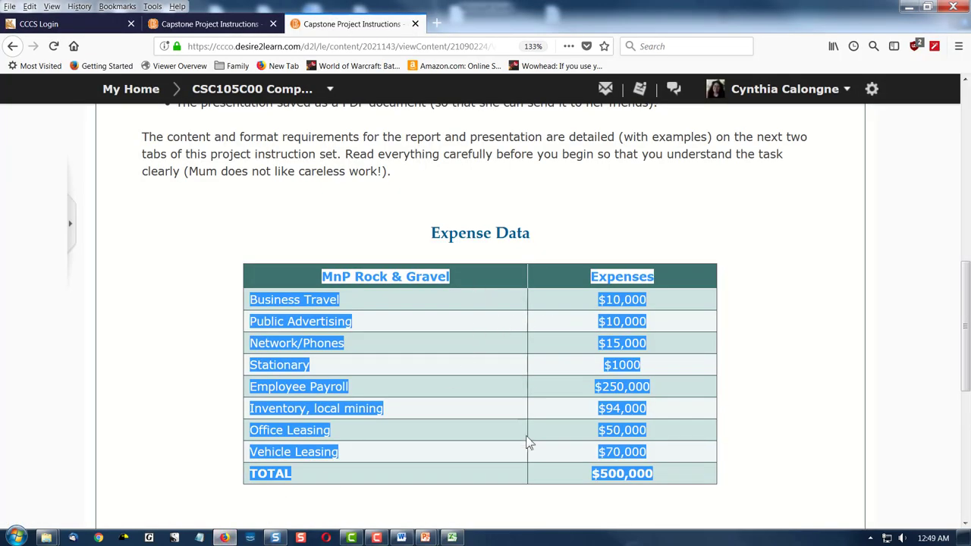
pyautogui.click(452, 537)
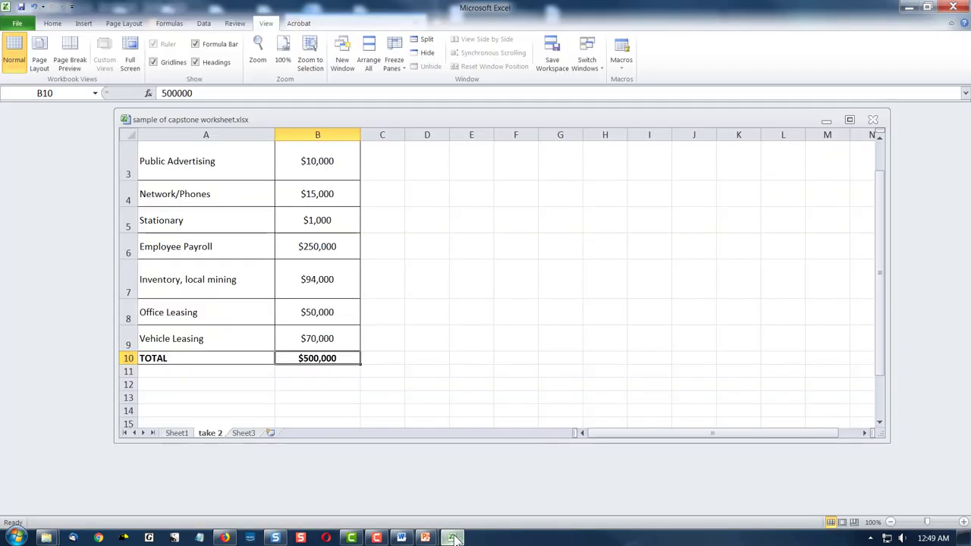
# - Extend the workbook window's height so the whole expense table fits in view
pyautogui.scroll(1, 357, 412)
pyautogui.scroll(-1, 353, 397)
pyautogui.moveTo(393, 443); pyautogui.dragTo(393, 513)
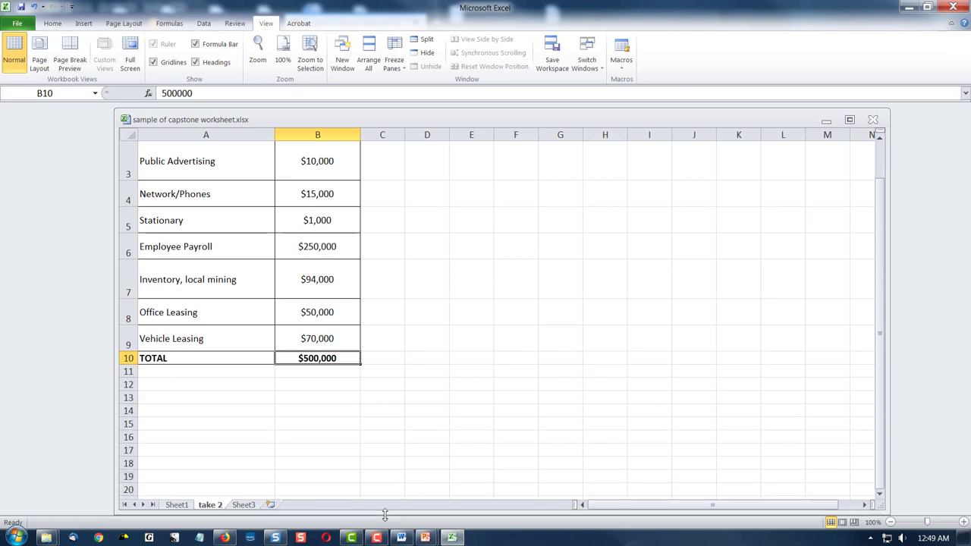
pyautogui.scroll(1, 422, 402)
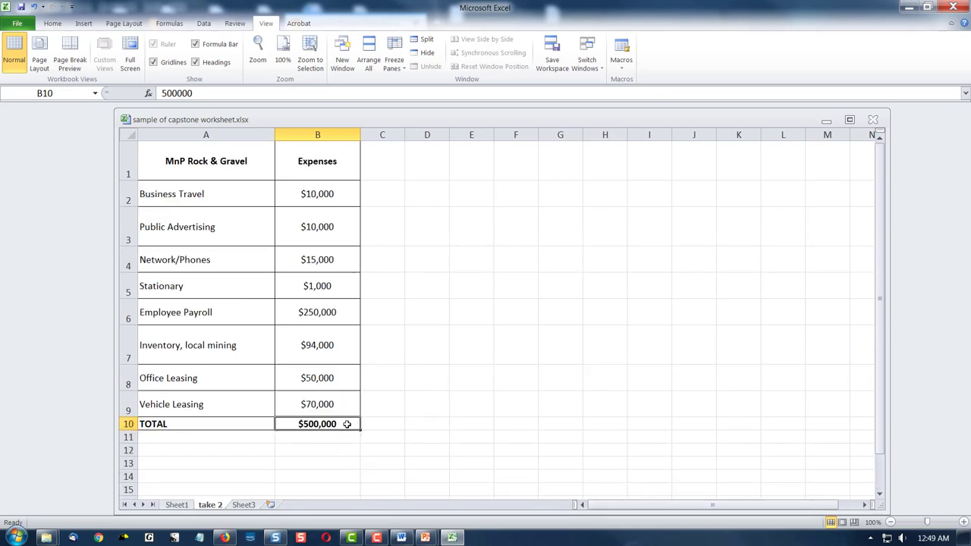
# - Format A1:B10 as a table with headers, using the medium style with a teal header and gray banded rows
pyautogui.moveTo(346, 424); pyautogui.dragTo(208, 171)
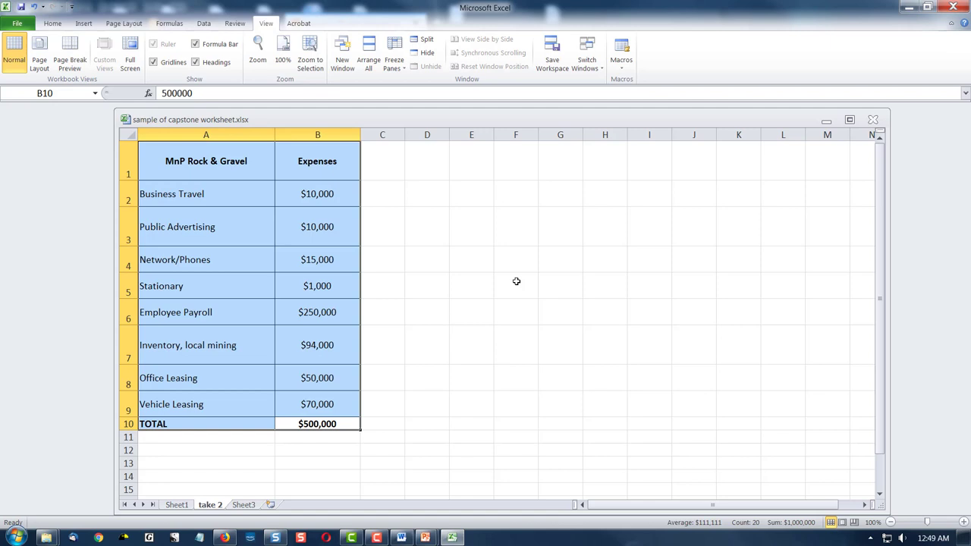
pyautogui.click(60, 25)
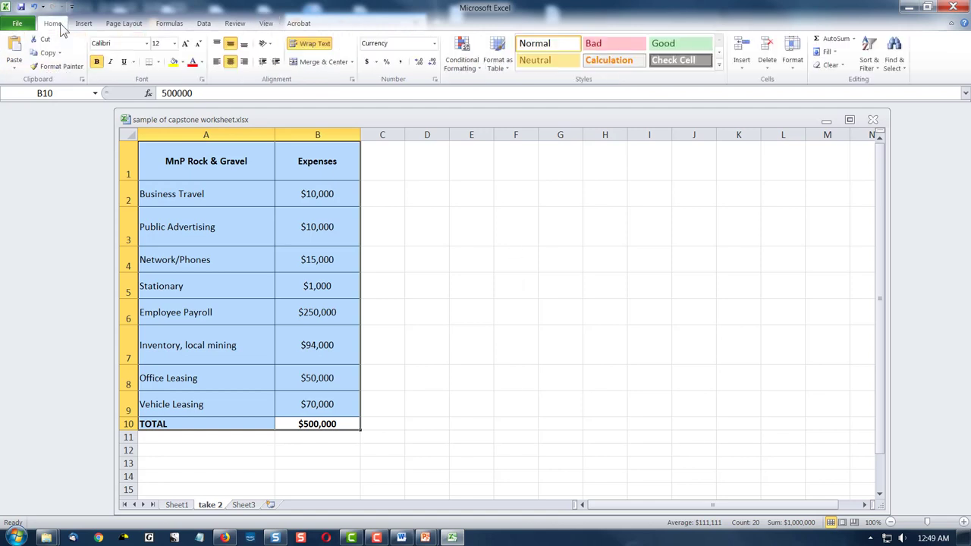
pyautogui.click(505, 68)
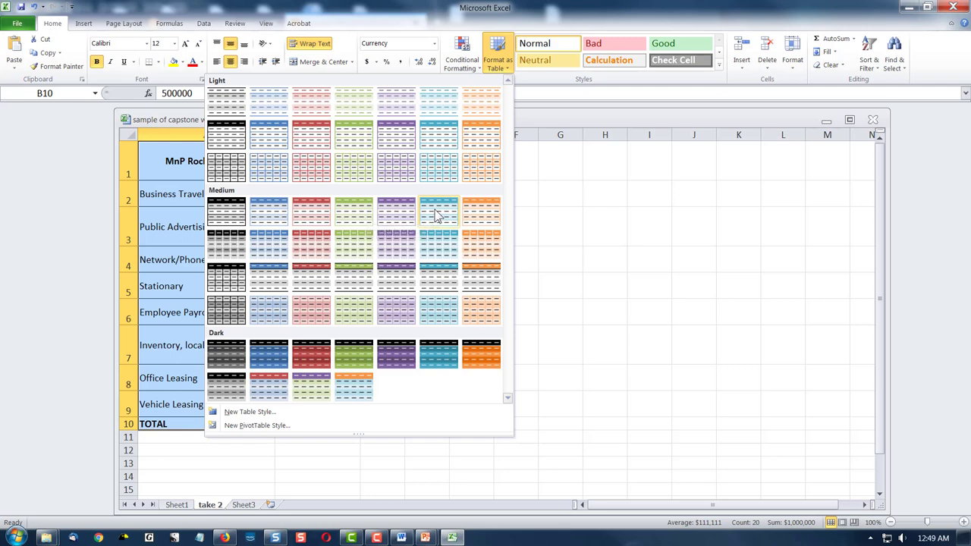
pyautogui.click(436, 276)
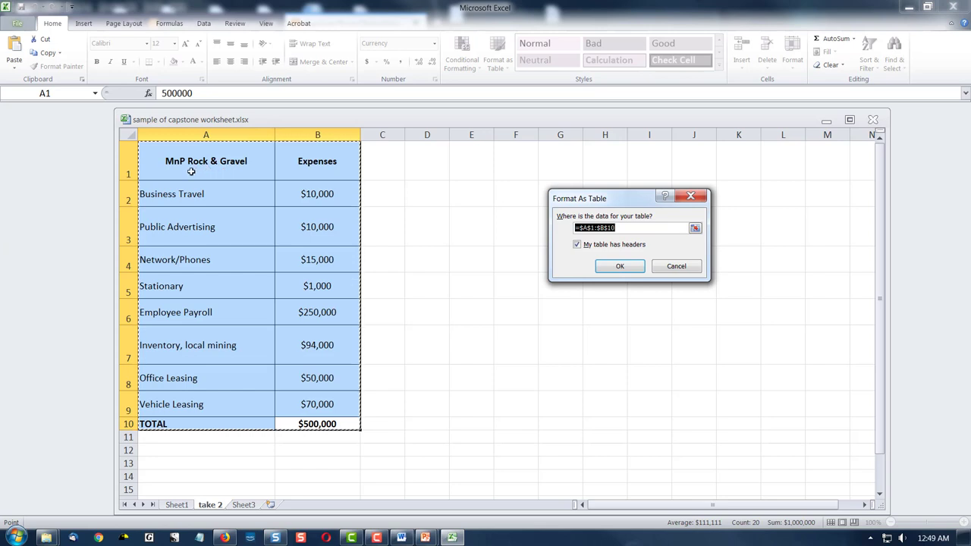
pyautogui.click(576, 244)
pyautogui.click(629, 267)
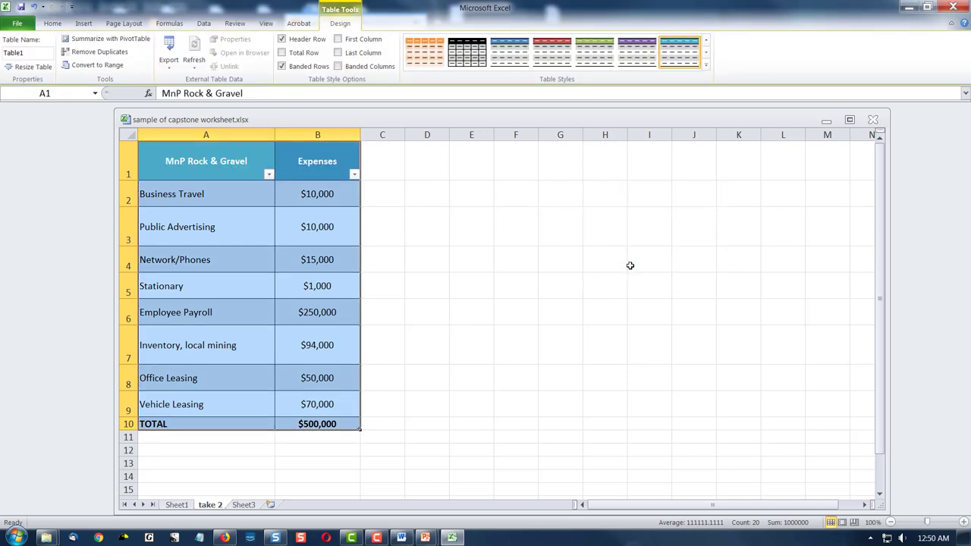
# - Turn off the filter buttons on the expense table's header row
pyautogui.click(354, 174)
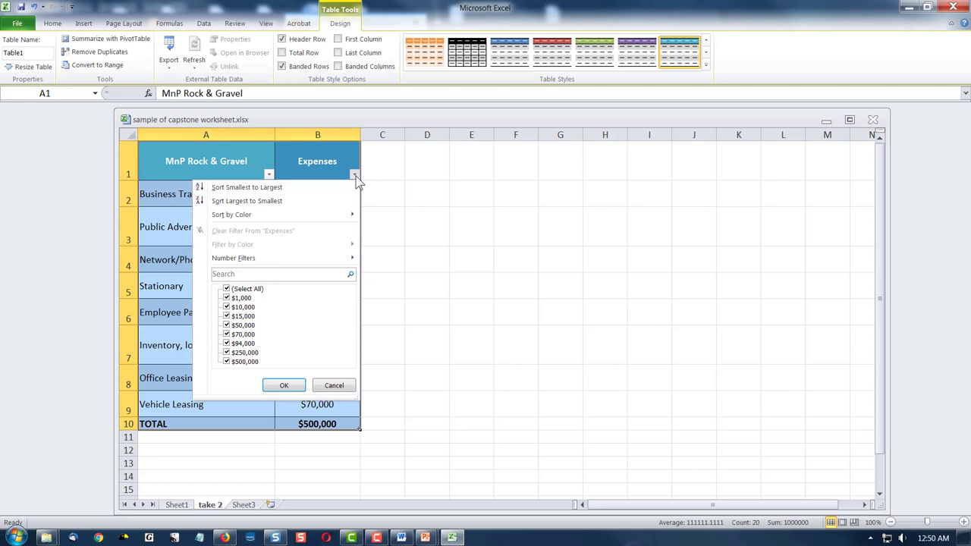
pyautogui.click(354, 175)
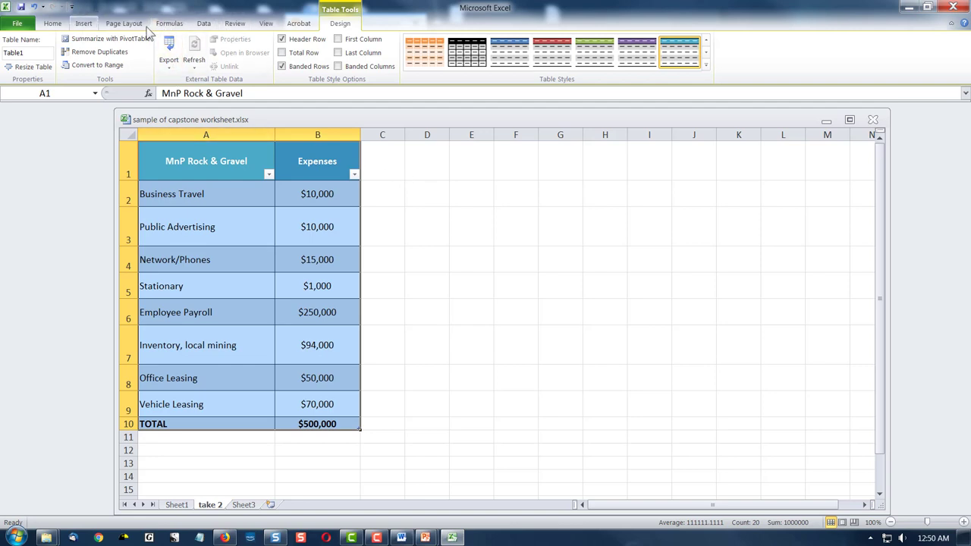
pyautogui.click(205, 23)
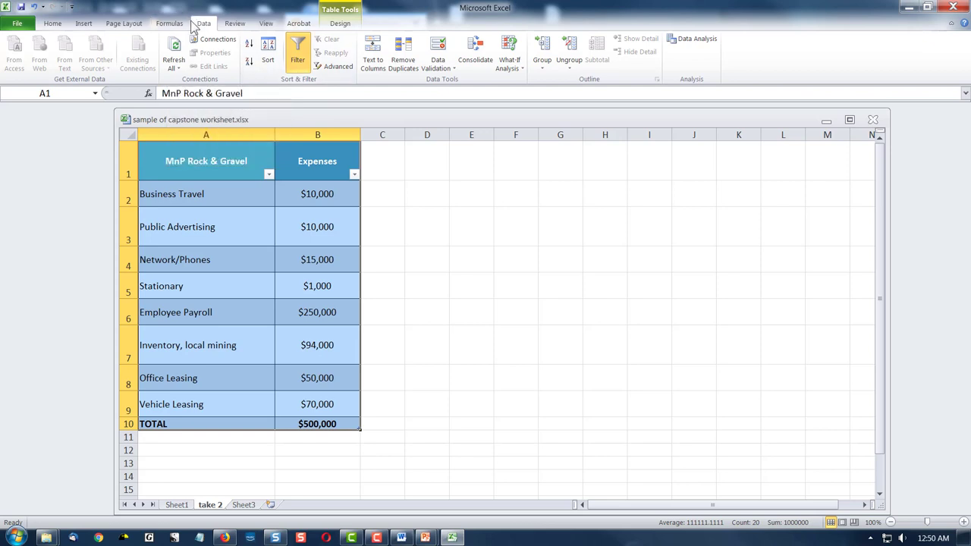
pyautogui.click(298, 55)
pyautogui.click(511, 236)
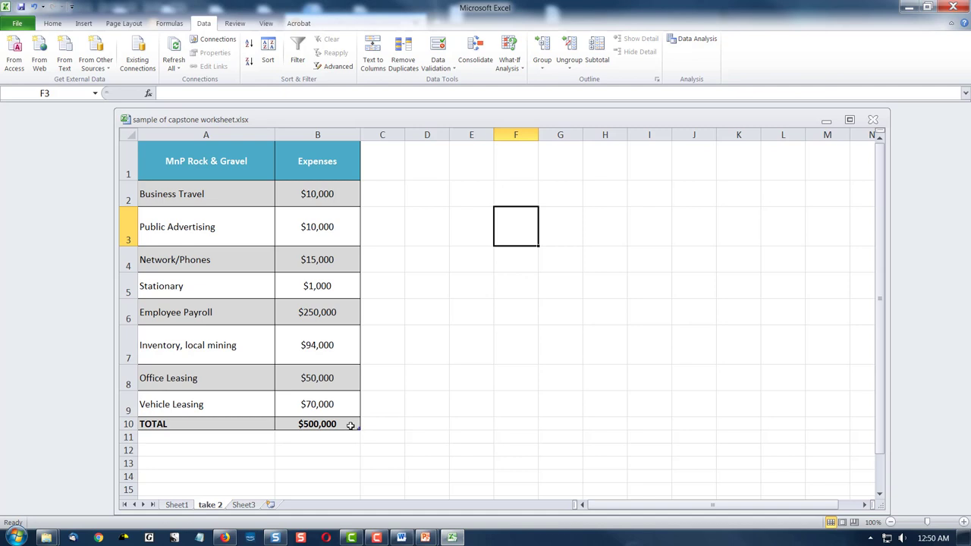
# - Restyle the expense table in A1:B10 with the medium table style that has a black header and gray banded rows
pyautogui.moveTo(350, 425); pyautogui.dragTo(155, 161)
pyautogui.click(50, 25)
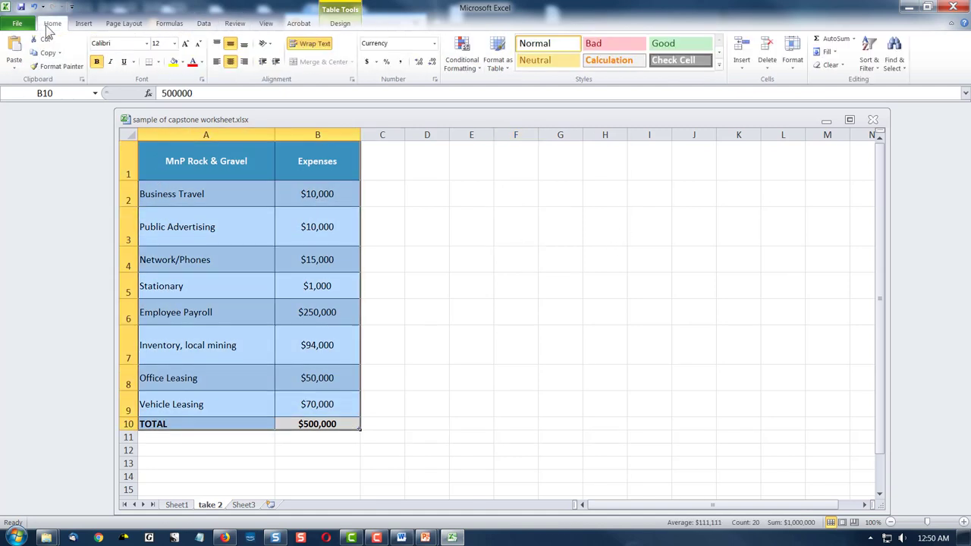
pyautogui.click(502, 69)
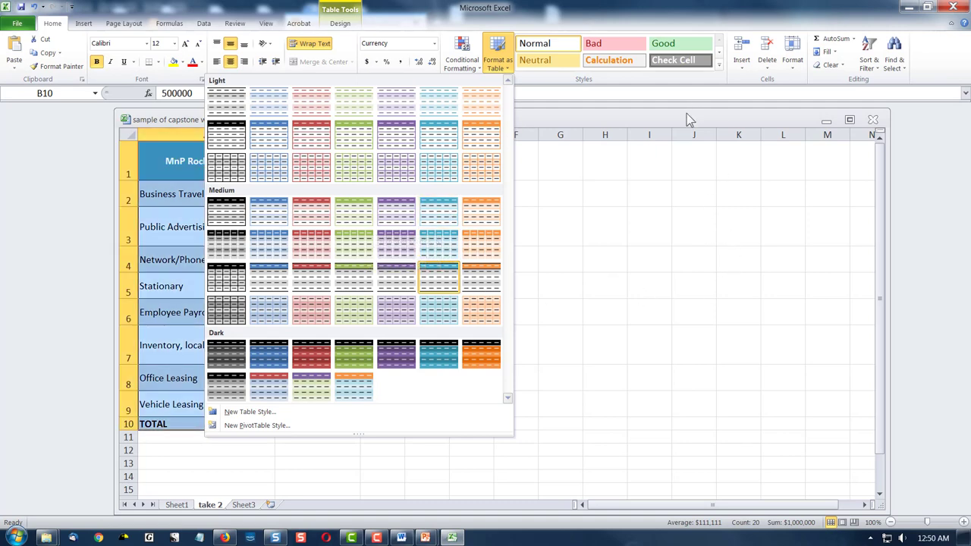
pyautogui.moveTo(687, 119); pyautogui.dragTo(613, 119)
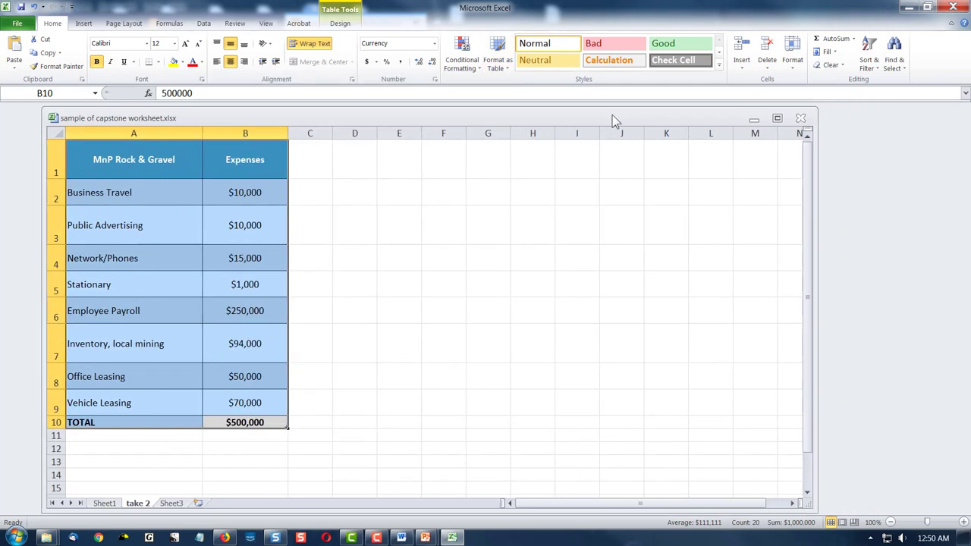
pyautogui.click(503, 64)
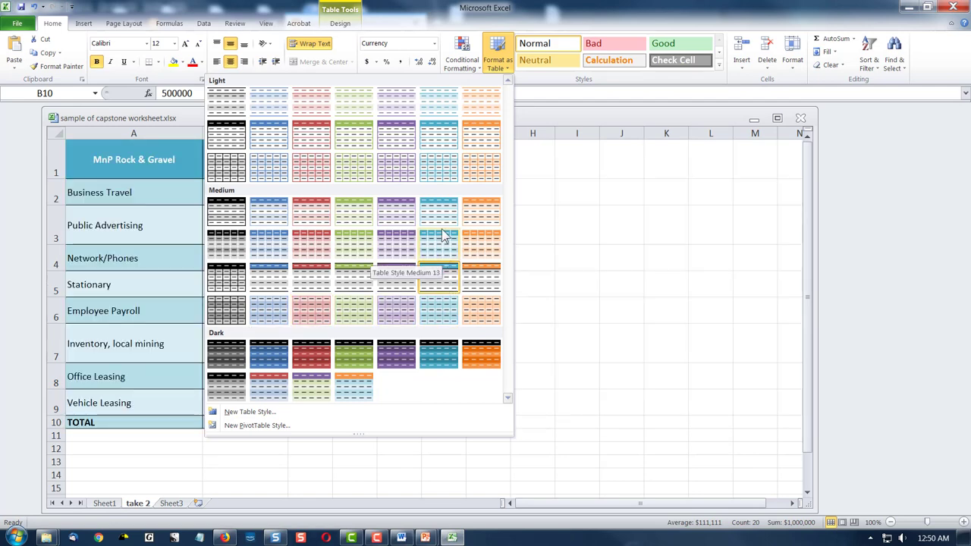
pyautogui.click(225, 247)
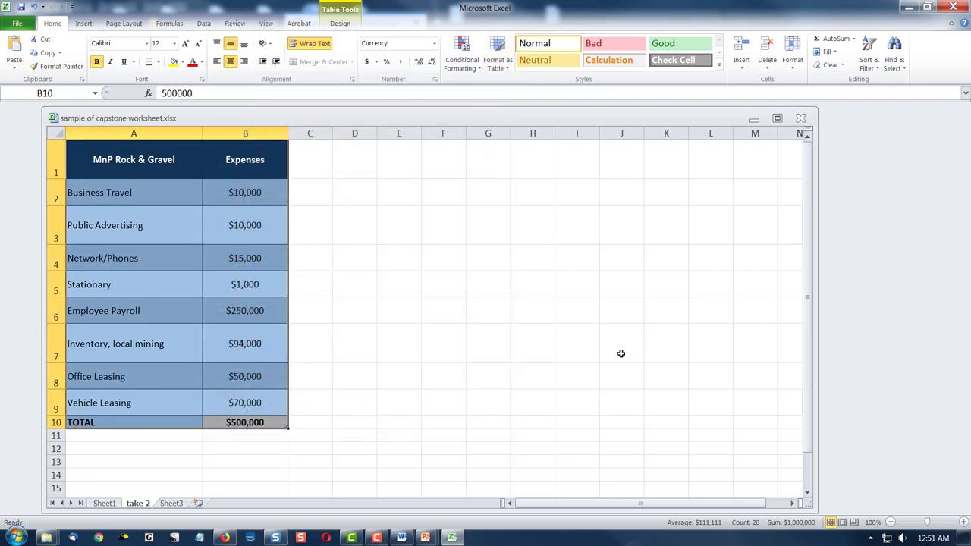
pyautogui.click(526, 336)
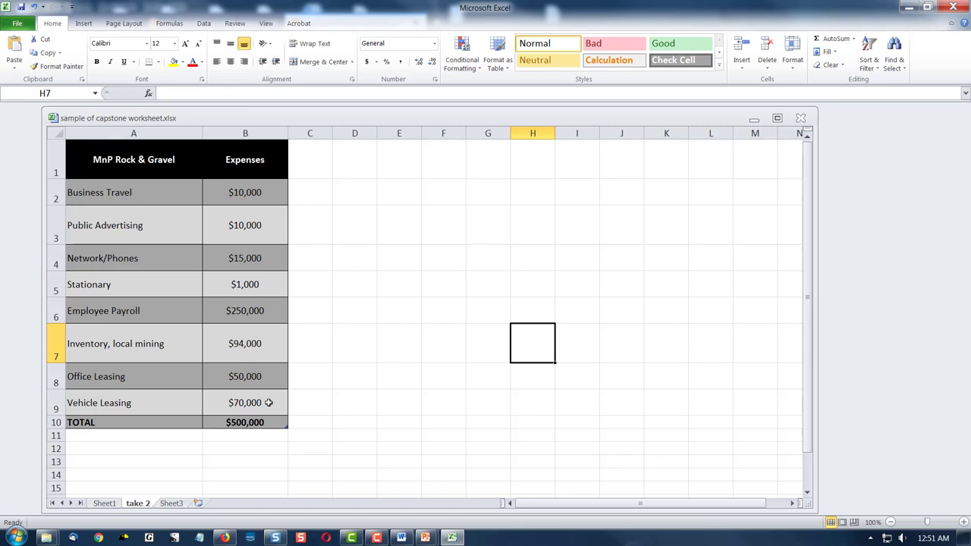
# - Check the project instructions in the browser for the chart type the report requires, and return to Excel
pyautogui.click(225, 538)
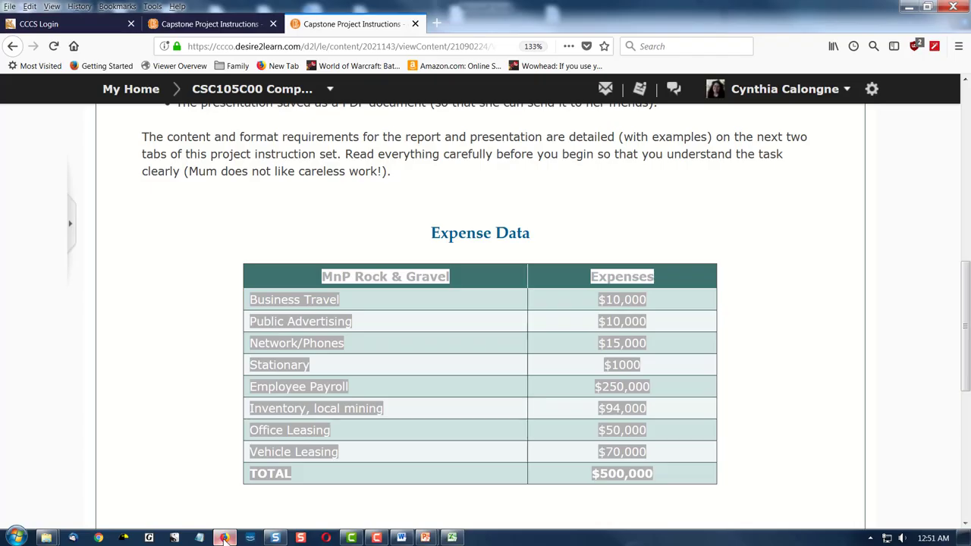
pyautogui.click(760, 261)
pyautogui.scroll(5, 793, 262)
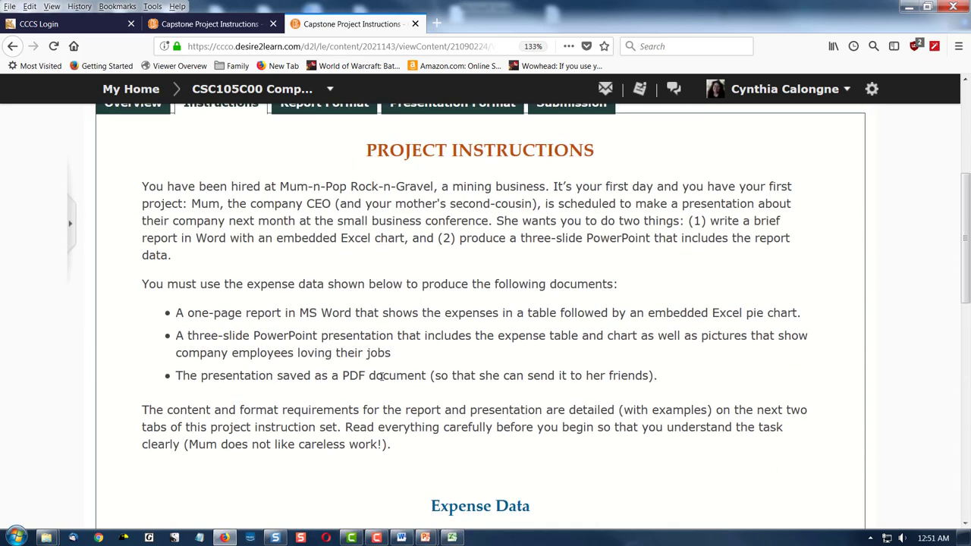
pyautogui.moveTo(798, 313); pyautogui.dragTo(746, 313)
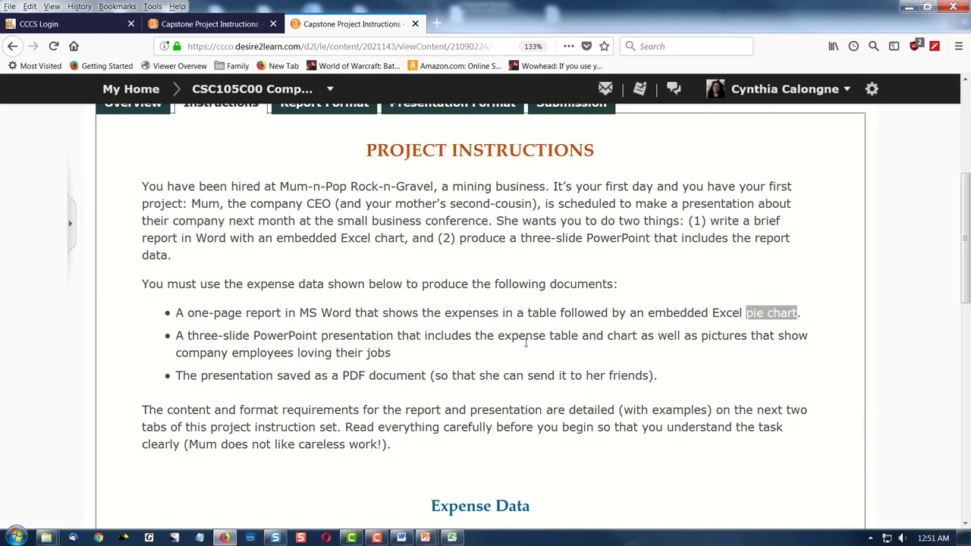
pyautogui.click(452, 537)
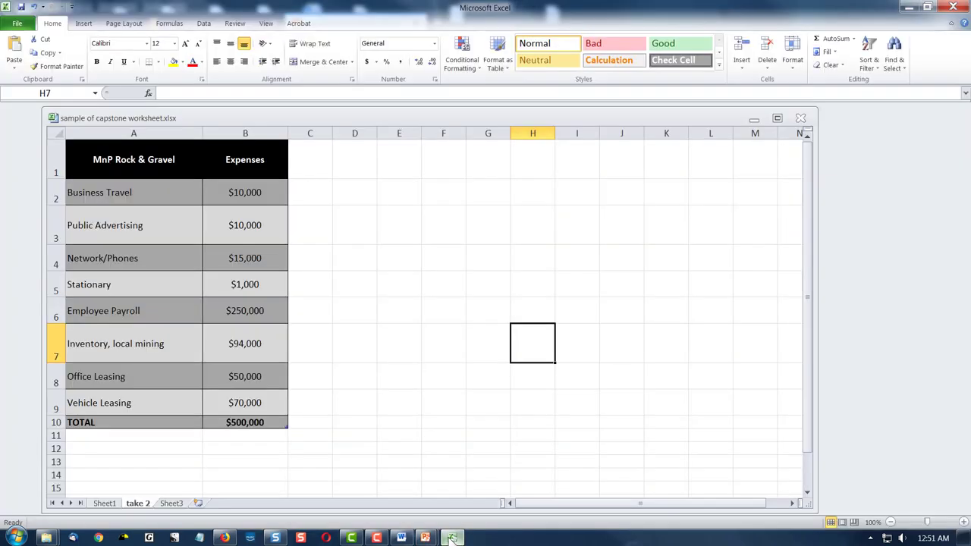
# - Insert an exploded 2-D pie chart from A1:B9, leaving out the TOTAL row, and place it beside the table with a gap
pyautogui.click(270, 403)
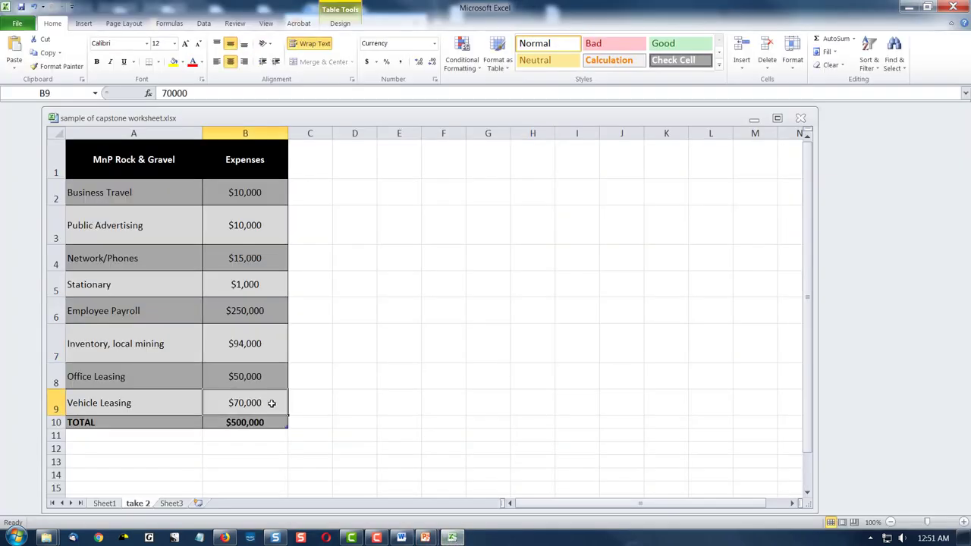
pyautogui.moveTo(269, 402); pyautogui.dragTo(102, 162)
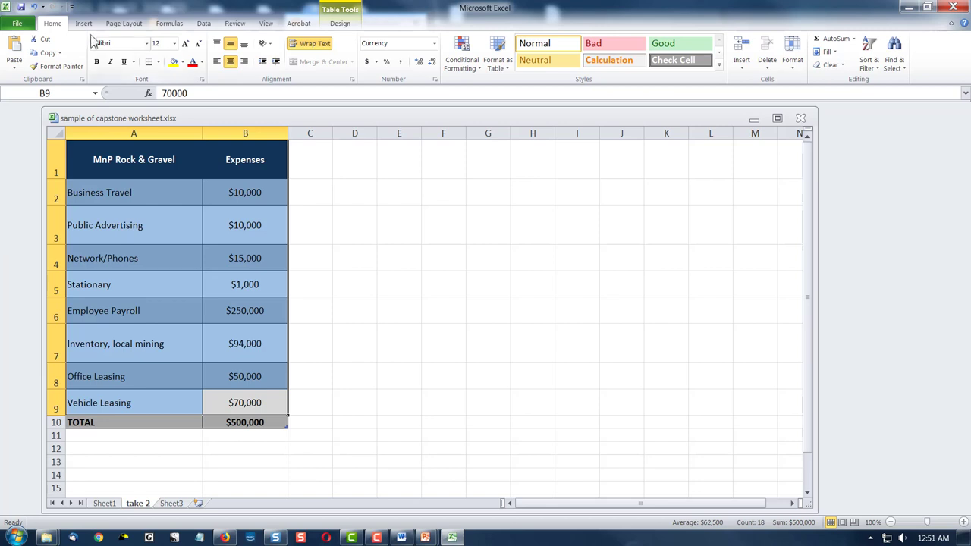
pyautogui.click(84, 23)
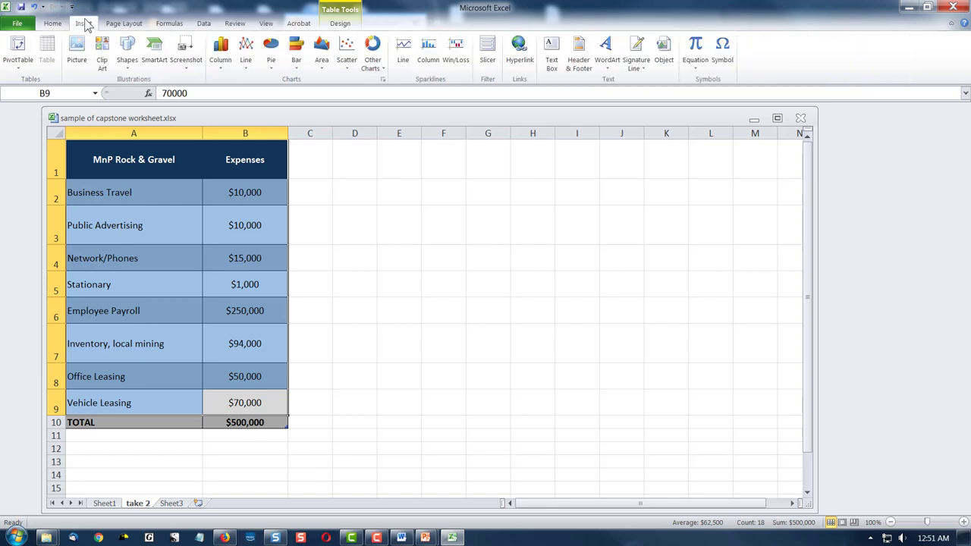
pyautogui.click(270, 67)
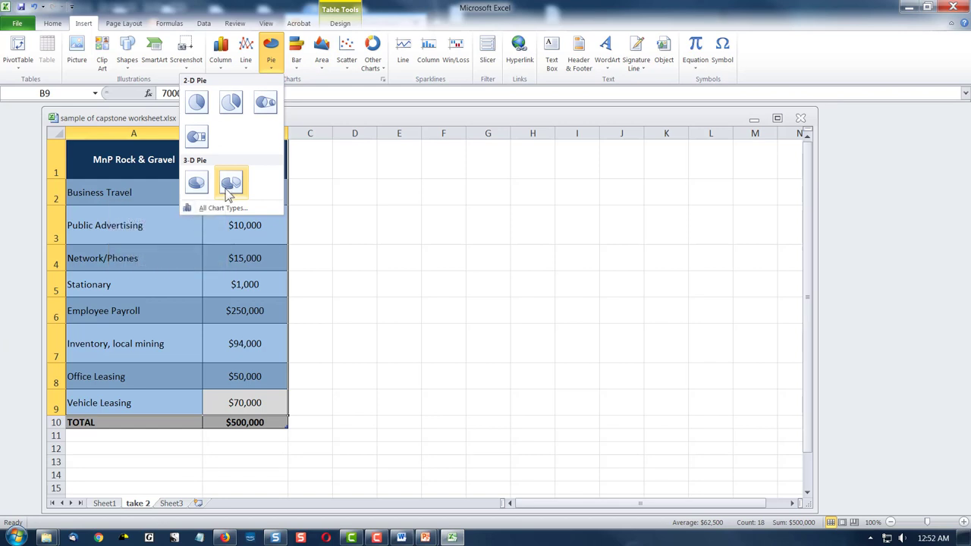
pyautogui.click(233, 106)
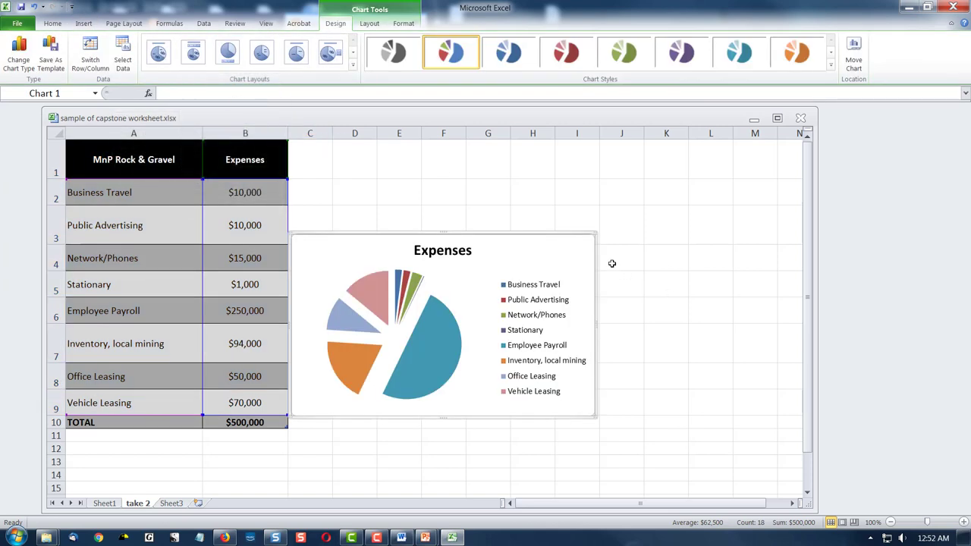
pyautogui.moveTo(598, 258); pyautogui.dragTo(649, 241)
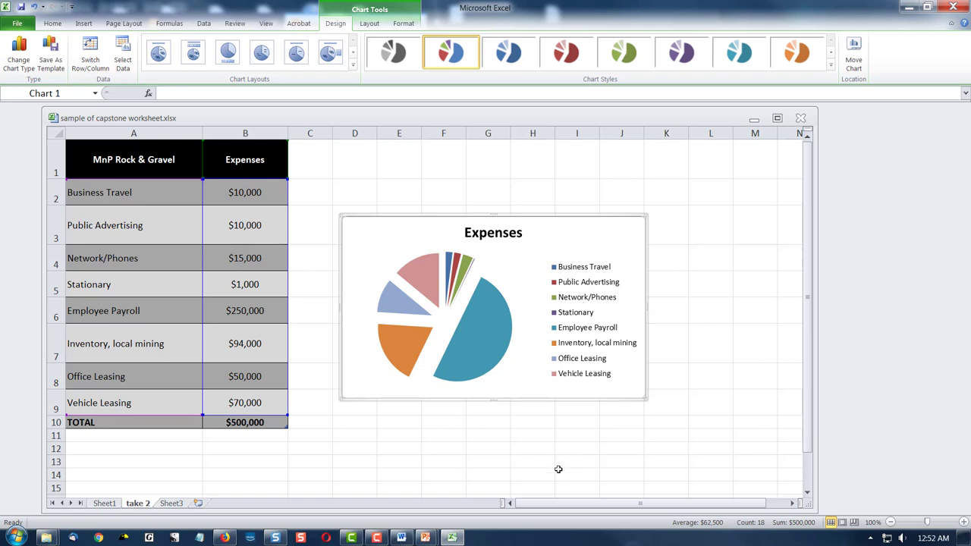
# - Set the worksheet's magnification to a custom 140%
pyautogui.moveTo(449, 267)
pyautogui.click(267, 23)
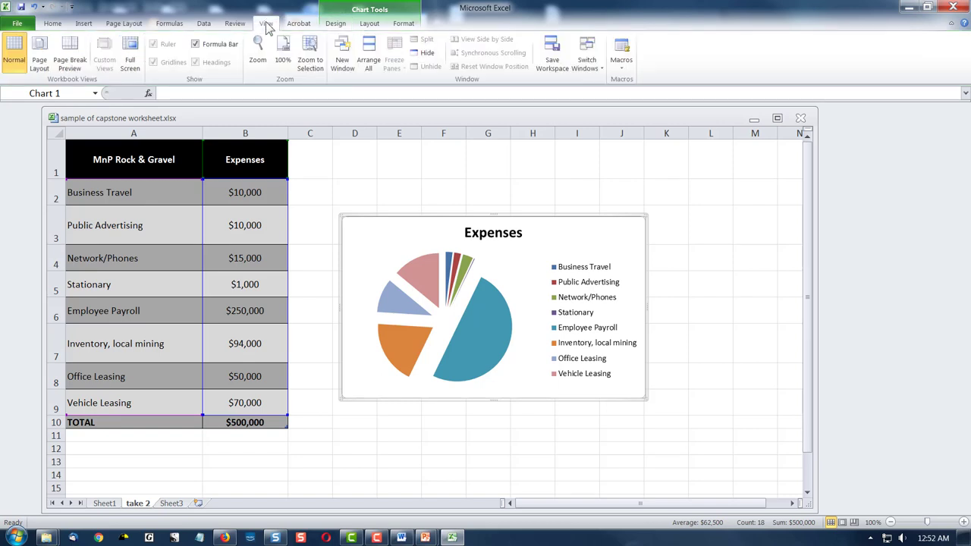
pyautogui.click(258, 60)
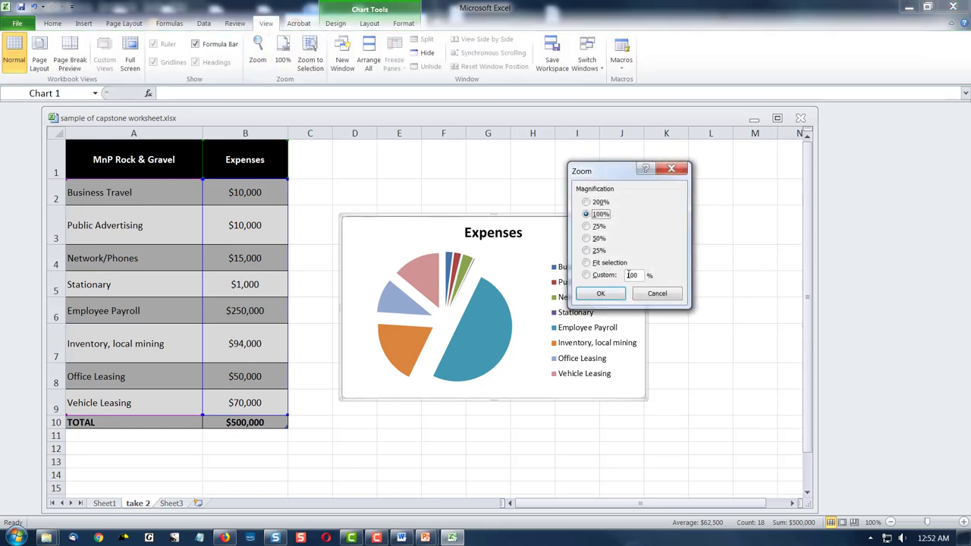
pyautogui.moveTo(639, 274); pyautogui.dragTo(616, 274)
pyautogui.write('140')
pyautogui.click(600, 294)
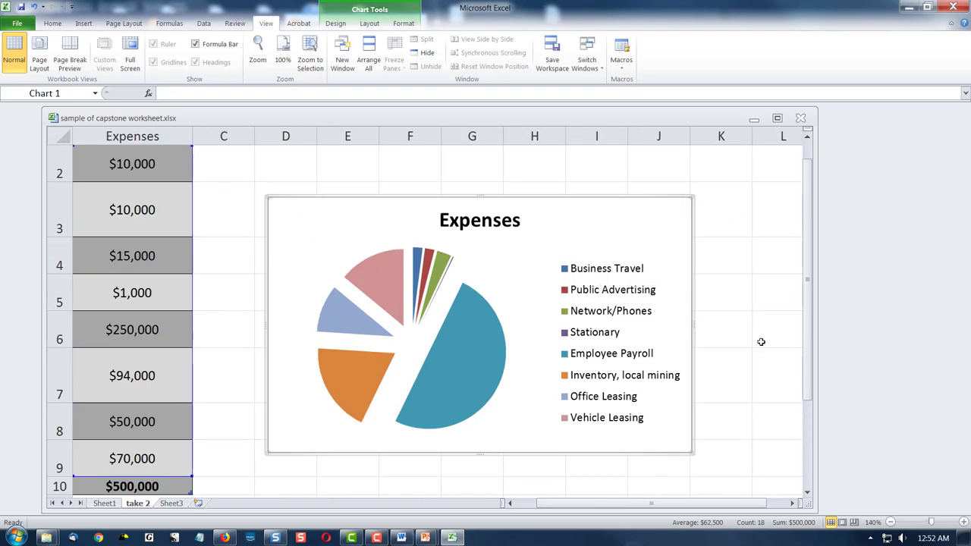
# - Fill only the Vehicle Leasing slice of the pie chart with a dark red theme color
pyautogui.click(386, 276)
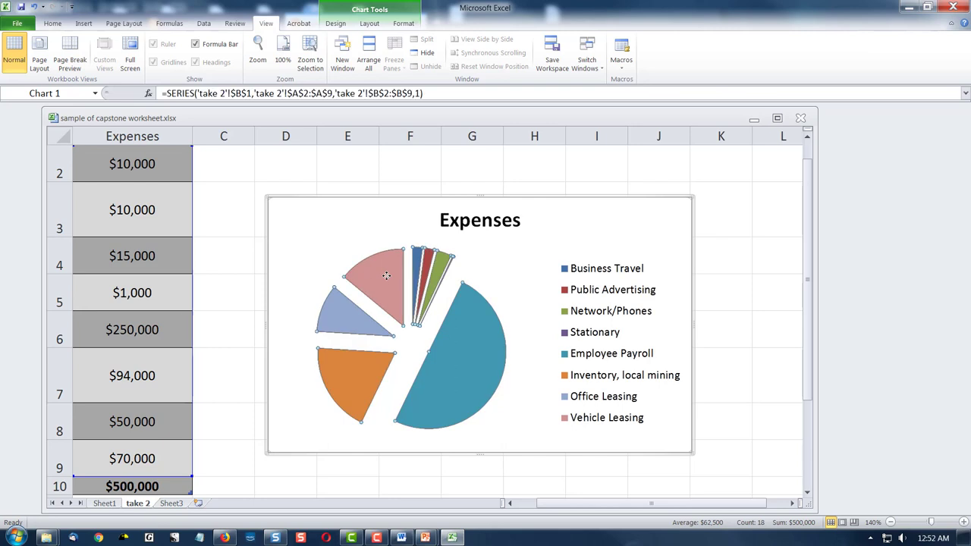
pyautogui.click(386, 275)
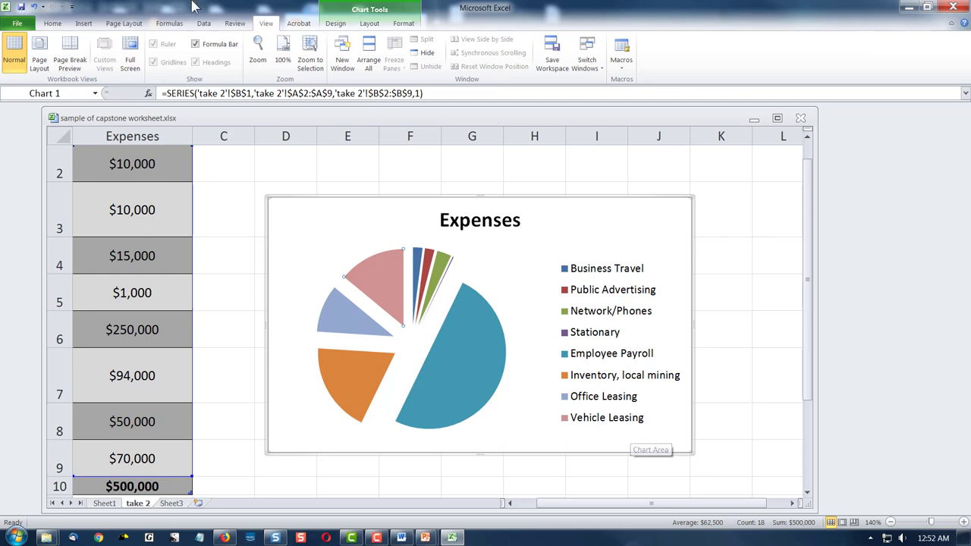
pyautogui.moveTo(389, 278)
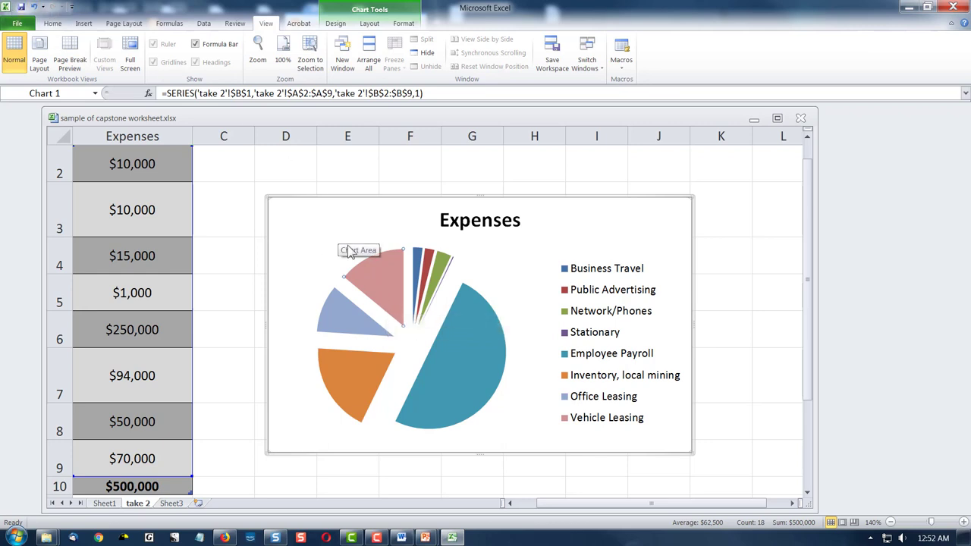
pyautogui.click(54, 23)
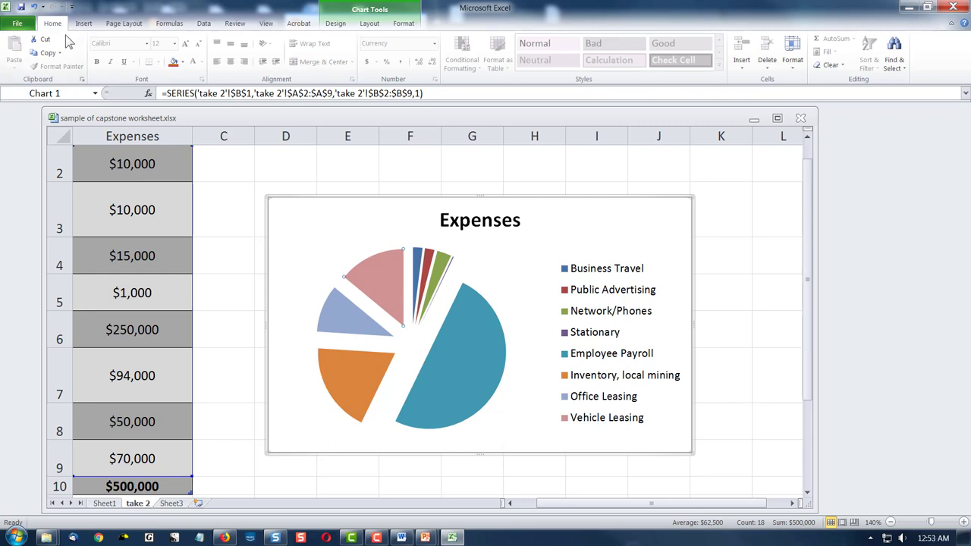
pyautogui.click(404, 23)
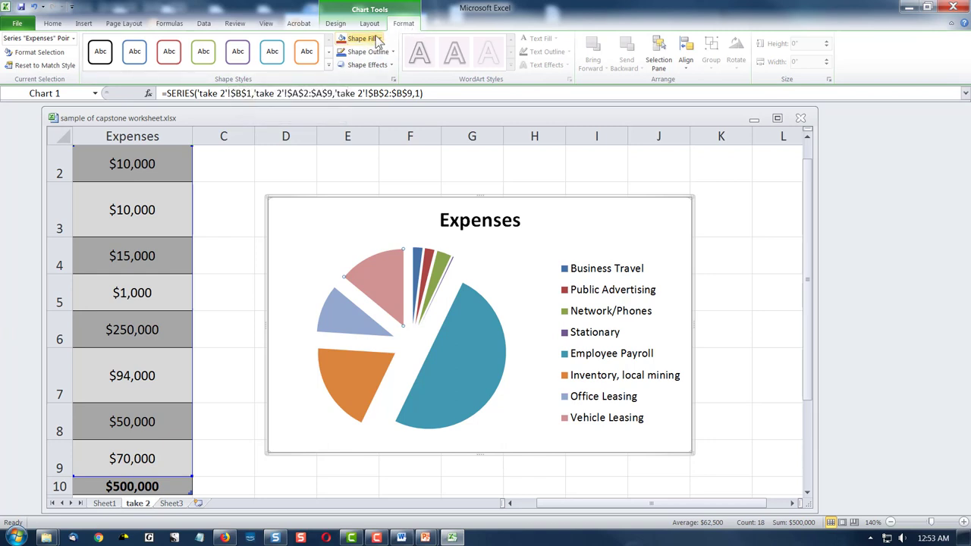
pyautogui.click(379, 39)
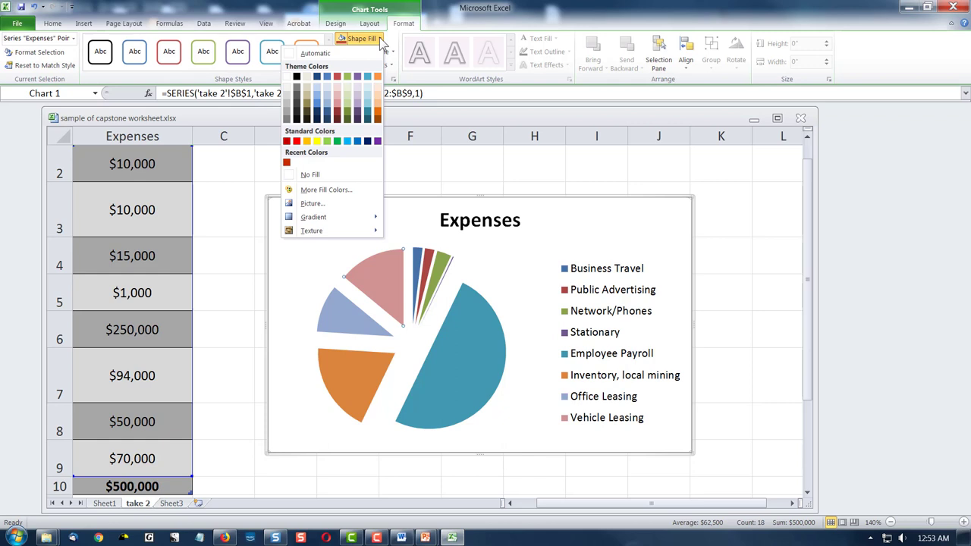
pyautogui.click(338, 115)
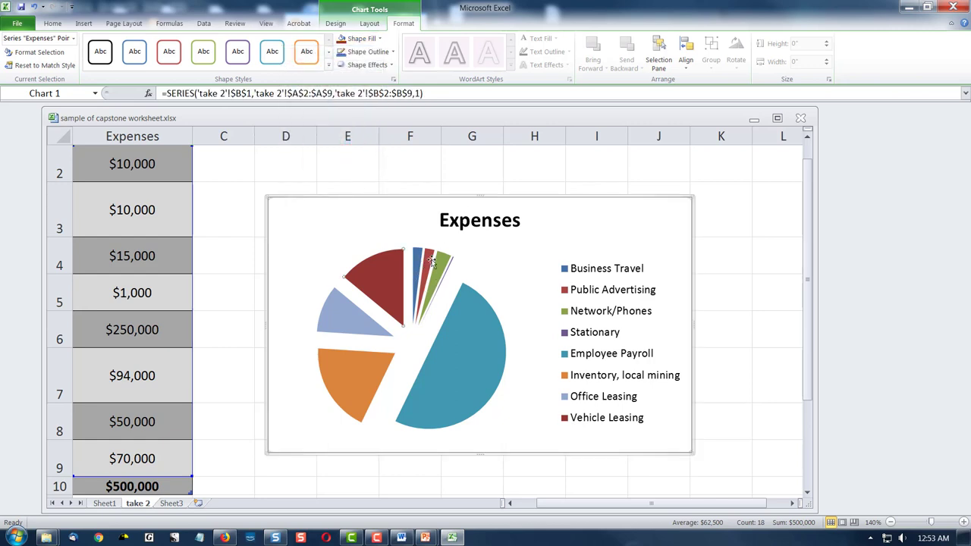
# - Fill the Public Advertising slice of the pie chart with the standard purple color
pyautogui.click(428, 260)
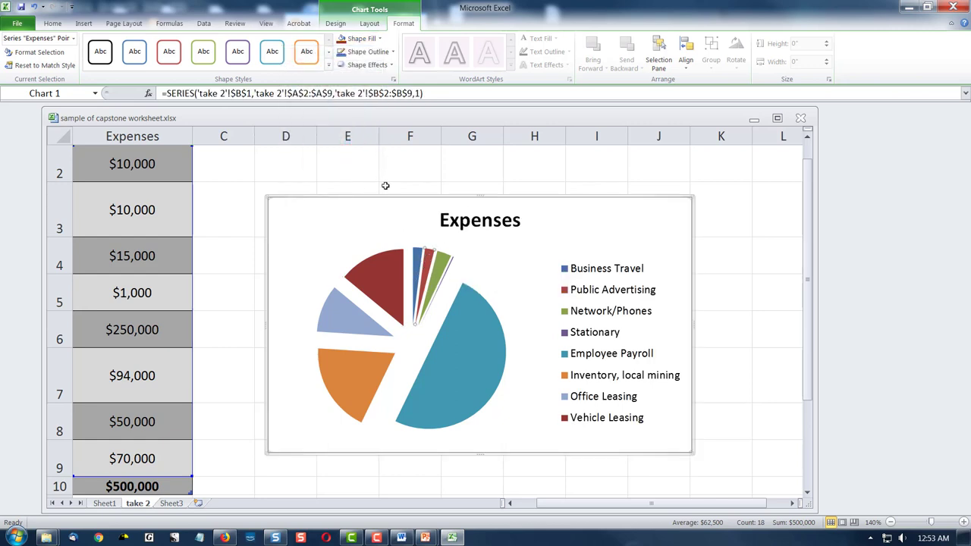
pyautogui.click(377, 39)
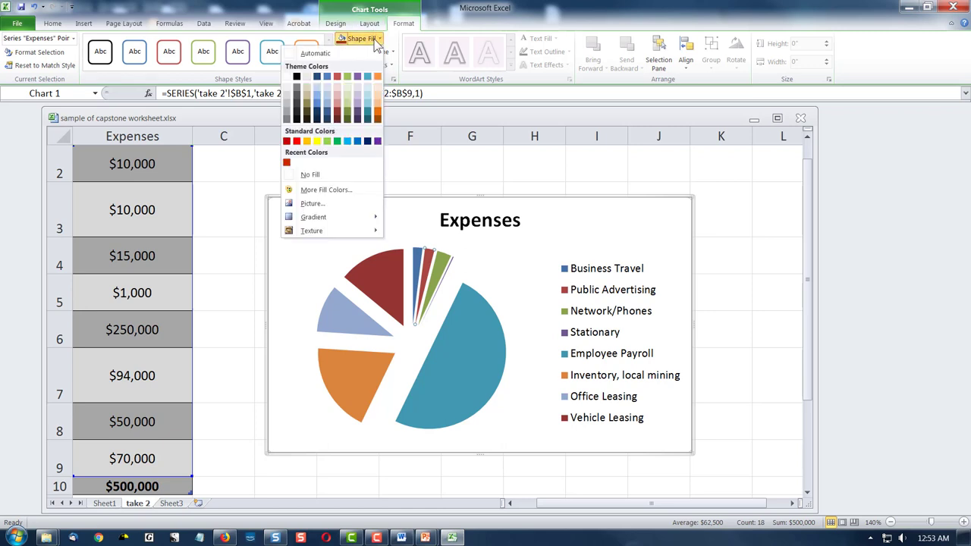
pyautogui.click(377, 143)
# - Fill the Office Leasing slice of the pie chart with the standard light blue color
pyautogui.click(346, 313)
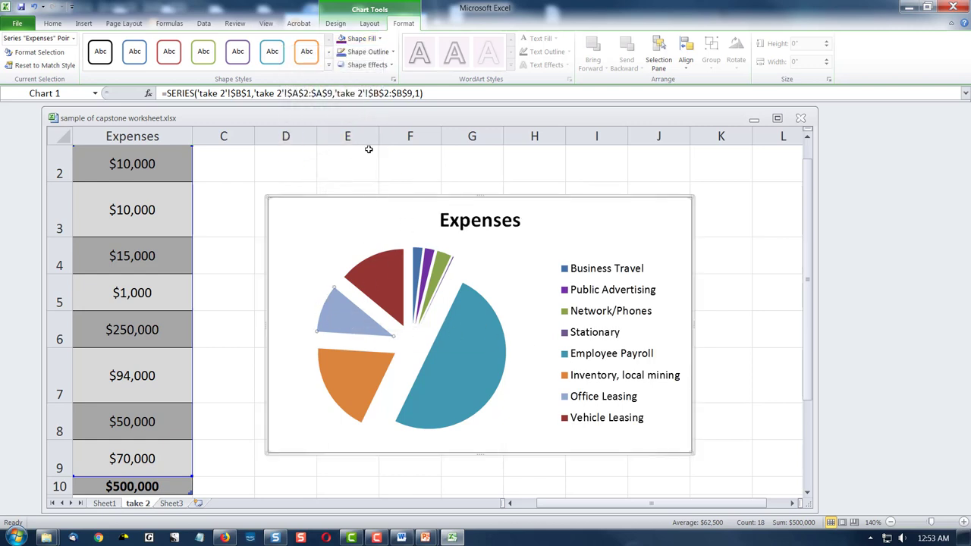
pyautogui.click(379, 38)
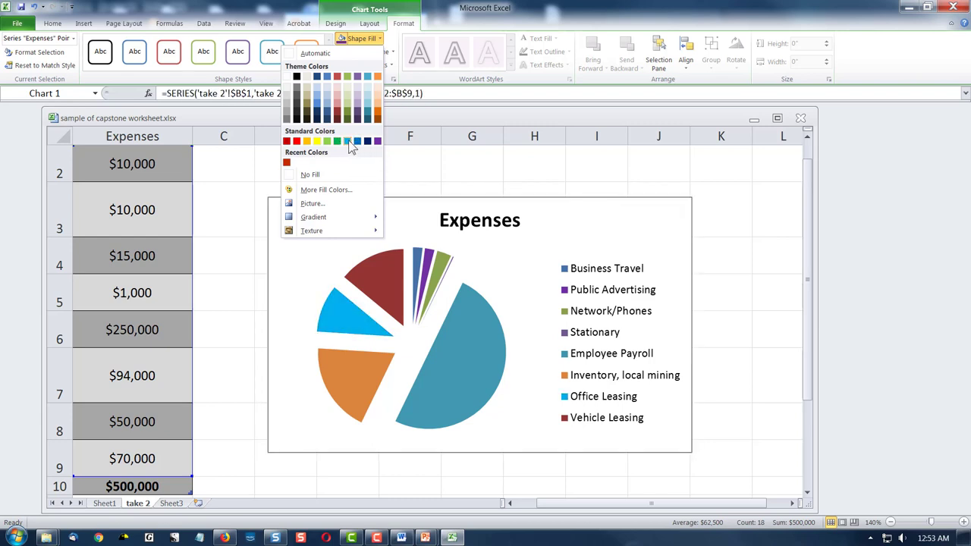
pyautogui.click(349, 141)
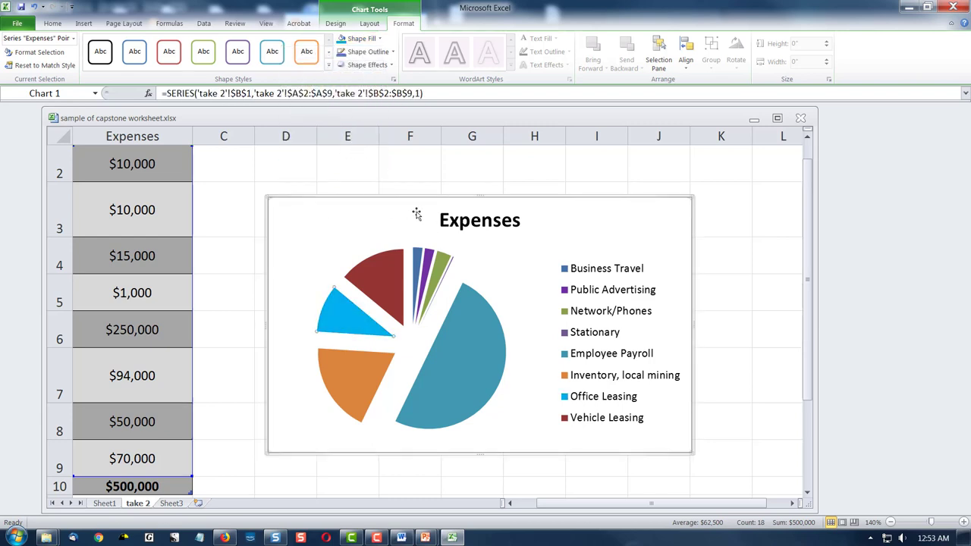
# - Review the pie chart's legend and slices, deselect the chart, and compare it with the expense table
pyautogui.click(637, 397)
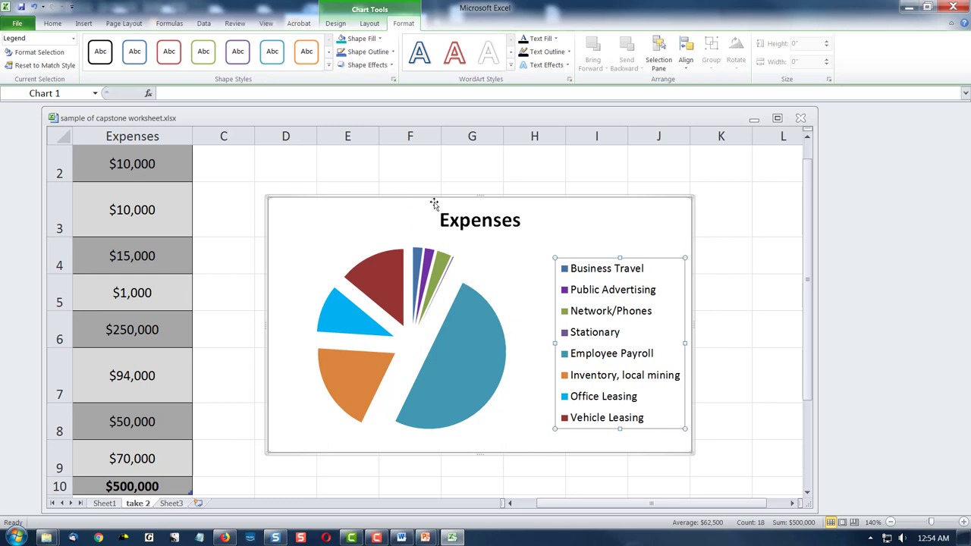
pyautogui.click(452, 262)
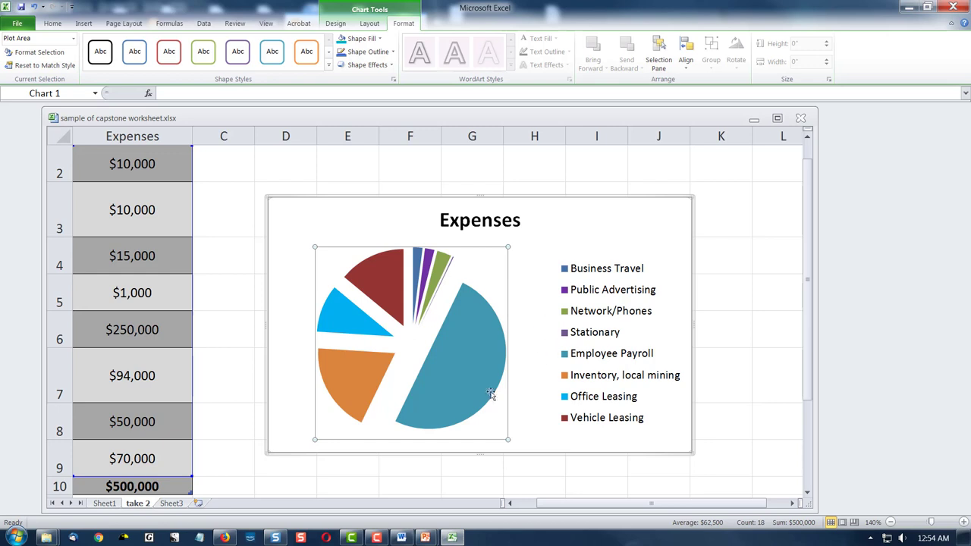
pyautogui.moveTo(442, 414)
pyautogui.click(744, 369)
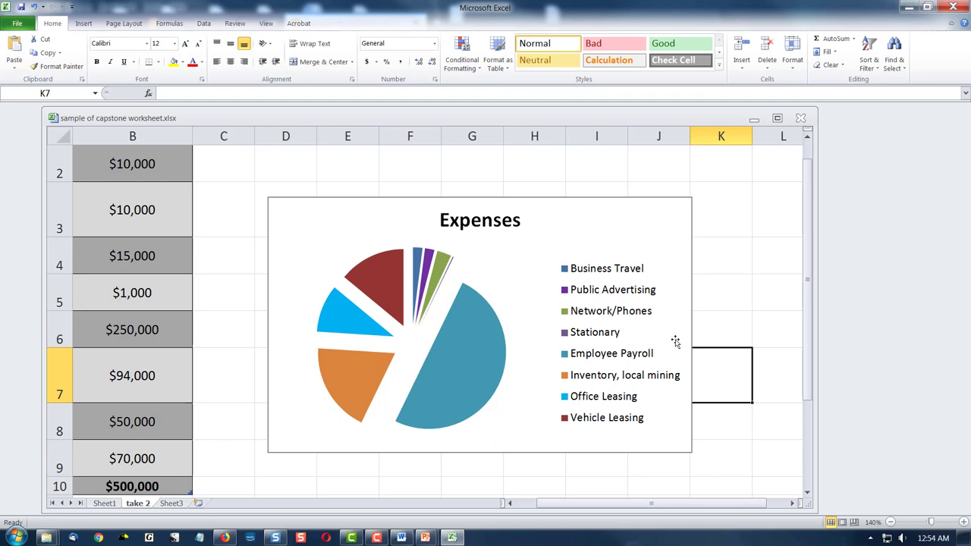
pyautogui.moveTo(599, 503); pyautogui.dragTo(510, 507)
pyautogui.scroll(-2, 670, 445)
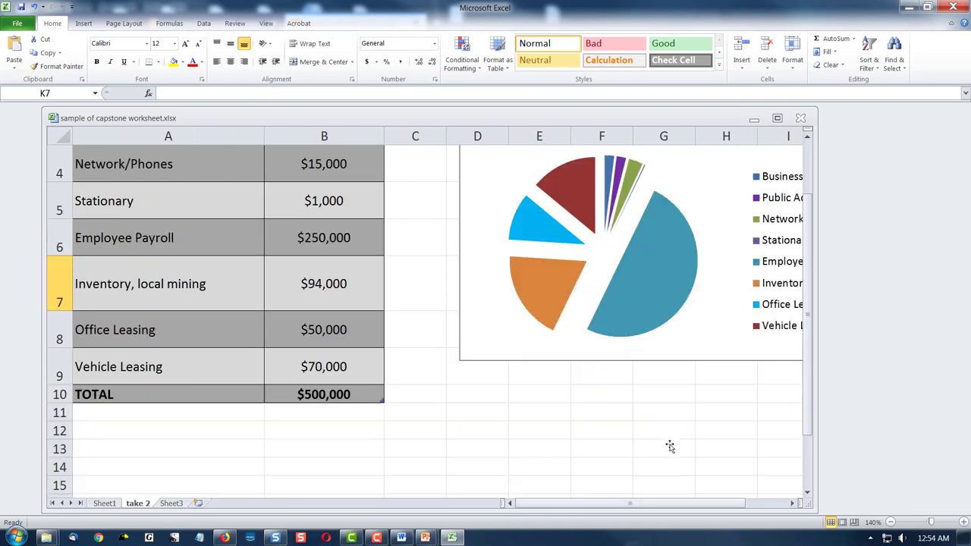
# - Move the exploded 2-D pie chart down below the level of the expense table, with its upper edge at about row 13
pyautogui.scroll(2, 670, 440)
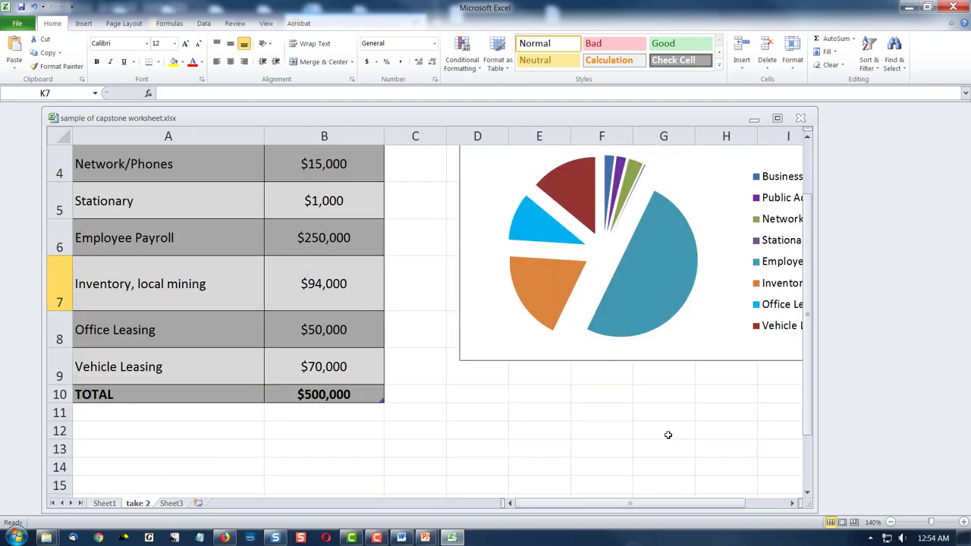
pyautogui.click(641, 360)
pyautogui.scroll(-2, 636, 379)
pyautogui.scroll(2, 636, 378)
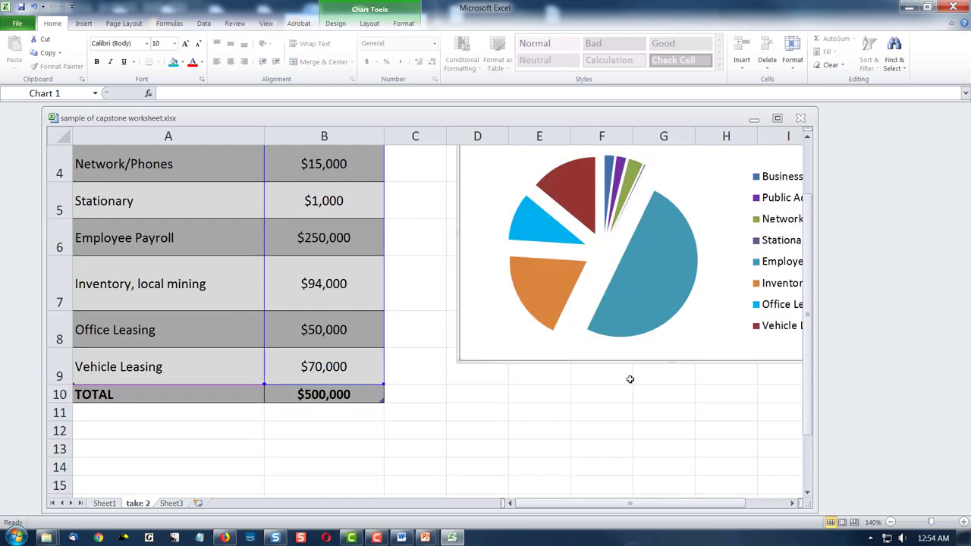
pyautogui.moveTo(616, 370); pyautogui.dragTo(581, 478)
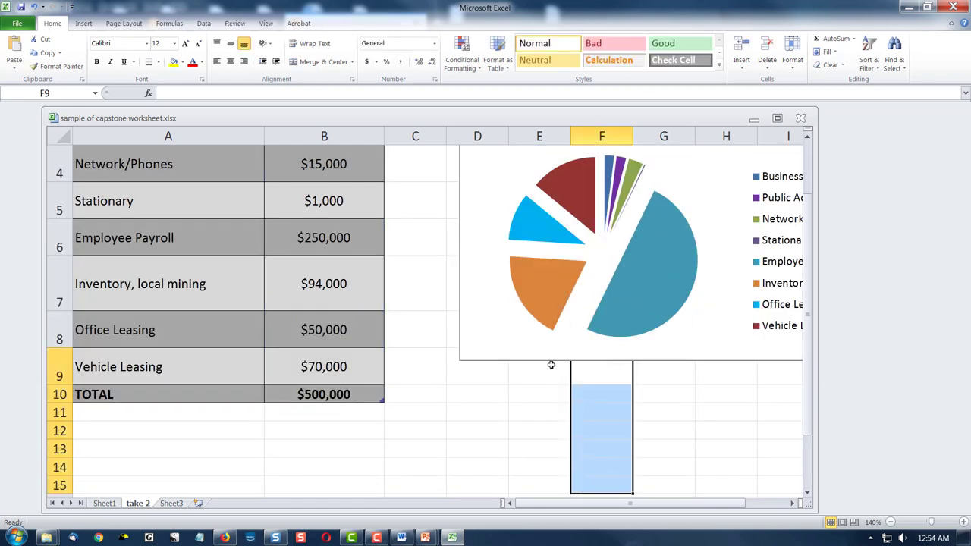
pyautogui.click(522, 362)
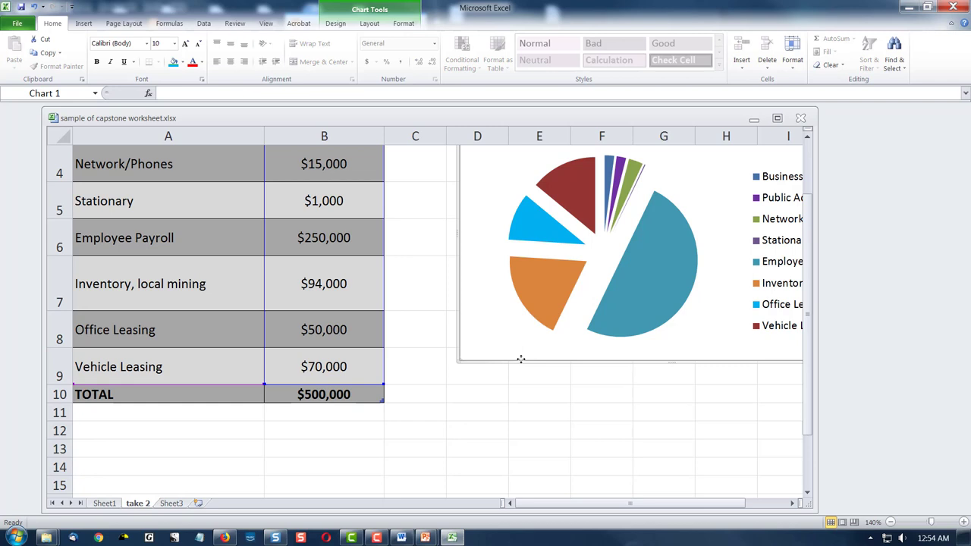
pyautogui.moveTo(521, 377); pyautogui.dragTo(521, 468)
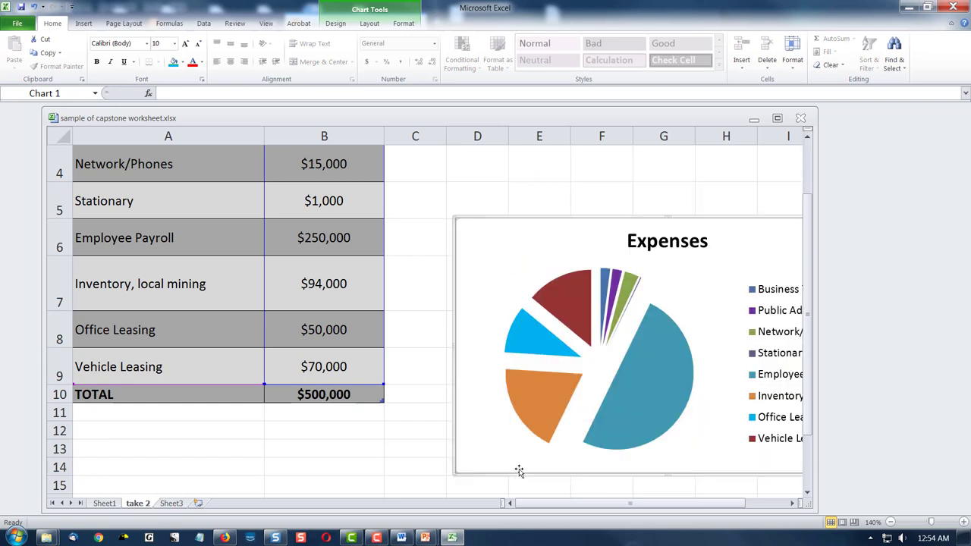
pyautogui.scroll(-2, 540, 459)
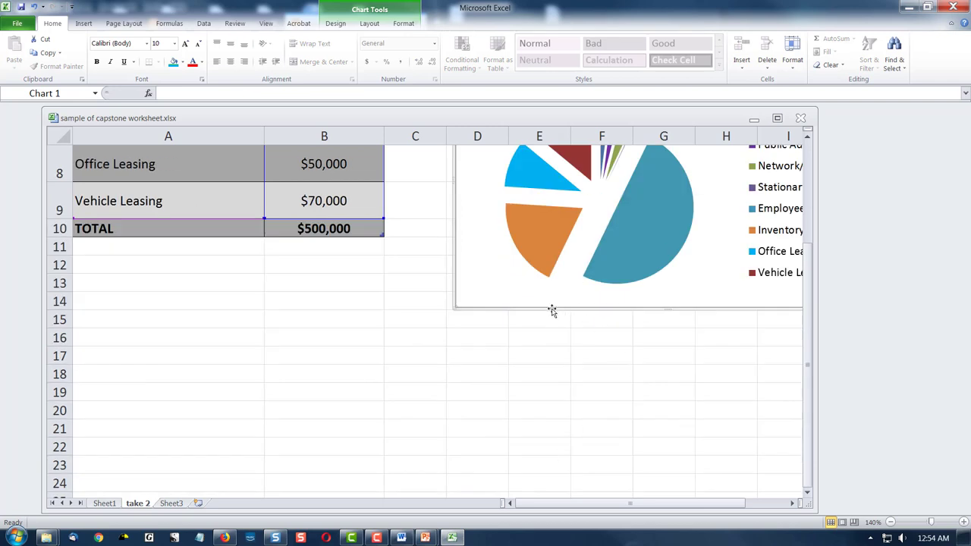
pyautogui.moveTo(550, 311); pyautogui.dragTo(540, 492)
pyautogui.scroll(-2, 555, 402)
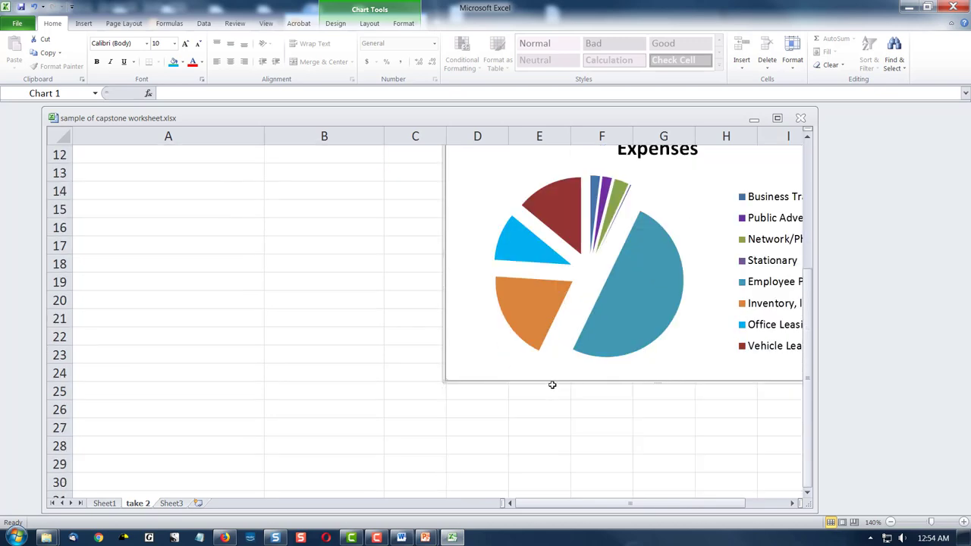
pyautogui.moveTo(552, 383); pyautogui.dragTo(539, 412)
pyautogui.scroll(4, 408, 326)
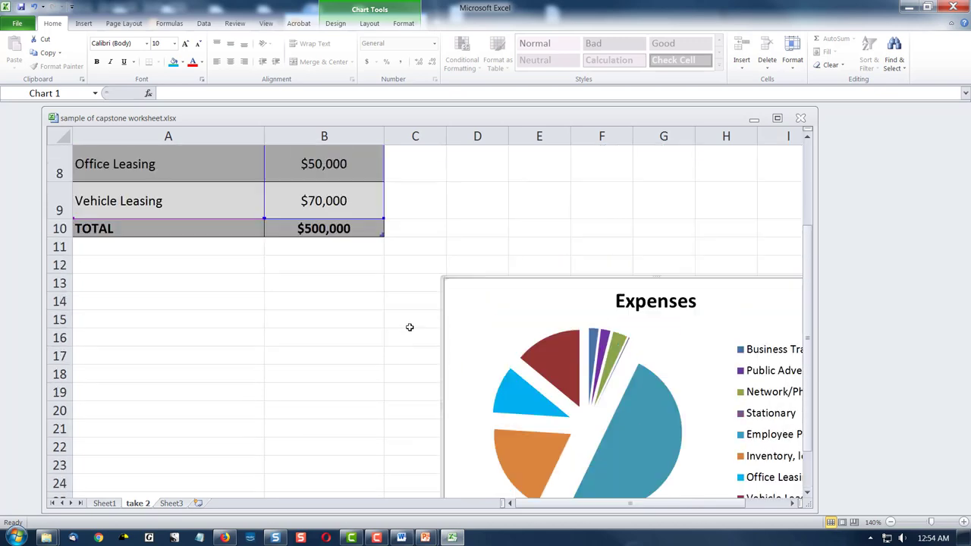
# - Insert an exploded 3-D pie chart from the expense table range A1:B9, leaving out the TOTAL row
pyautogui.scroll(-1, 436, 290)
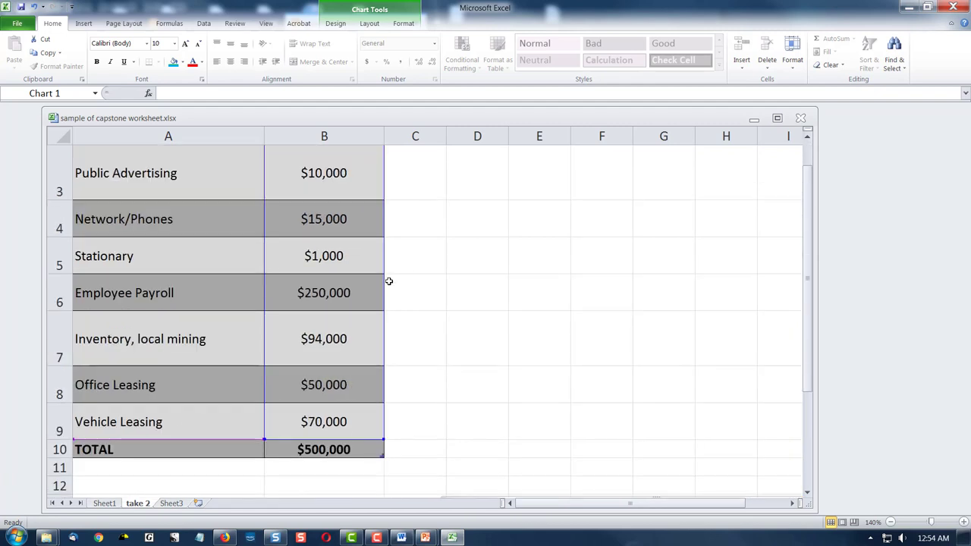
pyautogui.click(324, 422)
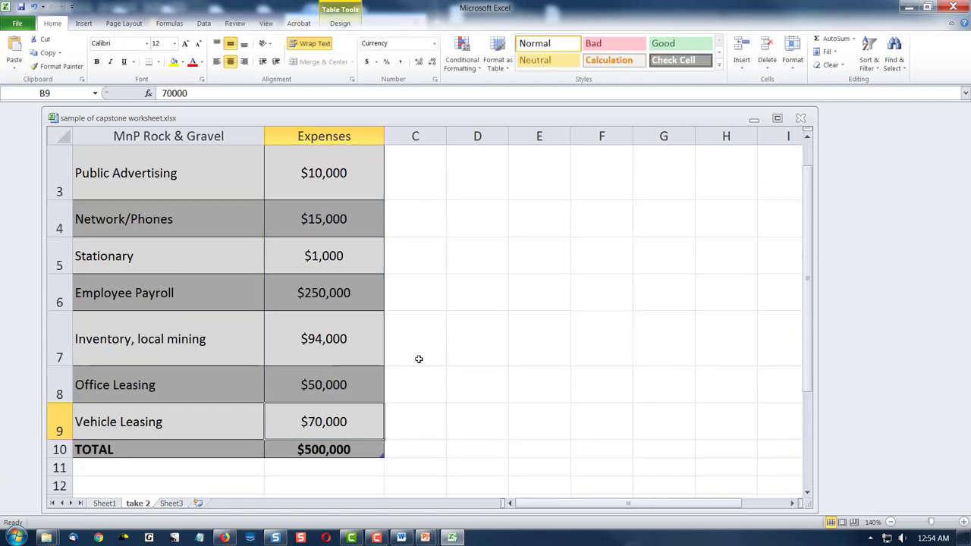
pyautogui.scroll(1, 418, 359)
pyautogui.keyDown('shift'); pyautogui.click(127, 174); pyautogui.keyUp('shift')
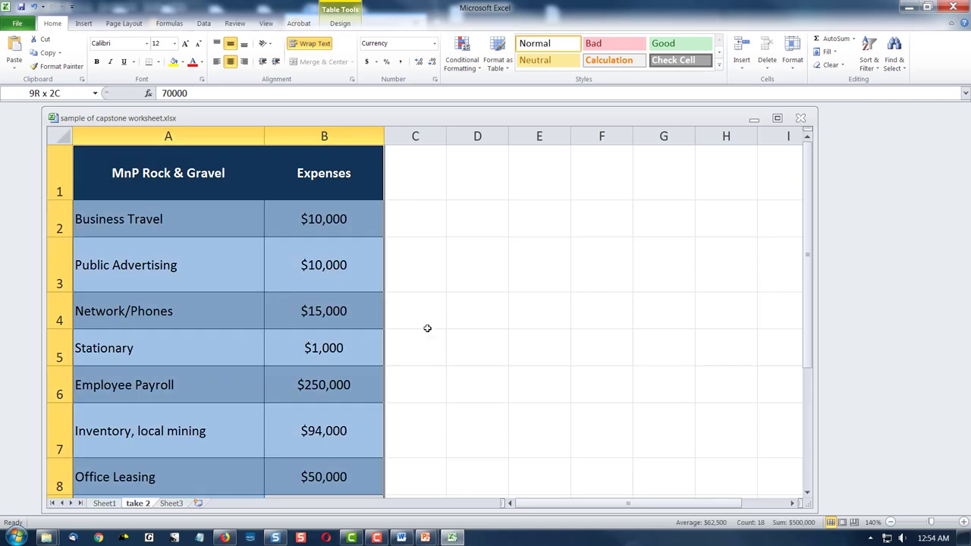
pyautogui.scroll(-2, 427, 327)
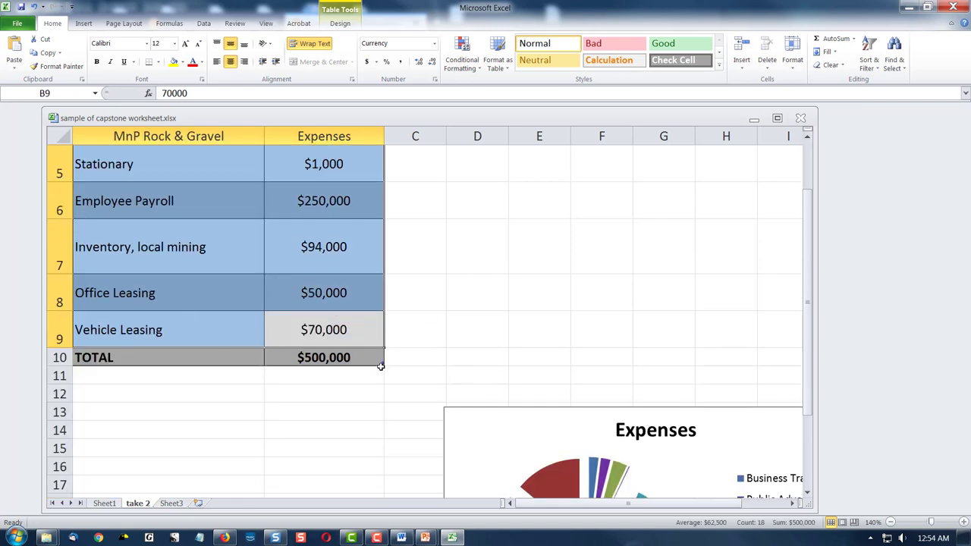
pyautogui.scroll(2, 574, 340)
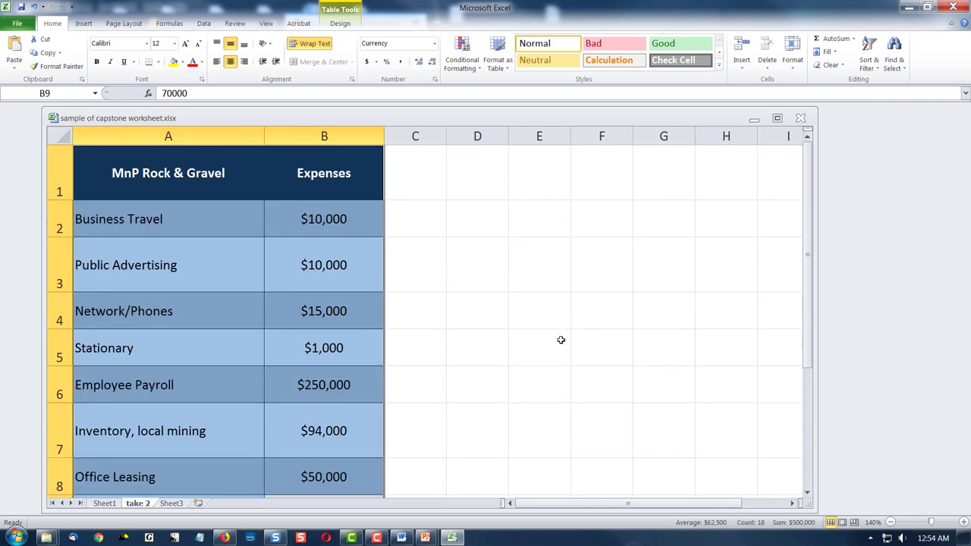
pyautogui.click(84, 23)
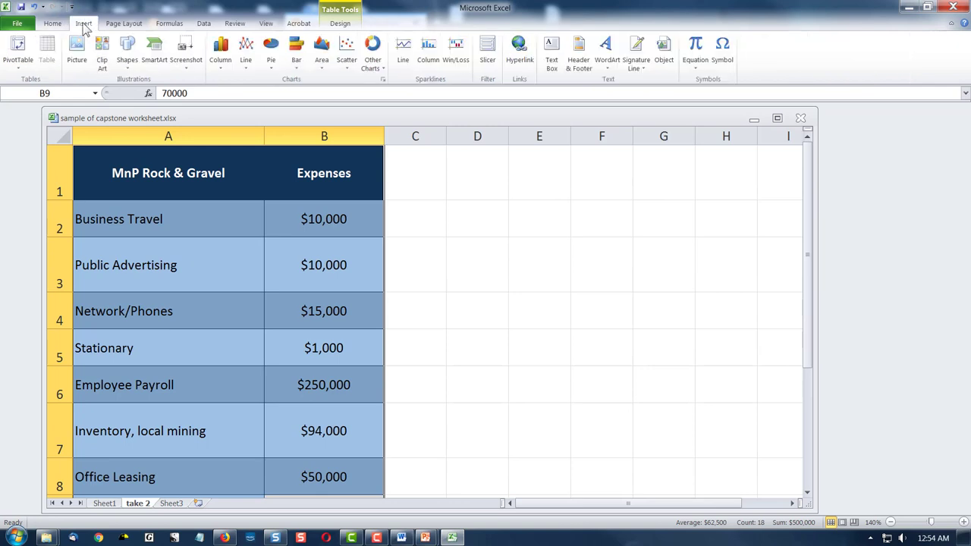
pyautogui.click(270, 61)
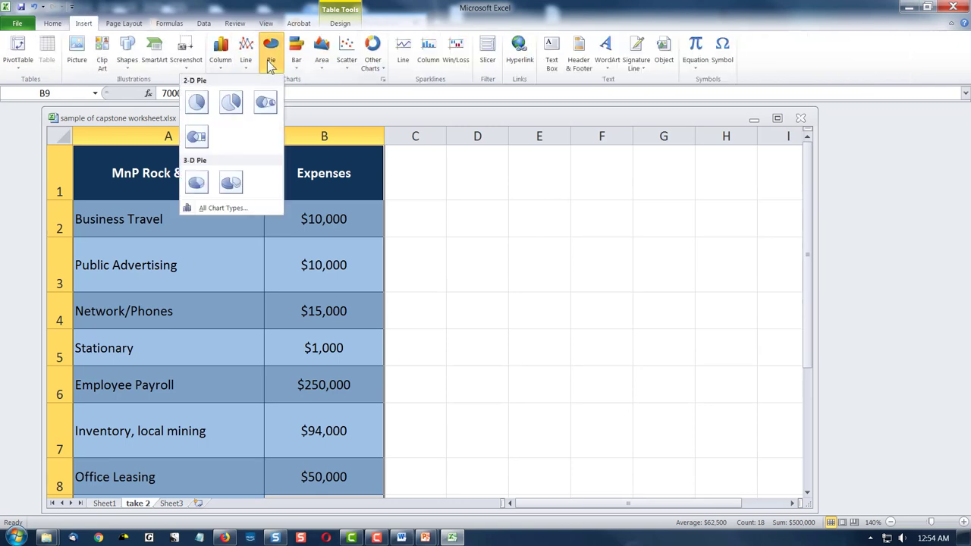
pyautogui.click(232, 184)
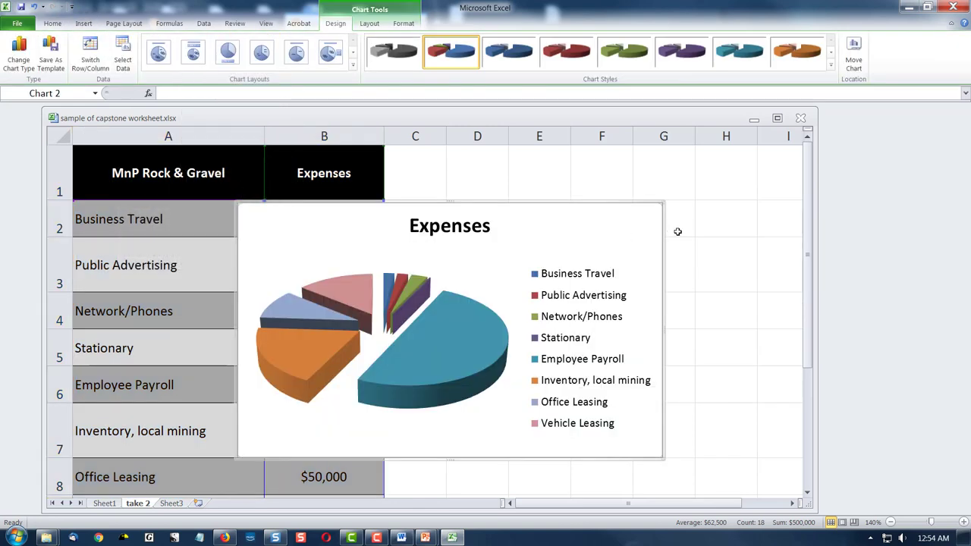
# - Move the 3-D pie chart off the expense table into the empty area at about columns D to J, rows 2 to 7
pyautogui.moveTo(664, 237); pyautogui.dragTo(798, 231)
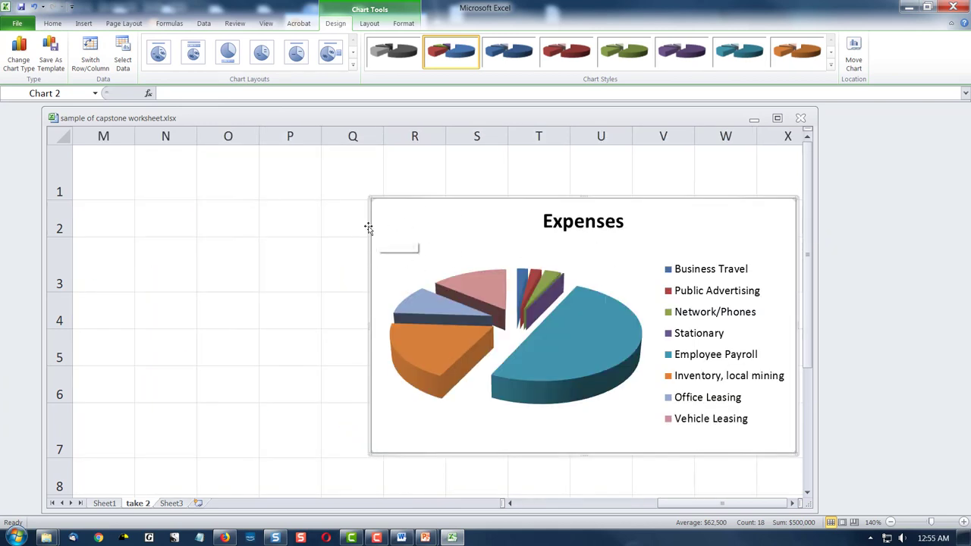
pyautogui.moveTo(371, 225); pyautogui.dragTo(134, 214)
pyautogui.moveTo(711, 503); pyautogui.dragTo(618, 504)
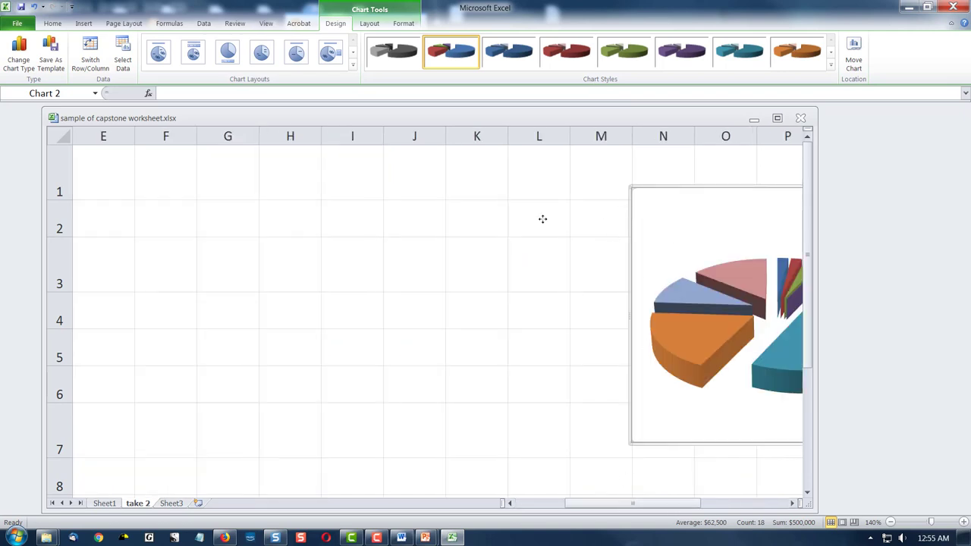
pyautogui.moveTo(543, 219); pyautogui.dragTo(134, 220)
pyautogui.moveTo(584, 504); pyautogui.dragTo(566, 505)
pyautogui.moveTo(567, 235); pyautogui.dragTo(444, 239)
pyautogui.moveTo(559, 507)
pyautogui.mouseDown()
pyautogui.moveTo(582, 503)
pyautogui.moveTo(559, 503)
pyautogui.moveTo(572, 509)
pyautogui.mouseUp()
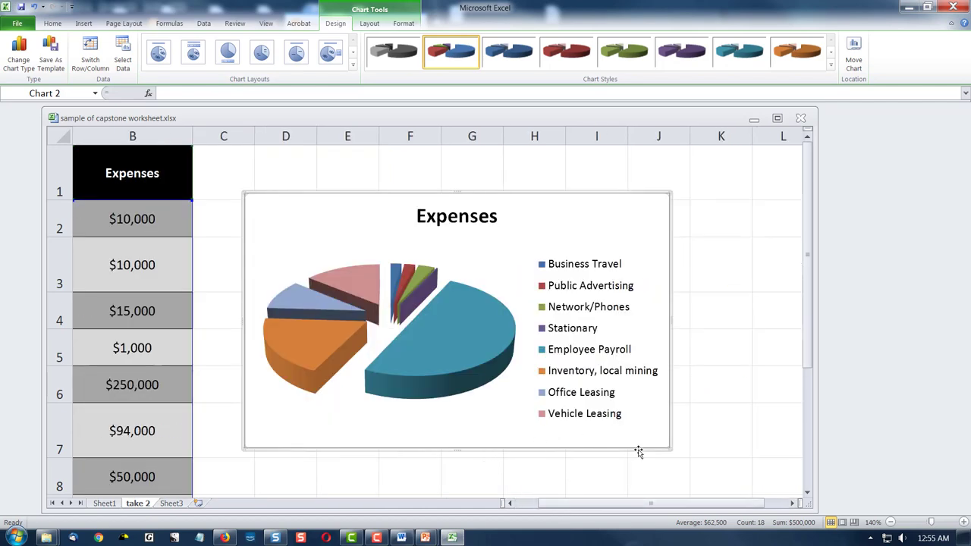
# - Apply the multicolor chart style with black background to the 3-D pie chart and to the 2-D pie chart below it
pyautogui.click(830, 67)
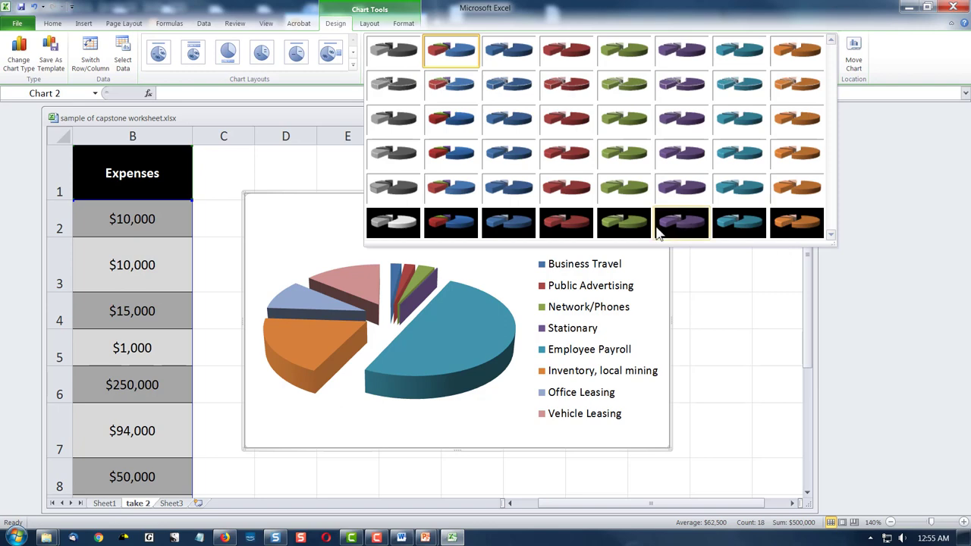
pyautogui.click(446, 228)
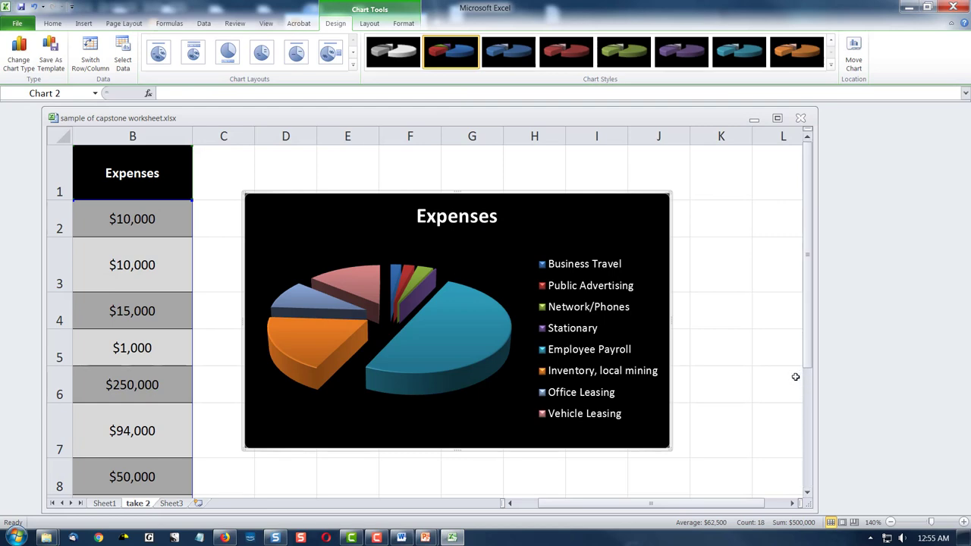
pyautogui.scroll(-3, 795, 376)
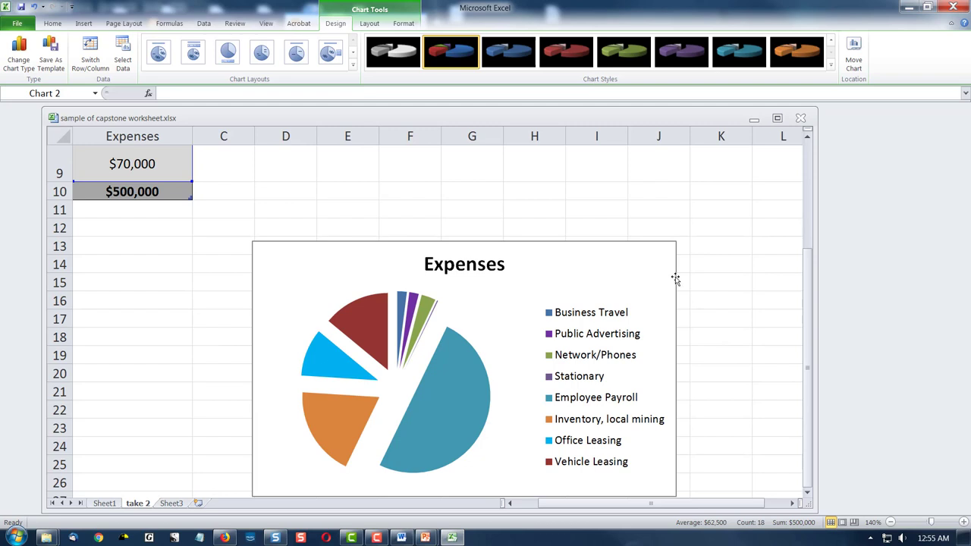
pyautogui.click(674, 278)
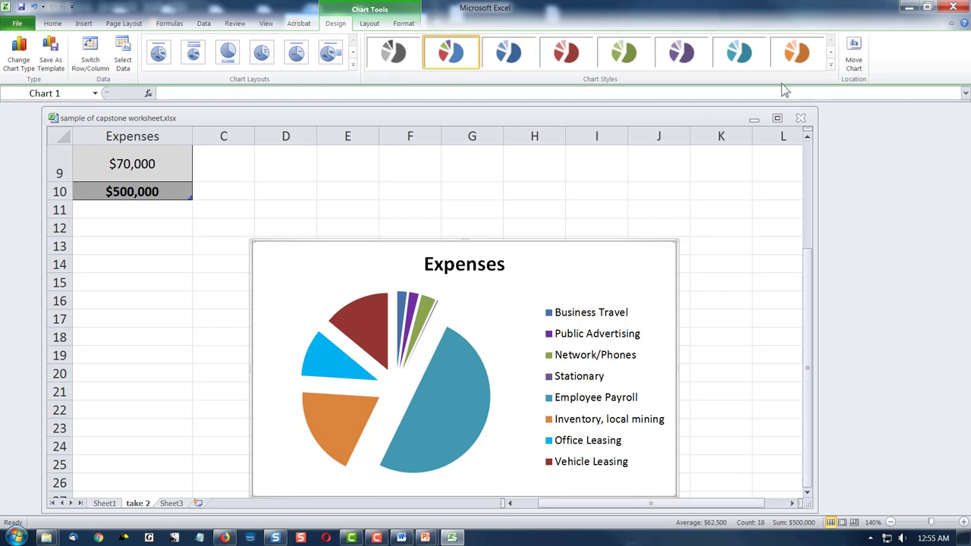
pyautogui.click(830, 68)
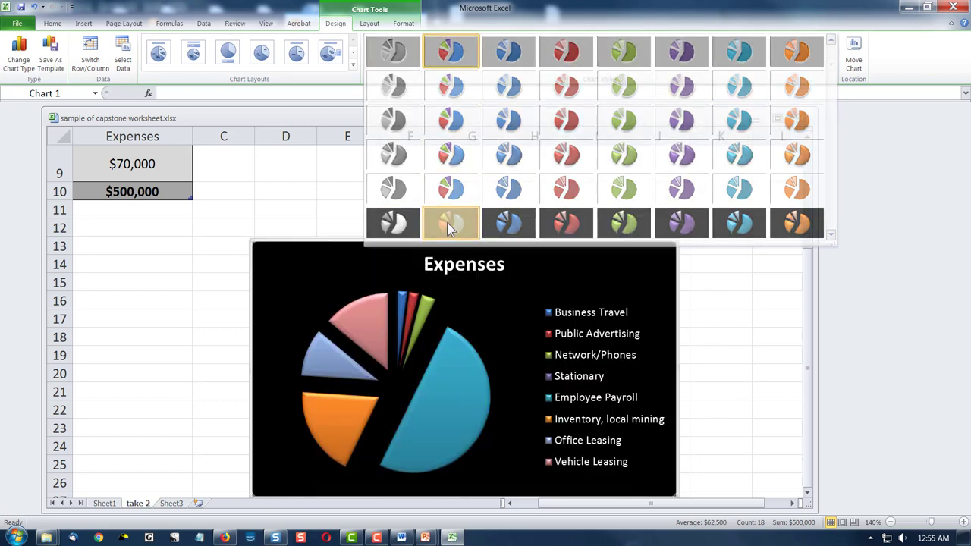
pyautogui.click(448, 227)
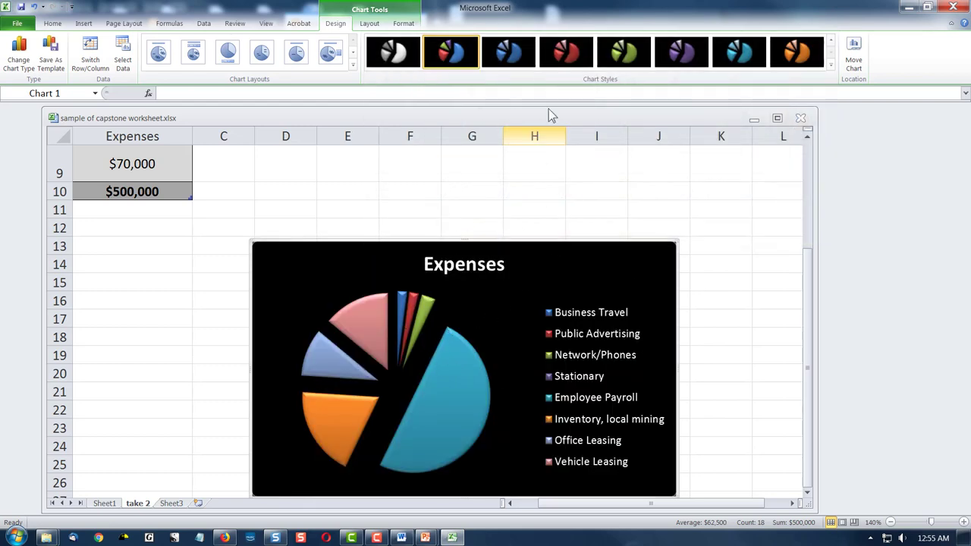
pyautogui.click(830, 67)
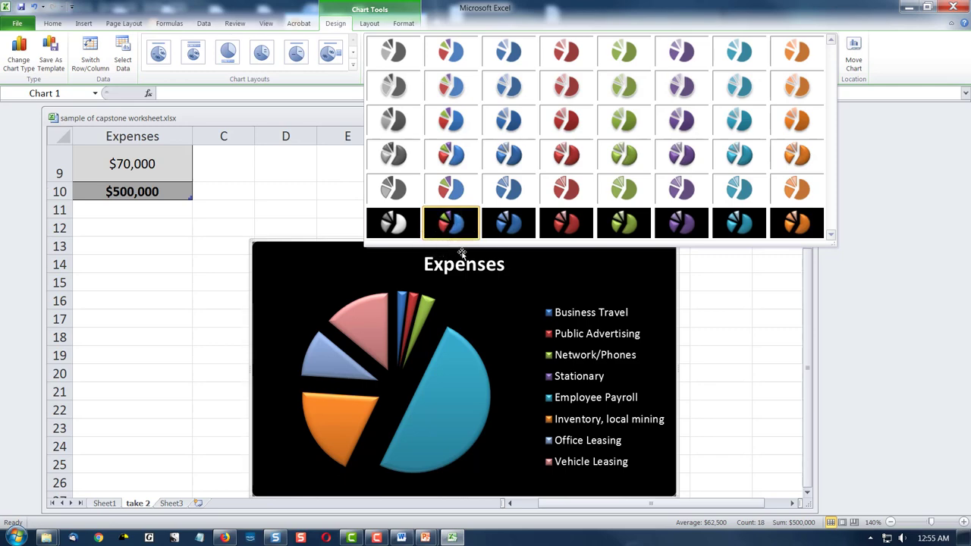
pyautogui.click(727, 356)
pyautogui.click(369, 322)
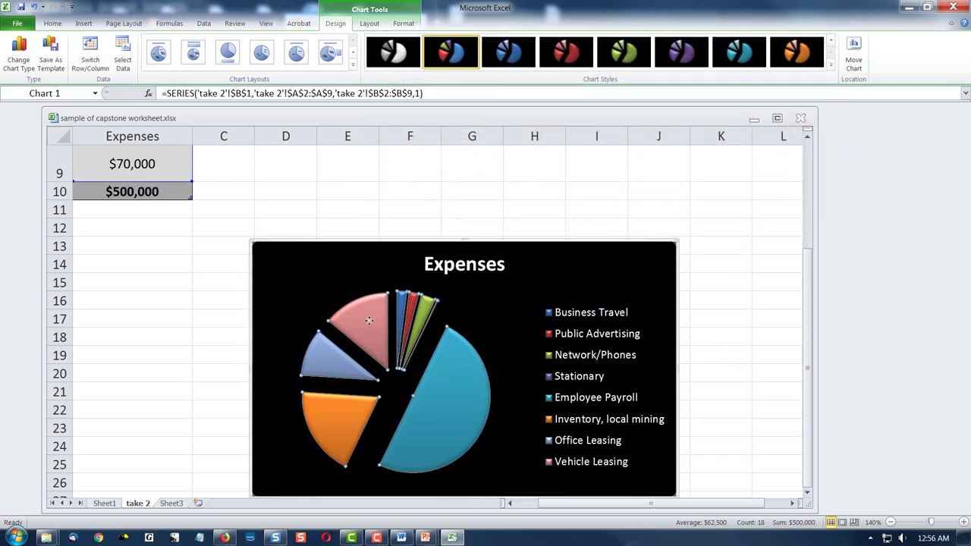
pyautogui.click(369, 320)
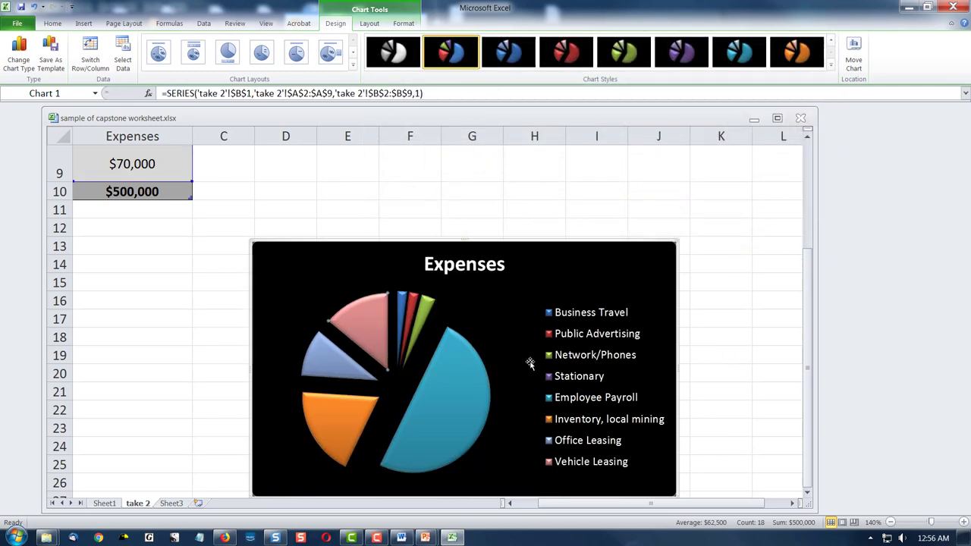
pyautogui.click(715, 342)
pyautogui.click(682, 269)
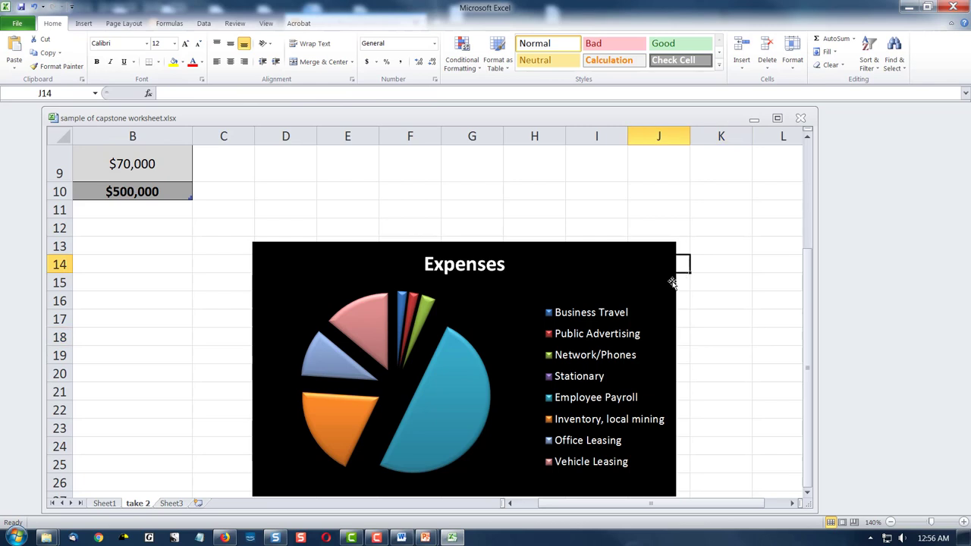
# - Fill only the Vehicle Leasing slice of the black 2-D pie chart with the base red theme color
pyautogui.click(672, 278)
pyautogui.click(363, 327)
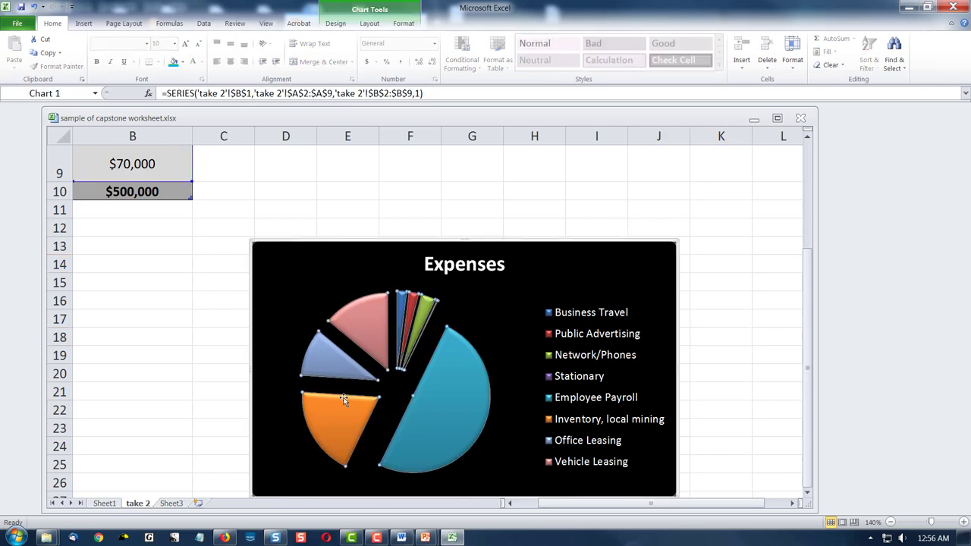
pyautogui.moveTo(365, 324)
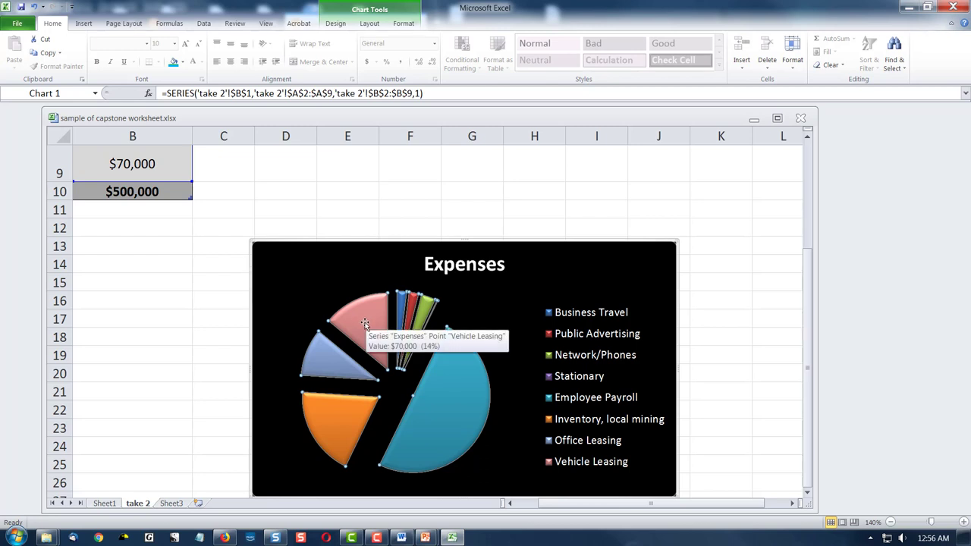
pyautogui.click(365, 323)
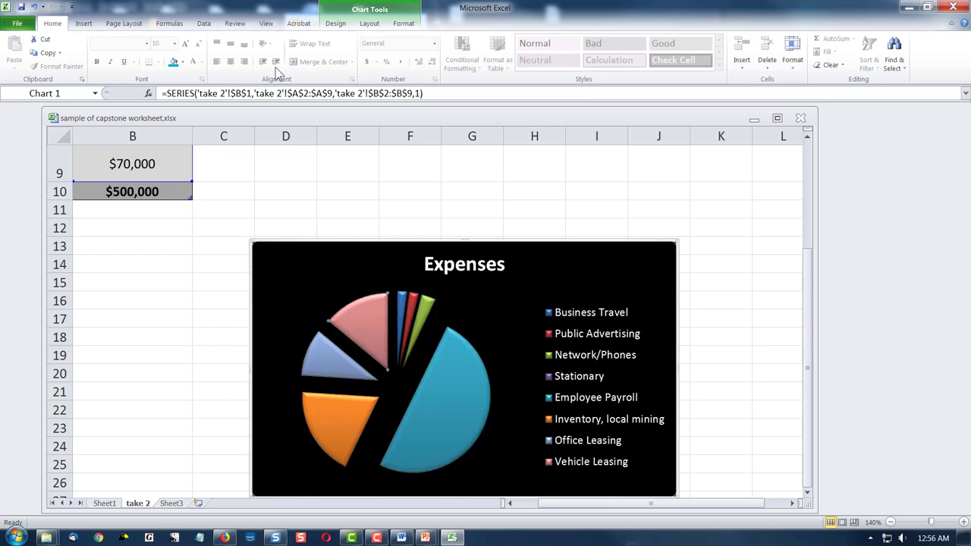
pyautogui.click(405, 24)
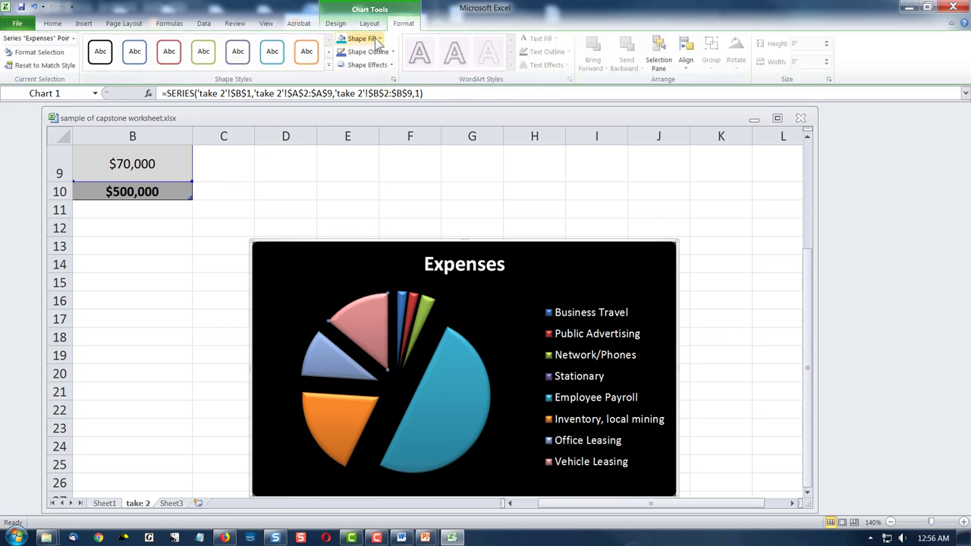
pyautogui.click(378, 38)
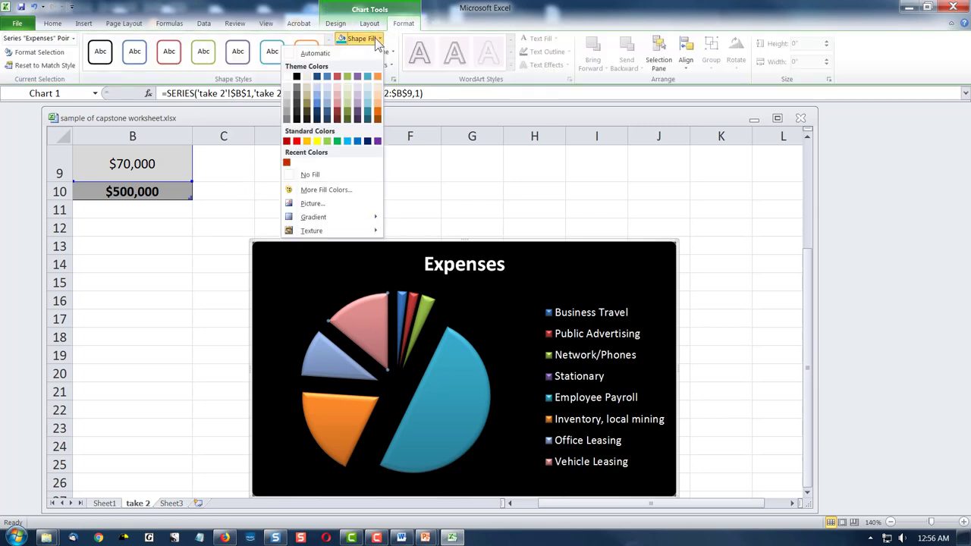
pyautogui.click(338, 77)
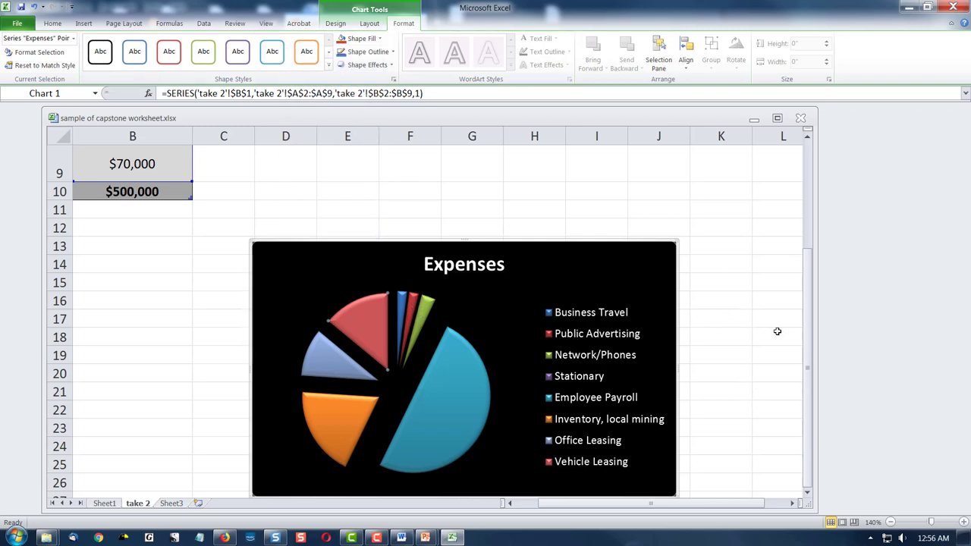
# - Change the title of the black 2-D pie chart to "Mom 'n Pop Expenses"
pyautogui.click(755, 338)
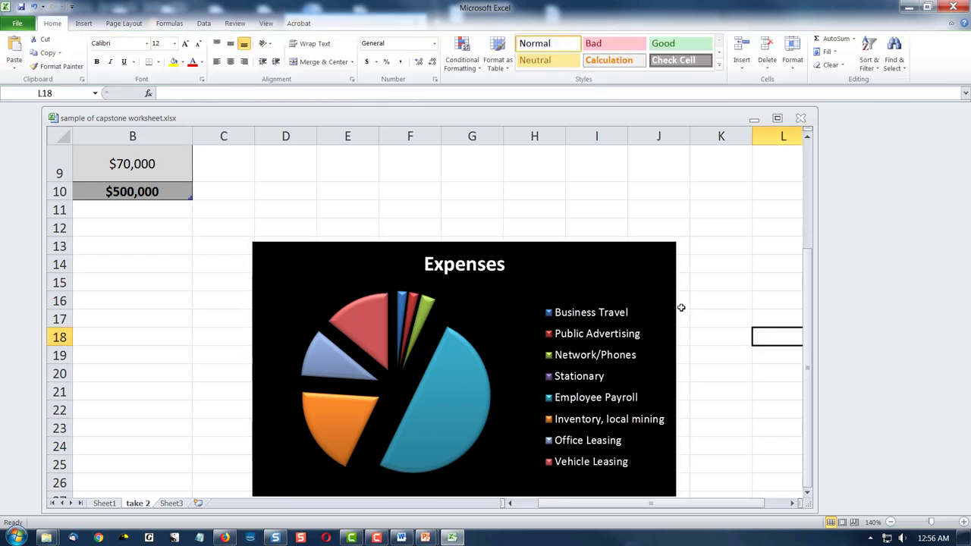
pyautogui.click(676, 274)
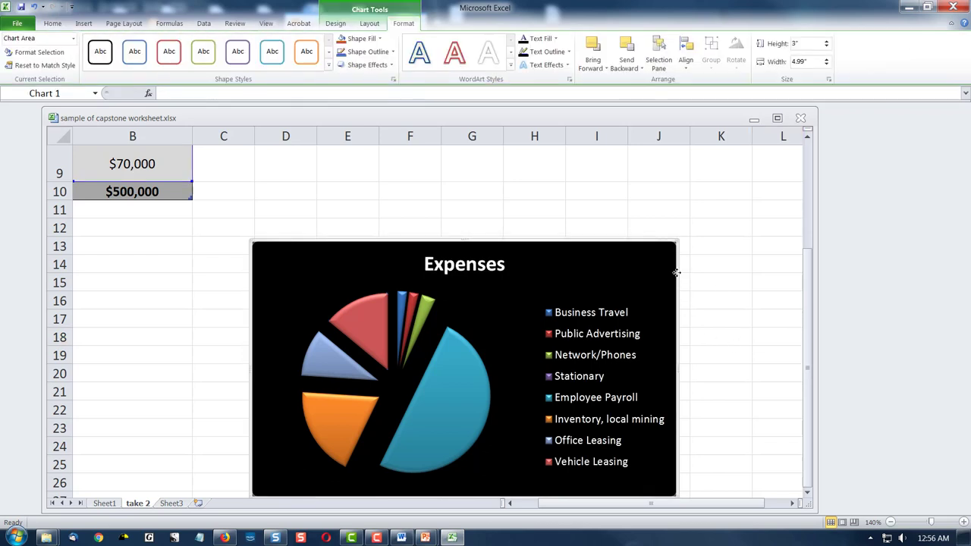
pyautogui.click(443, 270)
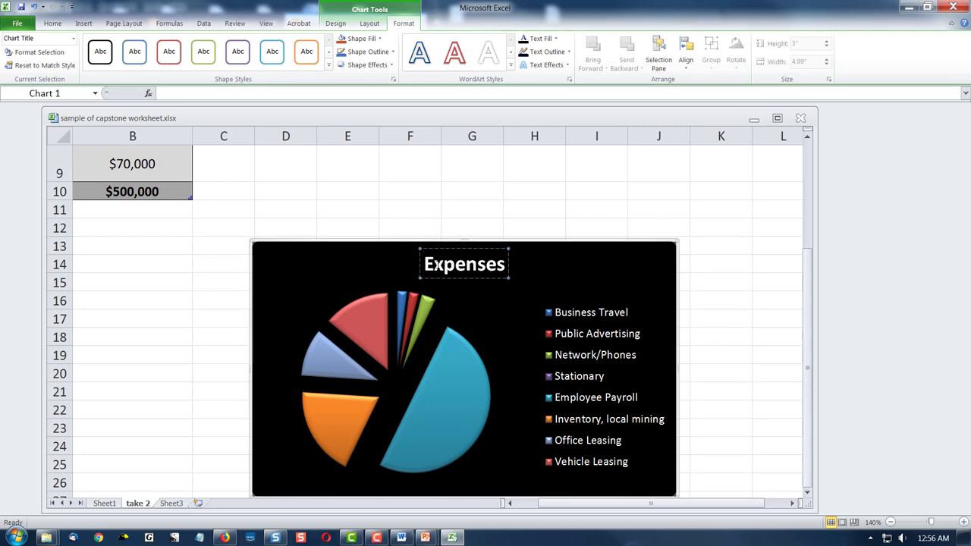
pyautogui.write('Mom')
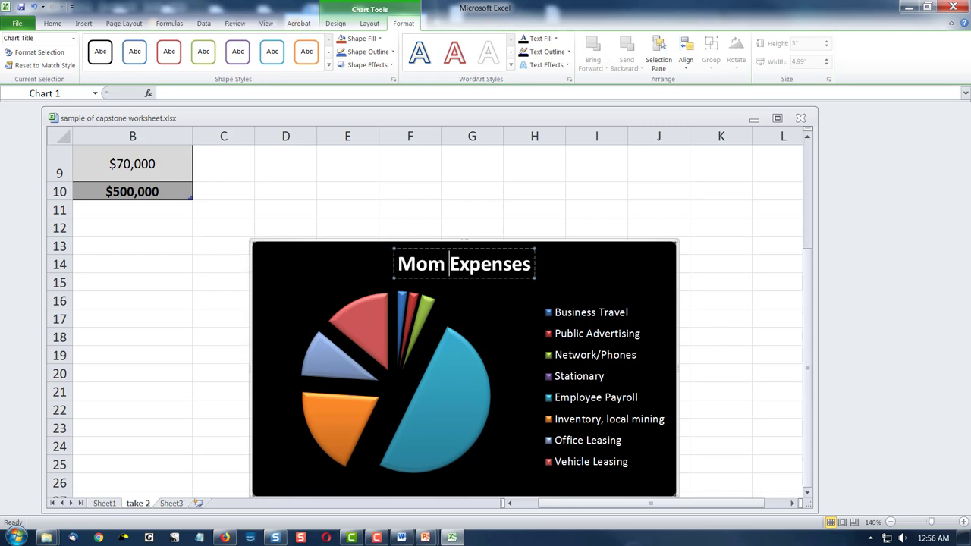
pyautogui.write(" 'n POp")
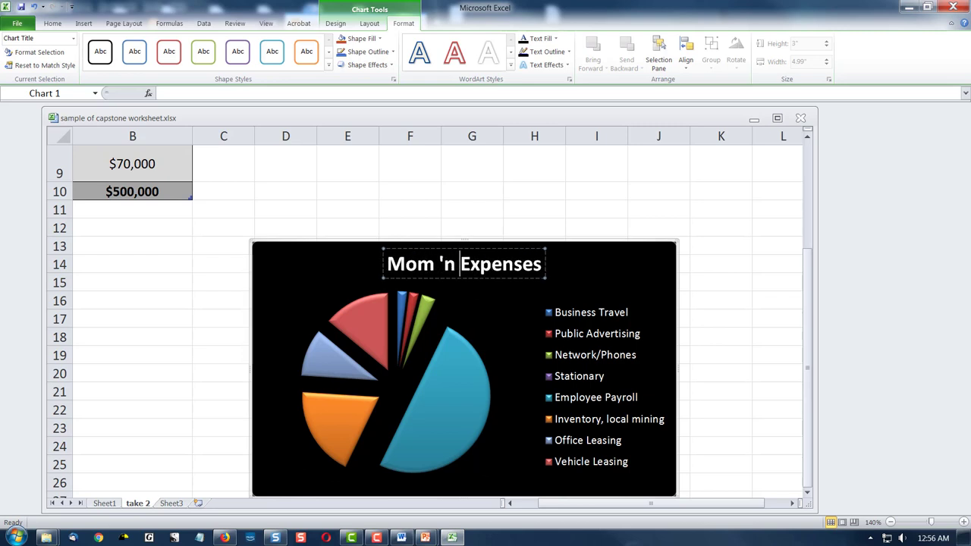
pyautogui.press('BackSpace')
pyautogui.press('BackSpace')
pyautogui.write('op')
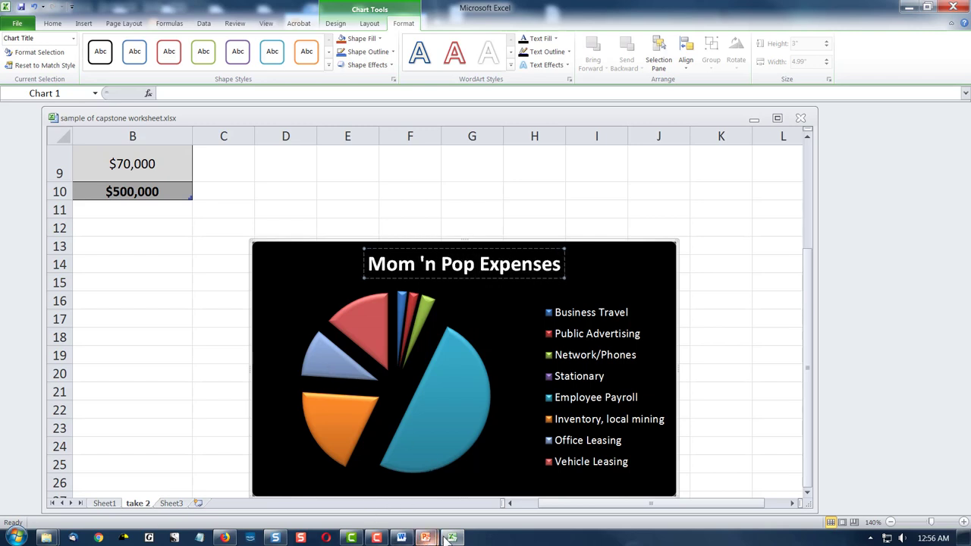
# - Copy the company name "Mum-n-Pop Rock-n-Gravel" from the project instructions in Firefox and put it before "Expenses" in the Excel chart title
pyautogui.click(223, 538)
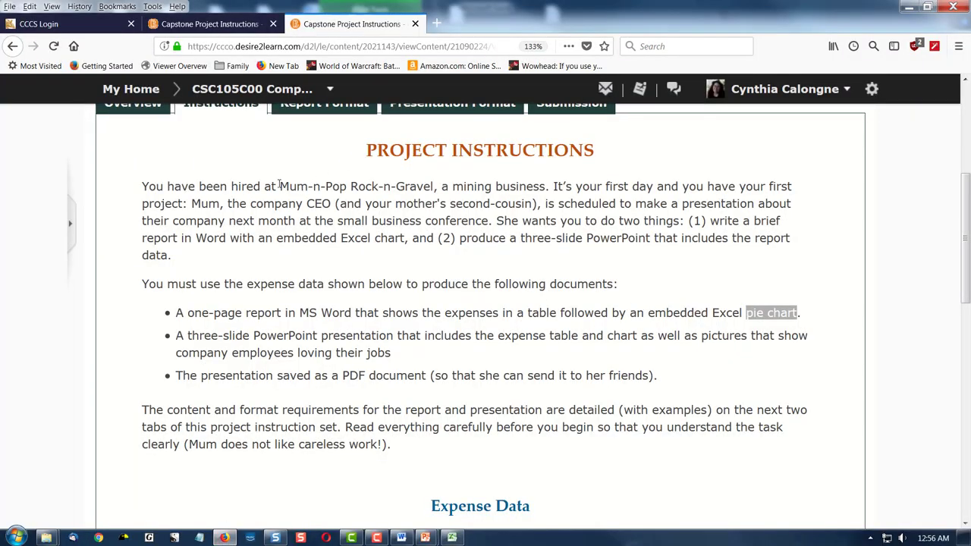
pyautogui.moveTo(279, 185); pyautogui.dragTo(435, 191)
pyautogui.hotkey('ctrl', 'c')
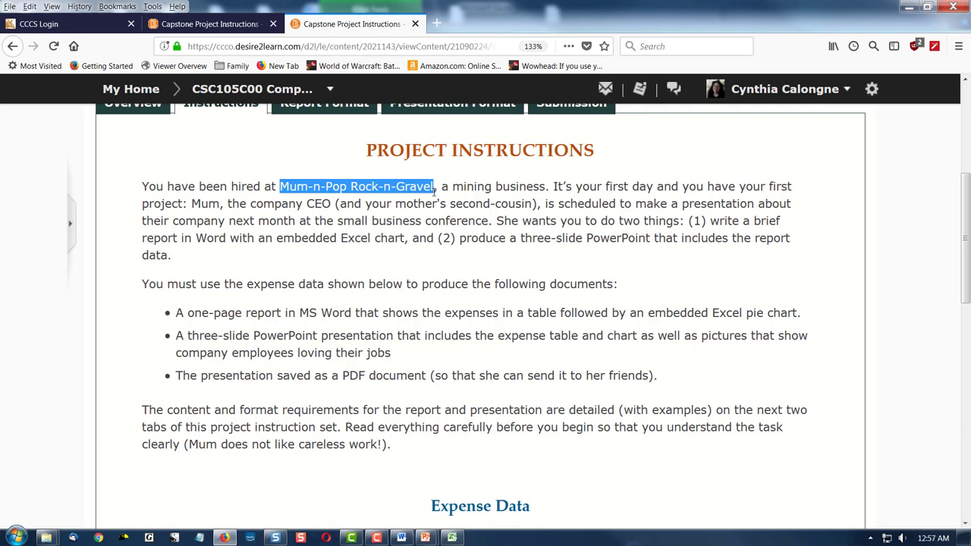
pyautogui.click(425, 538)
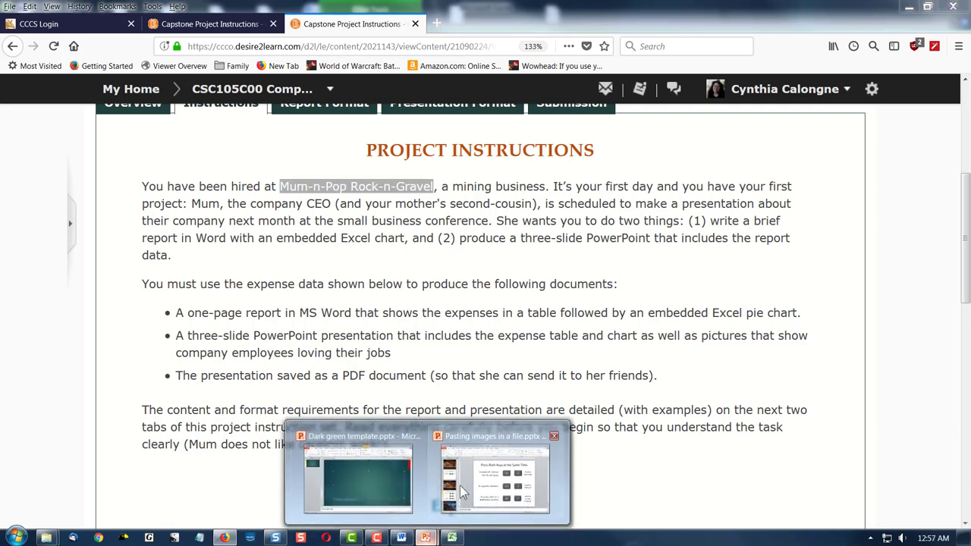
pyautogui.click(452, 538)
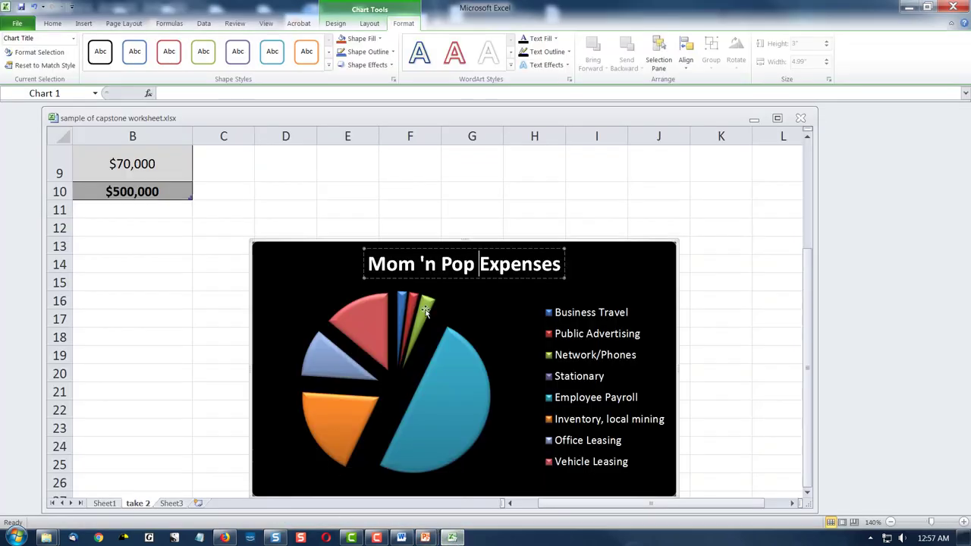
pyautogui.moveTo(484, 264); pyautogui.dragTo(367, 264)
pyautogui.hotkey('ctrl', 'v')
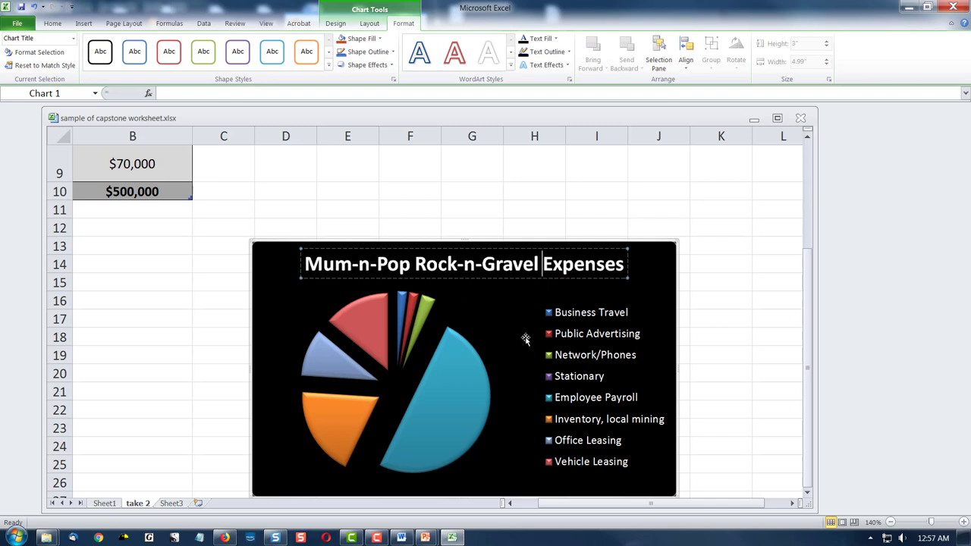
pyautogui.click(787, 314)
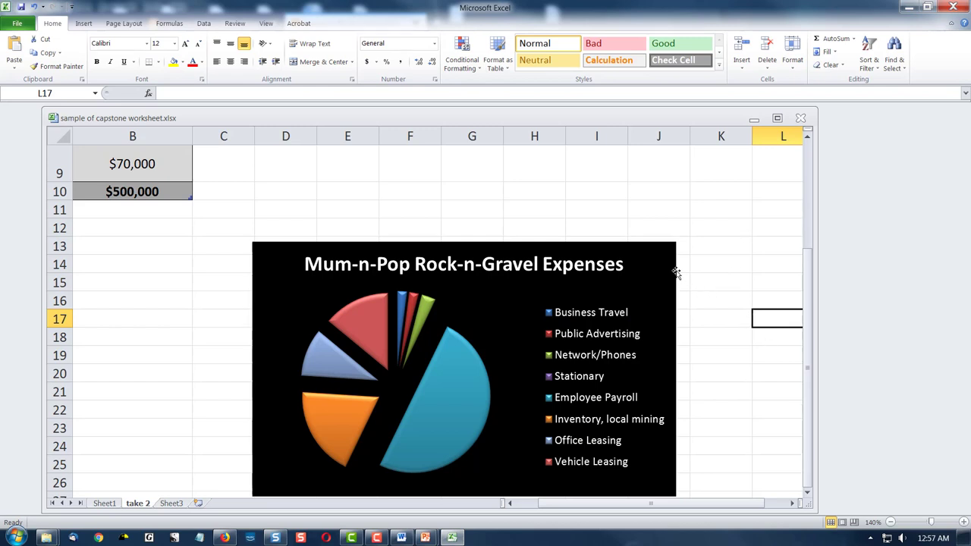
# - Copy the whole black 2-D pie chart from the worksheet
pyautogui.click(675, 270)
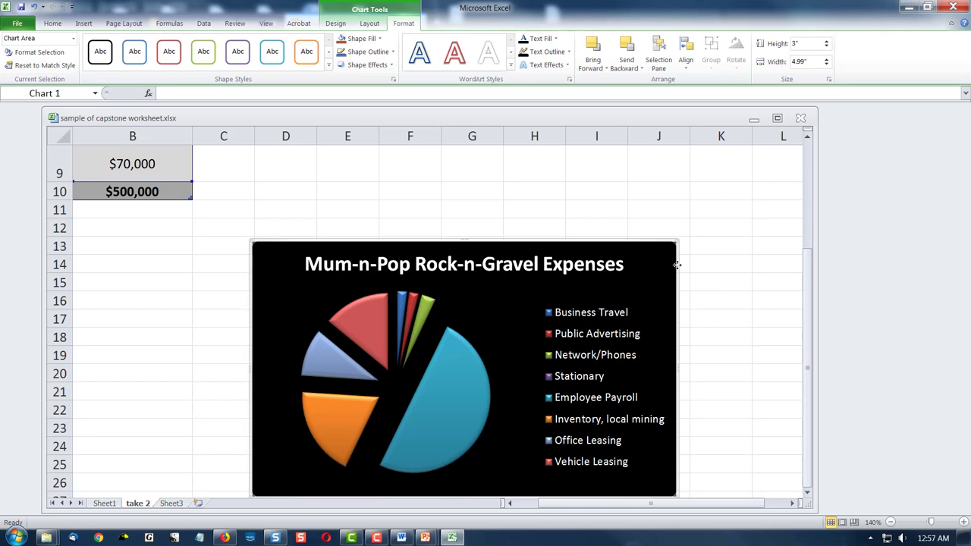
pyautogui.rightClick(676, 266)
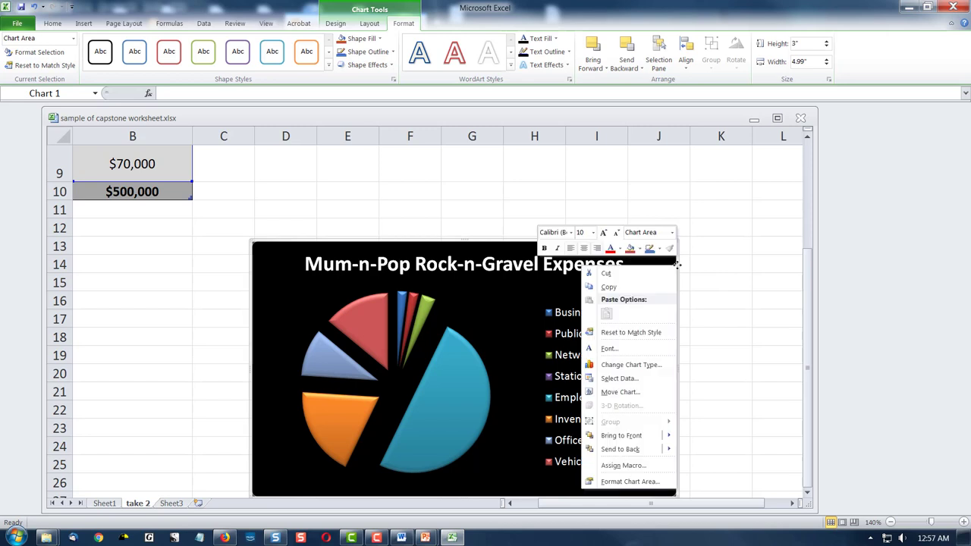
pyautogui.click(628, 286)
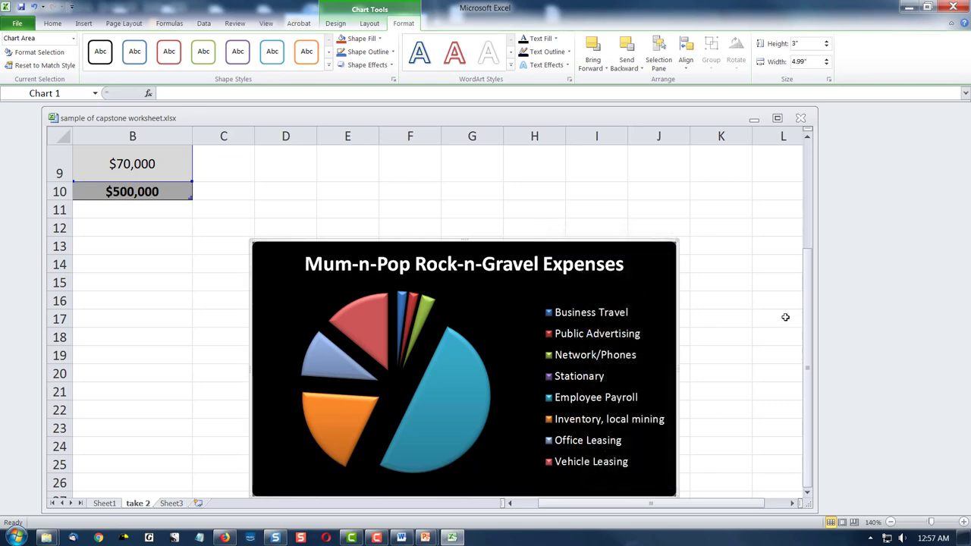
# - Switch to Word and review the capstone report at 100% zoom, including its heading, expense table and pie charts on both pages
pyautogui.click(403, 538)
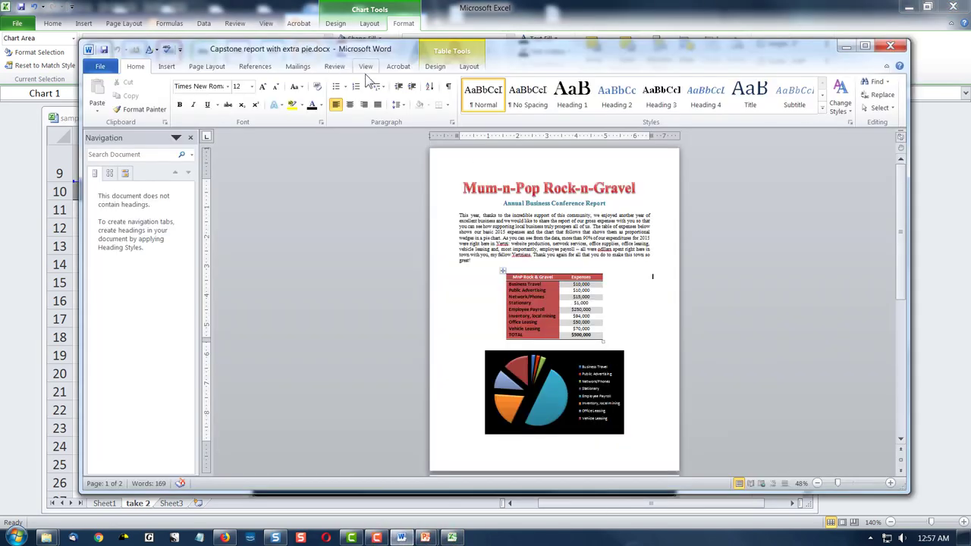
pyautogui.click(366, 67)
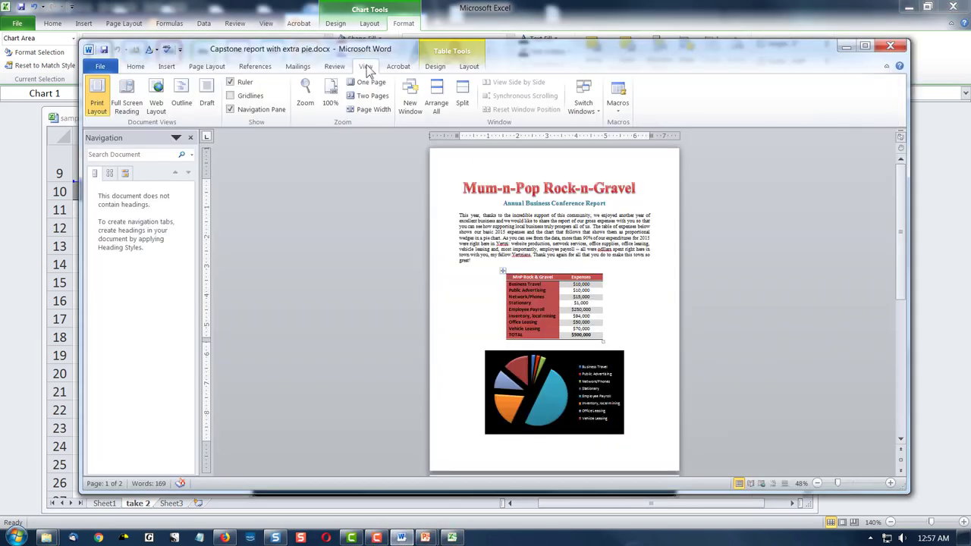
pyautogui.click(330, 102)
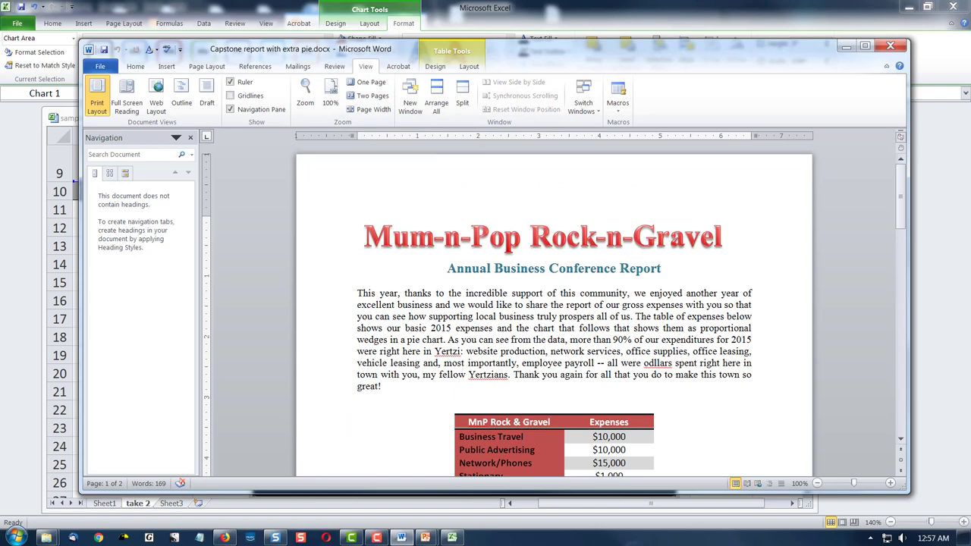
pyautogui.moveTo(899, 189); pyautogui.dragTo(900, 227)
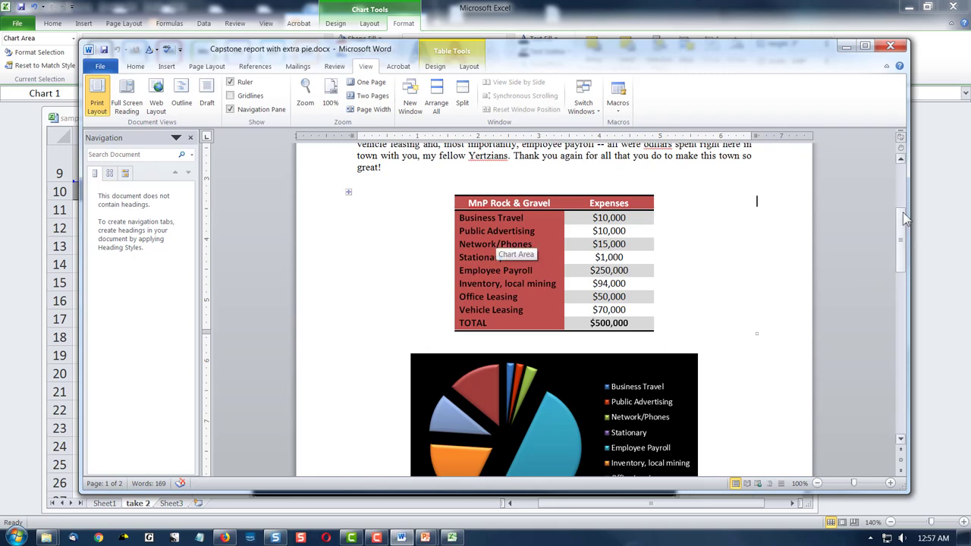
pyautogui.moveTo(905, 219); pyautogui.dragTo(899, 238)
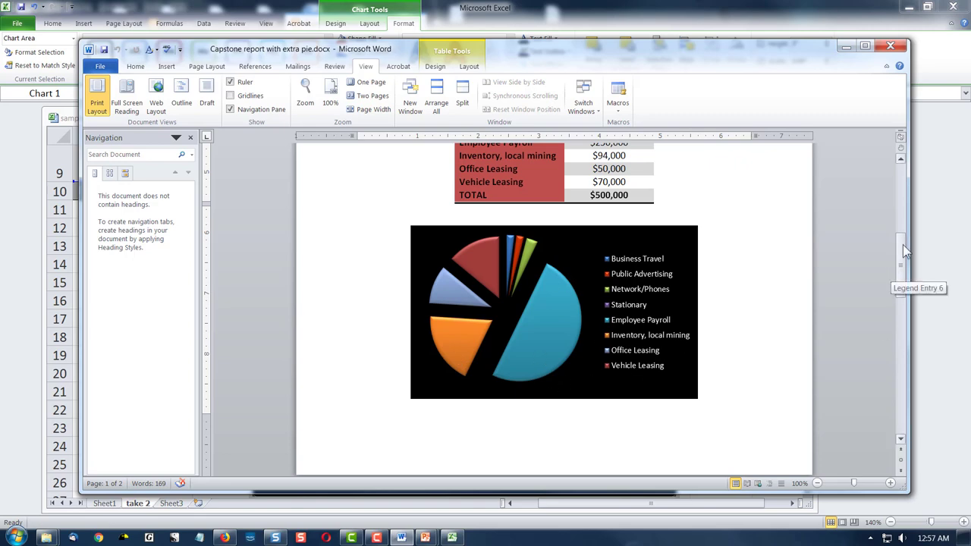
pyautogui.moveTo(903, 244); pyautogui.dragTo(902, 358)
pyautogui.click(559, 310)
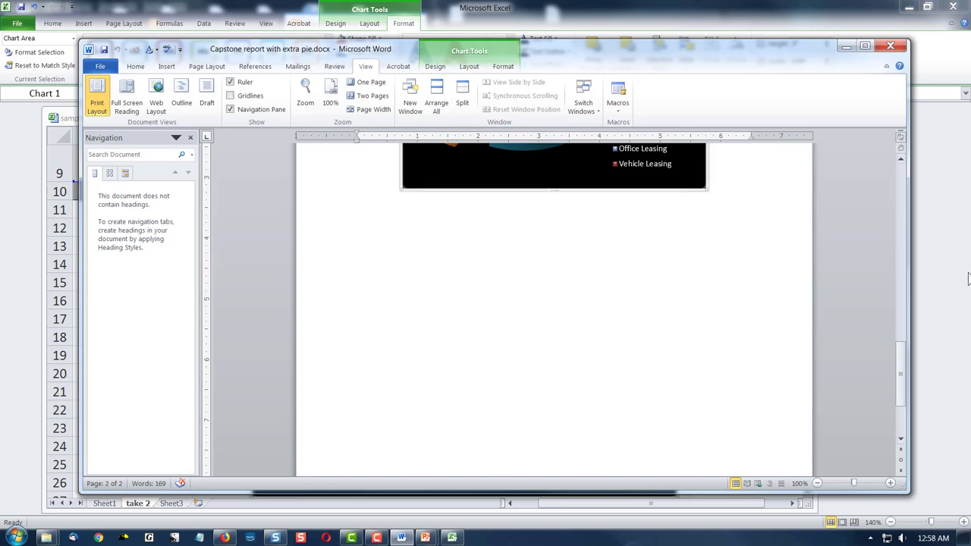
pyautogui.moveTo(900, 370); pyautogui.dragTo(895, 167)
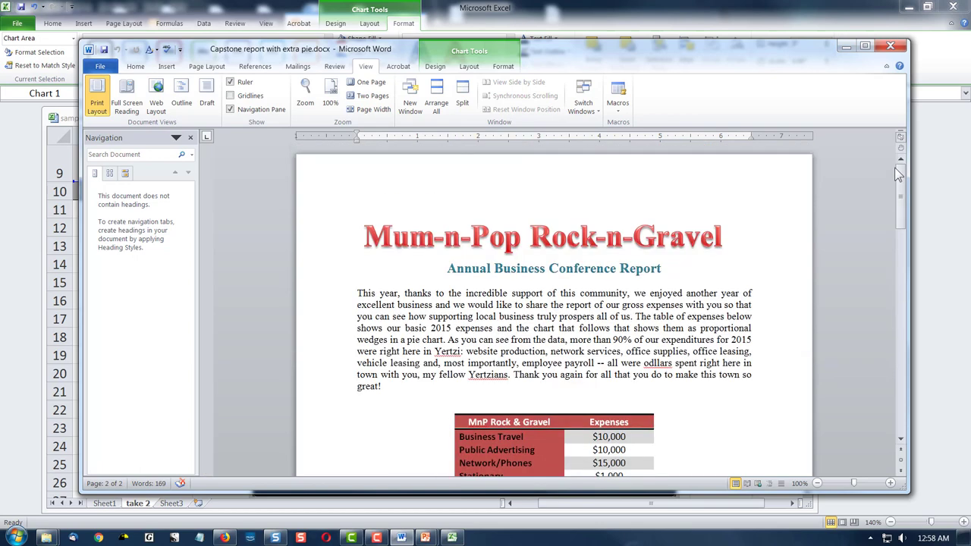
# - Create a new blank Word document
pyautogui.click(105, 66)
pyautogui.click(103, 215)
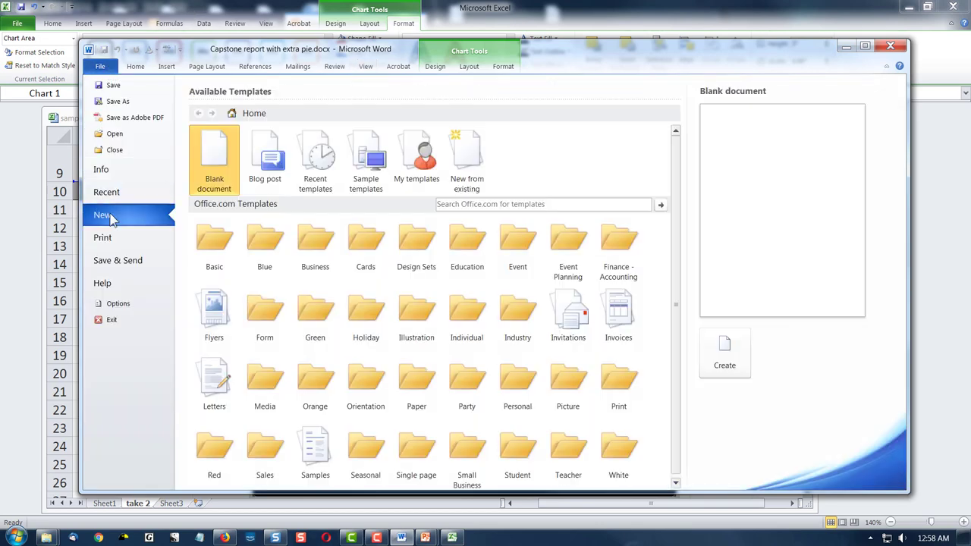
pyautogui.click(723, 357)
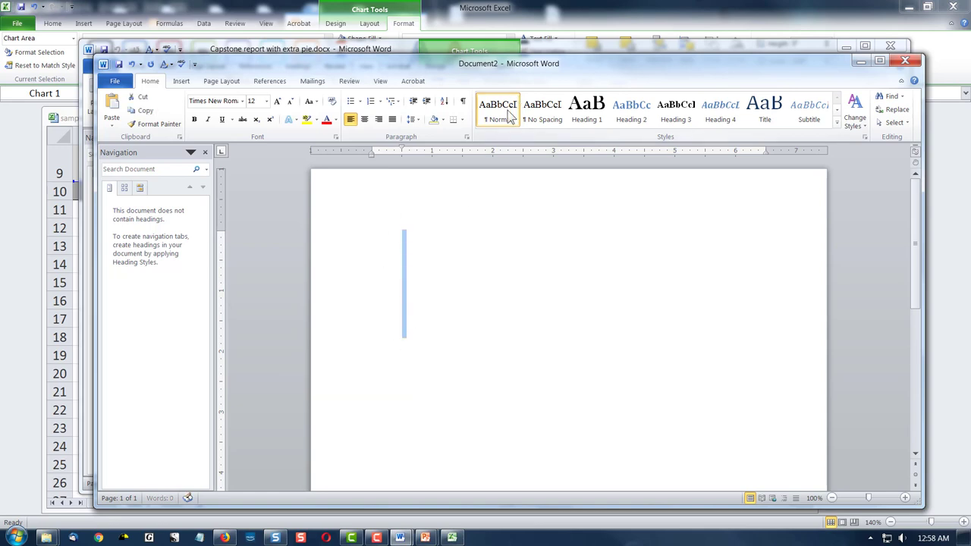
# - Apply the No Spacing style to the blank lines at the start of the new document and clear the selection
pyautogui.click(539, 113)
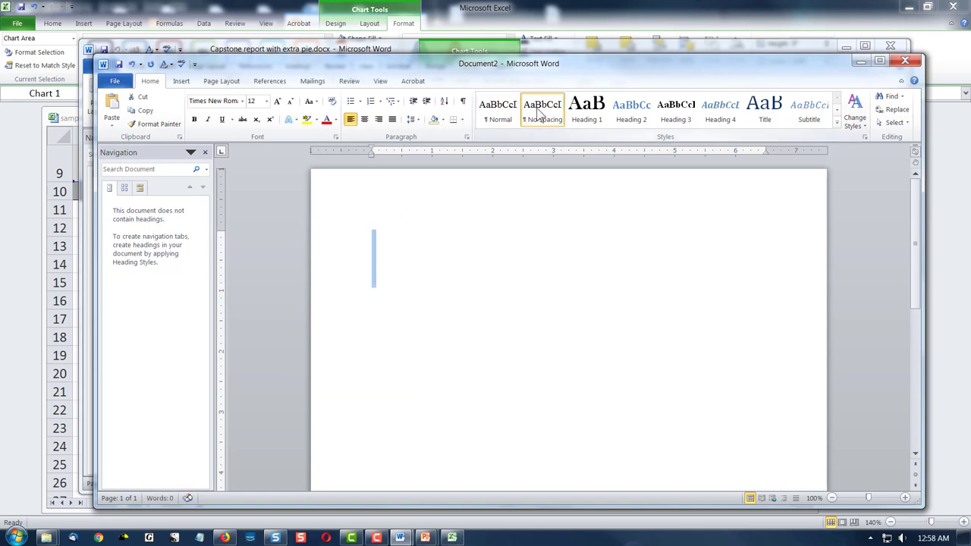
pyautogui.click(372, 231)
pyautogui.moveTo(371, 227); pyautogui.dragTo(372, 371)
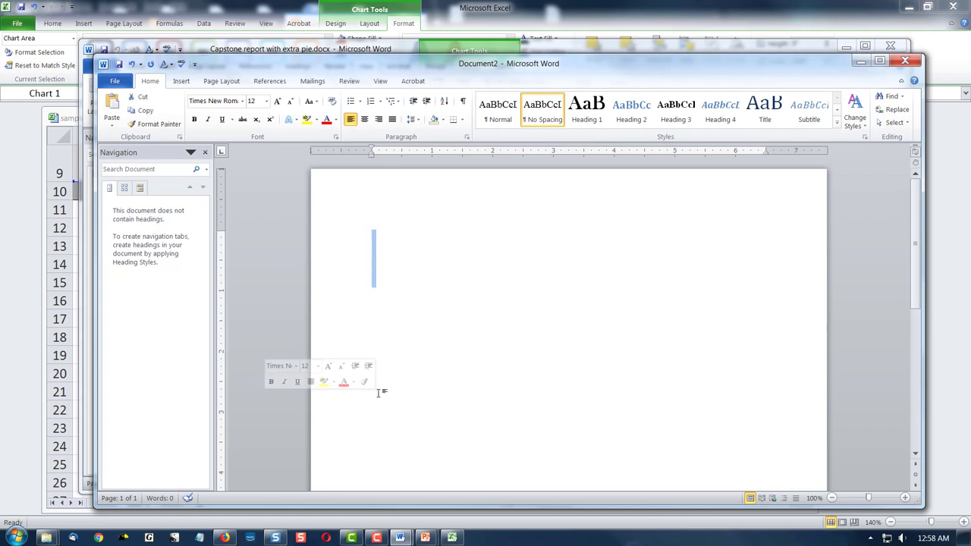
pyautogui.press('Delete')
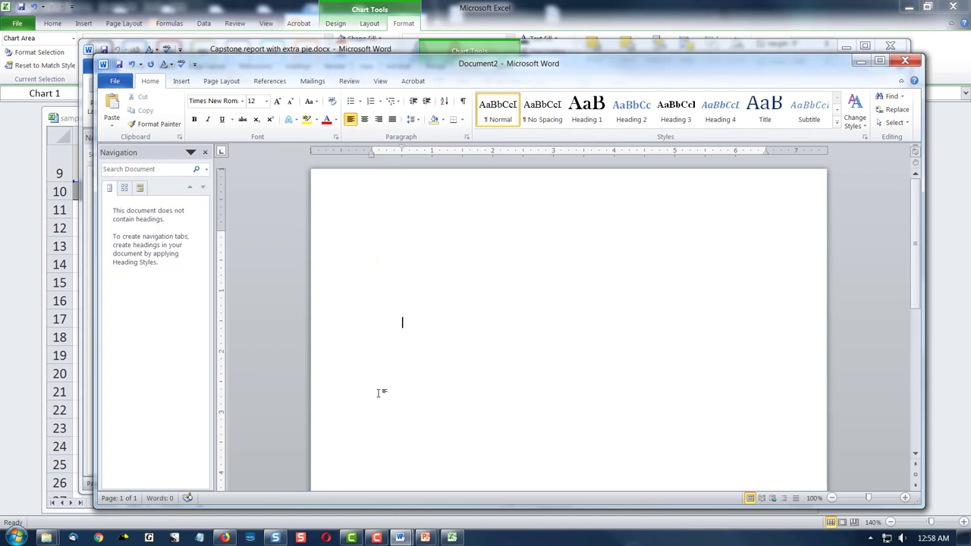
pyautogui.moveTo(351, 228); pyautogui.dragTo(410, 338)
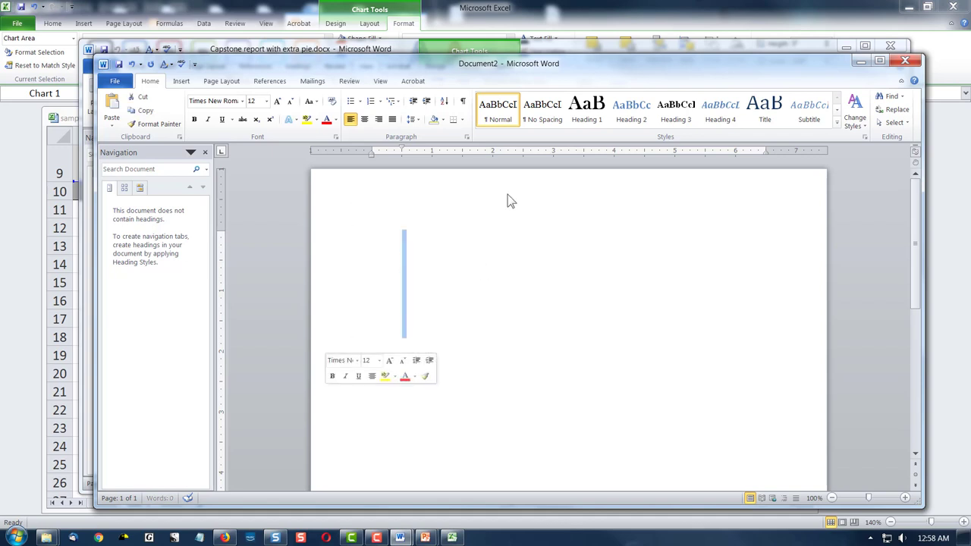
pyautogui.click(543, 110)
pyautogui.click(372, 271)
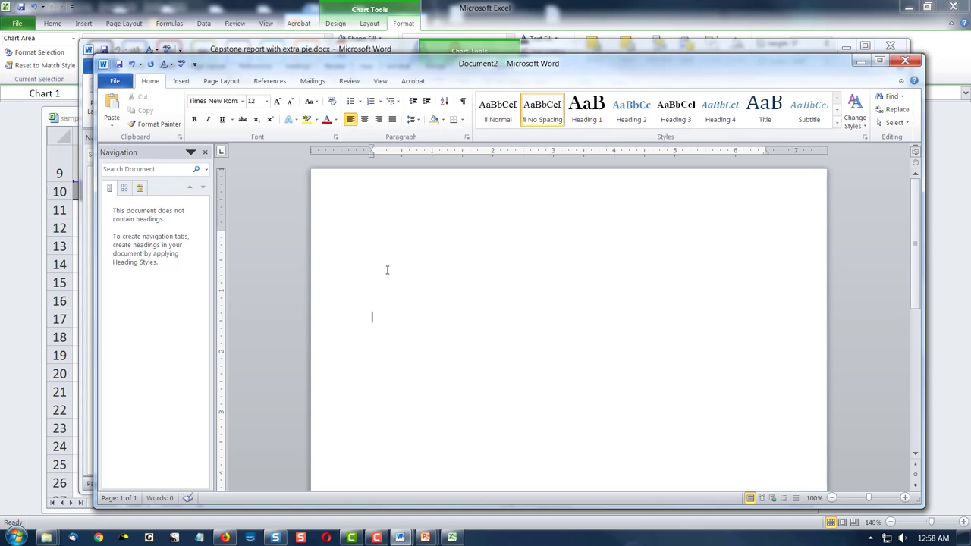
# - Paste the copied pie chart below the blank lines with the destination theme and embedded workbook, and center it on the page
pyautogui.rightClick(371, 317)
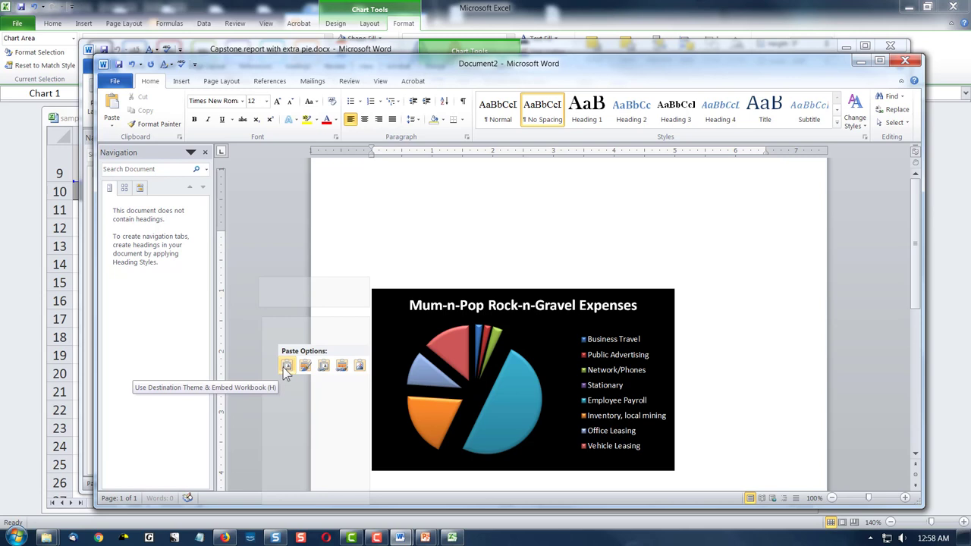
pyautogui.click(287, 366)
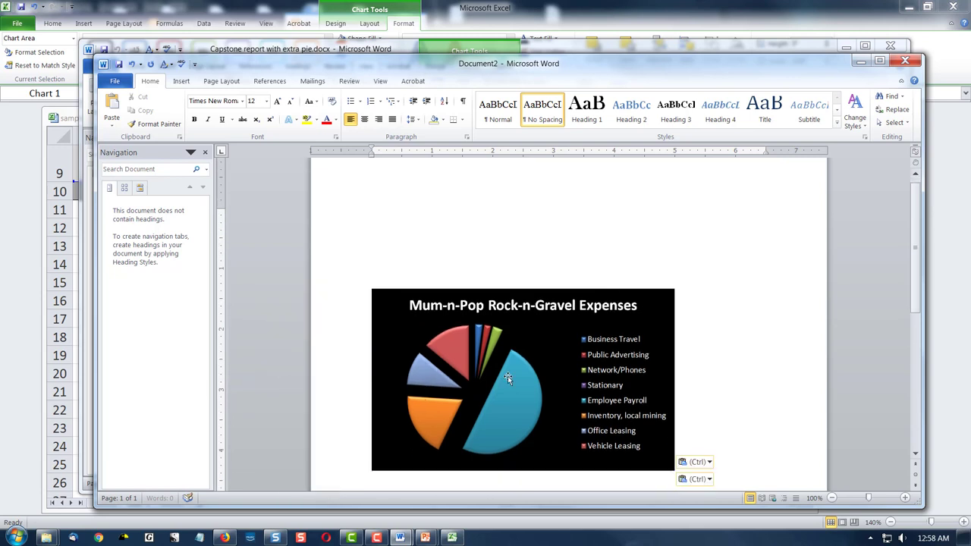
pyautogui.click(672, 323)
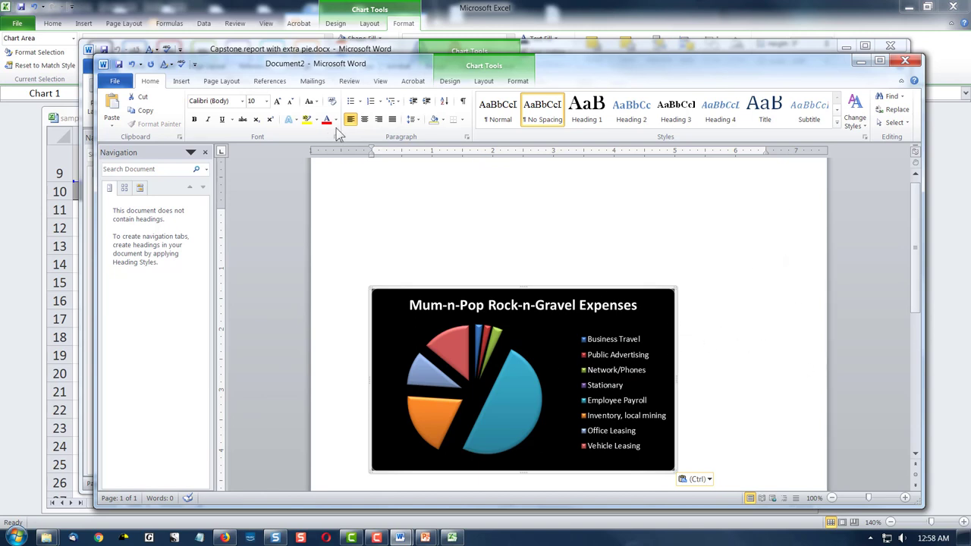
pyautogui.click(364, 120)
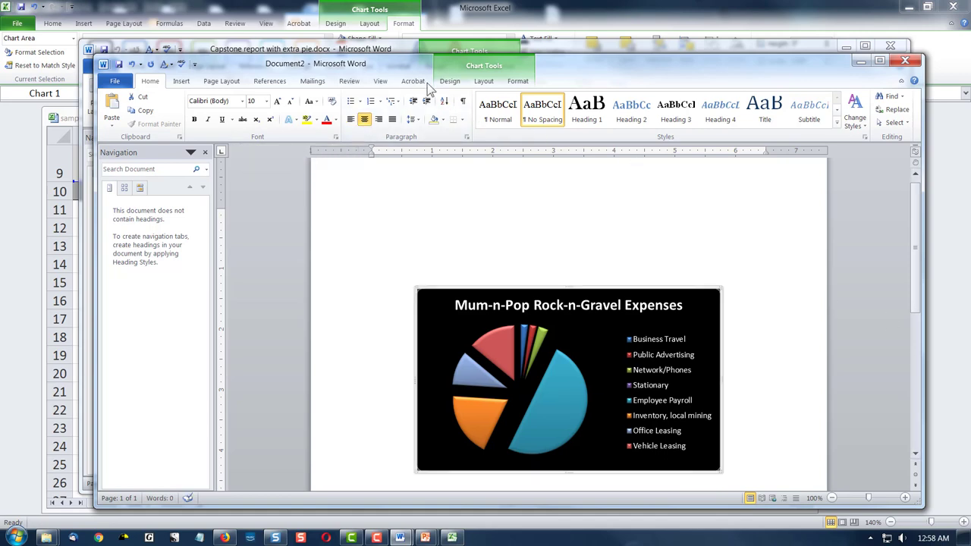
pyautogui.click(380, 81)
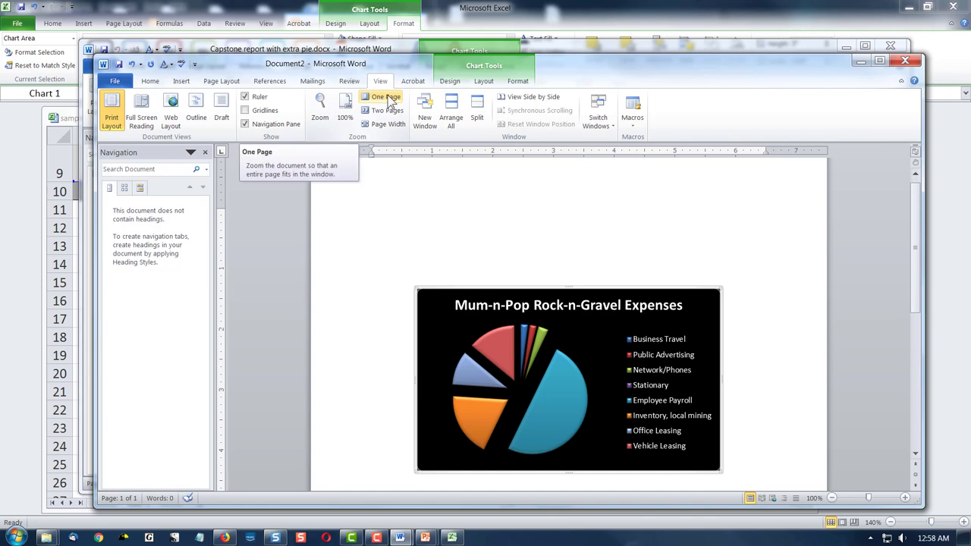
pyautogui.click(386, 97)
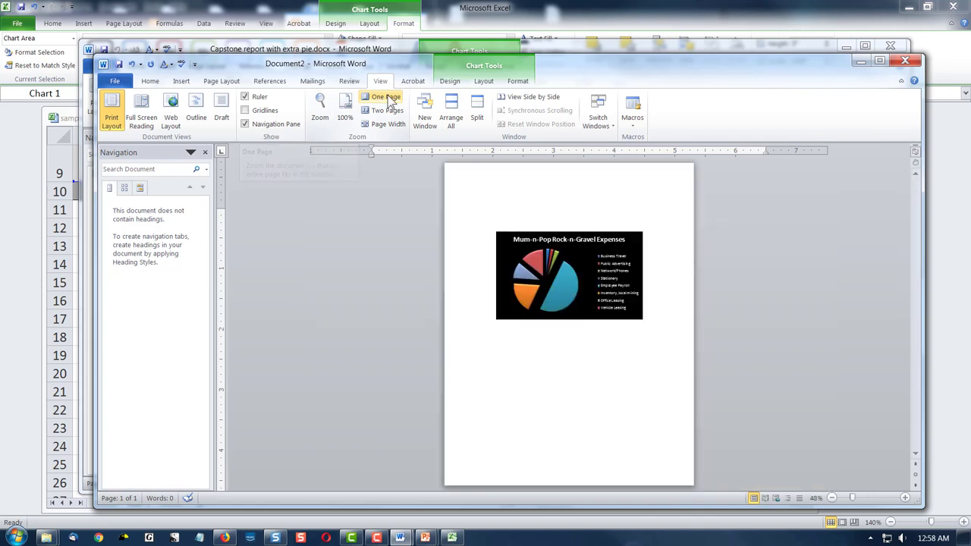
# - Place the cursor in the blank lines above the pie chart and set the document zoom to 140%
pyautogui.click(572, 205)
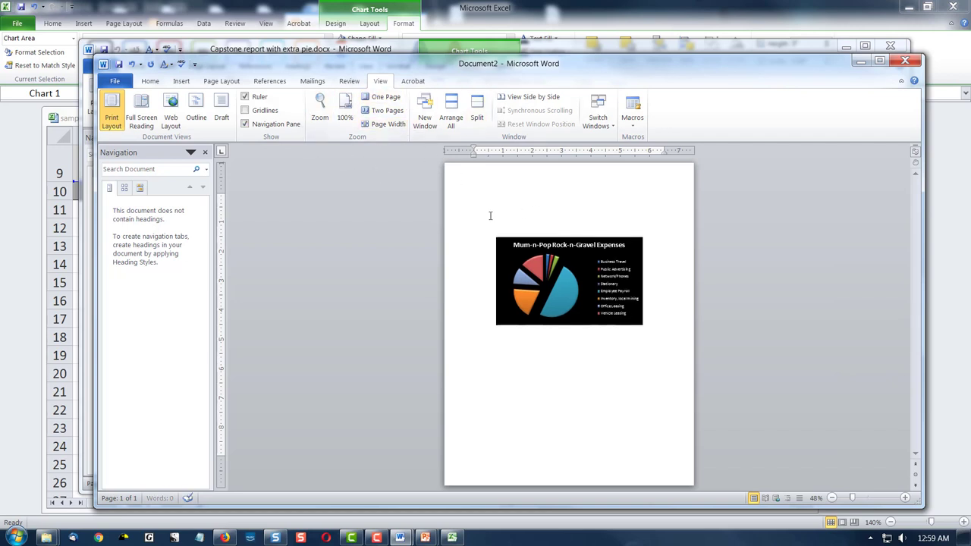
pyautogui.click(322, 108)
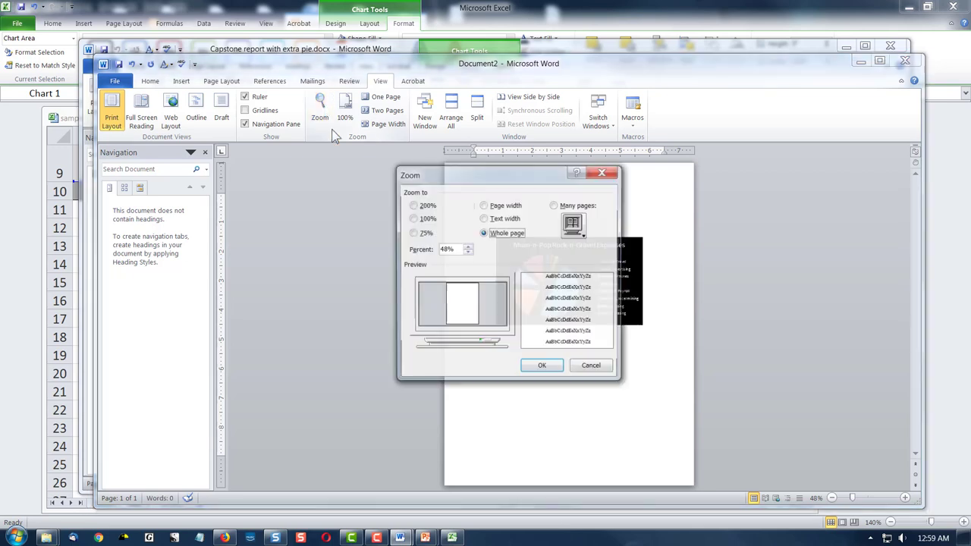
pyautogui.click(450, 249)
pyautogui.moveTo(449, 248); pyautogui.dragTo(409, 238)
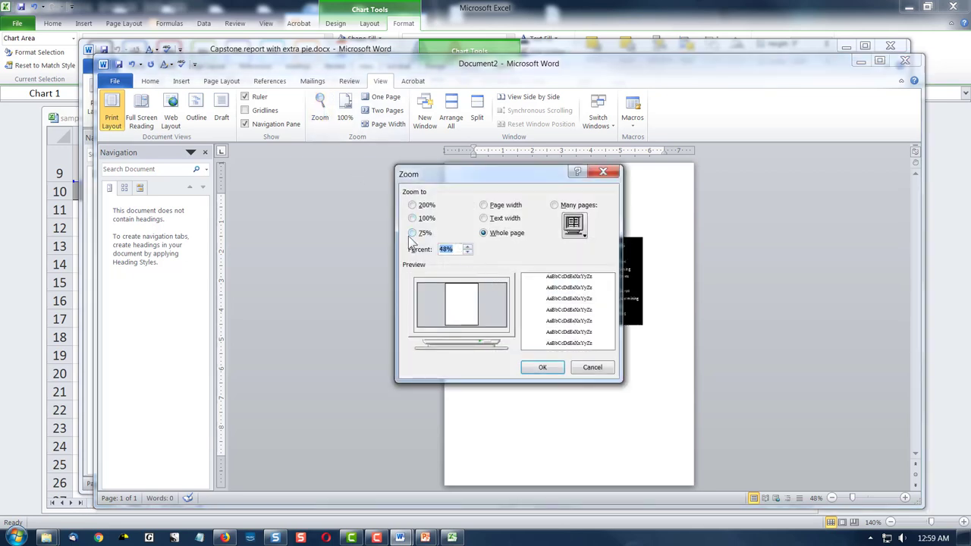
pyautogui.write('140')
pyautogui.press('Return')
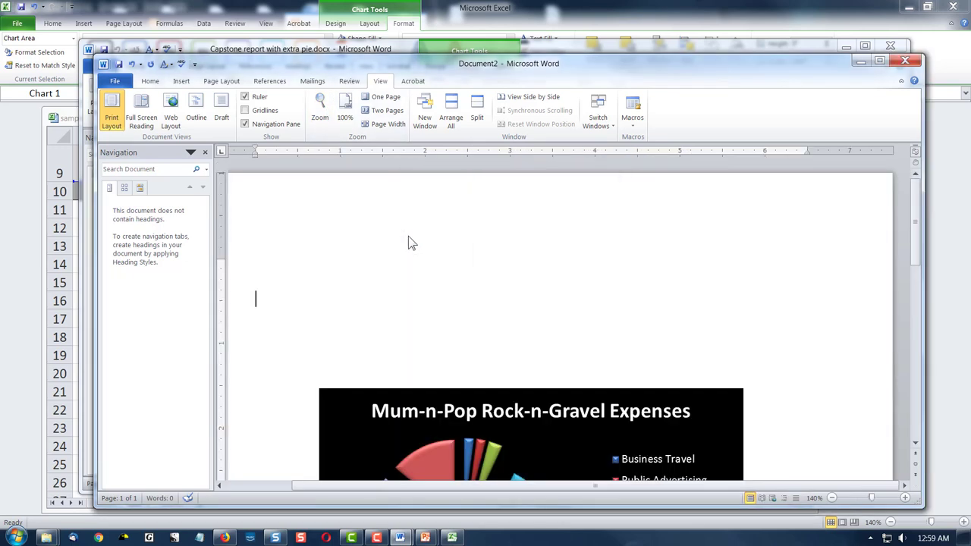
pyautogui.scroll(2, 792, 292)
# - Bring the Capstone report with extra pie.docx document to the front
pyautogui.moveTo(400, 538)
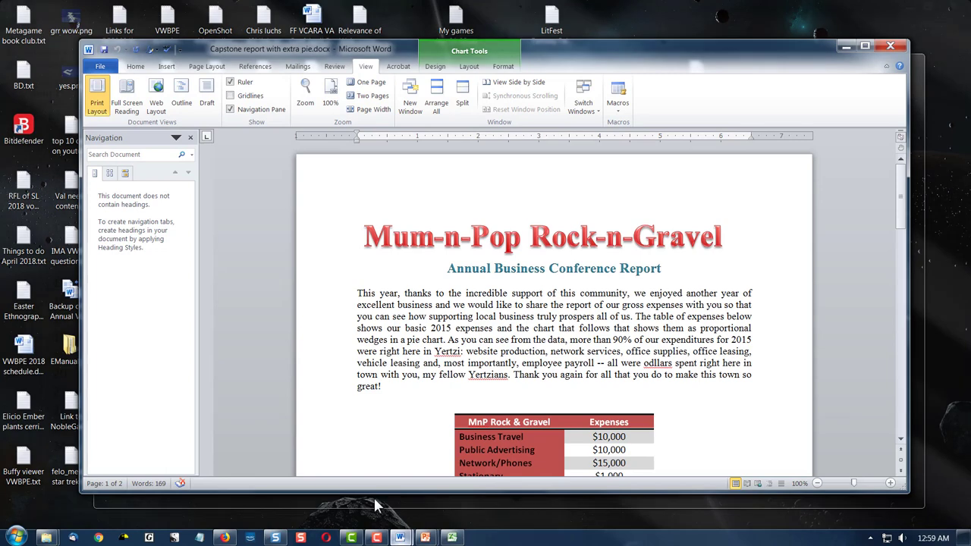
pyautogui.click(377, 507)
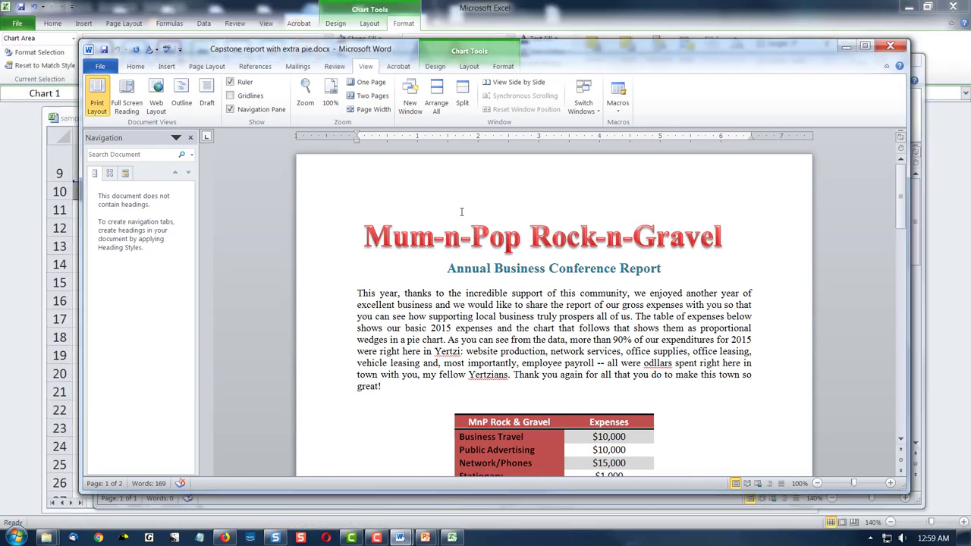
pyautogui.moveTo(357, 293); pyautogui.dragTo(383, 386)
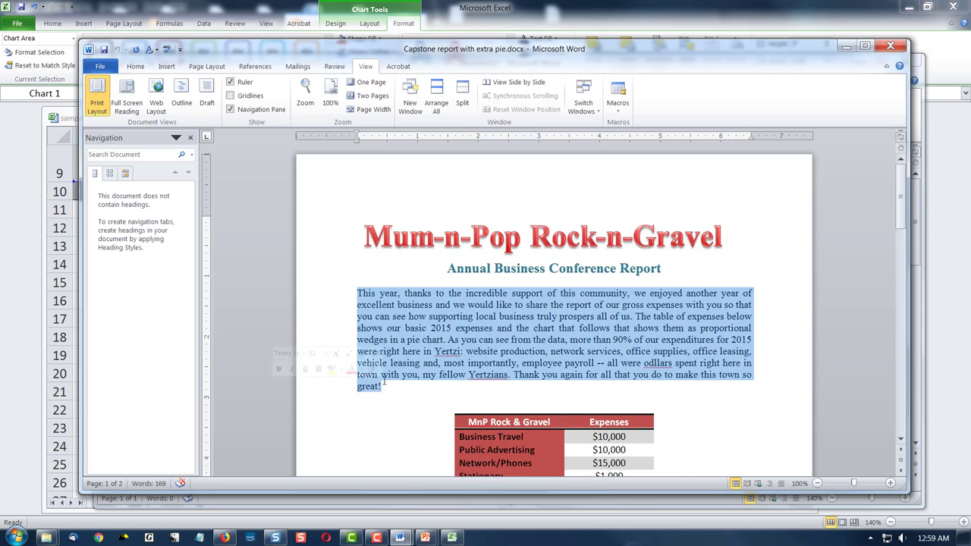
pyautogui.click(334, 67)
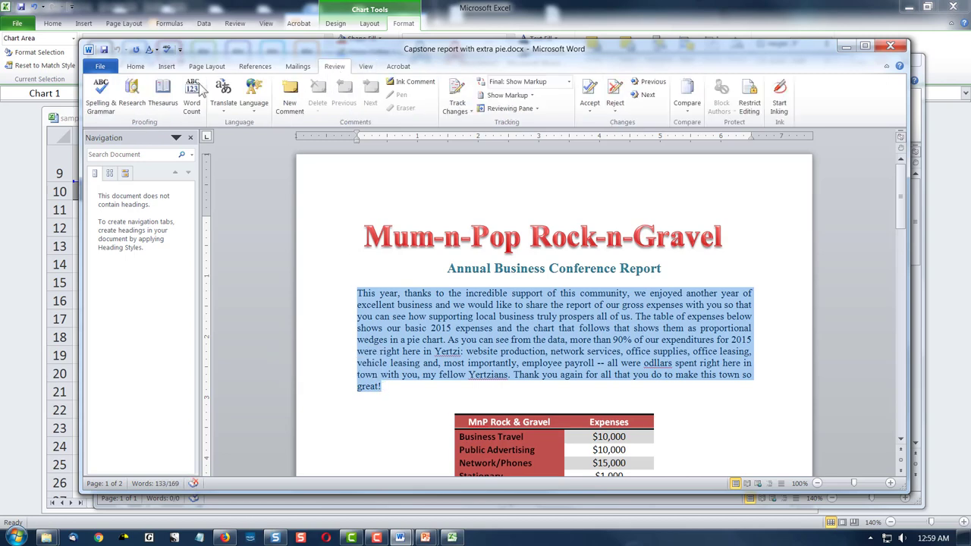
pyautogui.click(100, 95)
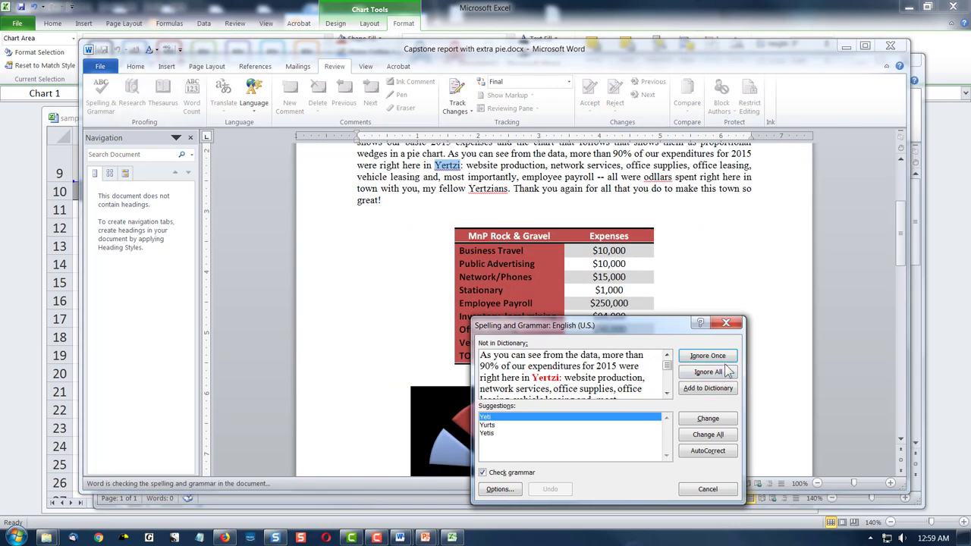
pyautogui.click(721, 491)
# - Copy the capstone report's introductory paragraph and paste it above the pie chart in Document2, adding two lines before the chart
pyautogui.scroll(3, 544, 201)
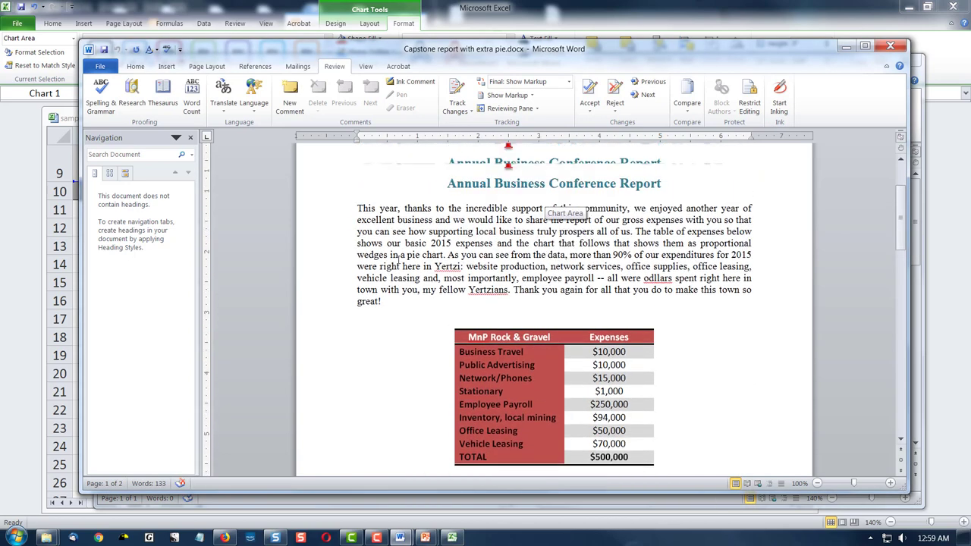
pyautogui.moveTo(383, 302); pyautogui.dragTo(330, 203)
pyautogui.hotkey('ctrl', 'c')
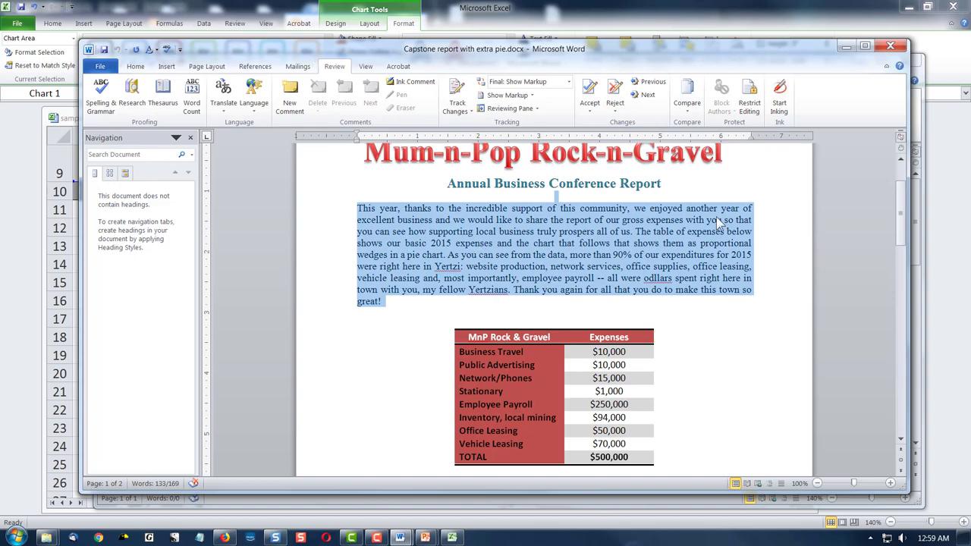
pyautogui.moveTo(794, 45); pyautogui.dragTo(828, 127)
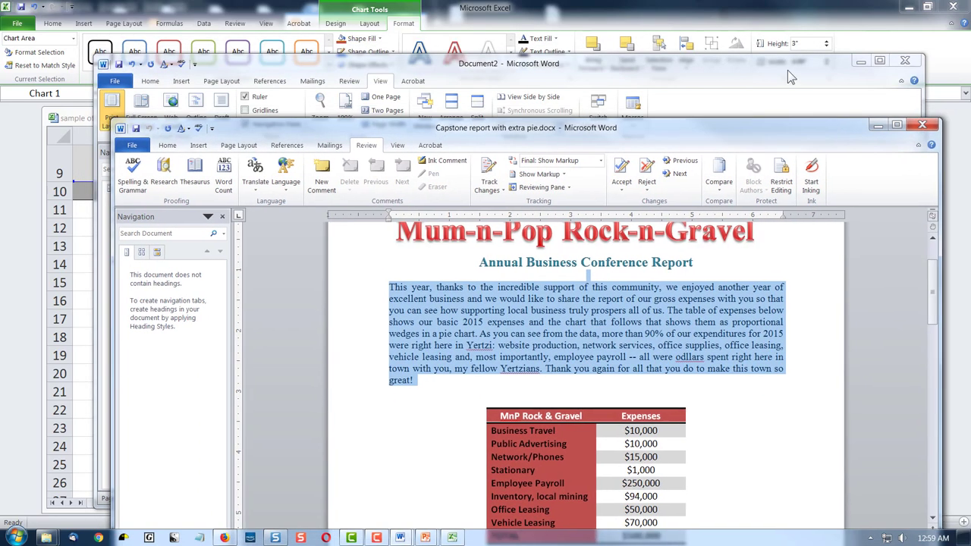
pyautogui.click(788, 70)
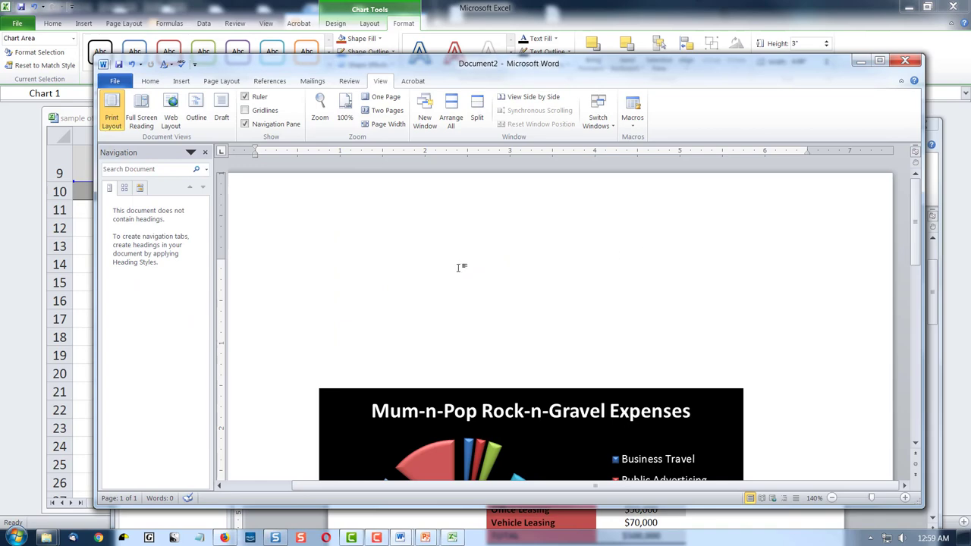
pyautogui.press('Return')
pyautogui.press('Return')
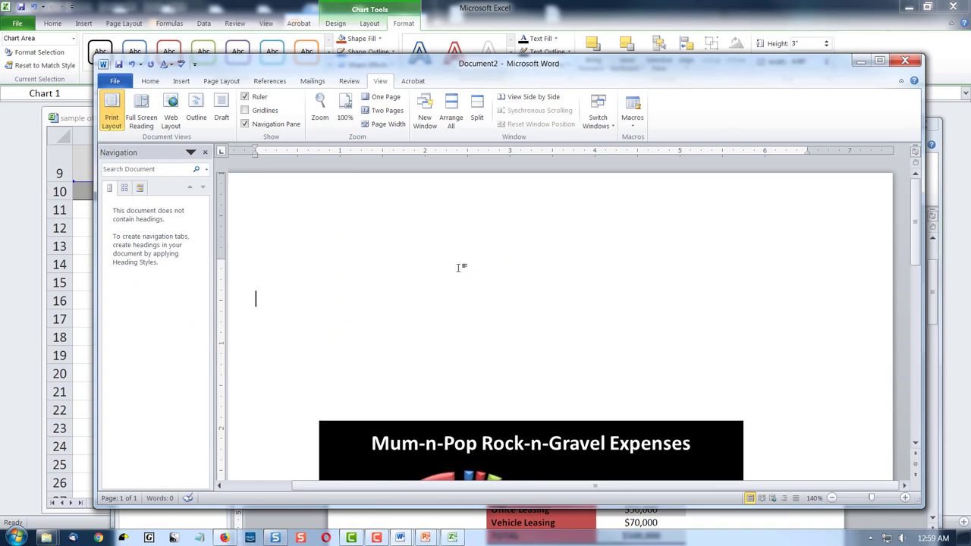
pyautogui.hotkey('ctrl', 'v')
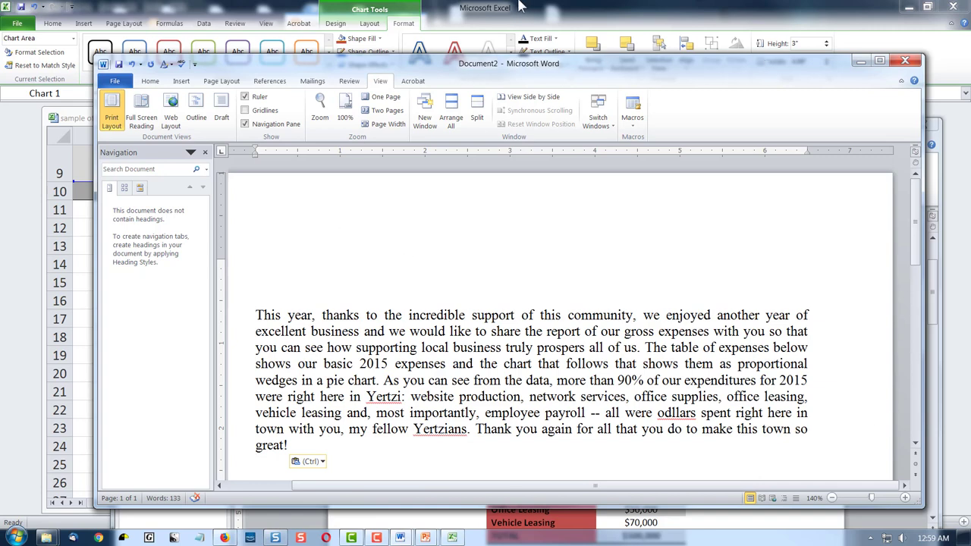
# - Copy the "Mum-n-Pop Rock-n-Gravel" title text from the capstone report and paste it as plain text into Notepad
pyautogui.hotkey('alt', 'Tab')
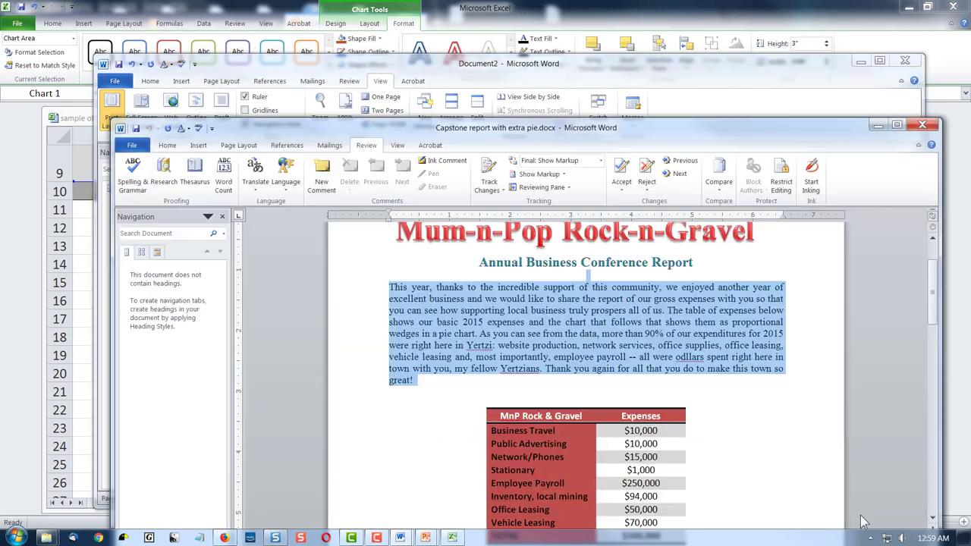
pyautogui.click(422, 243)
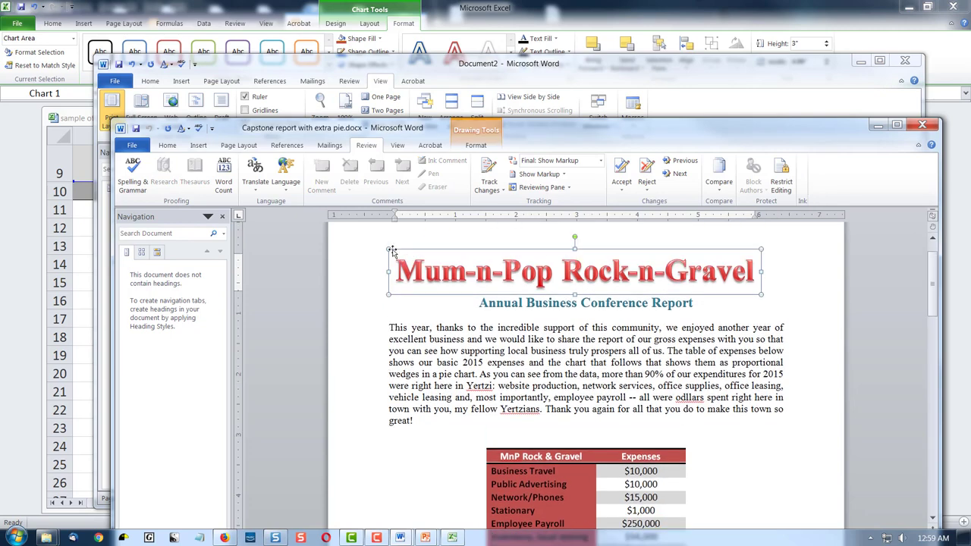
pyautogui.moveTo(398, 262); pyautogui.dragTo(731, 269)
pyautogui.hotkey('ctrl', 'c')
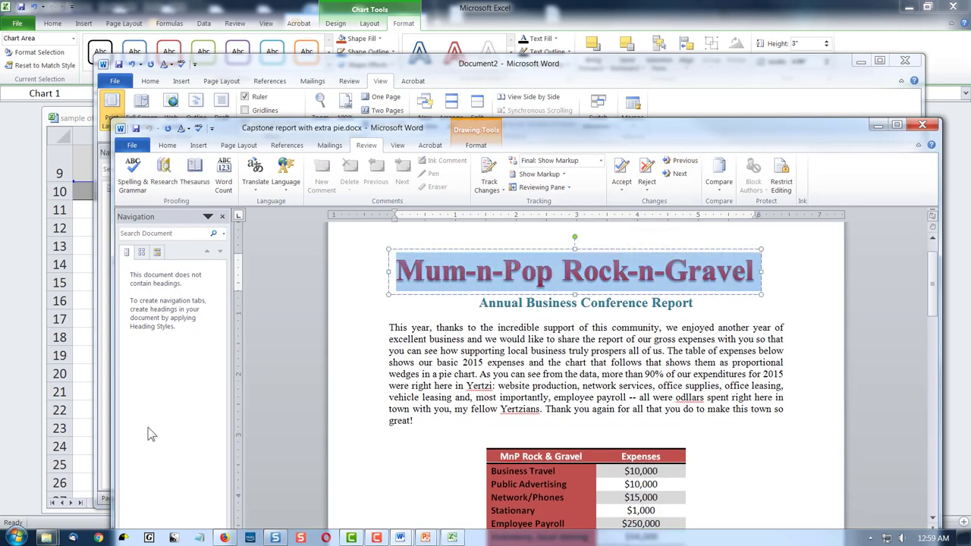
pyautogui.click(199, 537)
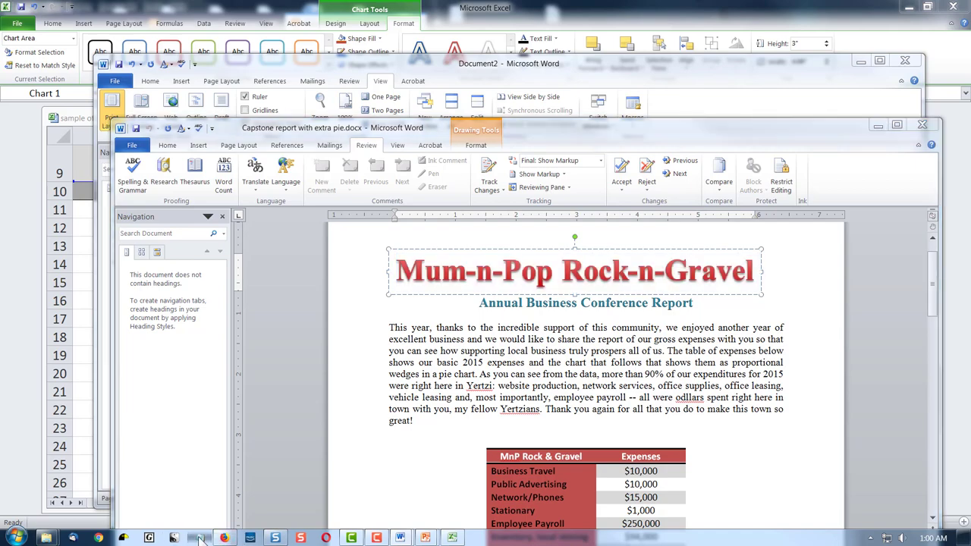
pyautogui.hotkey('ctrl', 'v')
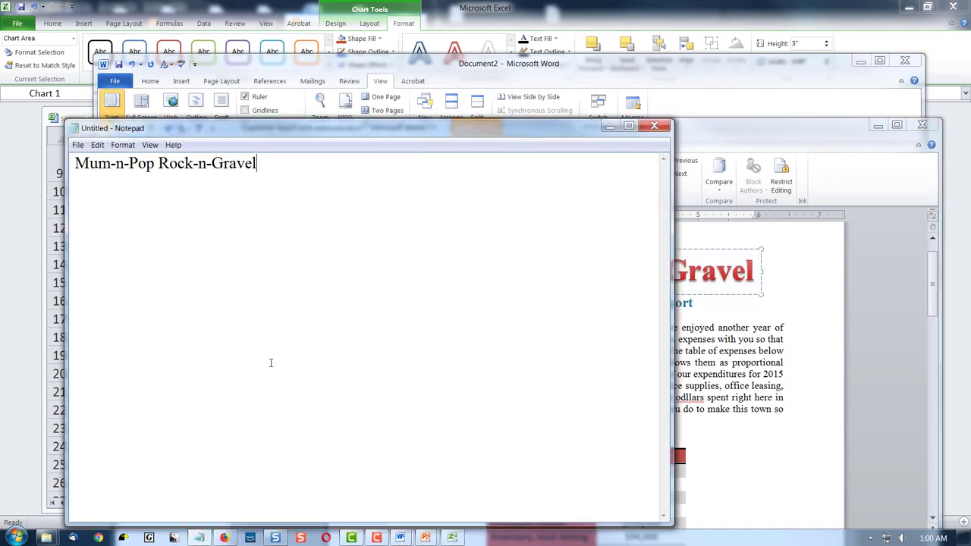
pyautogui.moveTo(324, 133); pyautogui.dragTo(516, 361)
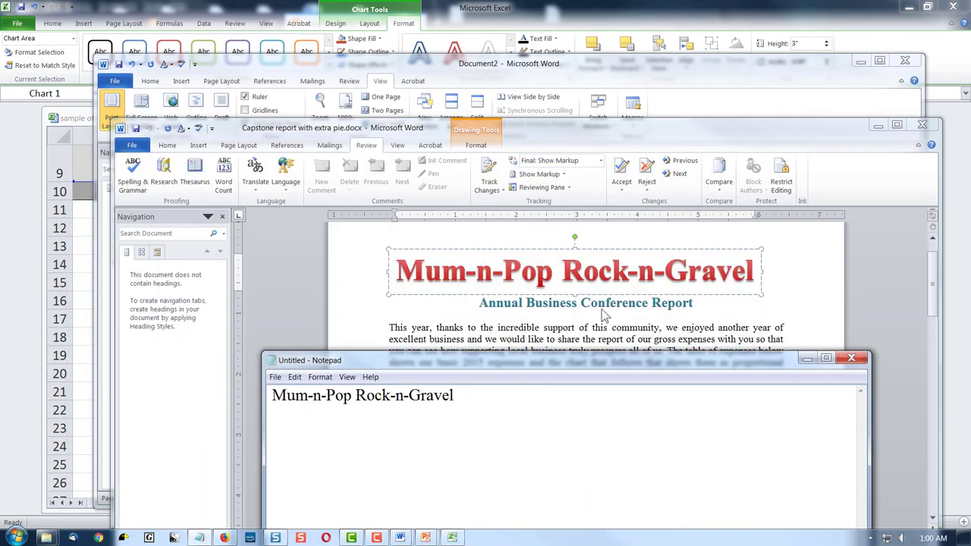
pyautogui.moveTo(659, 358); pyautogui.dragTo(935, 345)
# - Return to the capstone report and select its "Annual Business Conference Report" subtitle line
pyautogui.hotkey('alt', 'Tab')
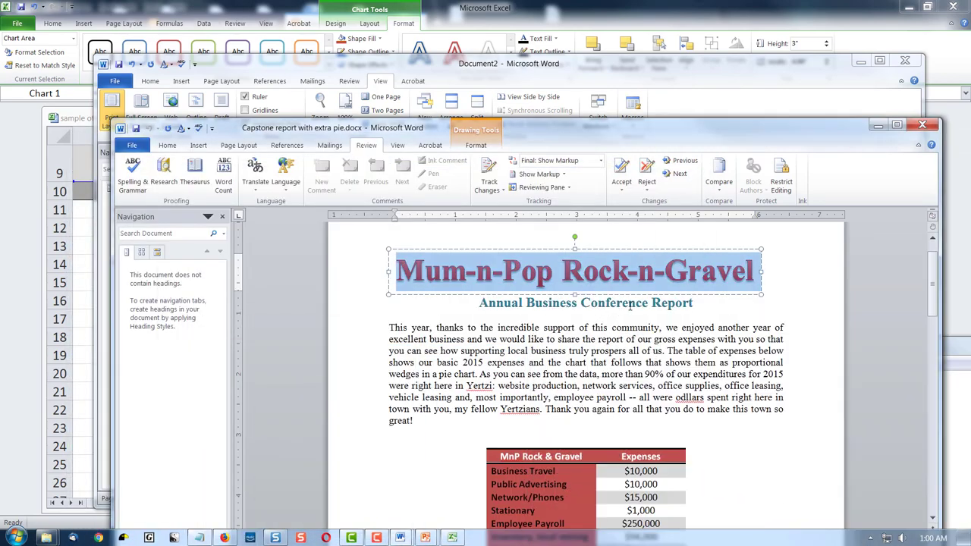
pyautogui.moveTo(698, 303); pyautogui.dragTo(478, 302)
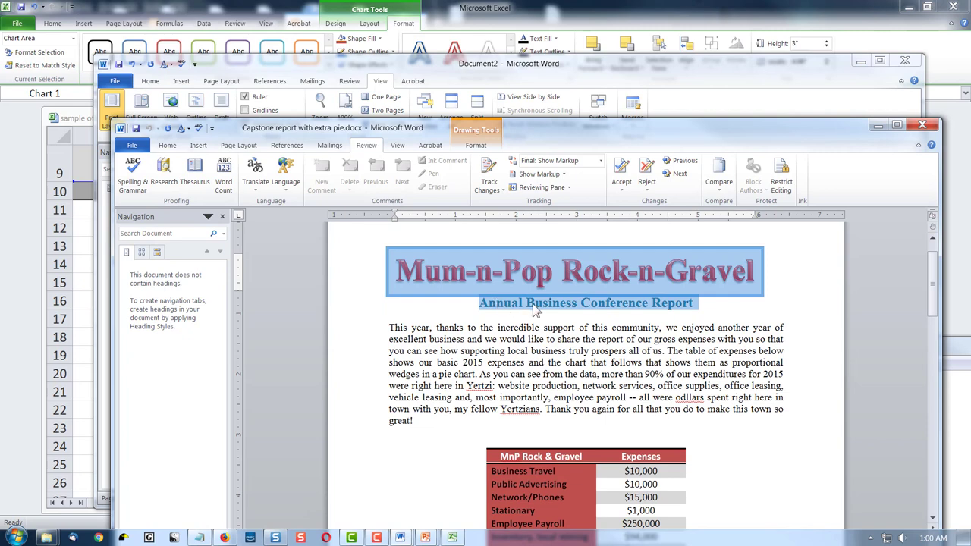
pyautogui.click(707, 303)
pyautogui.moveTo(699, 303); pyautogui.dragTo(485, 304)
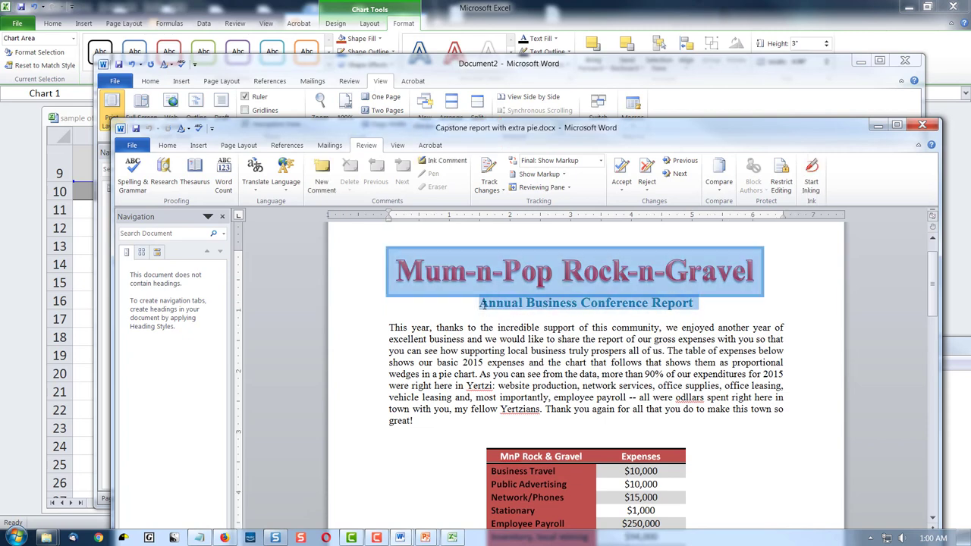
pyautogui.moveTo(484, 304); pyautogui.dragTo(486, 305)
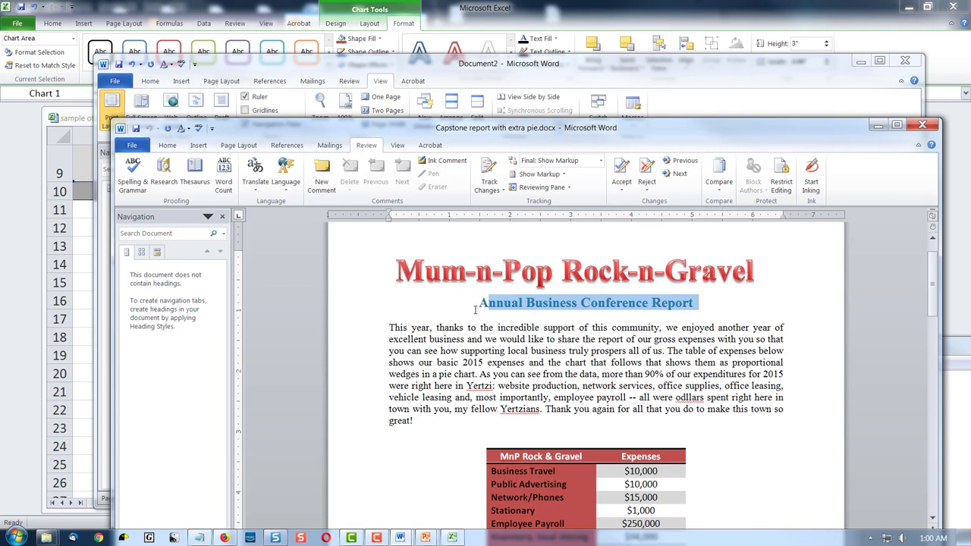
pyautogui.click(485, 303)
pyautogui.moveTo(479, 303); pyautogui.dragTo(614, 303)
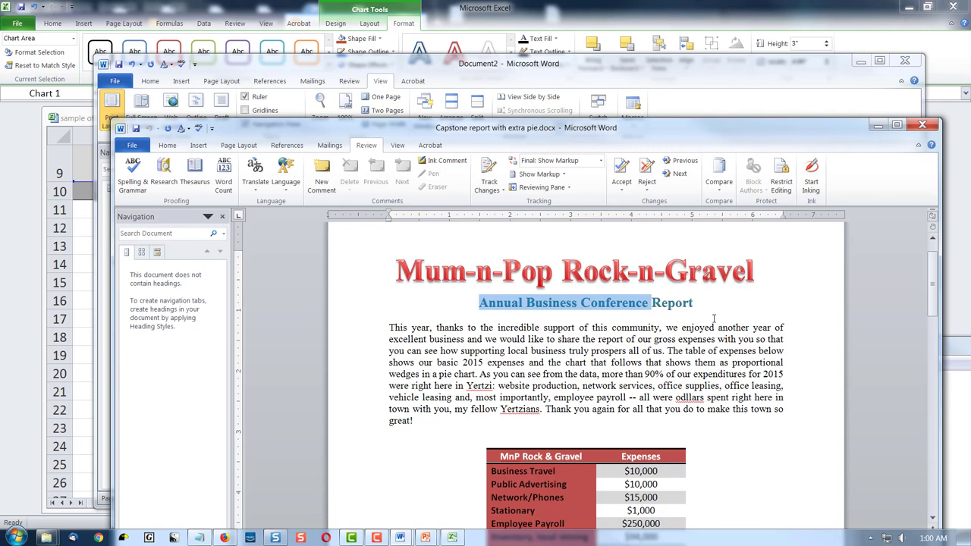
pyautogui.tripleClick(694, 303)
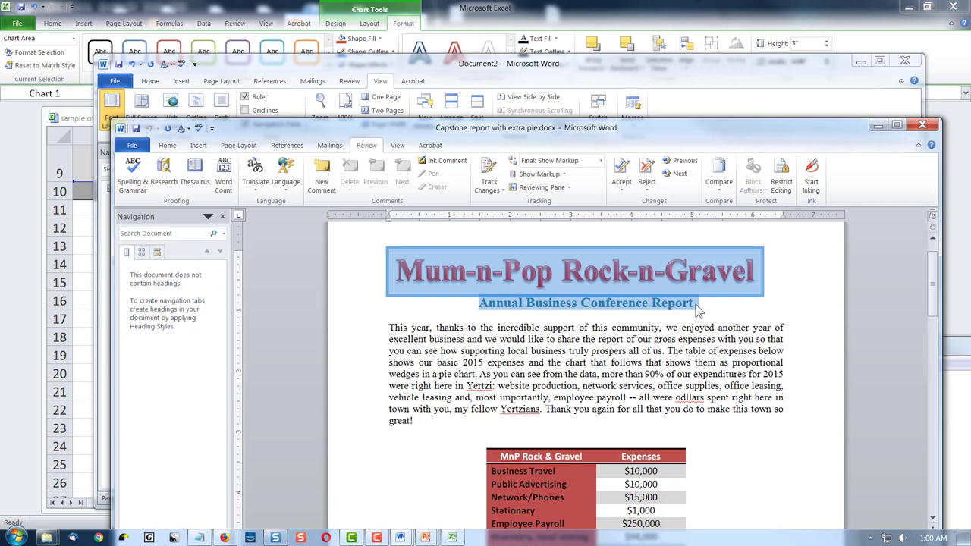
pyautogui.tripleClick(698, 309)
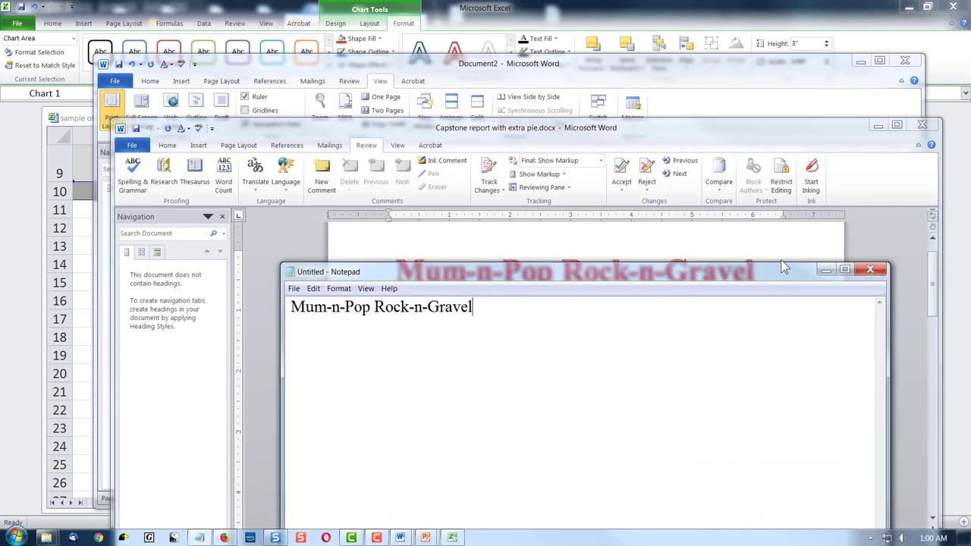
# - Add "Annual Business Conference Report" to the Notepad text, one blank line below the title, and move Notepad aside
pyautogui.moveTo(779, 267); pyautogui.dragTo(780, 214)
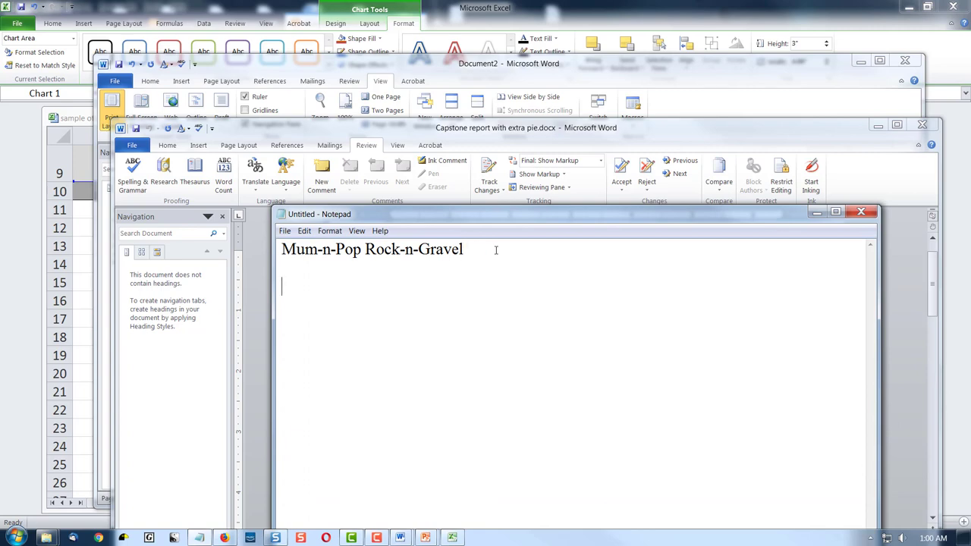
pyautogui.write('Annual Business Conference Report')
pyautogui.moveTo(563, 214); pyautogui.dragTo(970, 195)
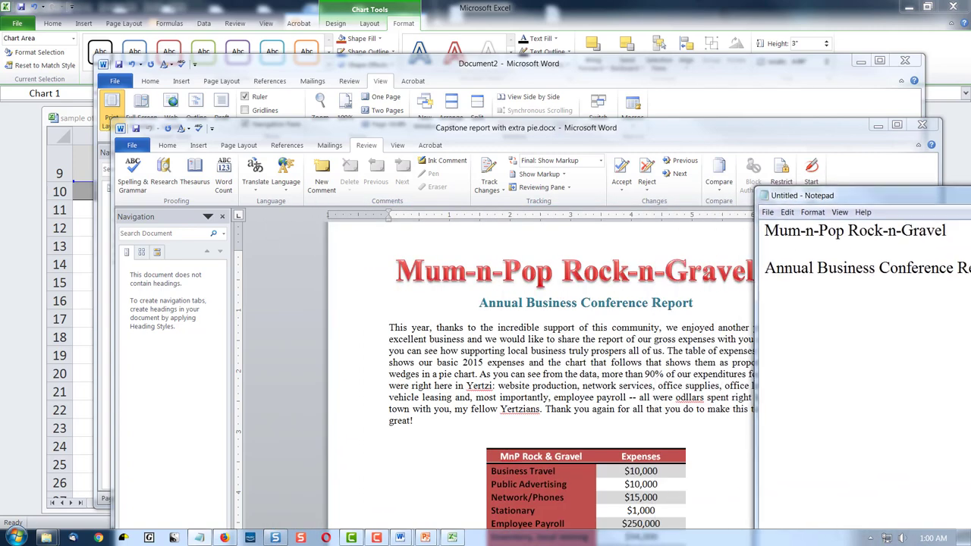
pyautogui.moveTo(756, 187); pyautogui.dragTo(689, 182)
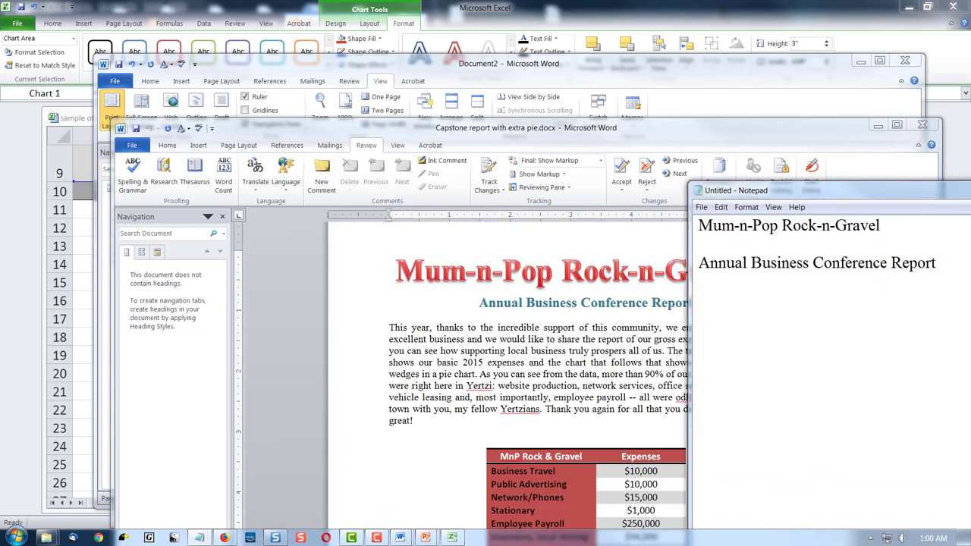
# - Bring Document2 forward behind Notepad and copy the "Mum-n-Pop Rock-n-Gravel" line from the Notepad text
pyautogui.click(724, 105)
pyautogui.click(966, 259)
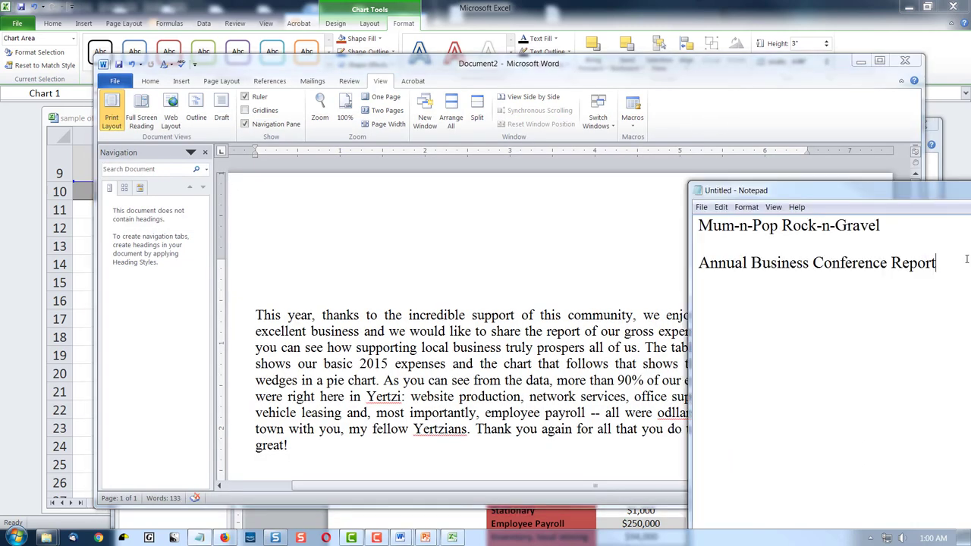
pyautogui.moveTo(882, 194); pyautogui.dragTo(605, 215)
pyautogui.hotkey('ctrl', 'c')
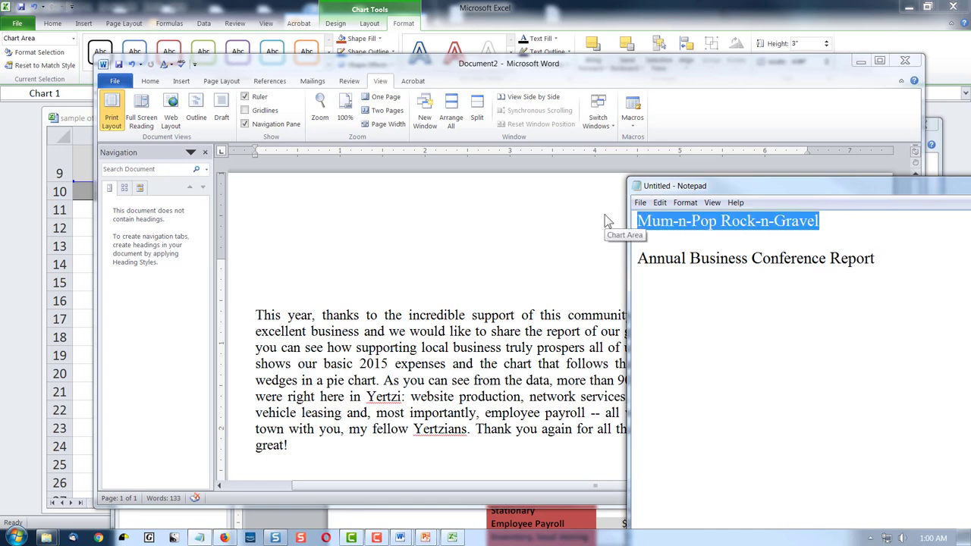
# - Insert bright red WordArt above Document2's introductory paragraph and replace its placeholder with the copied "Mum-n-Pop Rock-n-Gravel" title
pyautogui.click(497, 253)
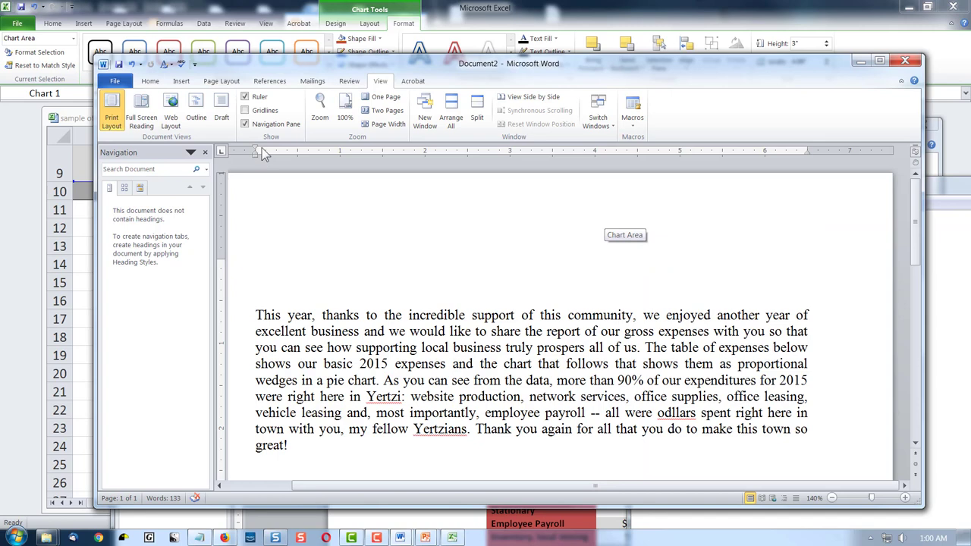
pyautogui.click(185, 82)
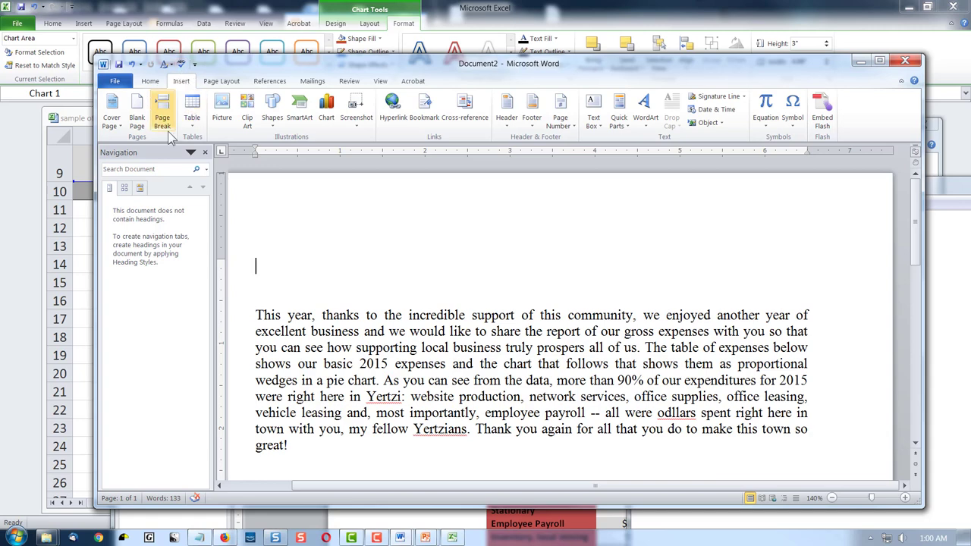
pyautogui.click(646, 114)
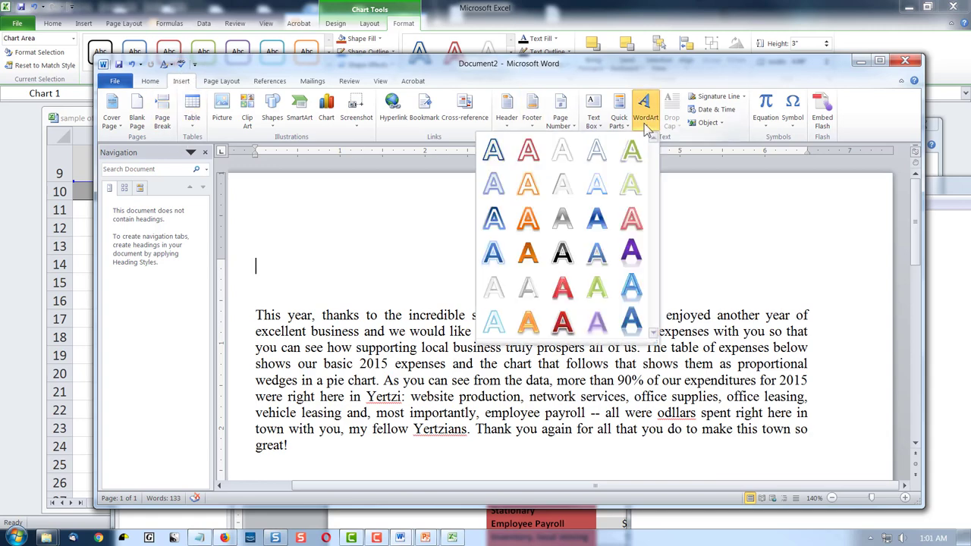
pyautogui.click(571, 295)
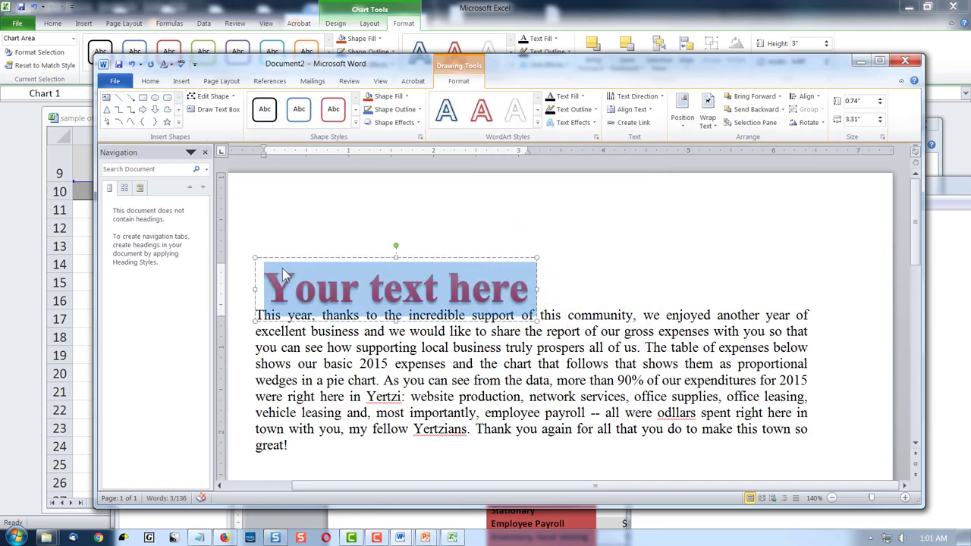
pyautogui.hotkey('ctrl', 'v')
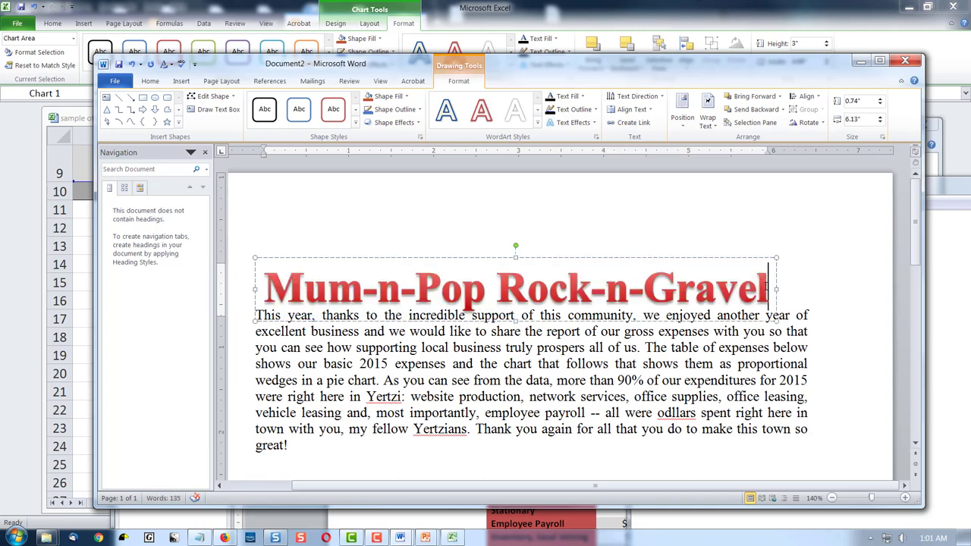
# - Set the font size of the whole "Mum-n-Pop Rock-n-Gravel" WordArt title to 28
pyautogui.moveTo(768, 287); pyautogui.dragTo(230, 286)
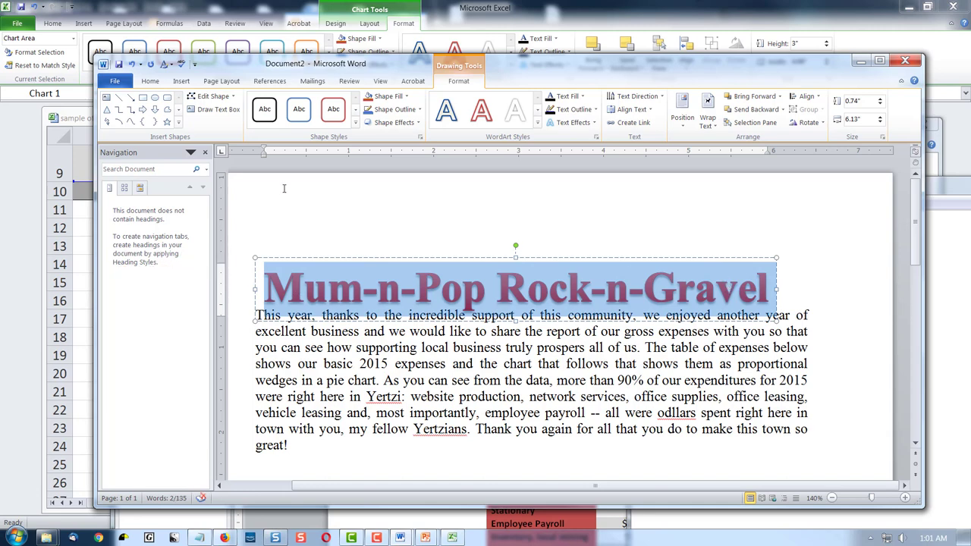
pyautogui.click(154, 83)
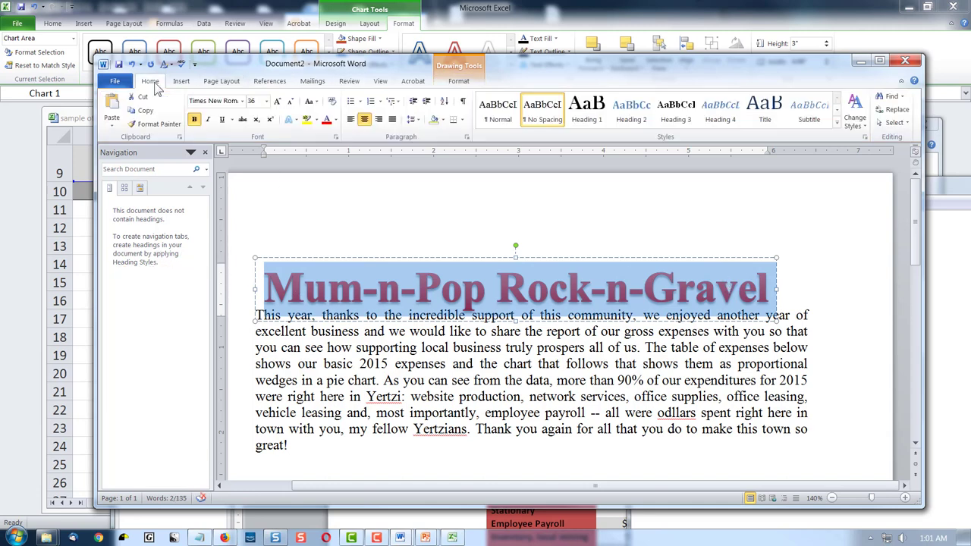
pyautogui.click(267, 101)
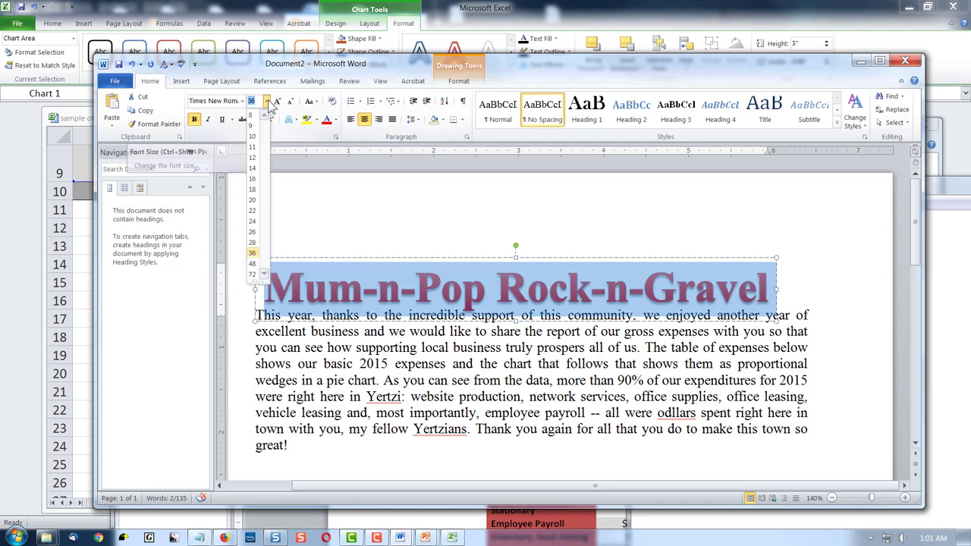
pyautogui.click(254, 244)
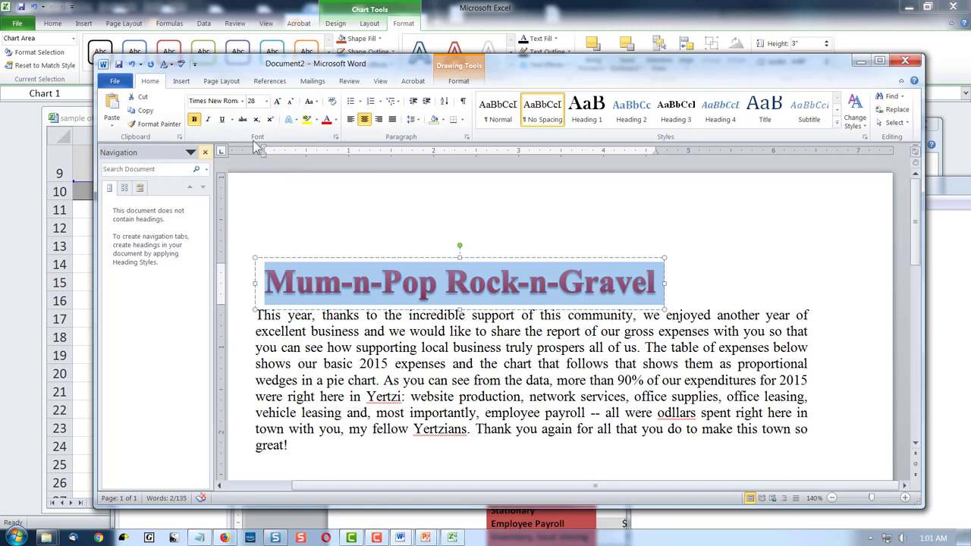
pyautogui.click(583, 257)
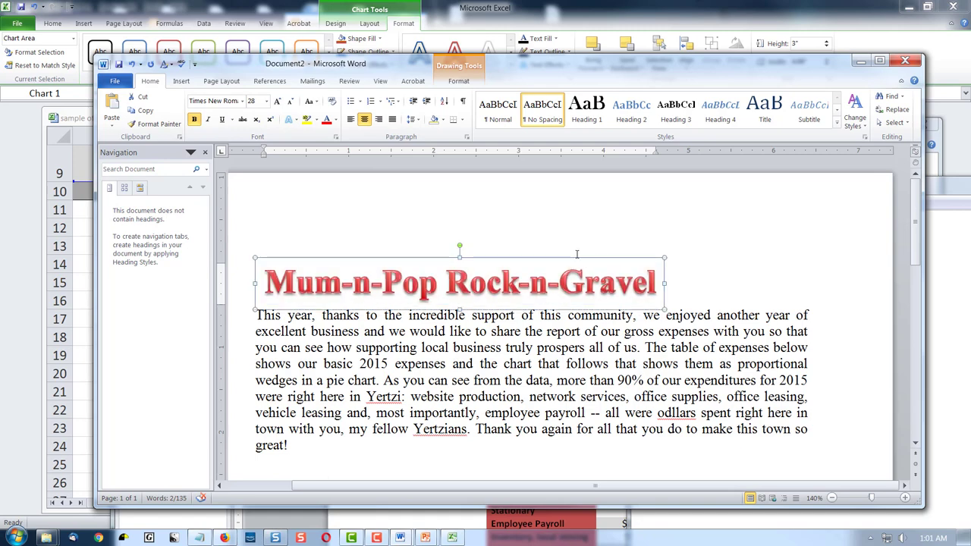
pyautogui.click(583, 264)
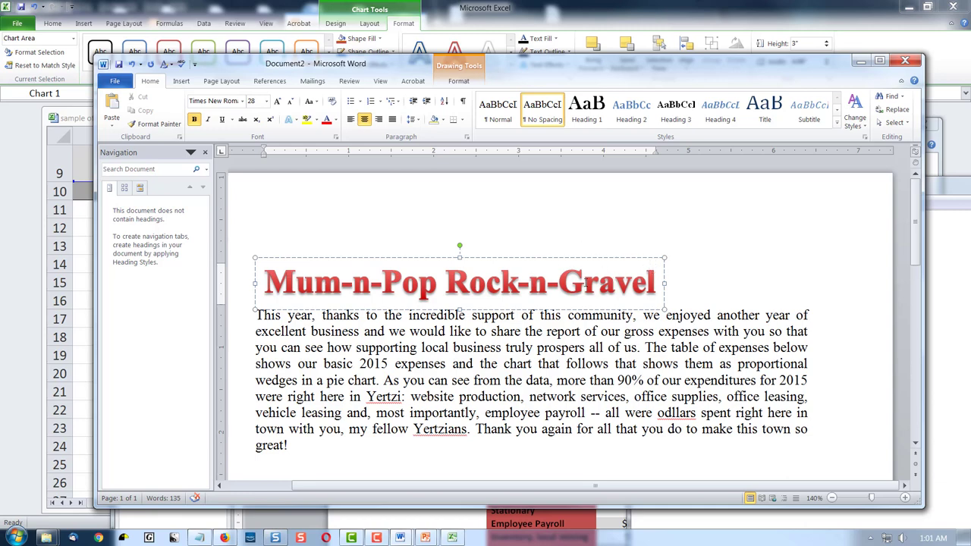
pyautogui.moveTo(592, 286); pyautogui.dragTo(579, 269)
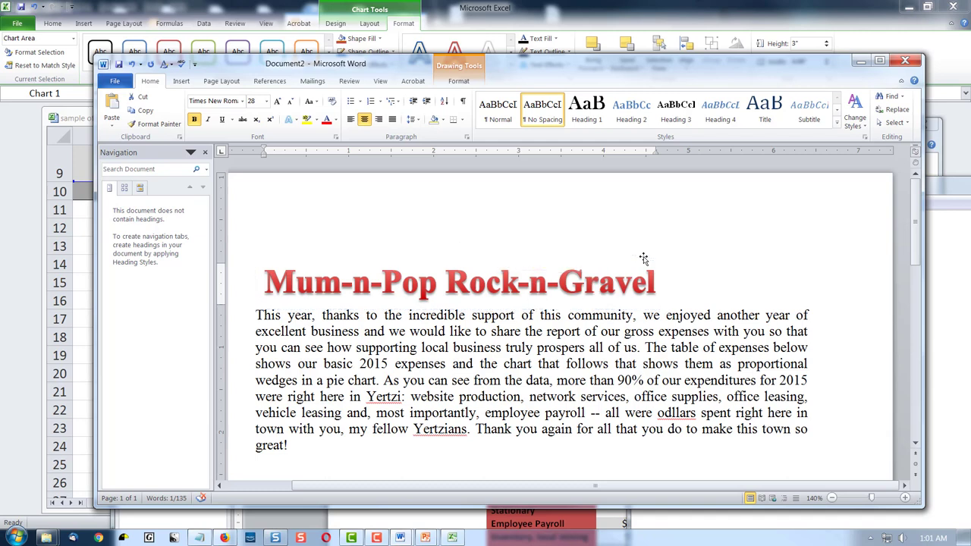
pyautogui.click(644, 258)
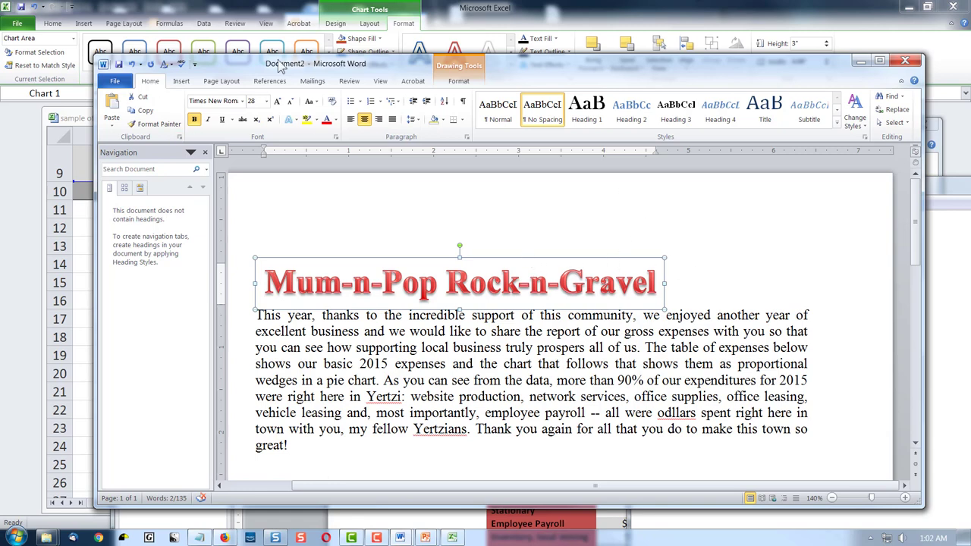
pyautogui.click(350, 82)
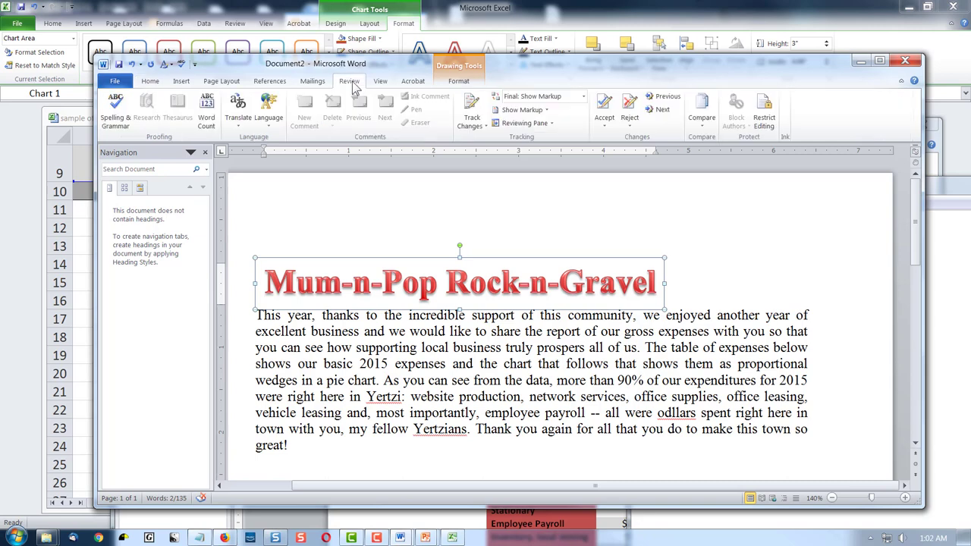
pyautogui.click(459, 81)
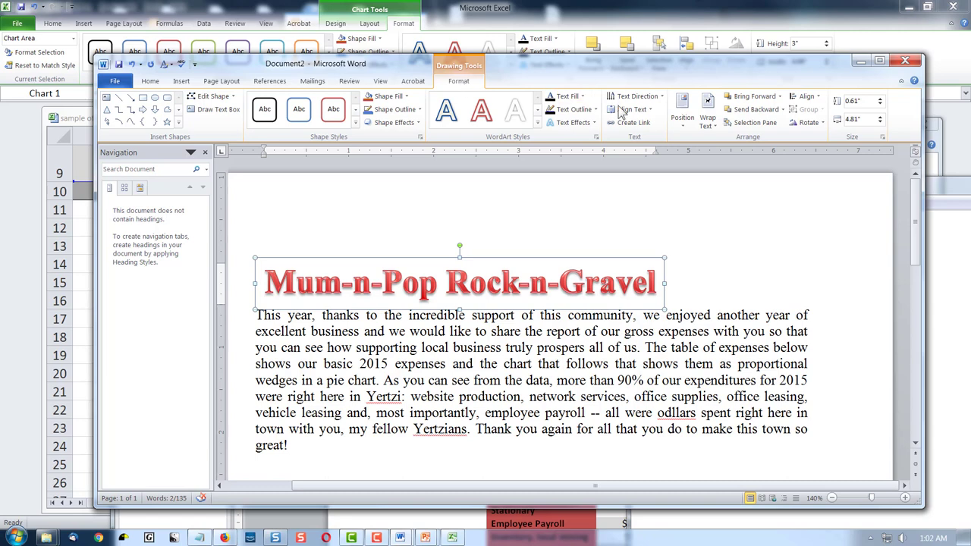
pyautogui.click(649, 111)
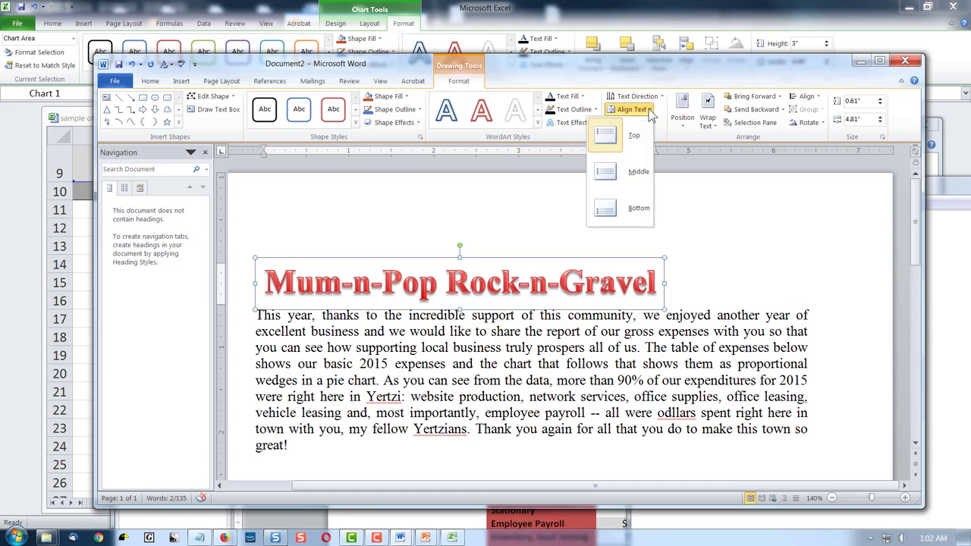
pyautogui.click(651, 111)
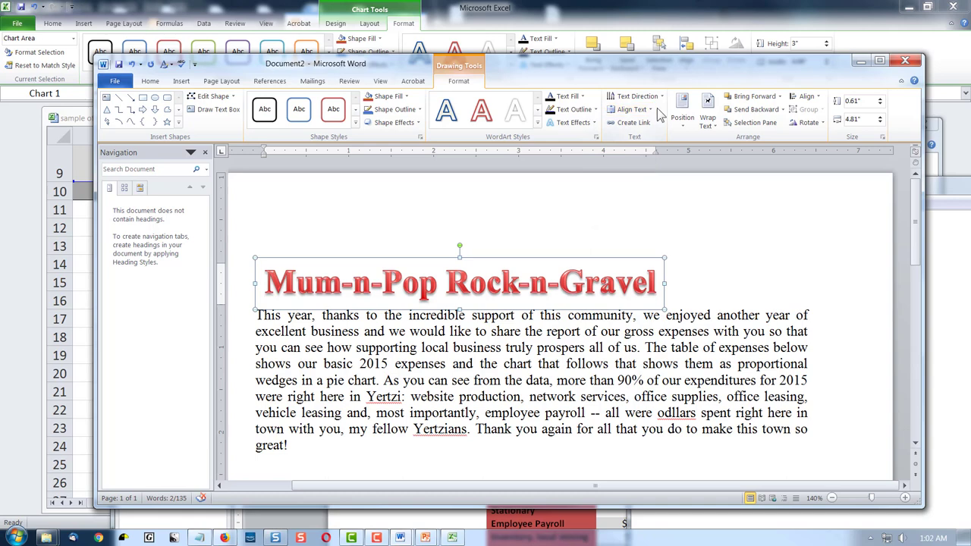
pyautogui.click(660, 99)
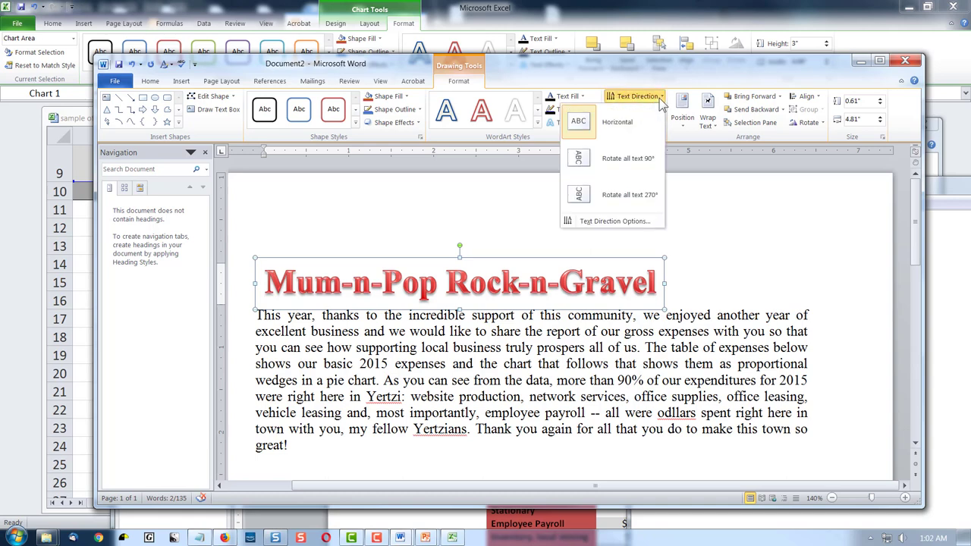
pyautogui.click(661, 98)
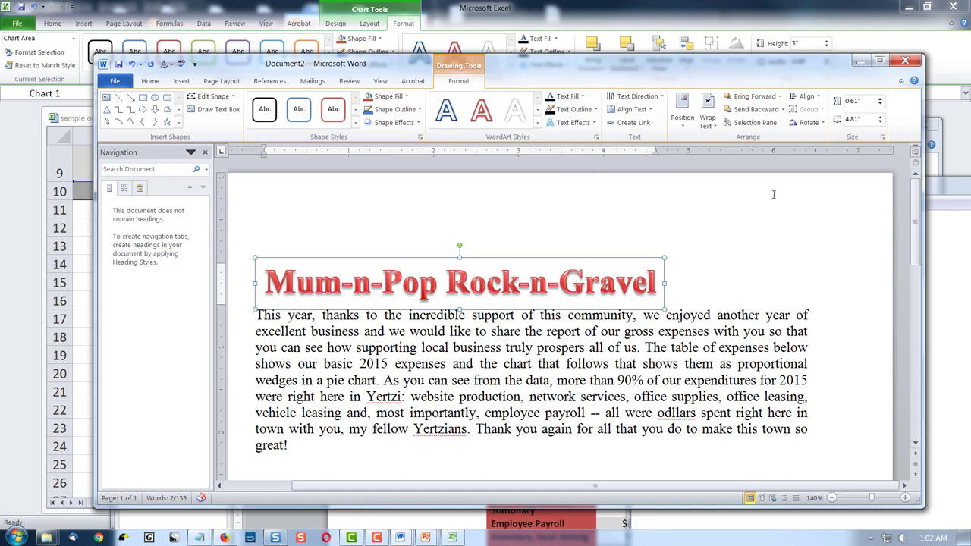
pyautogui.click(679, 125)
pyautogui.click(679, 124)
# - Widen the title's WordArt box to about 6.49" so that it spans the full width of the paragraph
pyautogui.click(548, 286)
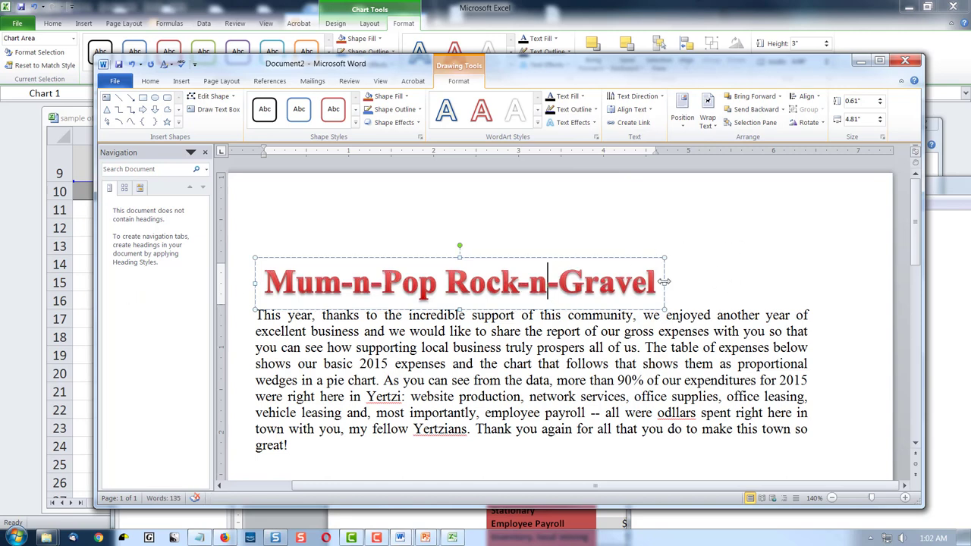
pyautogui.moveTo(664, 281); pyautogui.dragTo(806, 280)
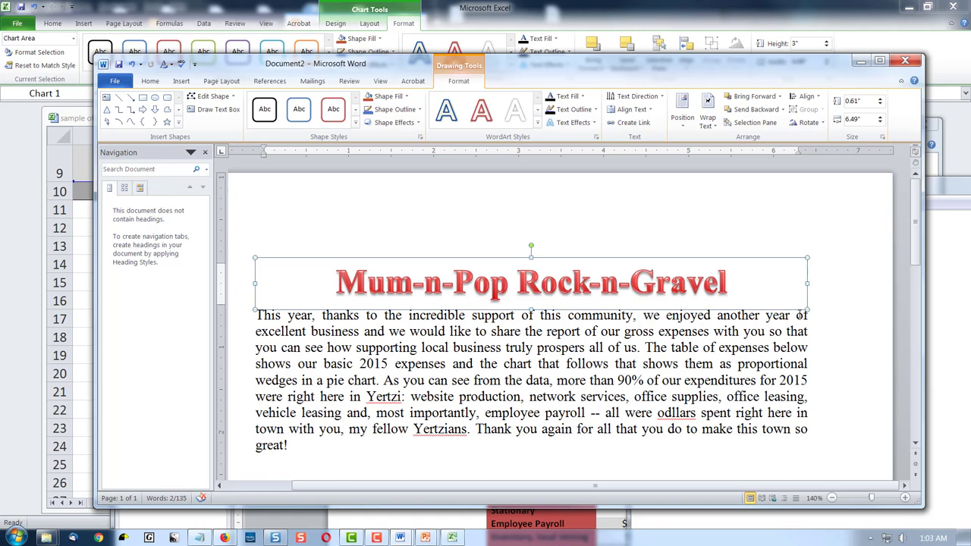
pyautogui.moveTo(538, 364); pyautogui.dragTo(552, 363)
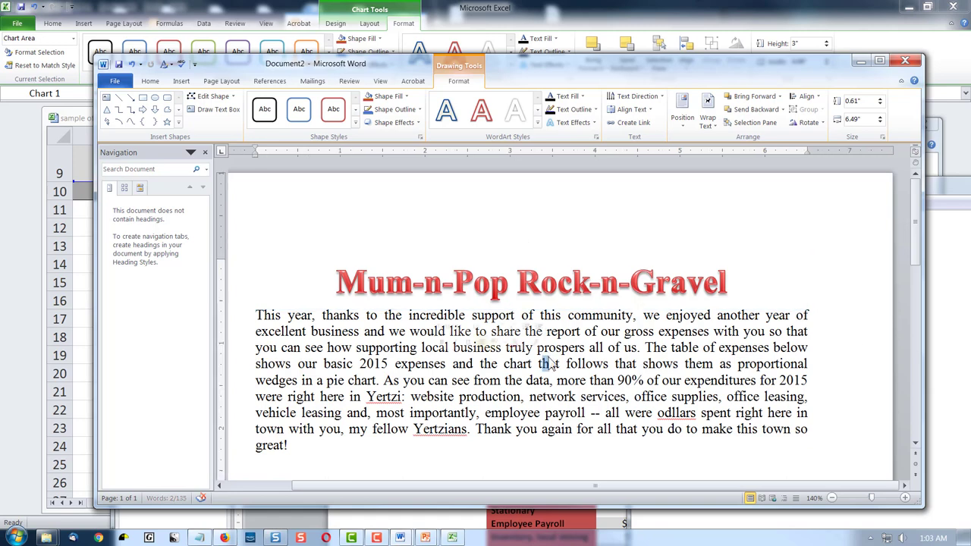
# - Add three blank lines in front of the introductory paragraph to make room below the WordArt title
pyautogui.click(255, 314)
pyautogui.press('Return')
pyautogui.press('Return')
pyautogui.press('Return')
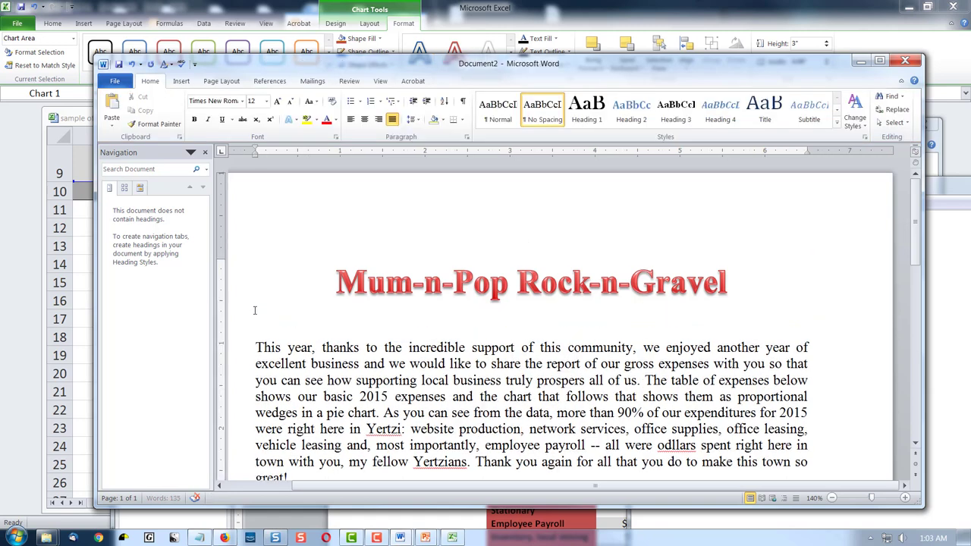
# - Copy the "Annual Business Conference Report" line from Notepad and return to Document2
pyautogui.hotkey('alt', 'Tab')
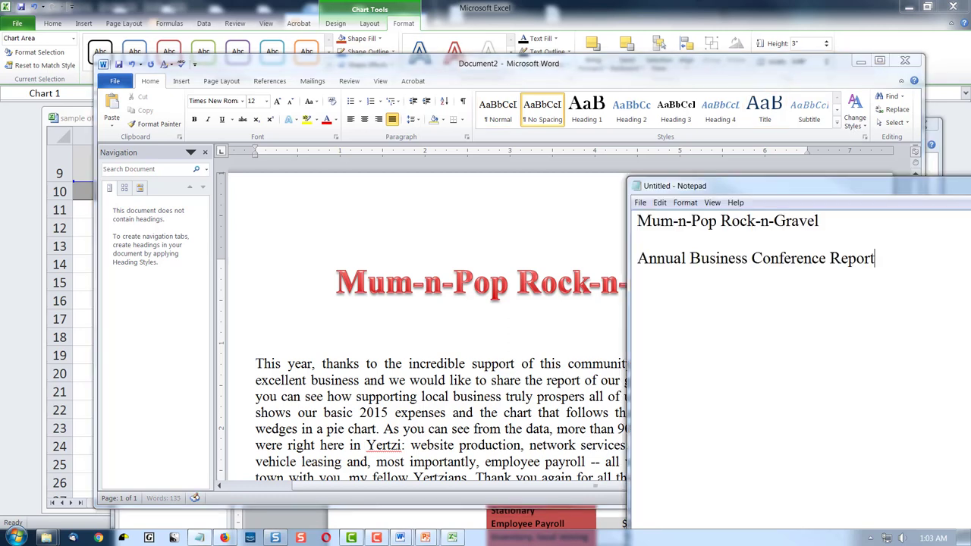
pyautogui.moveTo(891, 261); pyautogui.dragTo(640, 259)
pyautogui.hotkey('ctrl', 'c')
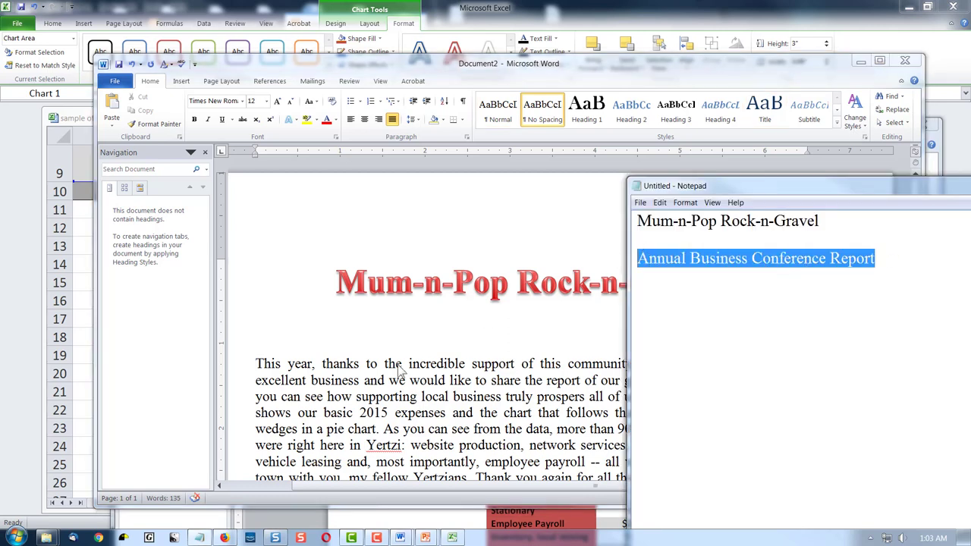
pyautogui.hotkey('alt', 'Tab')
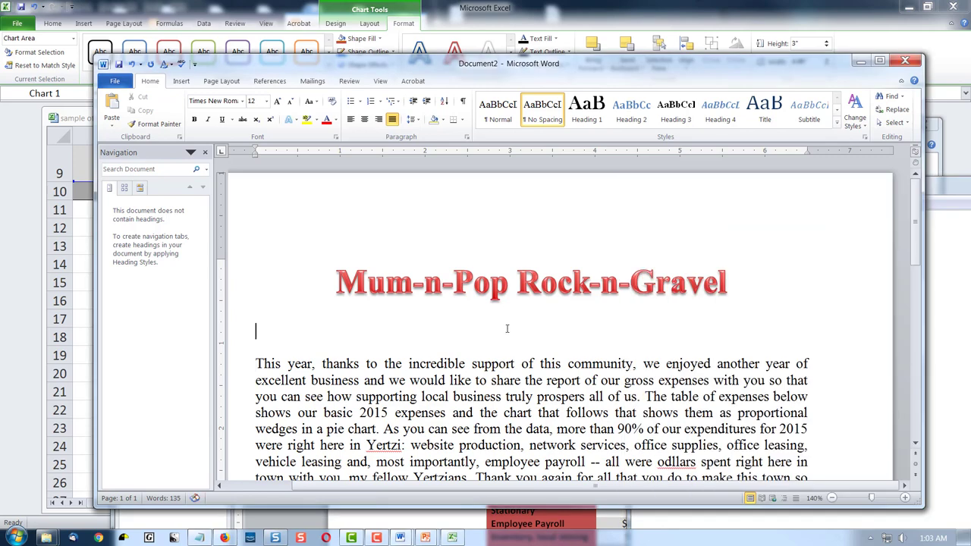
# - Insert a second WordArt below the title in the same red style and replace its placeholder with "Annual Business Conference Report"
pyautogui.click(180, 81)
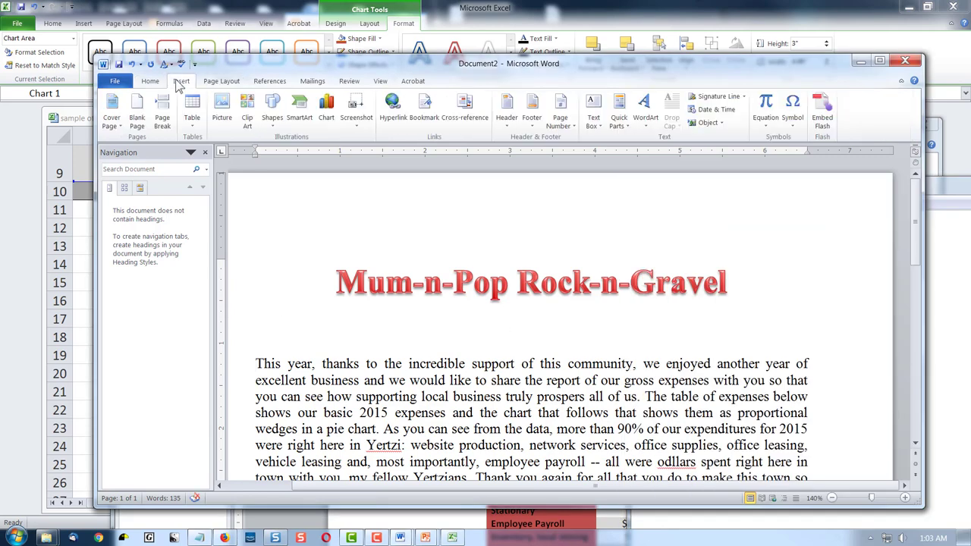
pyautogui.click(647, 114)
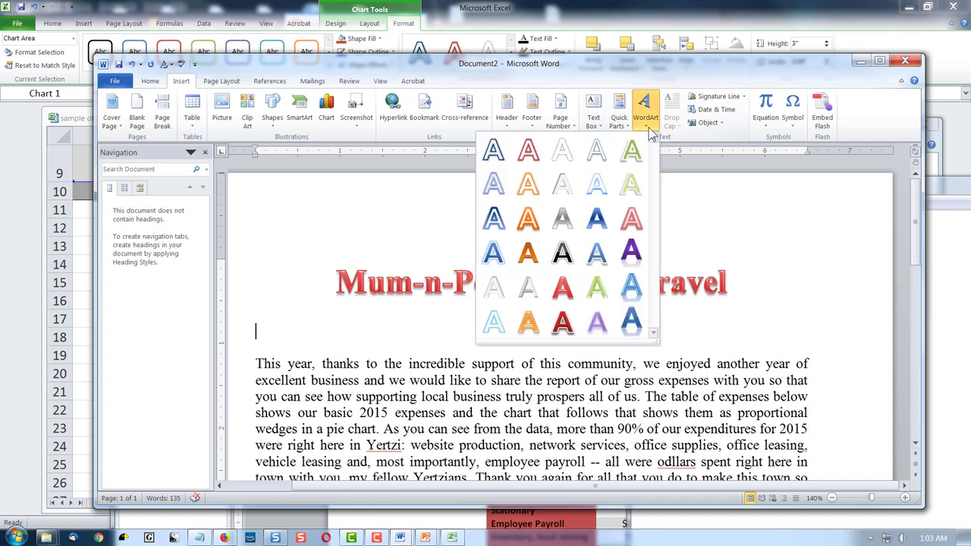
pyautogui.click(566, 295)
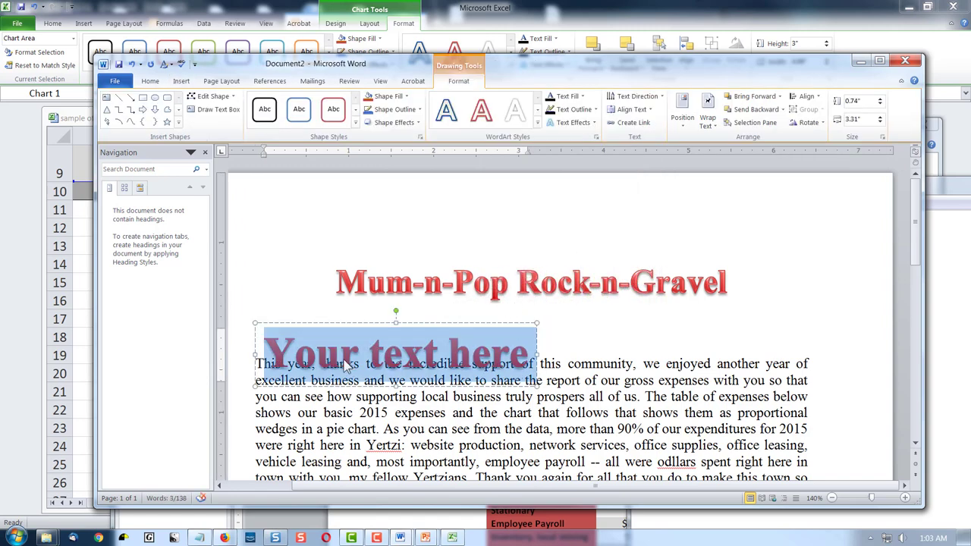
pyautogui.click(275, 356)
pyautogui.hotkey('ctrl', 'a')
pyautogui.hotkey('ctrl', 'v')
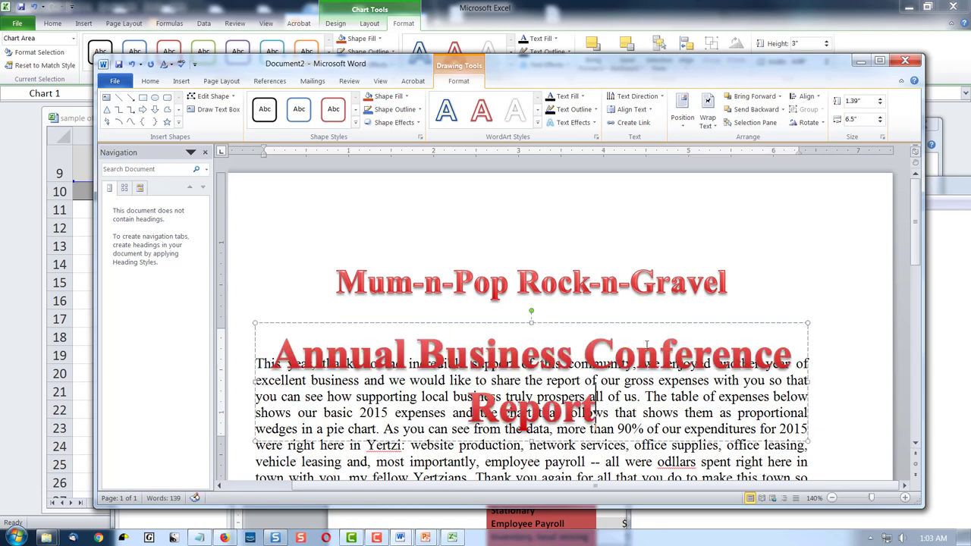
# - Set the font size of the "Annual Business Conference Report" subtitle to 20 pt so that it fits on one line
pyautogui.click(346, 326)
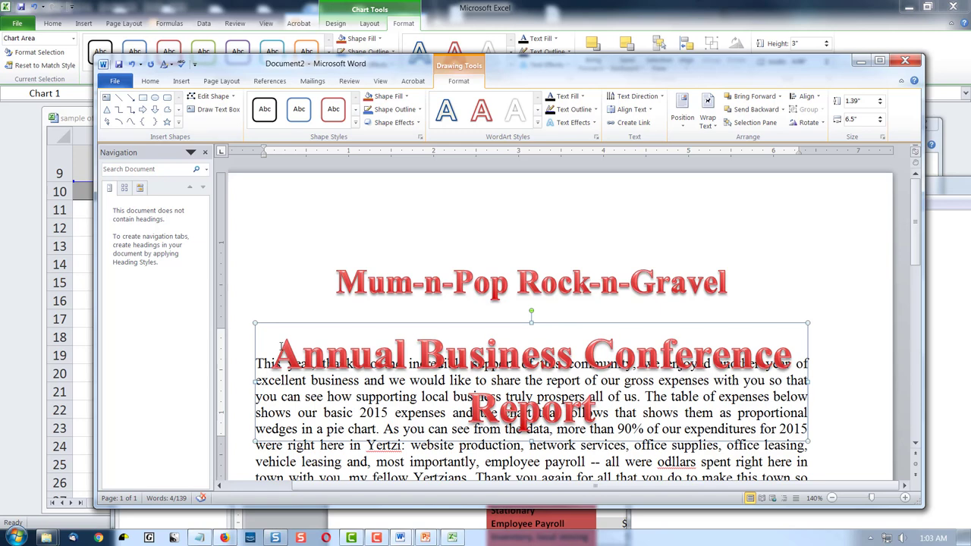
pyautogui.moveTo(281, 346); pyautogui.dragTo(569, 416)
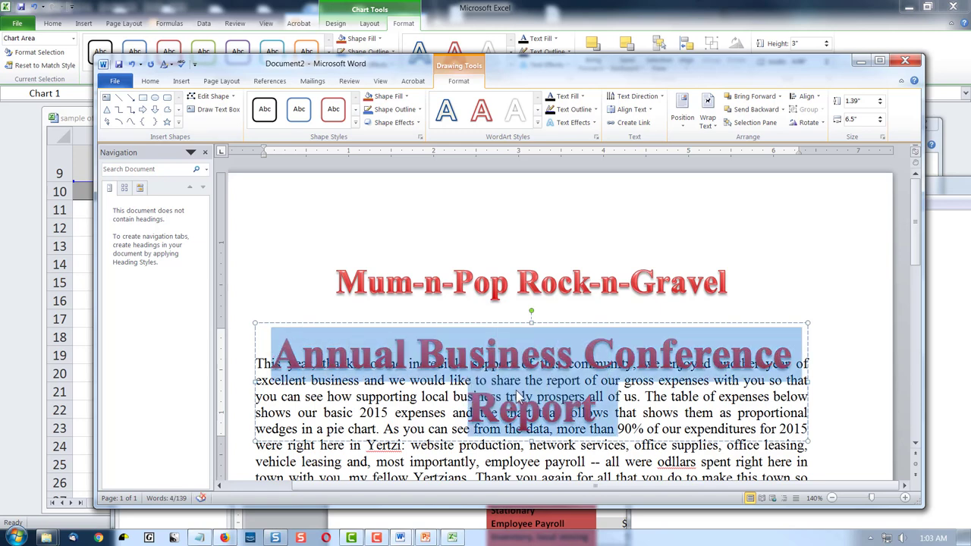
pyautogui.click(149, 81)
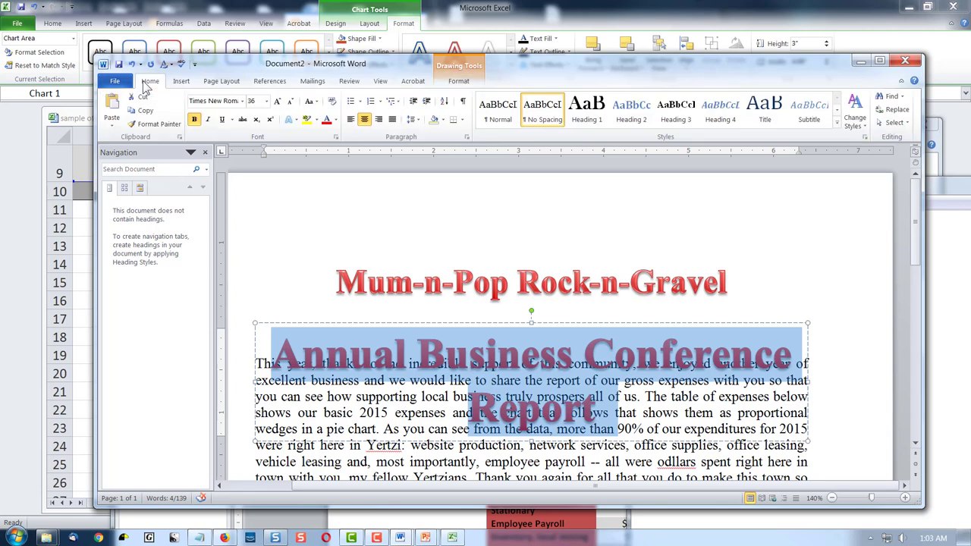
pyautogui.click(266, 102)
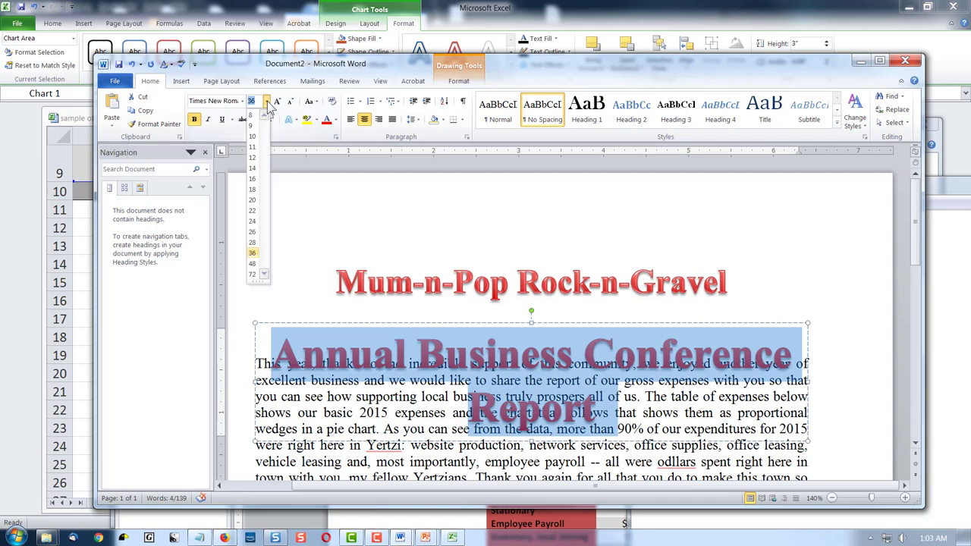
pyautogui.click(256, 222)
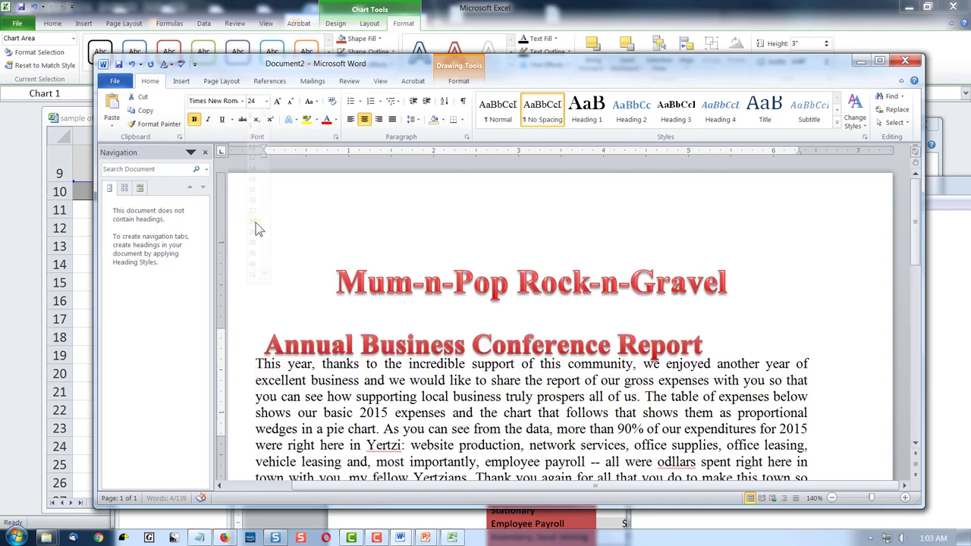
pyautogui.click(266, 102)
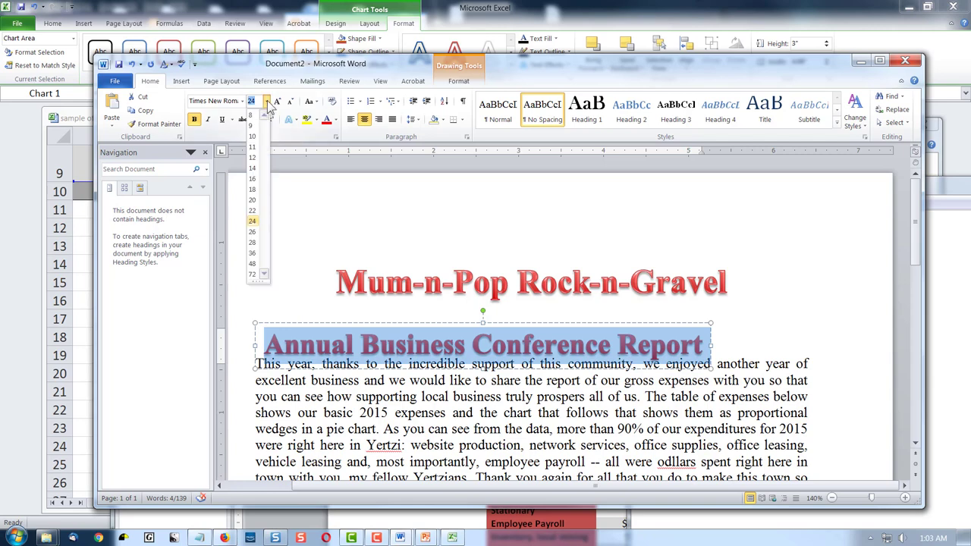
pyautogui.click(253, 200)
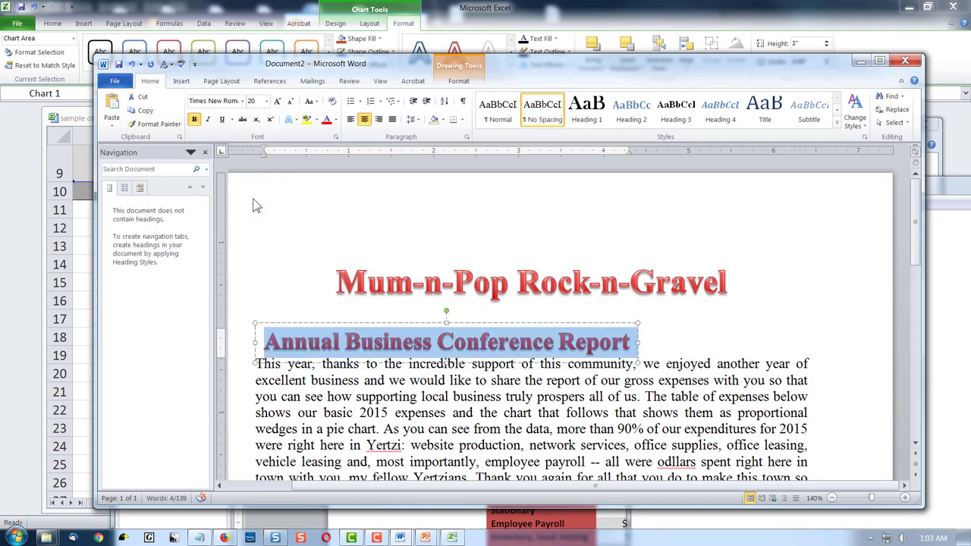
# - Recolor the subtitle text dark aqua and widen its WordArt box to about 6.49" to span the full paragraph width
pyautogui.click(336, 120)
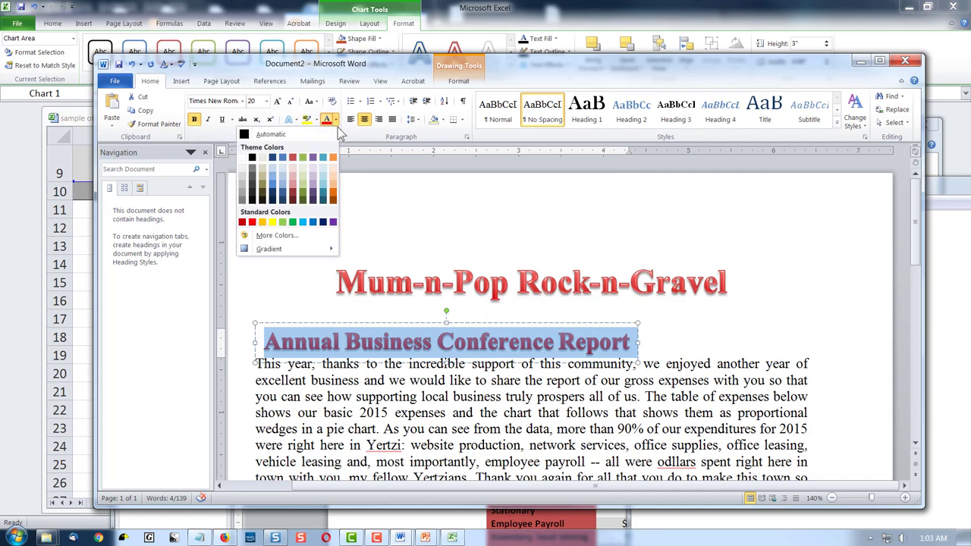
pyautogui.click(324, 196)
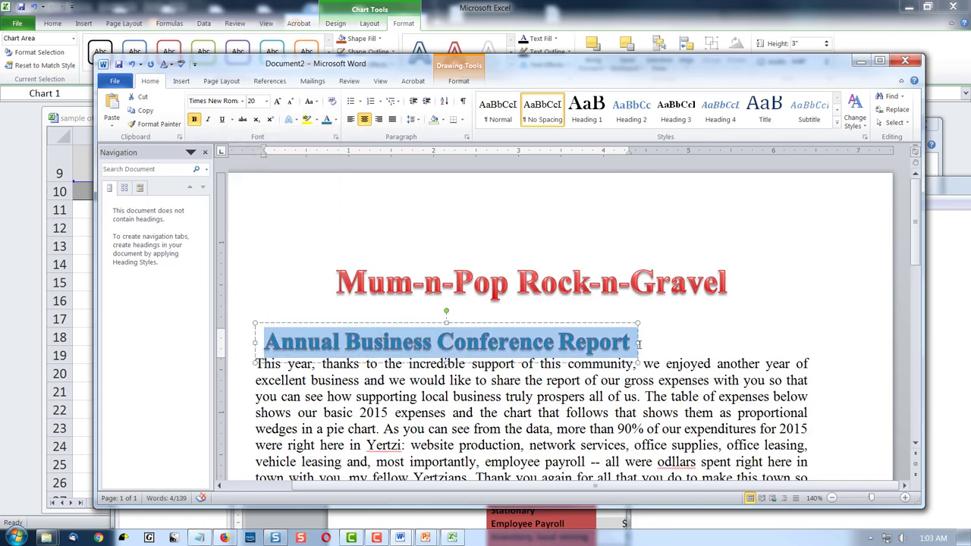
pyautogui.moveTo(638, 343); pyautogui.dragTo(809, 341)
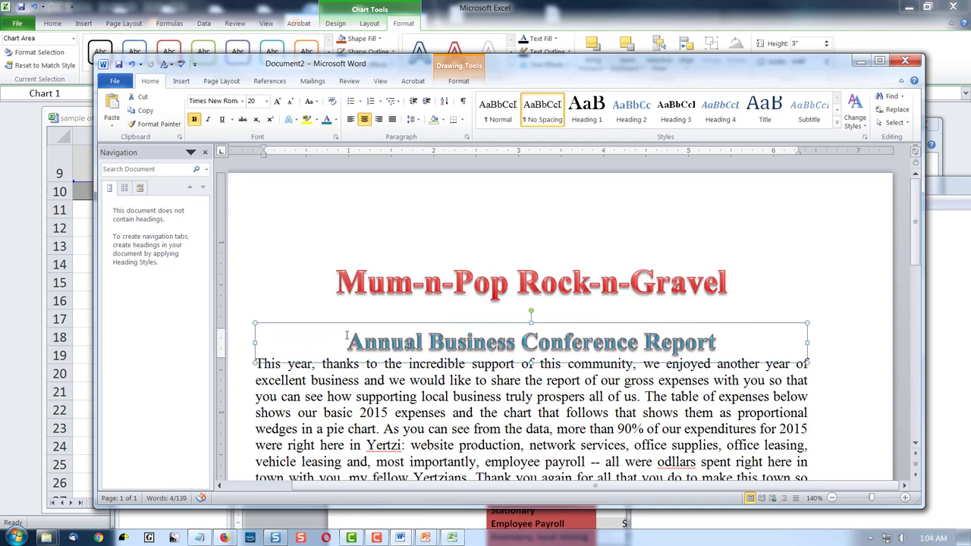
# - Apply a blue gradient-fill WordArt style to the subtitle text
pyautogui.moveTo(346, 337); pyautogui.dragTo(697, 343)
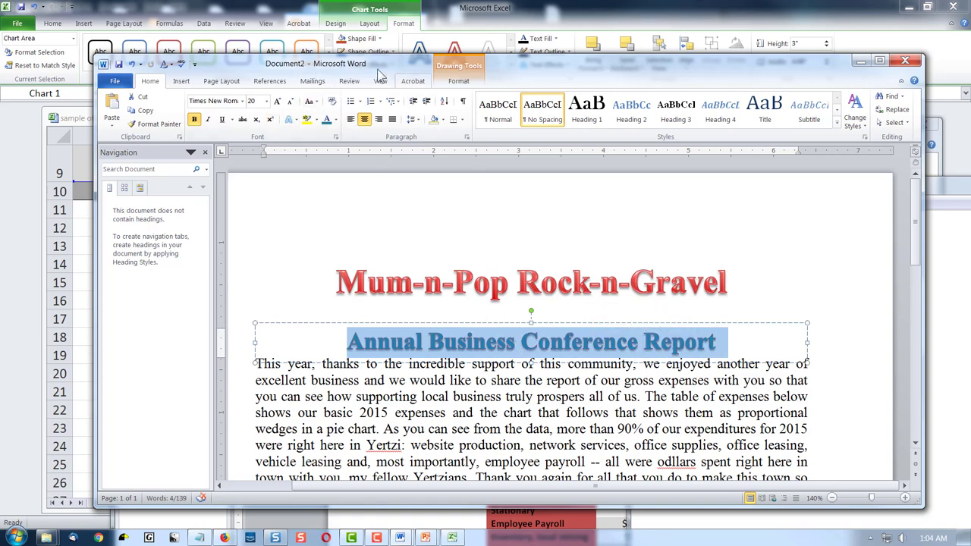
pyautogui.click(461, 82)
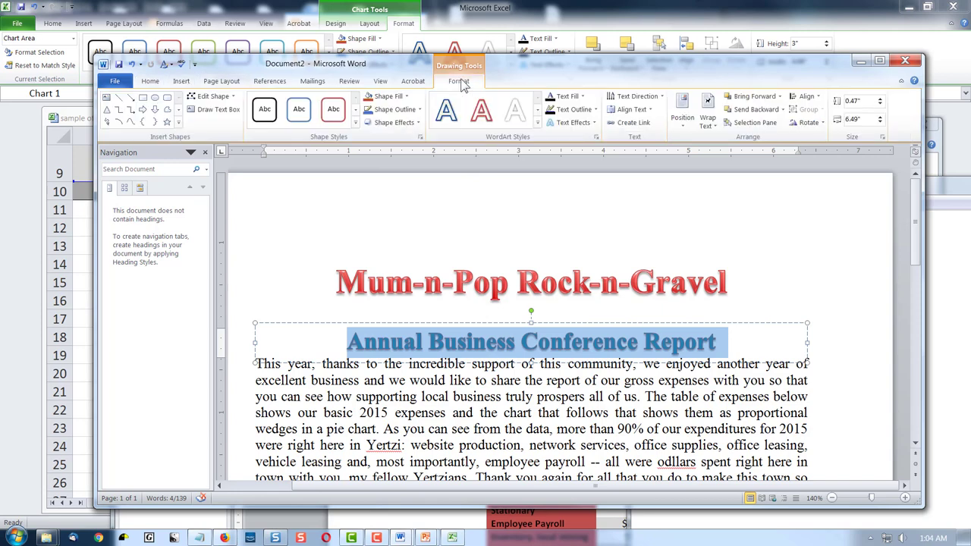
pyautogui.click(538, 120)
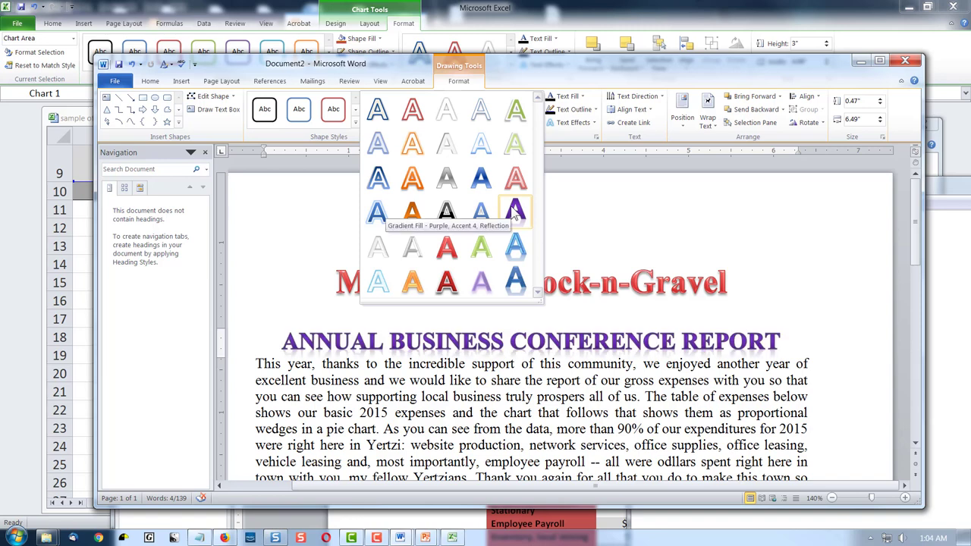
pyautogui.click(483, 179)
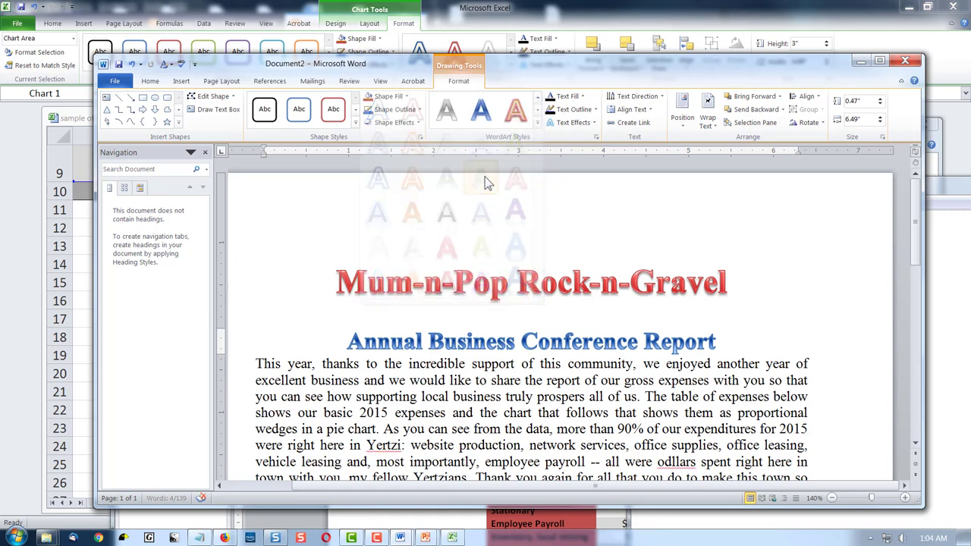
# - Move the subtitle's WordArt box up slightly and add a blank line before the introductory paragraph
pyautogui.click(560, 324)
pyautogui.moveTo(561, 323); pyautogui.dragTo(624, 320)
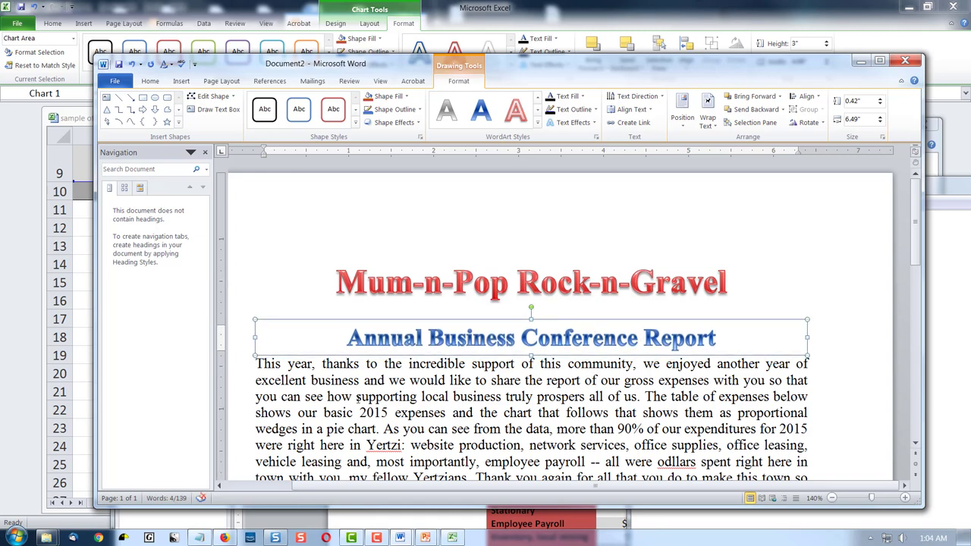
pyautogui.click(256, 364)
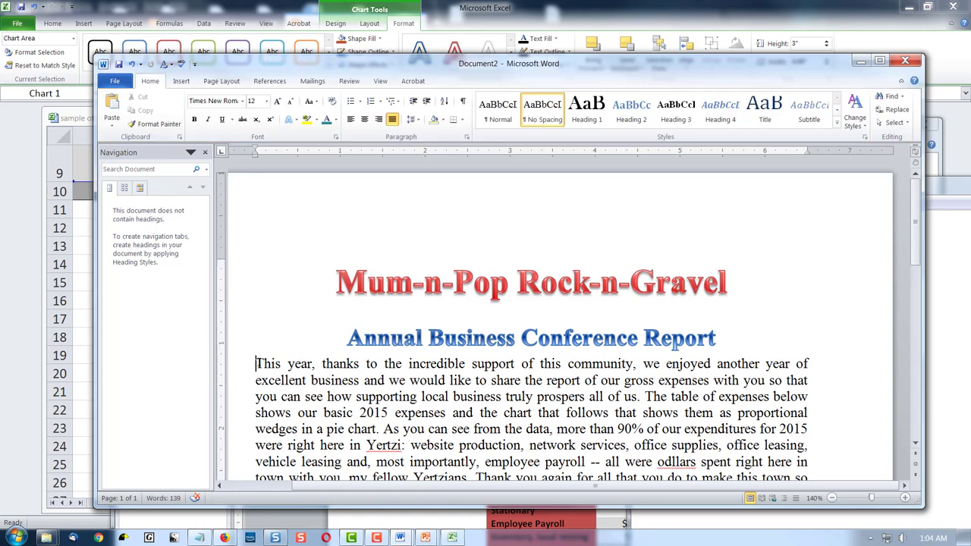
pyautogui.press('Return')
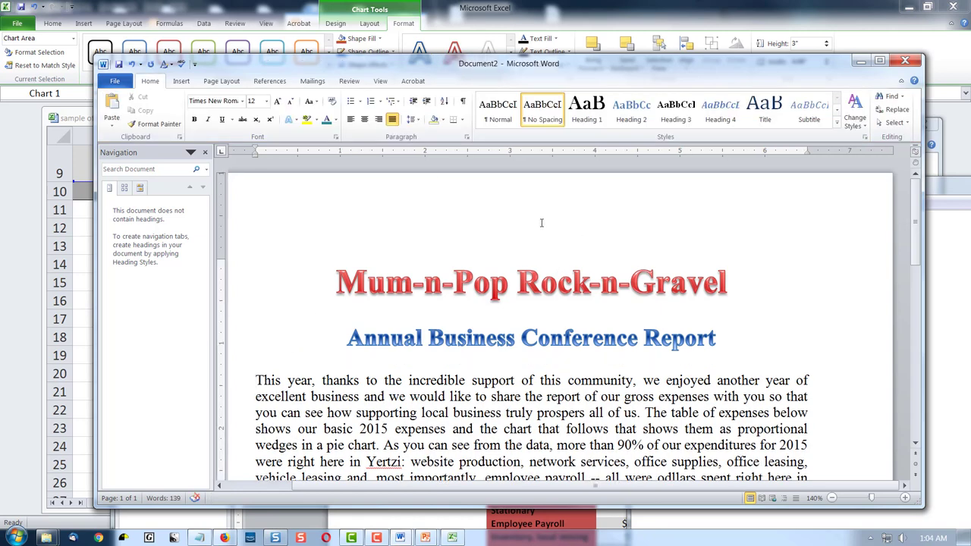
# - Move the "Mum-n-Pop Rock-n-Gravel" title's WordArt box up slightly
pyautogui.click(542, 222)
pyautogui.click(484, 267)
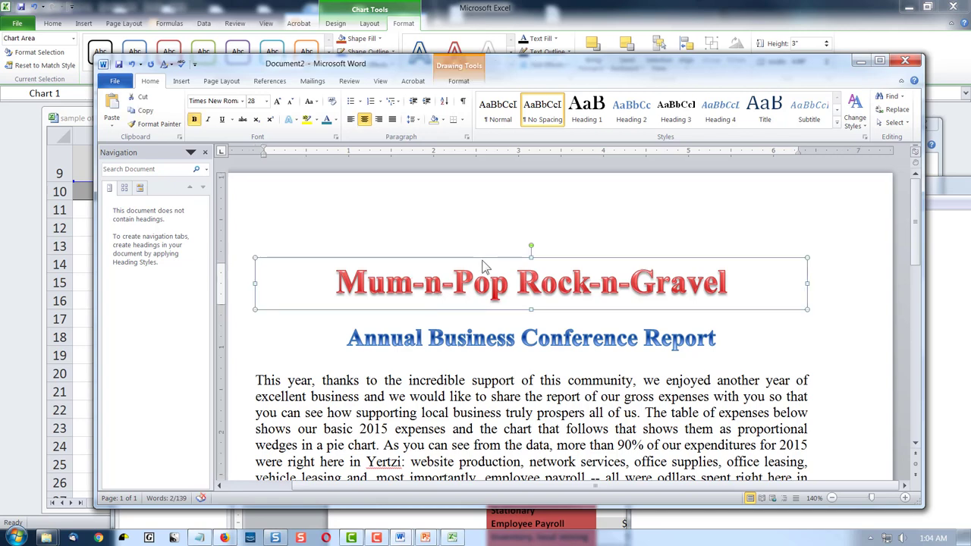
pyautogui.moveTo(479, 256); pyautogui.dragTo(479, 254)
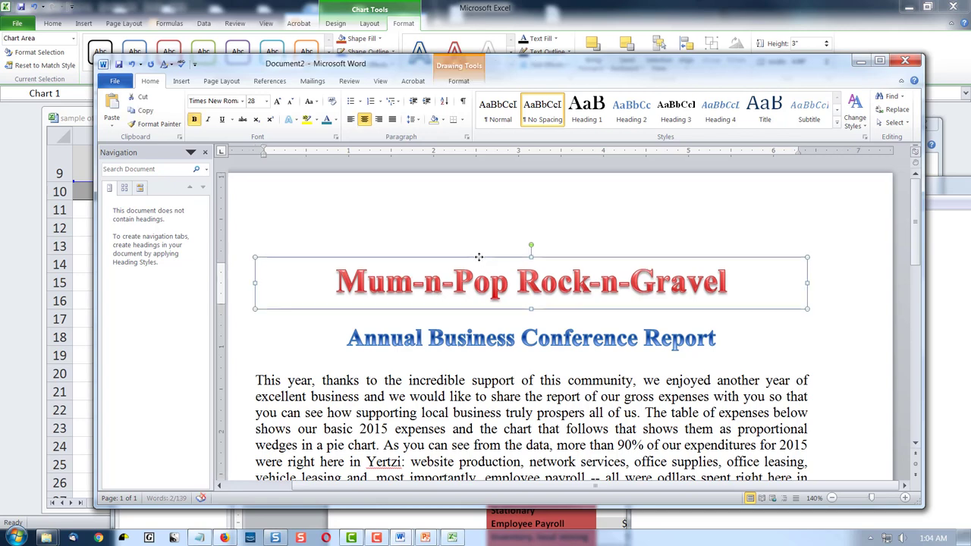
# - Nudge the subtitle's WordArt up closer to the title and delete the blank line above the introductory paragraph
pyautogui.click(534, 353)
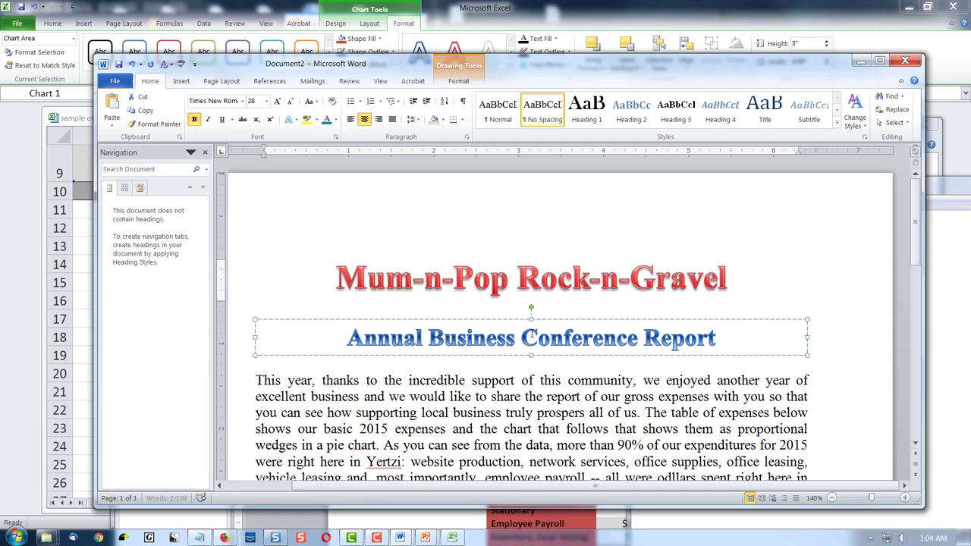
pyautogui.press('Up')
pyautogui.press('Up')
pyautogui.press('Up')
pyautogui.press('Up')
pyautogui.press('Up')
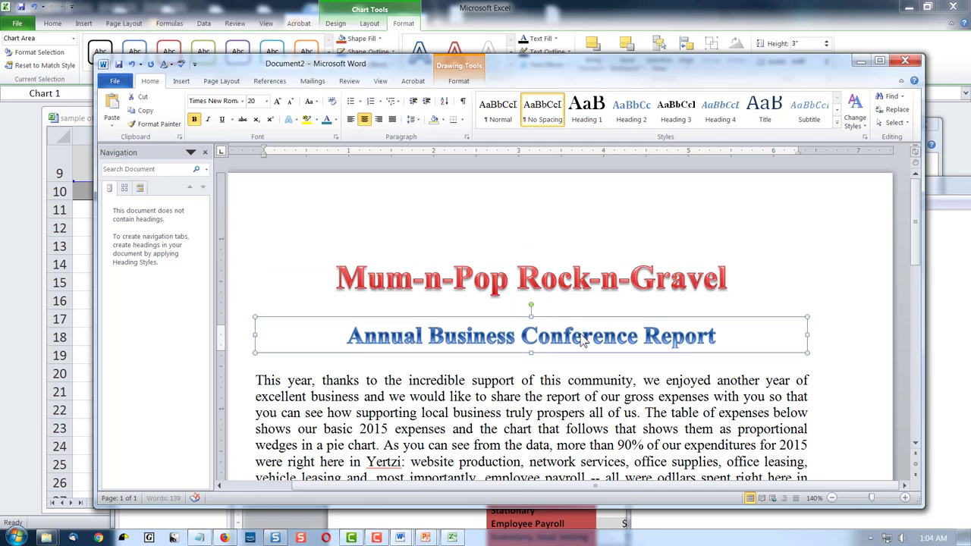
pyautogui.press('Up')
pyautogui.press('Up')
pyautogui.press('Up')
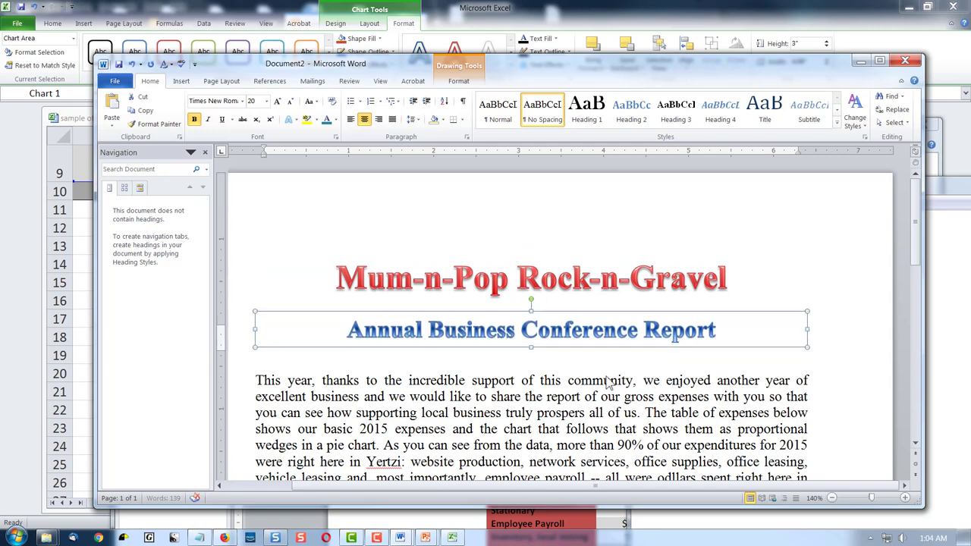
pyautogui.click(835, 328)
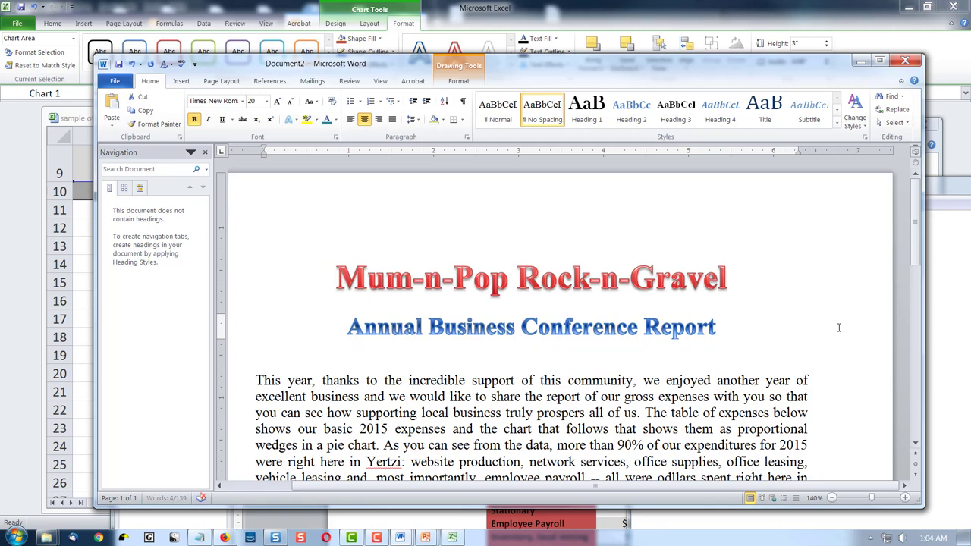
pyautogui.click(411, 358)
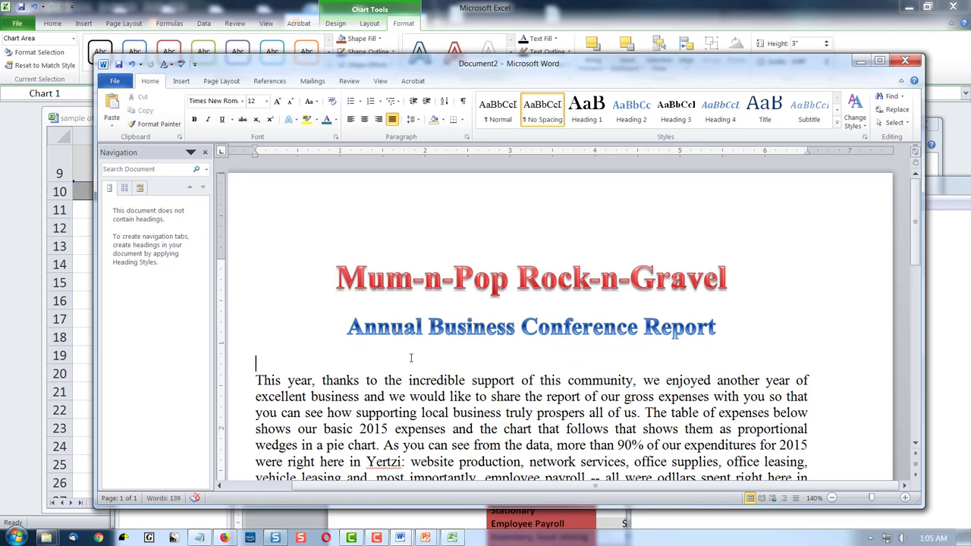
pyautogui.press('Delete')
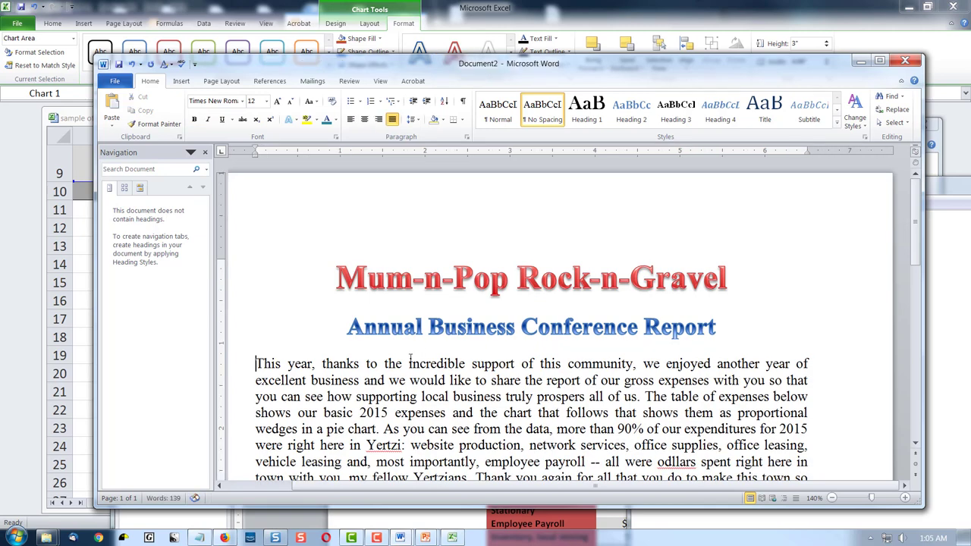
pyautogui.scroll(-3, 685, 376)
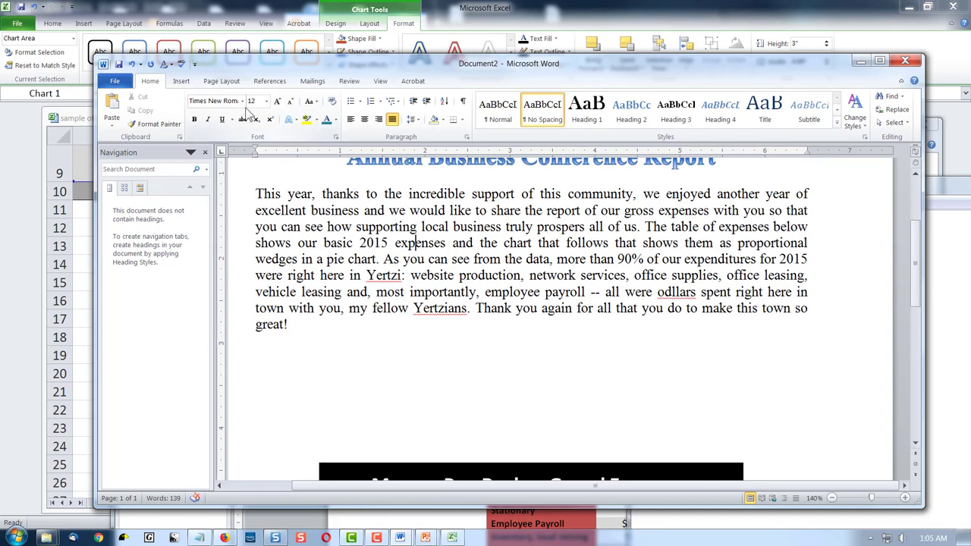
pyautogui.moveTo(295, 326); pyautogui.dragTo(243, 200)
pyautogui.click(262, 350)
pyautogui.scroll(2, 840, 214)
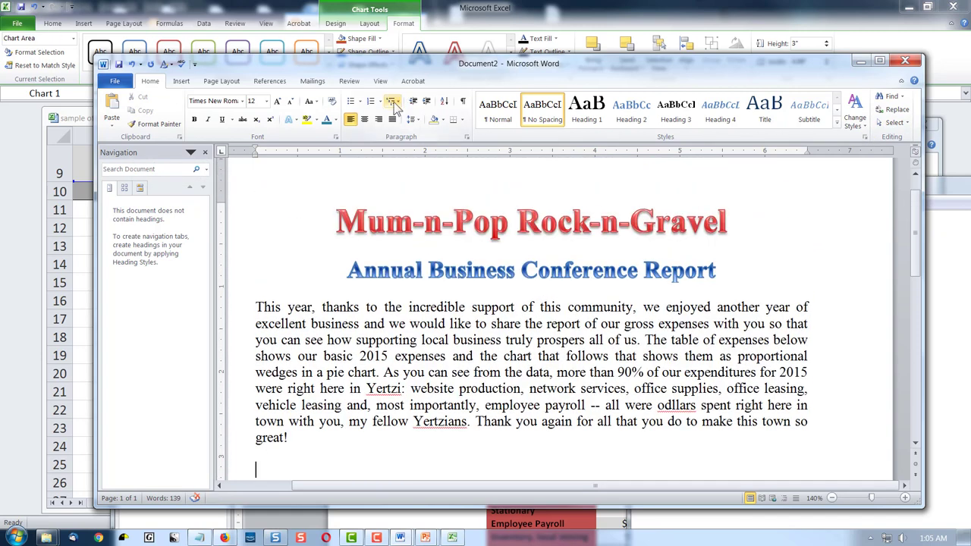
# - Save the document as "Capstone report in Word" in Word Document format in the Capstone worksheets folder
pyautogui.click(116, 81)
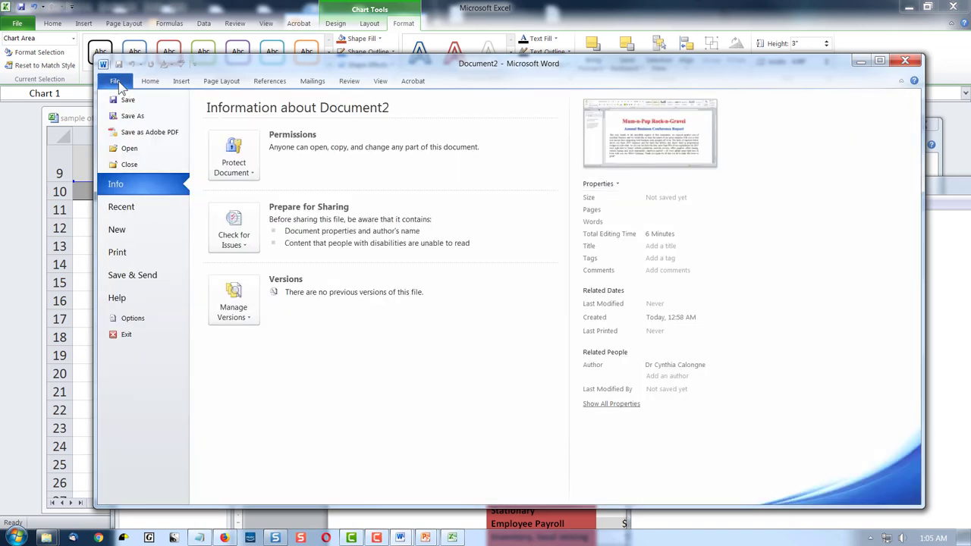
pyautogui.click(132, 117)
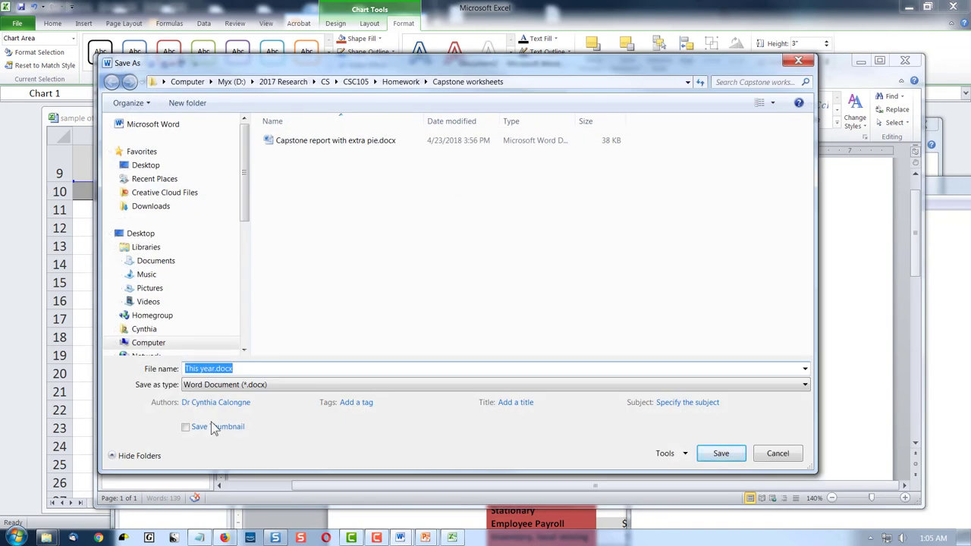
pyautogui.moveTo(242, 368); pyautogui.dragTo(141, 368)
pyautogui.write('Capstone')
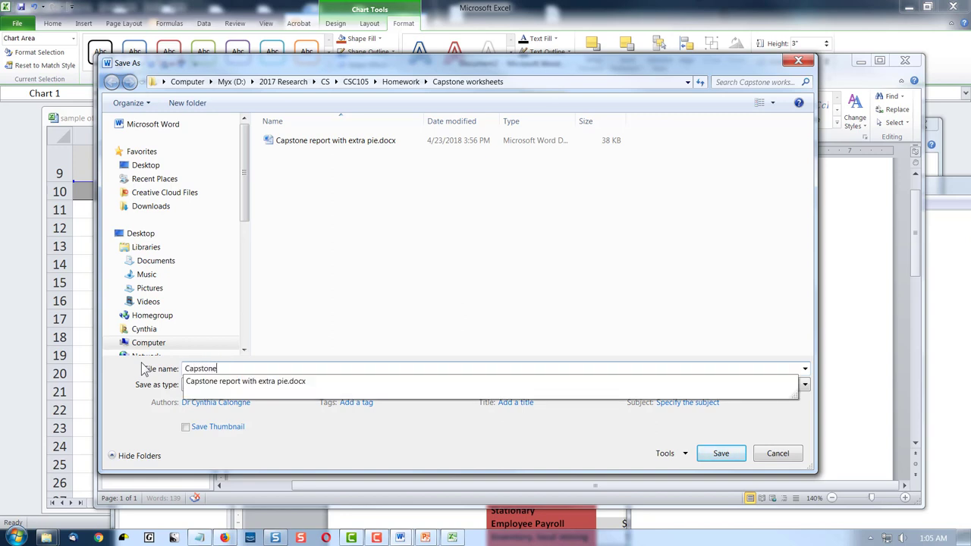
pyautogui.write(' report in Word')
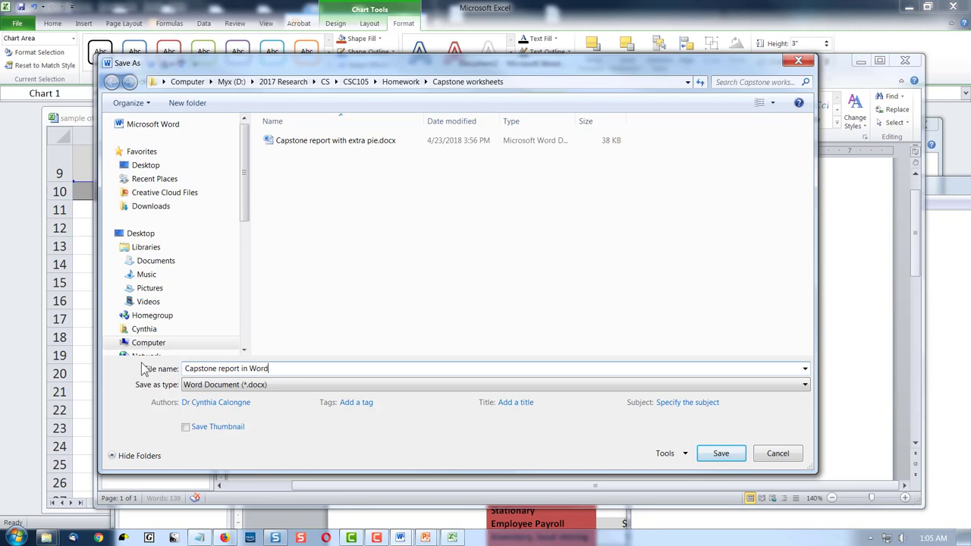
pyautogui.press('Return')
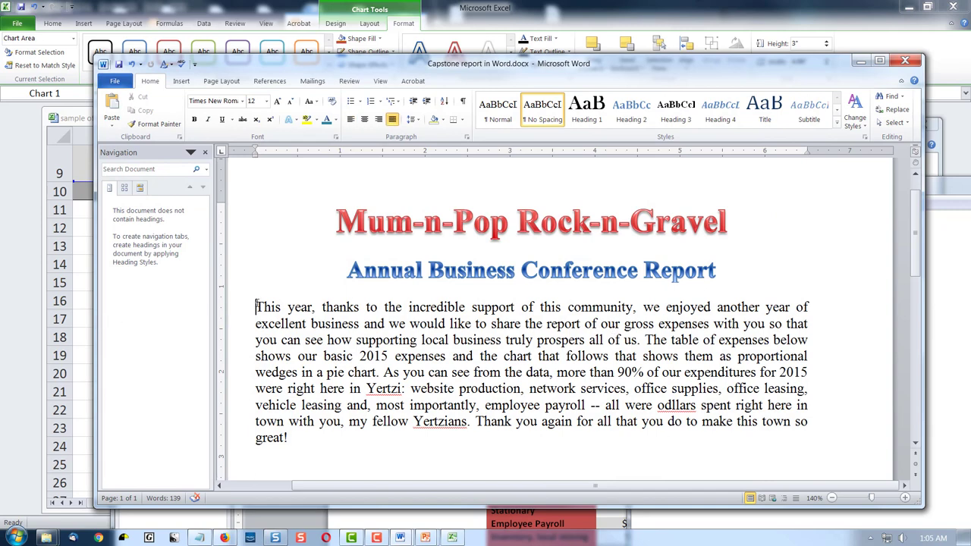
# - Select the introductory paragraph and apply the Formal style set to the document
pyautogui.moveTo(257, 307); pyautogui.dragTo(296, 441)
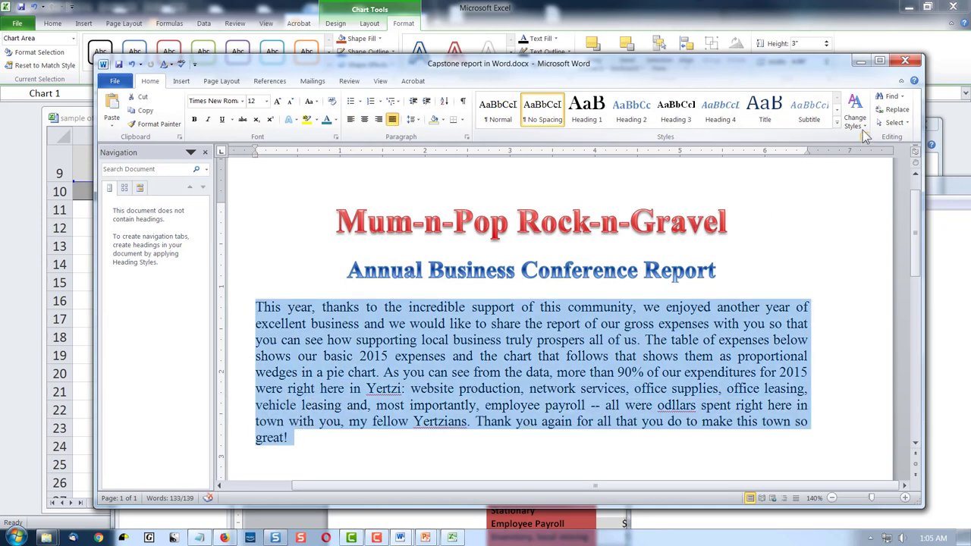
pyautogui.click(863, 126)
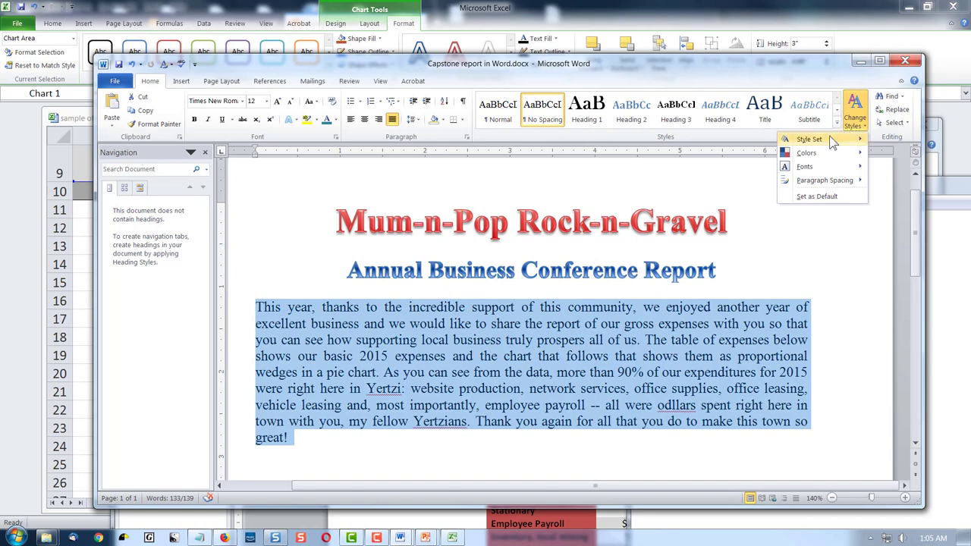
pyautogui.moveTo(830, 143)
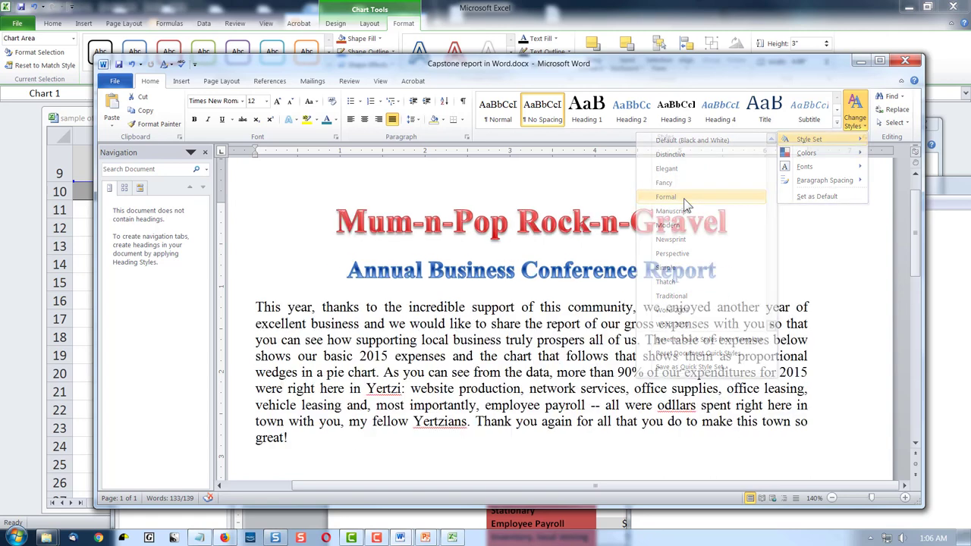
pyautogui.click(683, 198)
pyautogui.click(868, 336)
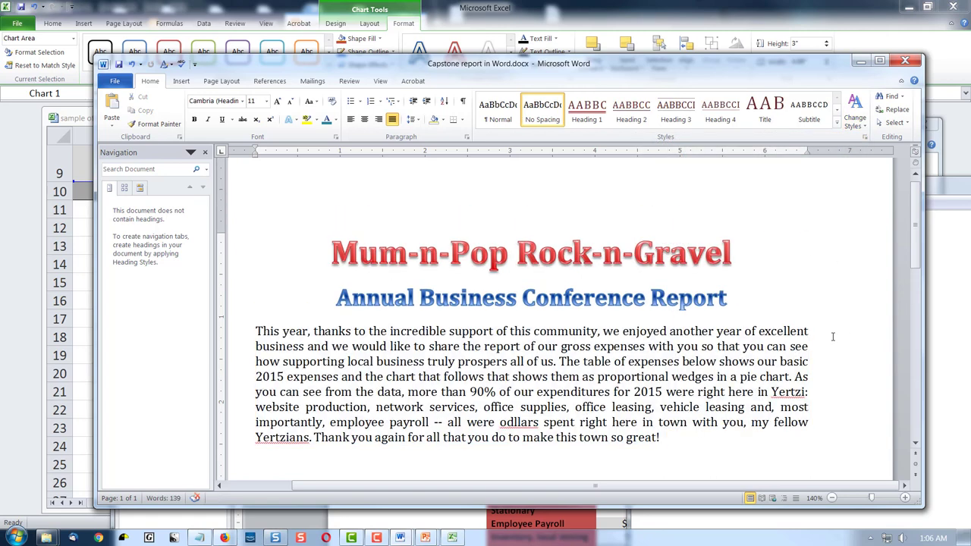
pyautogui.moveTo(812, 331); pyautogui.dragTo(815, 362)
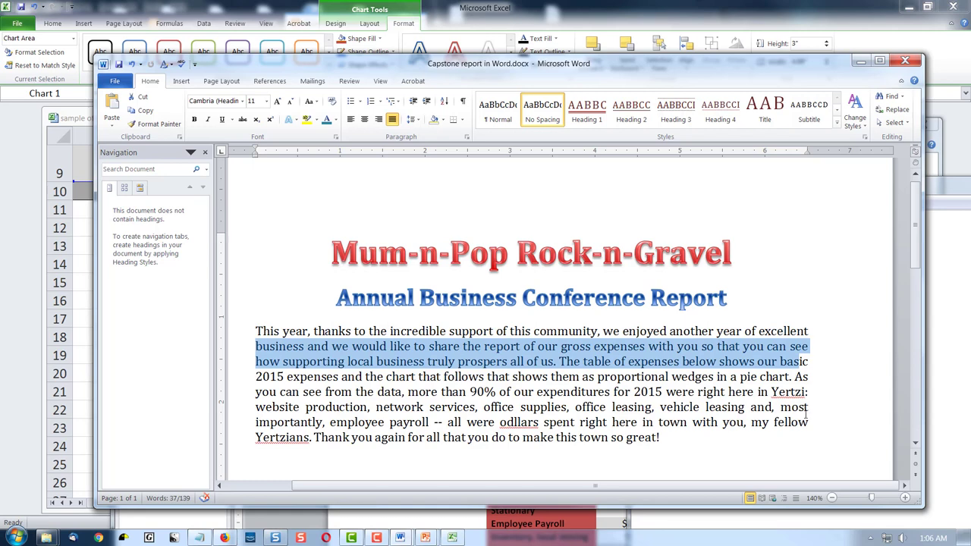
pyautogui.moveTo(809, 422); pyautogui.dragTo(803, 331)
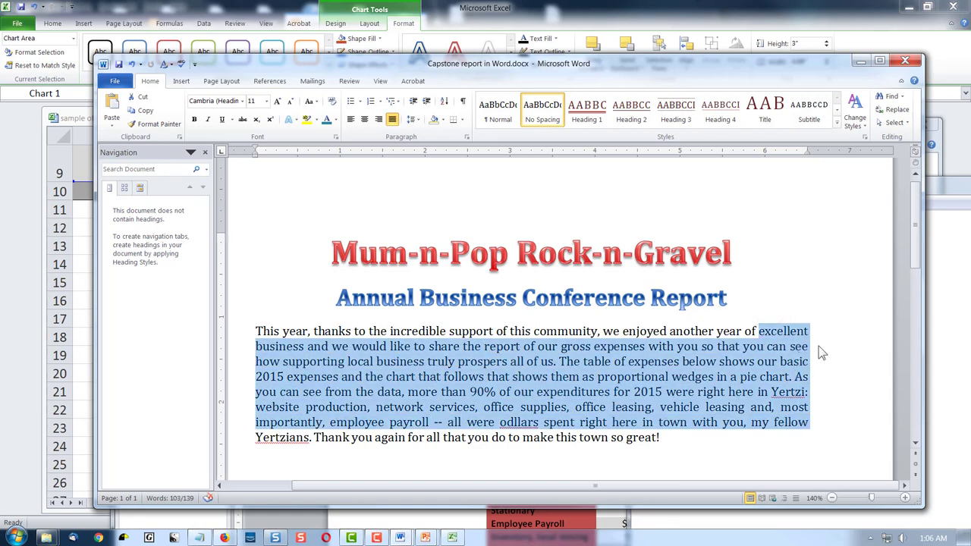
pyautogui.click(821, 349)
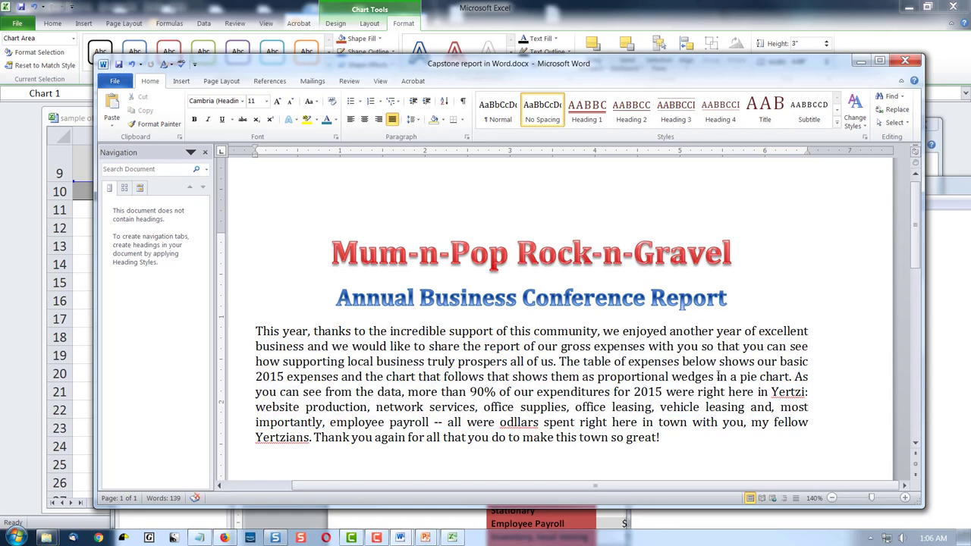
# - Correct the misspelled word "odllars" in the introductory paragraph to "dollars"
pyautogui.scroll(-3, 830, 356)
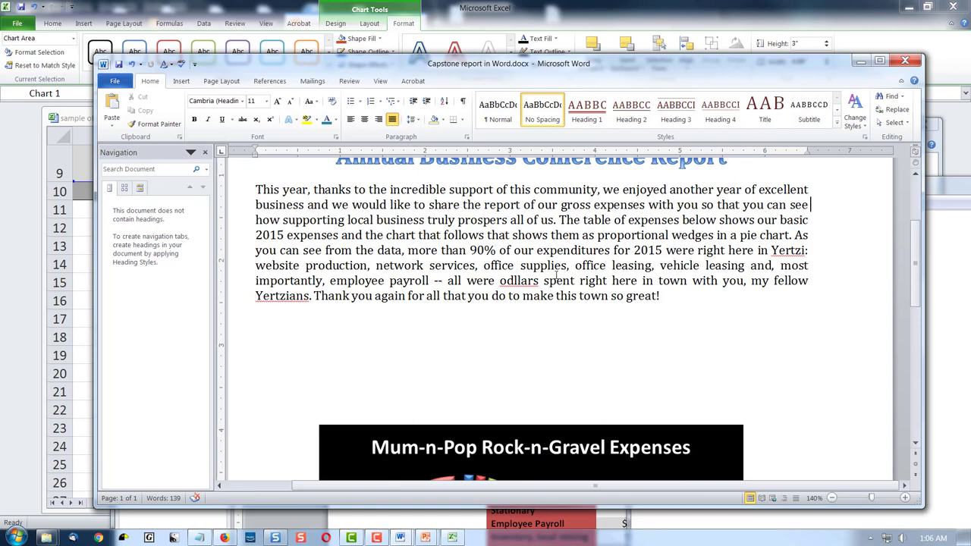
pyautogui.moveTo(499, 281); pyautogui.dragTo(506, 282)
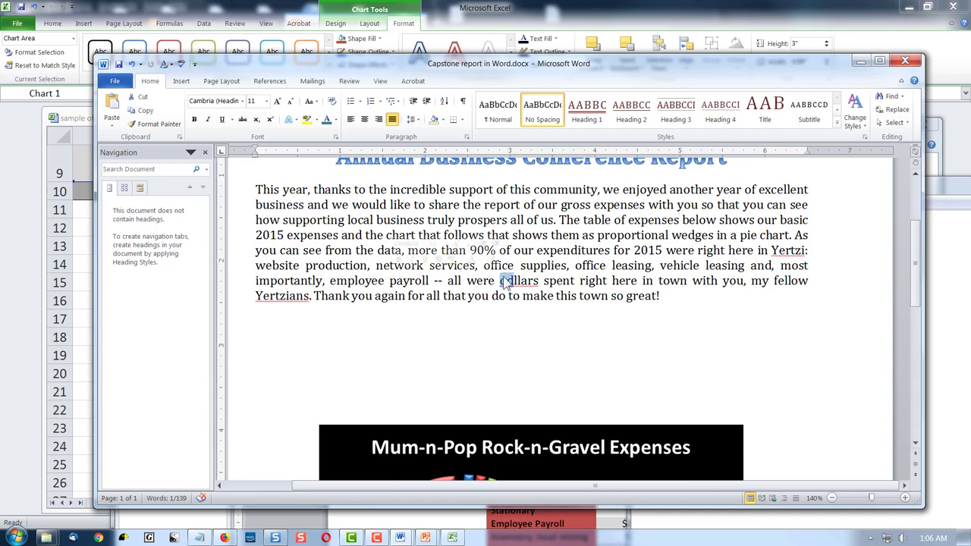
pyautogui.hotkey('ctrl', 'x')
pyautogui.click(506, 281)
pyautogui.hotkey('ctrl', 'v')
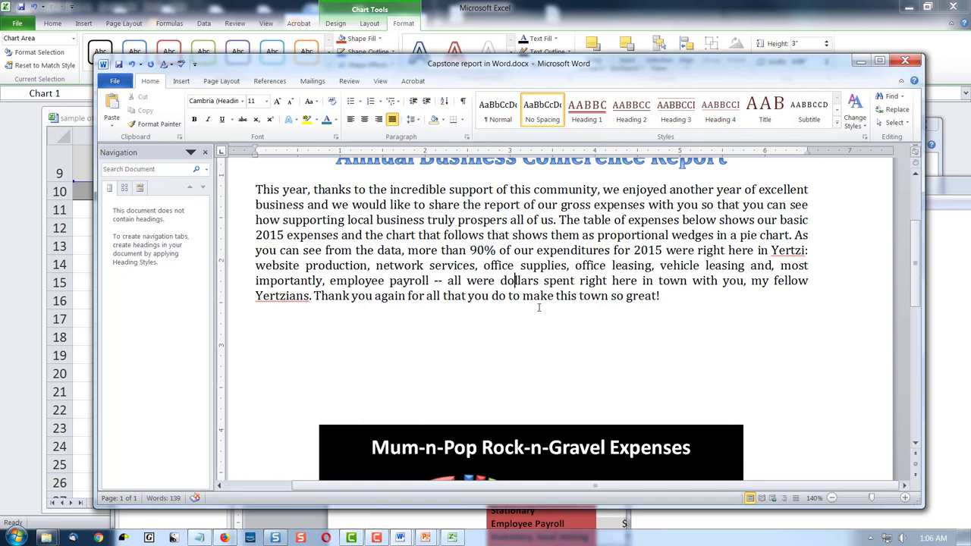
# - Examine the report's overall layout in a one-page view, then return the zoom to 100%
pyautogui.click(522, 335)
pyautogui.scroll(-2, 581, 336)
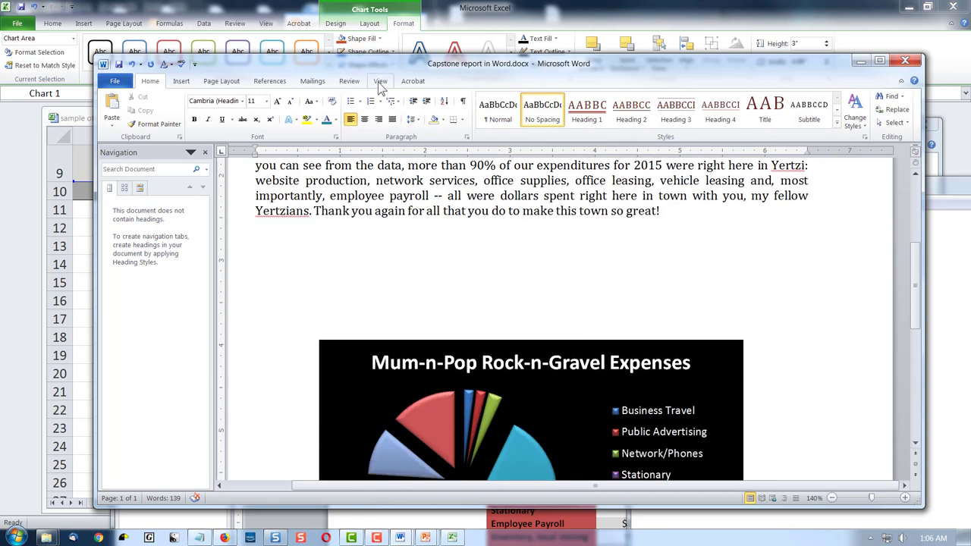
pyautogui.click(380, 82)
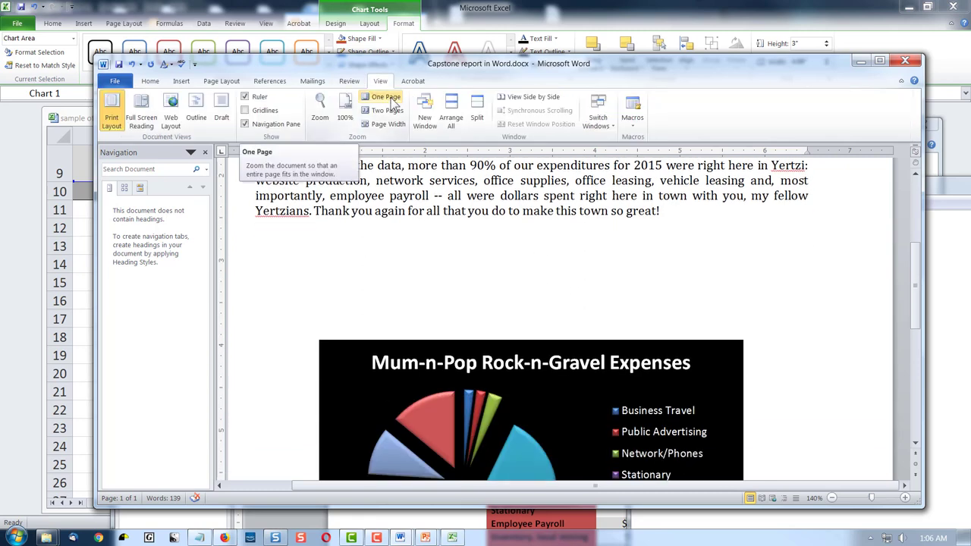
pyautogui.click(392, 102)
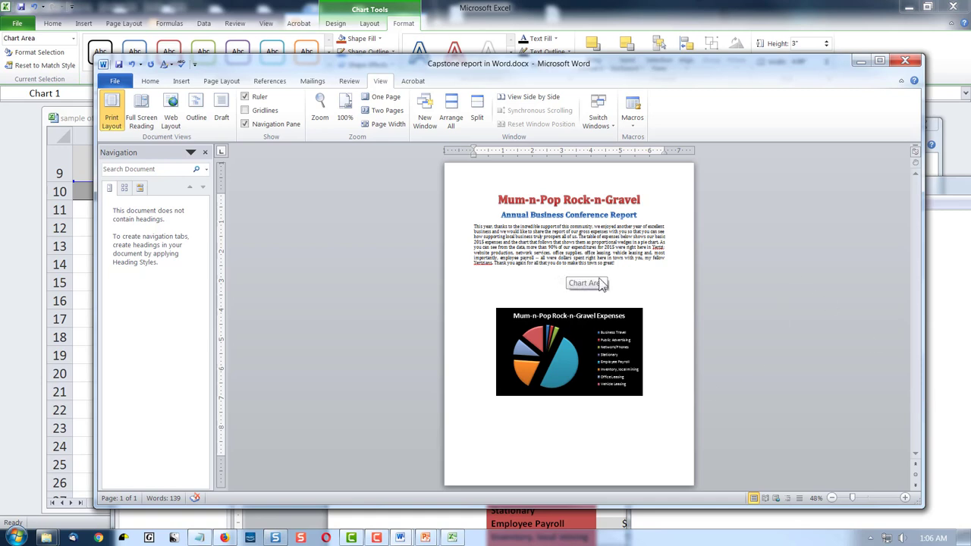
pyautogui.click(346, 112)
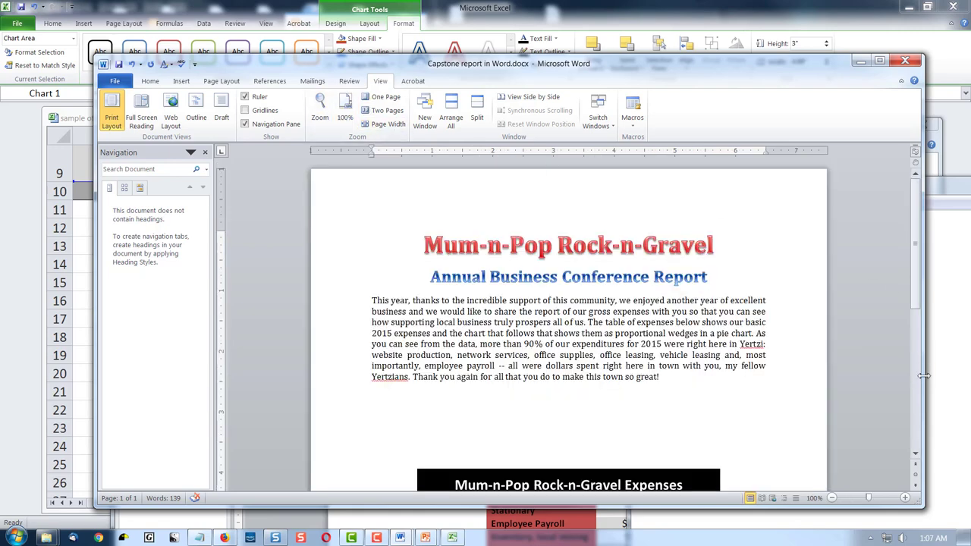
# - Switch to the capstone worksheet in Excel and bring the expenses table on the "take 2" sheet into view
pyautogui.click(452, 538)
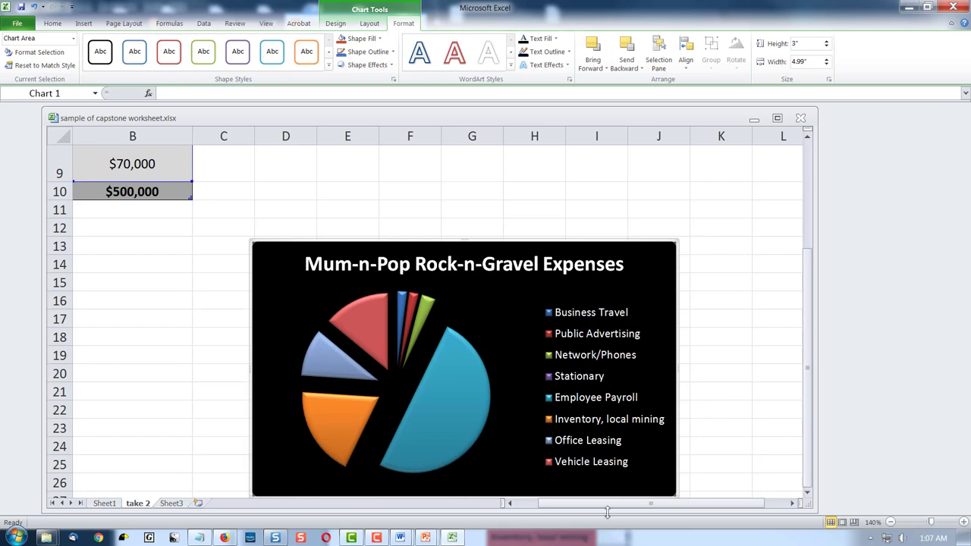
pyautogui.moveTo(566, 509); pyautogui.dragTo(510, 508)
pyautogui.scroll(3, 255, 217)
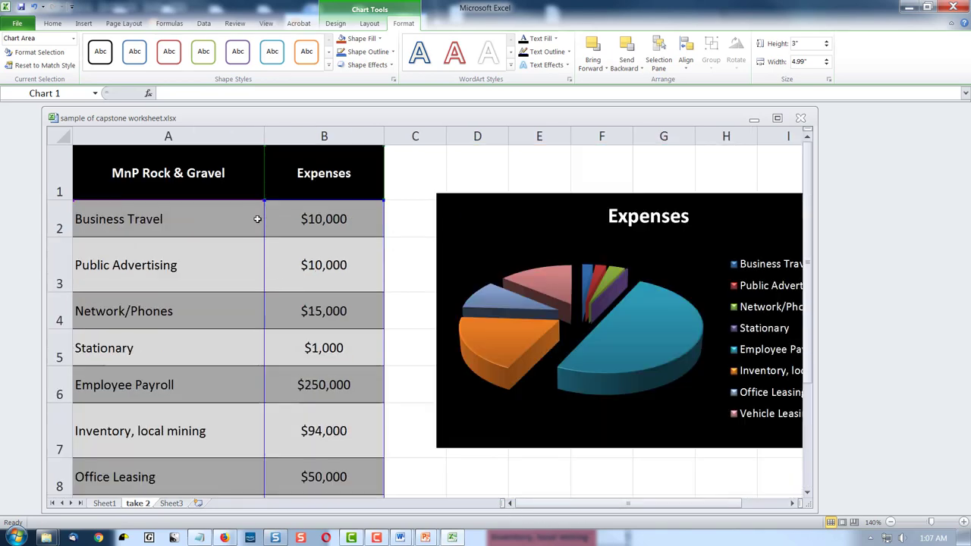
pyautogui.scroll(-2, 261, 364)
# - Try to copy the expenses table in A1:B10
pyautogui.click(361, 357)
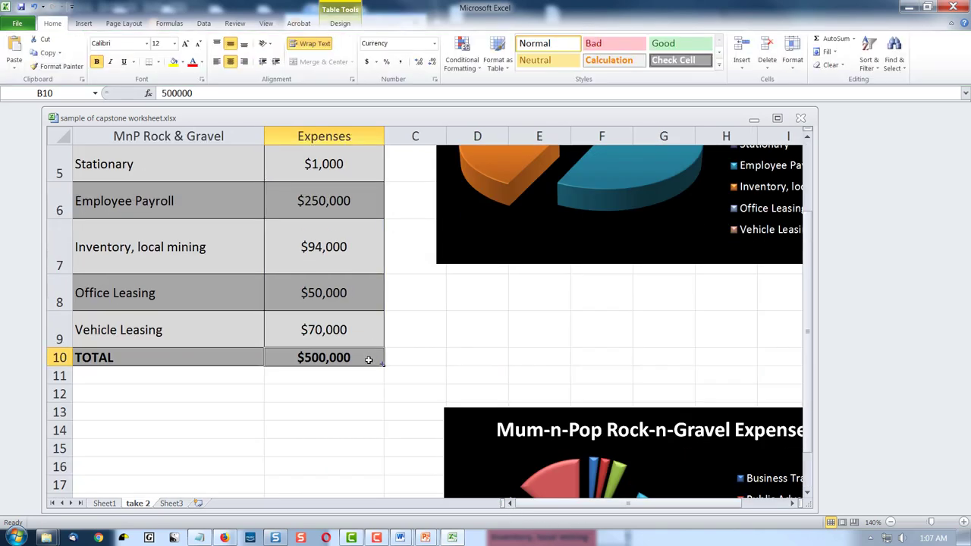
pyautogui.scroll(2, 315, 306)
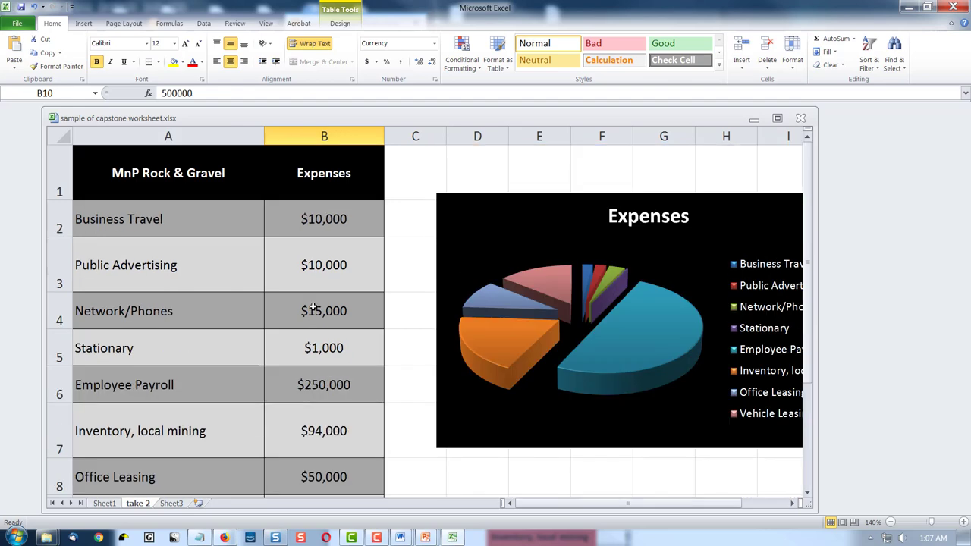
pyautogui.keyDown('shift'); pyautogui.click(122, 189); pyautogui.keyUp('shift')
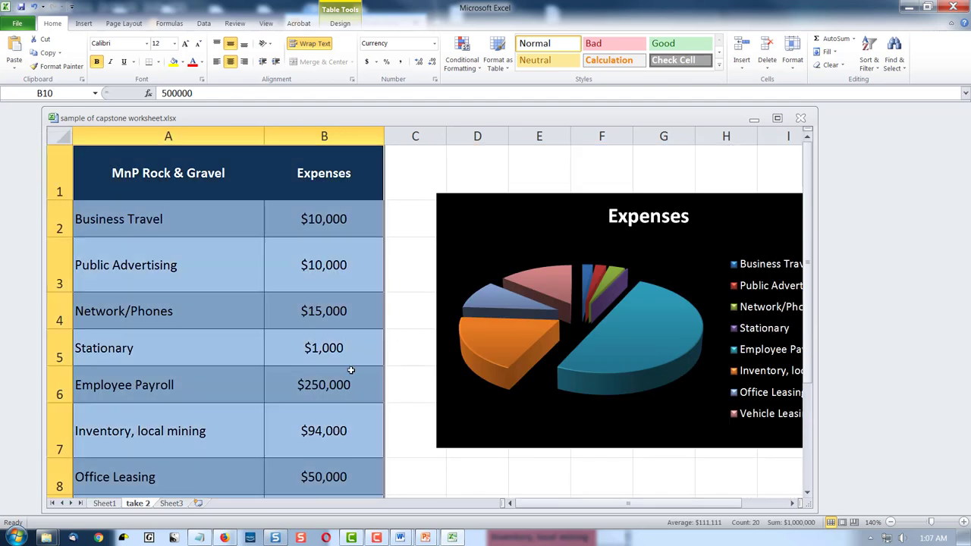
pyautogui.scroll(-2, 288, 364)
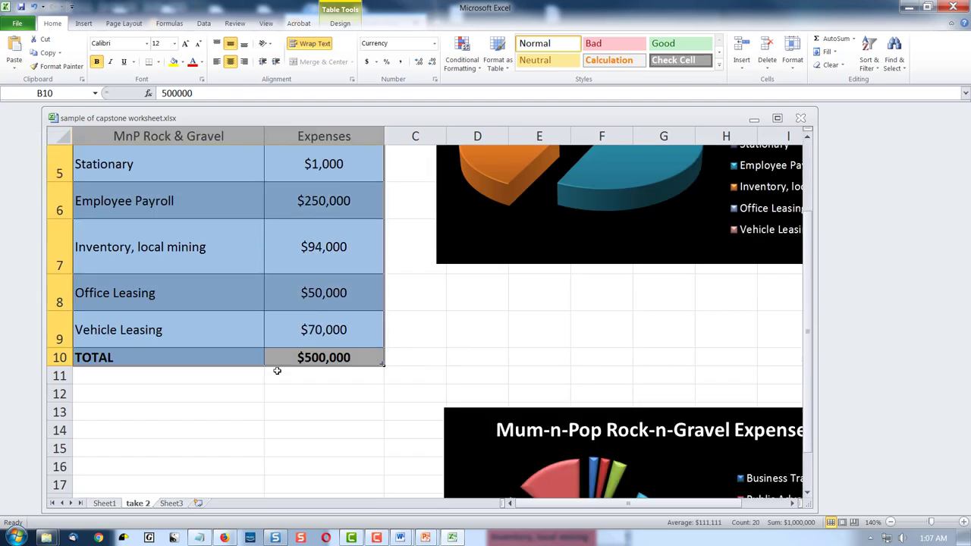
pyautogui.rightClick(346, 378)
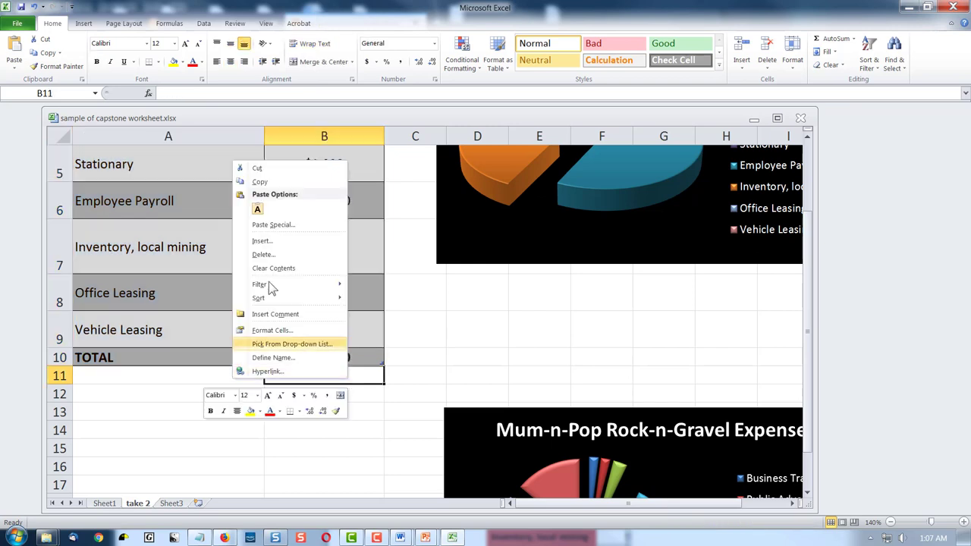
pyautogui.click(259, 181)
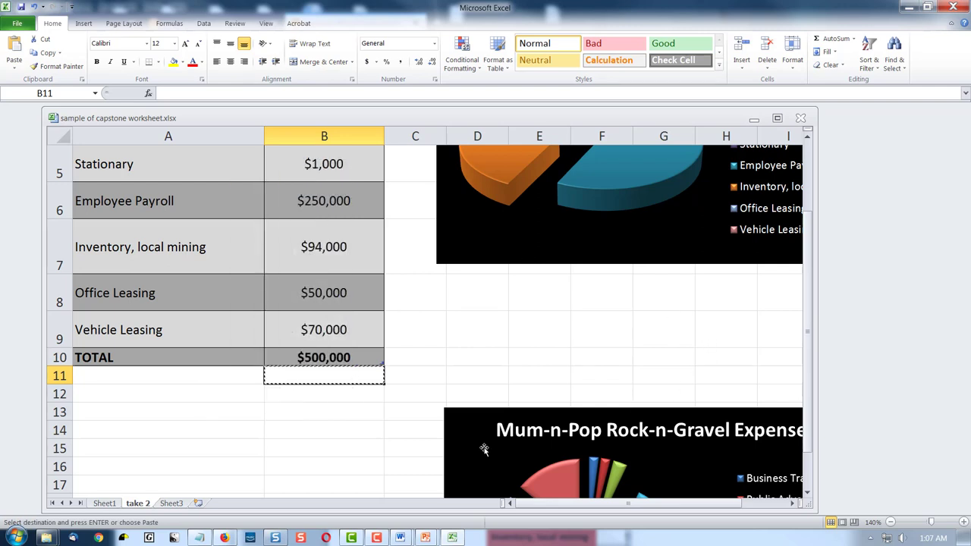
pyautogui.click(343, 442)
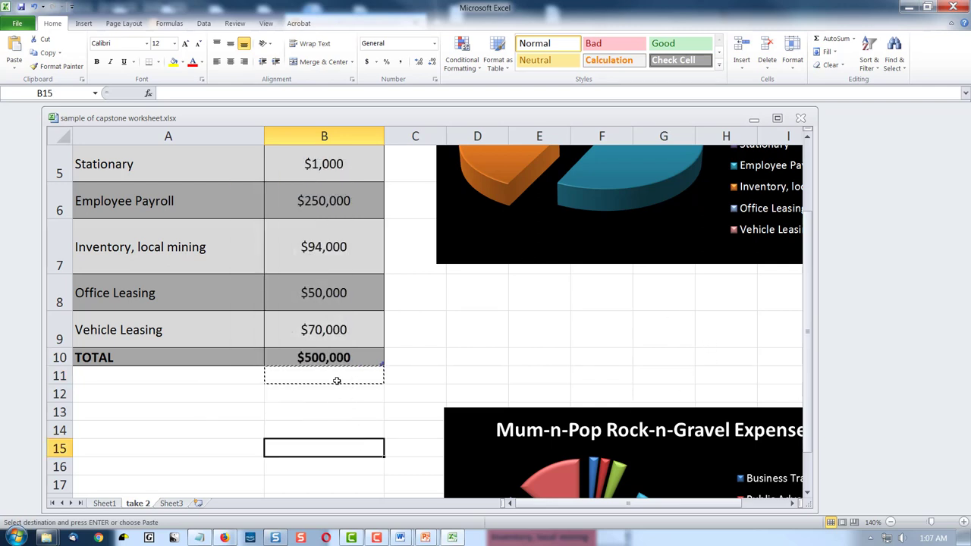
# - Select the entire expenses table from the header through the TOTAL row and copy it
pyautogui.click(368, 362)
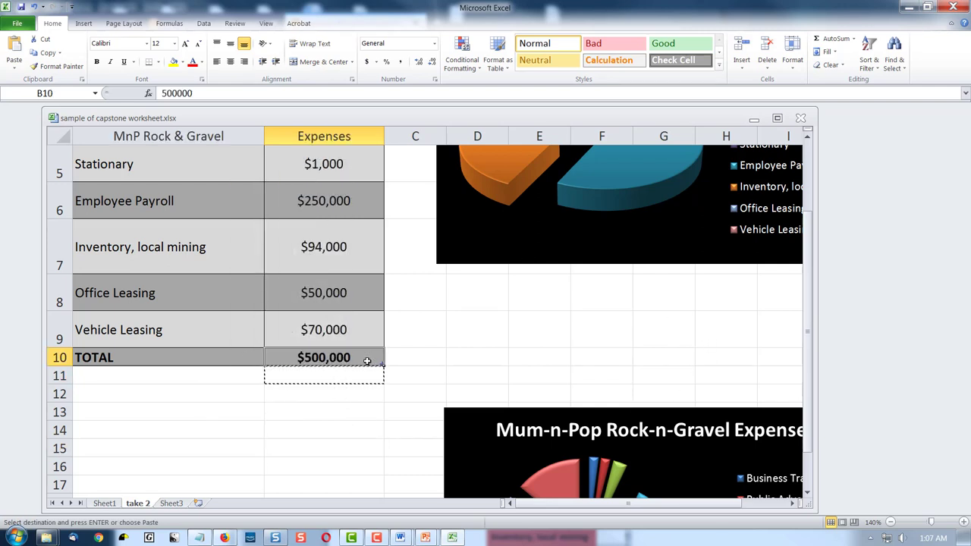
pyautogui.scroll(2, 310, 414)
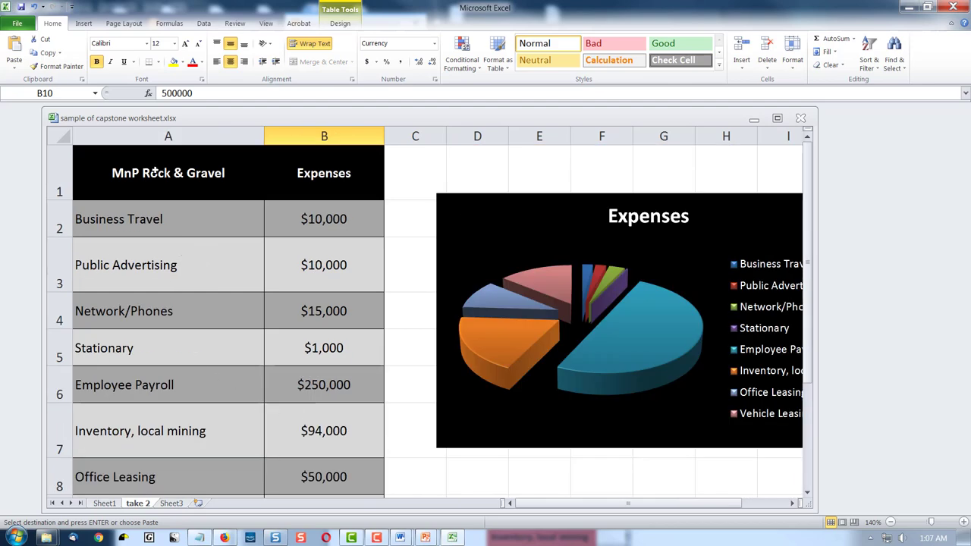
pyautogui.hotkey('ctrl', 'a')
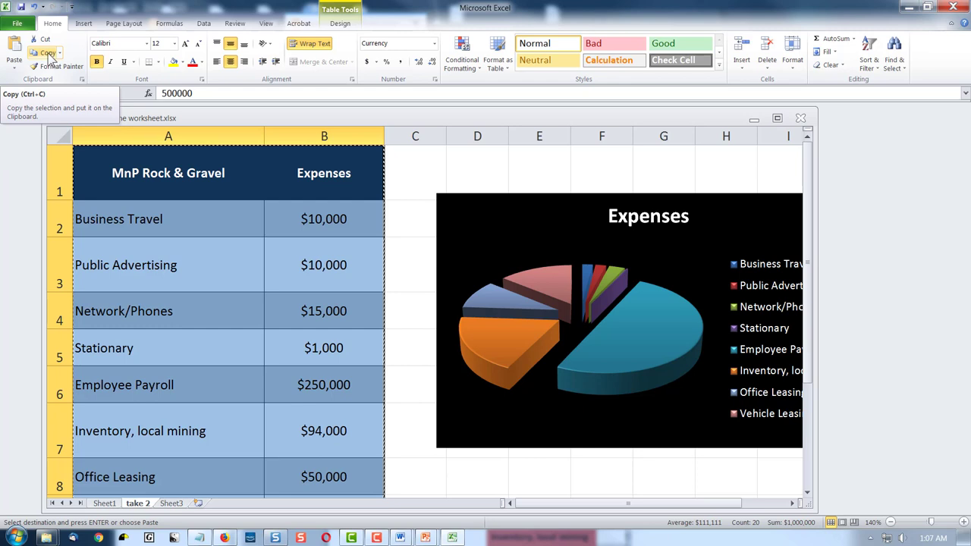
# - Return to the Word report and insert a single-cell table on the blank line below the introductory paragraph
pyautogui.click(908, 10)
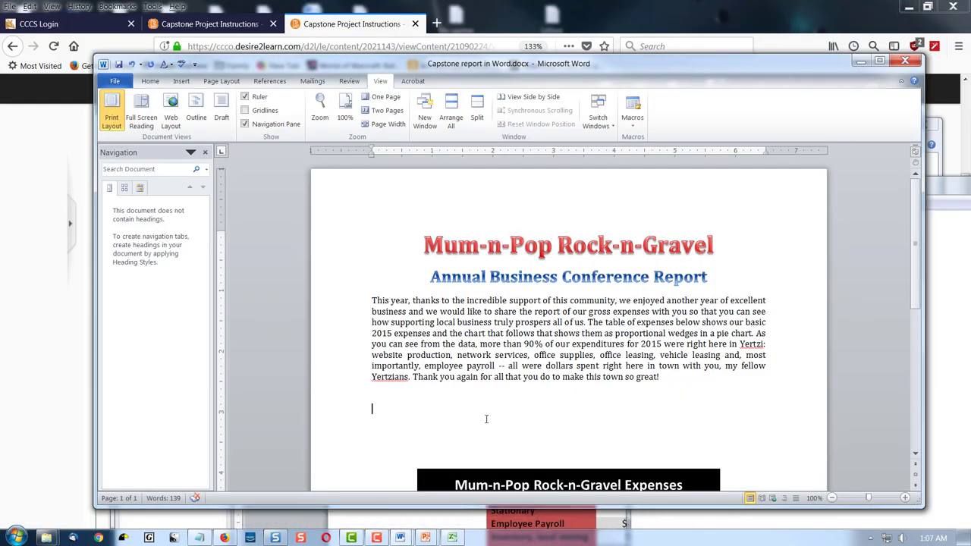
pyautogui.click(454, 398)
pyautogui.click(180, 81)
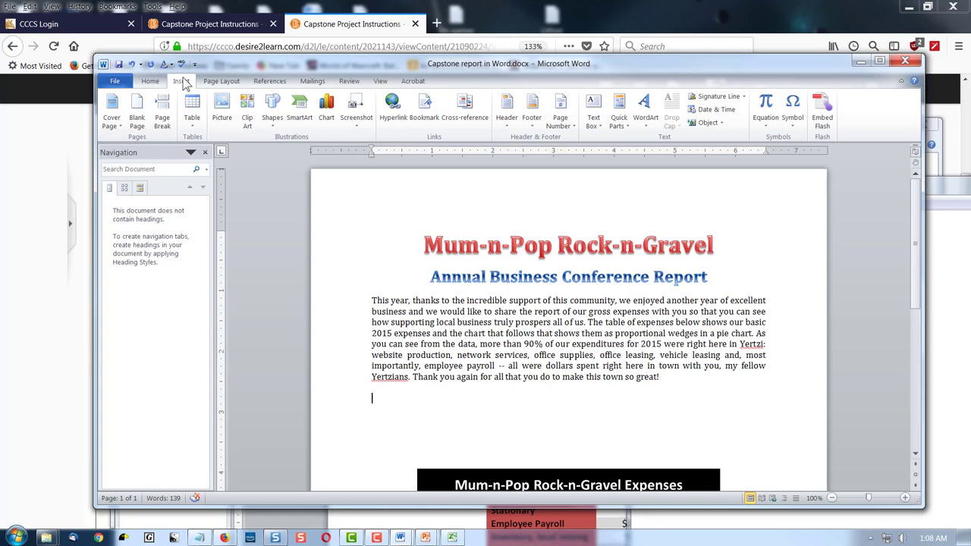
pyautogui.click(192, 113)
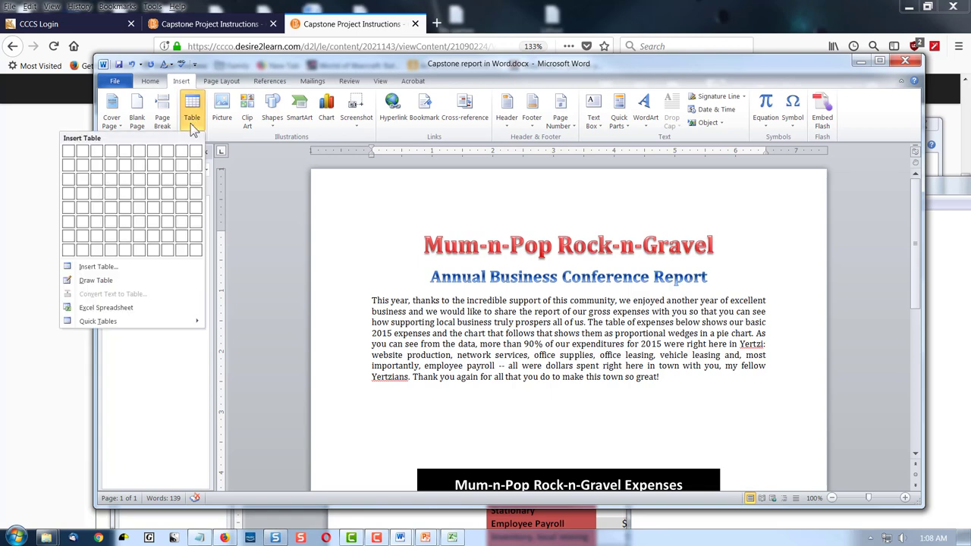
pyautogui.click(69, 154)
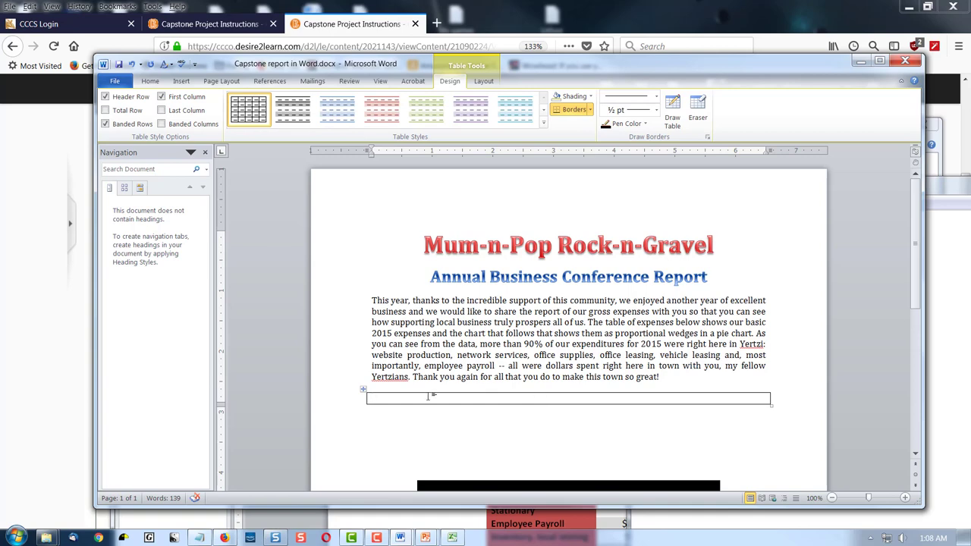
# - Paste the copied expenses table into the single-cell table as a nested table
pyautogui.rightClick(394, 397)
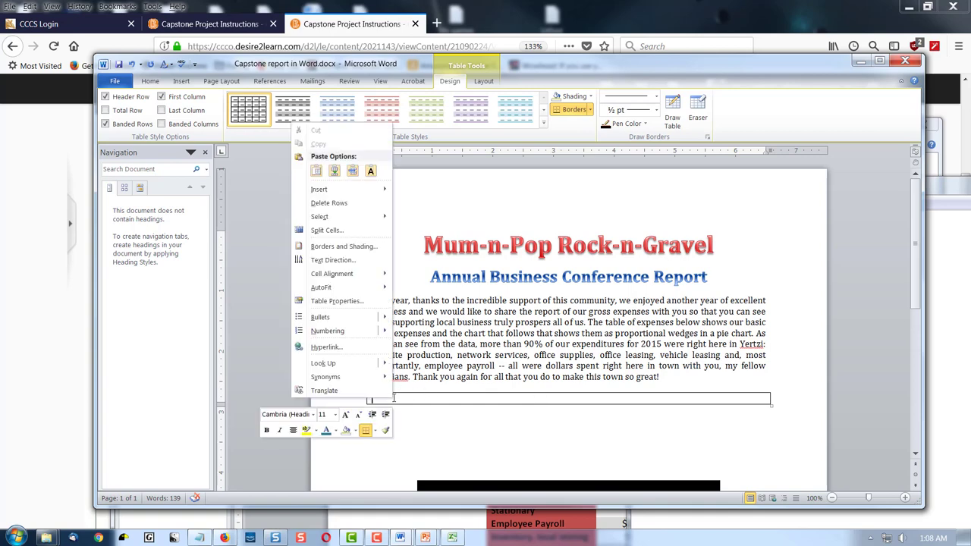
pyautogui.moveTo(327, 279)
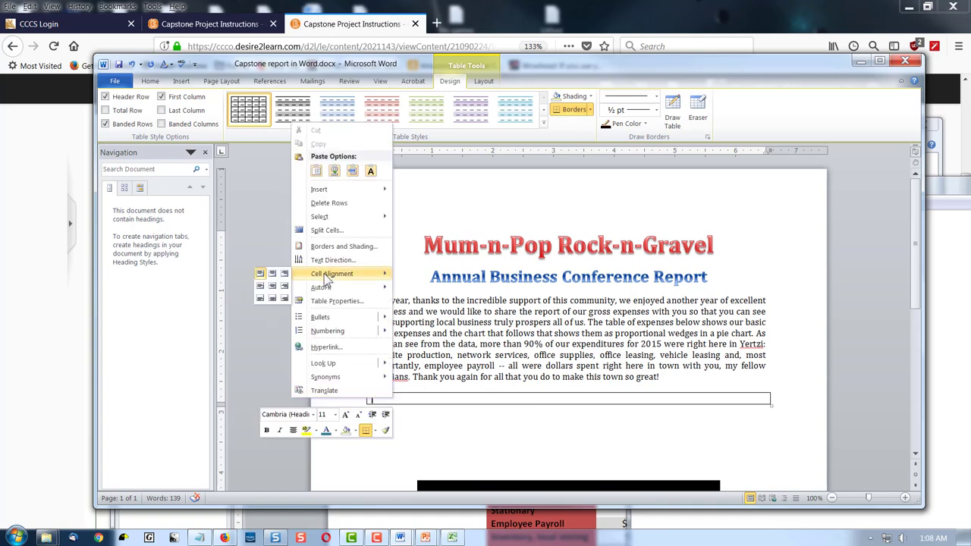
pyautogui.click(316, 170)
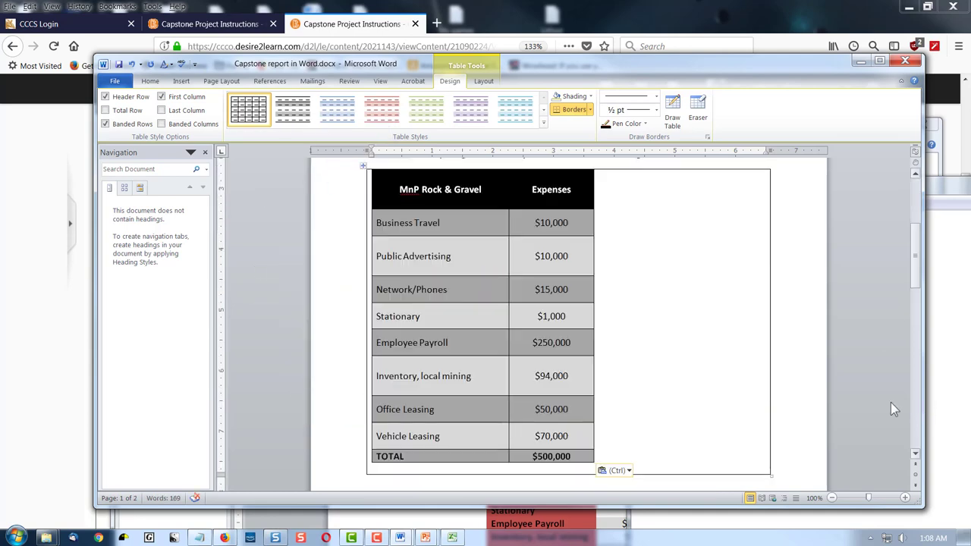
# - Apply the red built-in table style with a solid red header row and first column to the nested expenses table
pyautogui.click(769, 265)
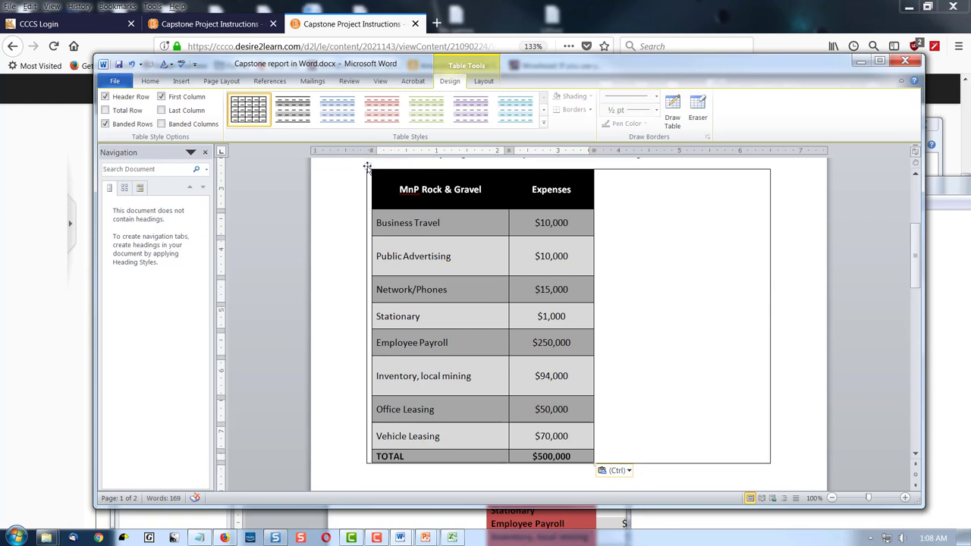
pyautogui.click(366, 165)
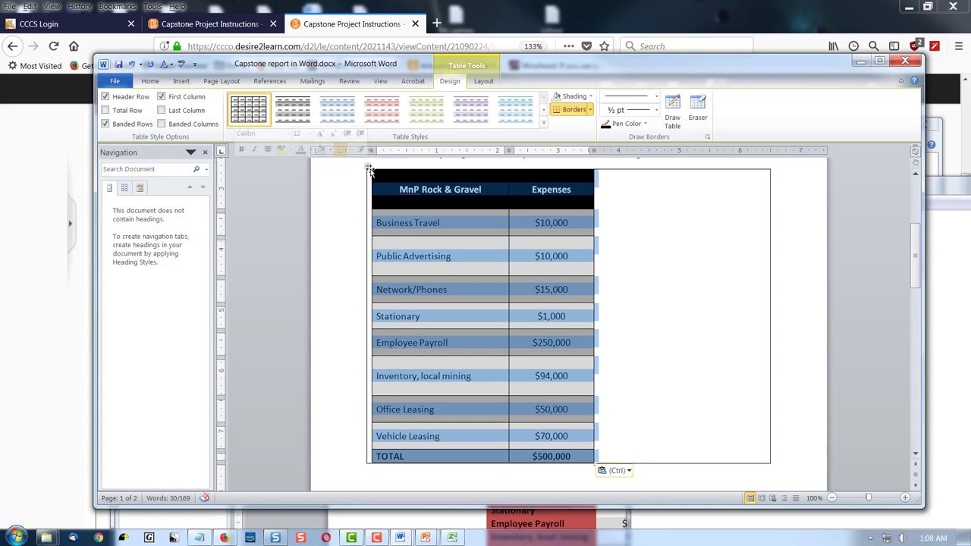
pyautogui.scroll(1, 267, 201)
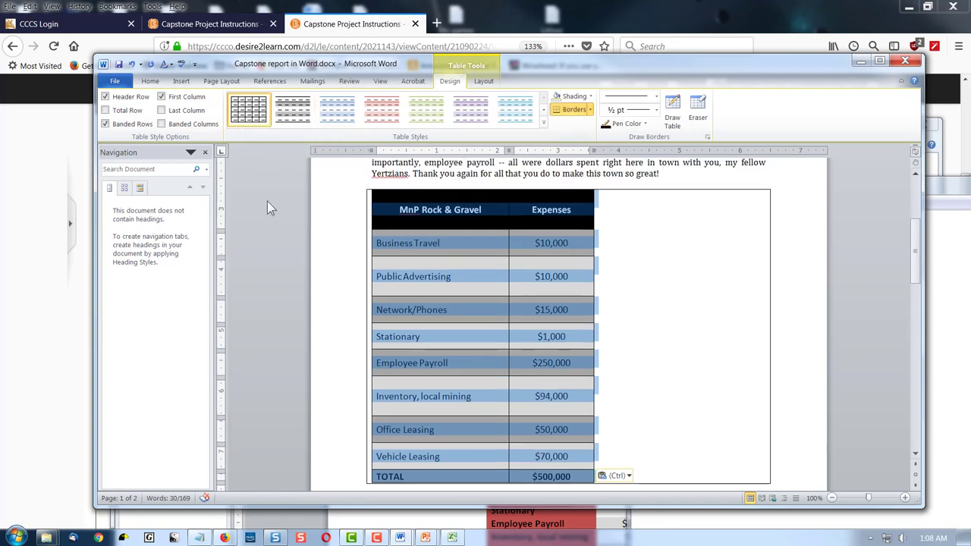
pyautogui.click(545, 123)
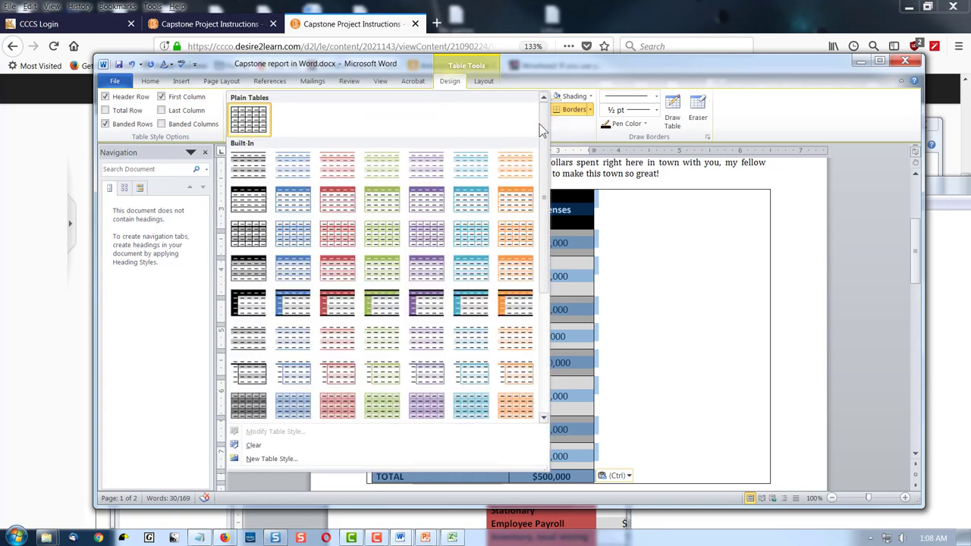
pyautogui.click(330, 303)
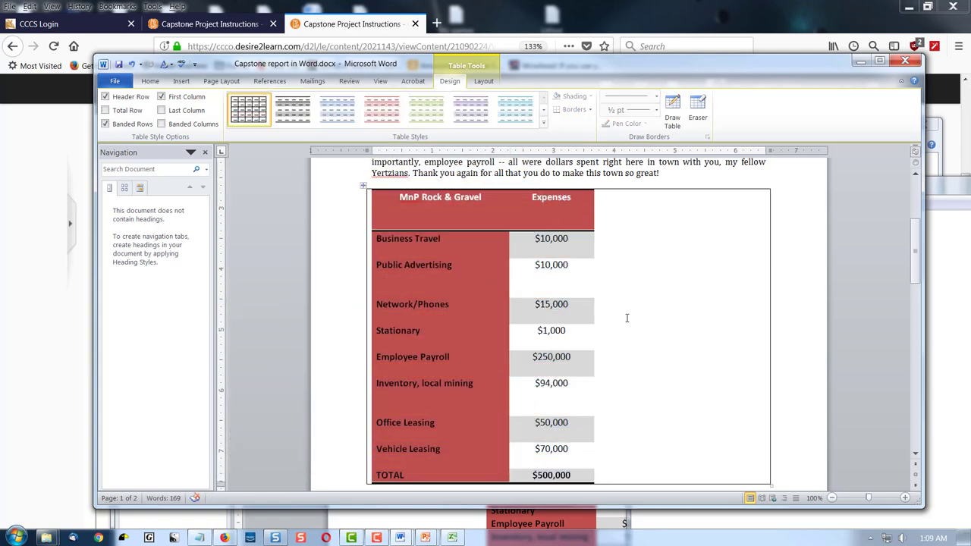
# - Try the built-in style with a black header row and gray banding on the nested expenses table
pyautogui.scroll(-1, 599, 361)
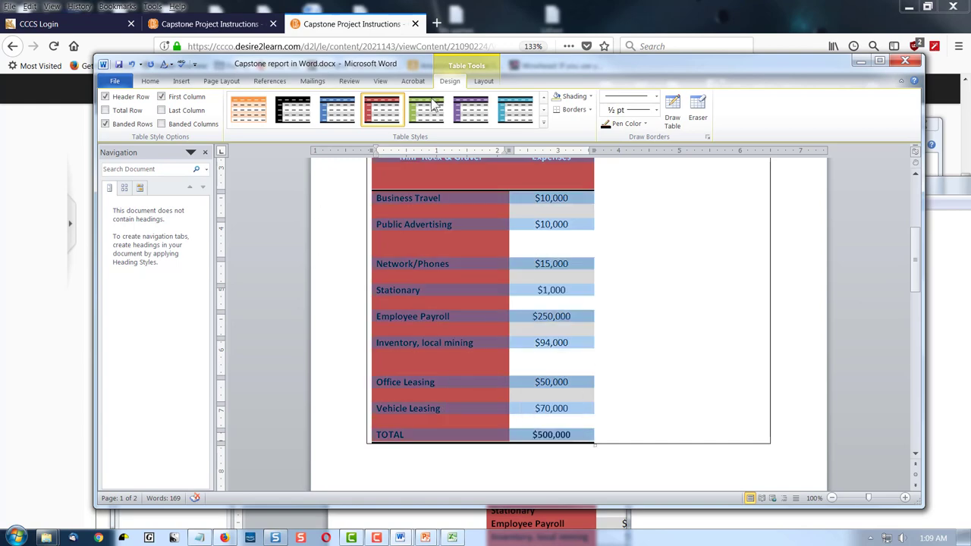
pyautogui.click(543, 124)
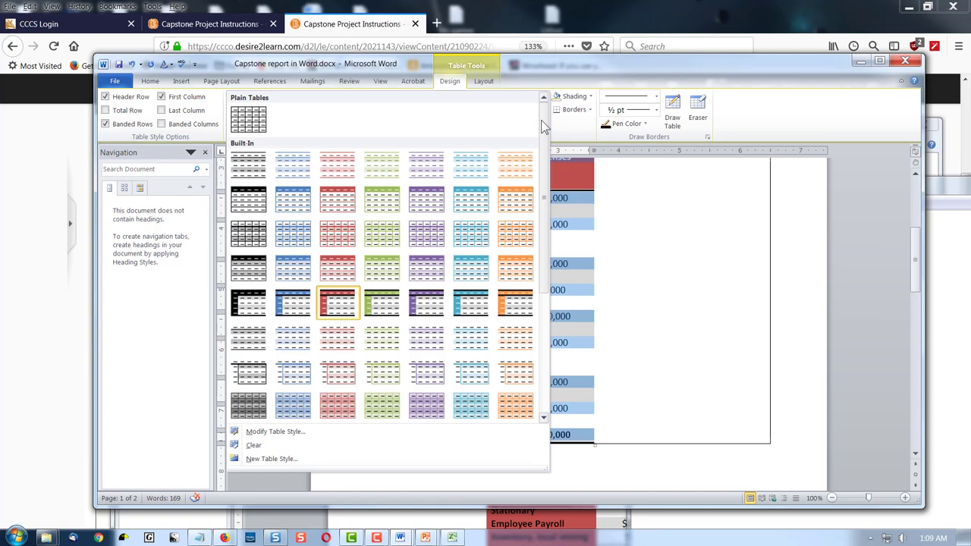
pyautogui.click(251, 270)
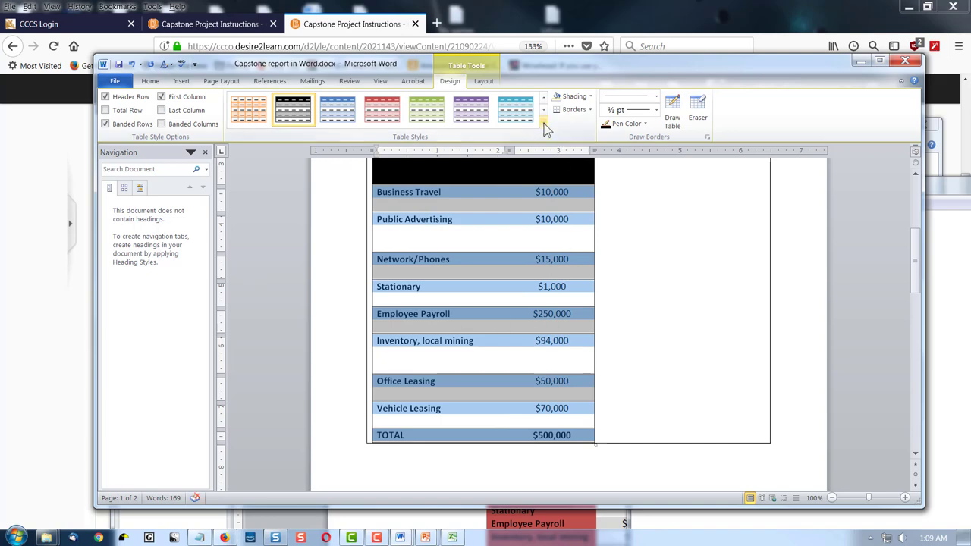
# - Reapply the red table style with the solid red first column to the expenses table and deselect it
pyautogui.click(544, 124)
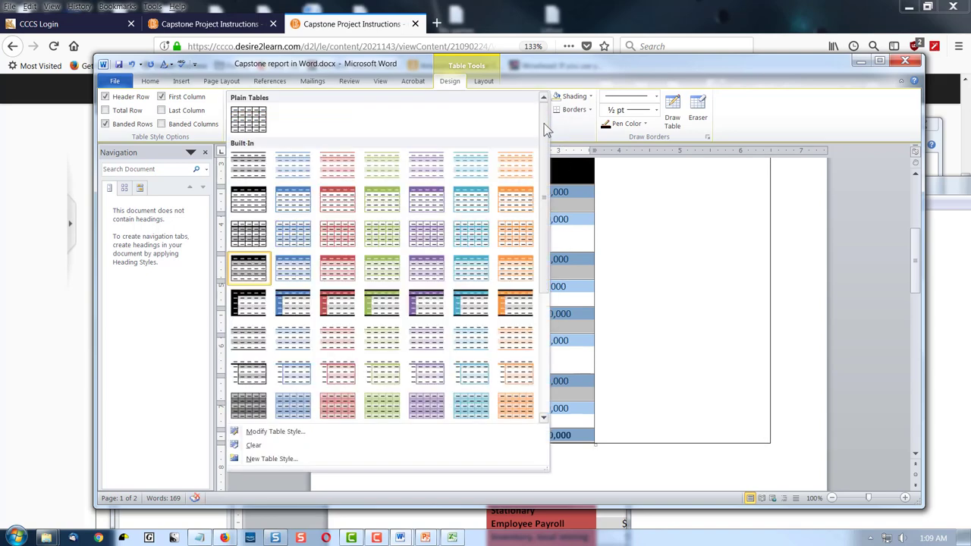
pyautogui.click(338, 304)
pyautogui.click(753, 281)
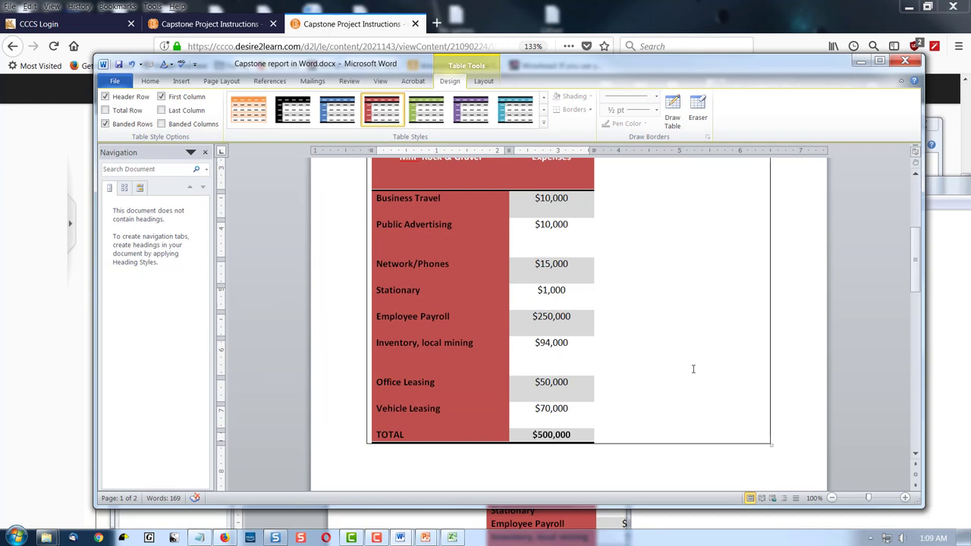
# - Select the whole nested expenses table and center it horizontally inside the outer single-cell table
pyautogui.scroll(1, 693, 368)
pyautogui.scroll(-1, 693, 366)
pyautogui.scroll(2, 592, 329)
pyautogui.click(368, 205)
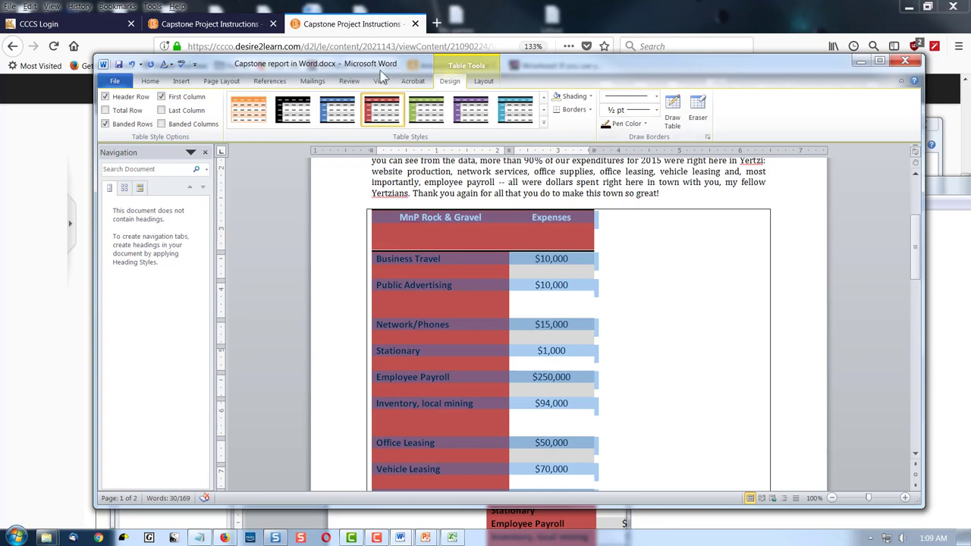
pyautogui.click(148, 81)
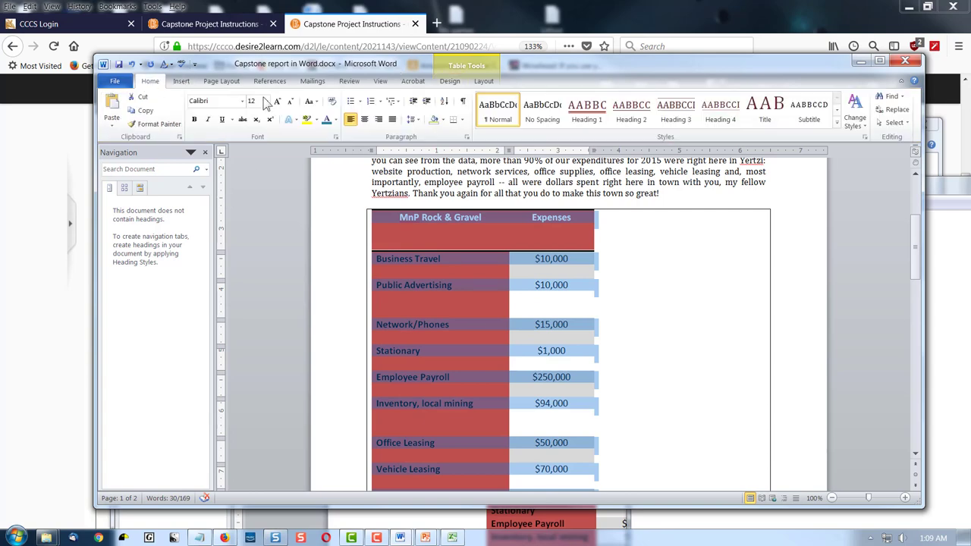
pyautogui.click(364, 120)
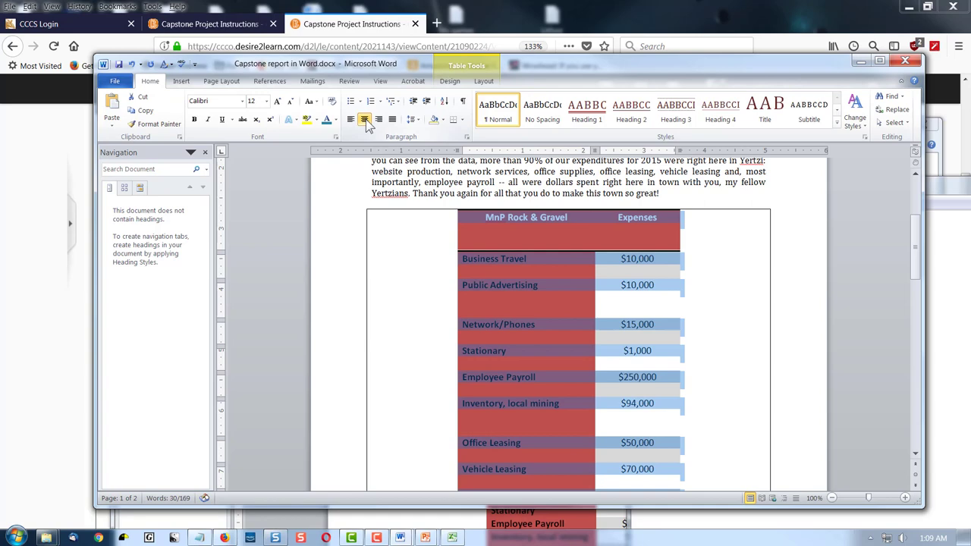
pyautogui.click(840, 278)
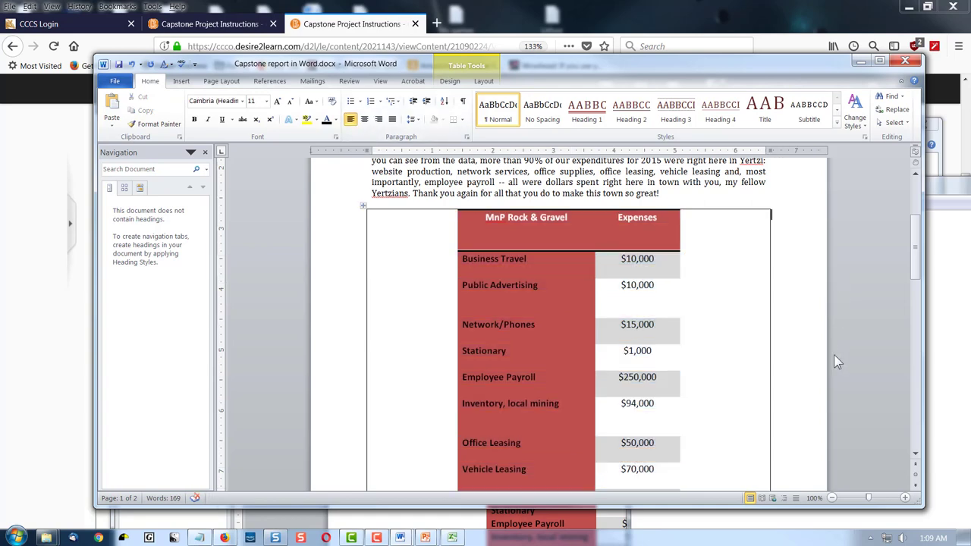
# - Review the space below the expenses table and the pie chart on page 2 of the report
pyautogui.scroll(-5, 835, 356)
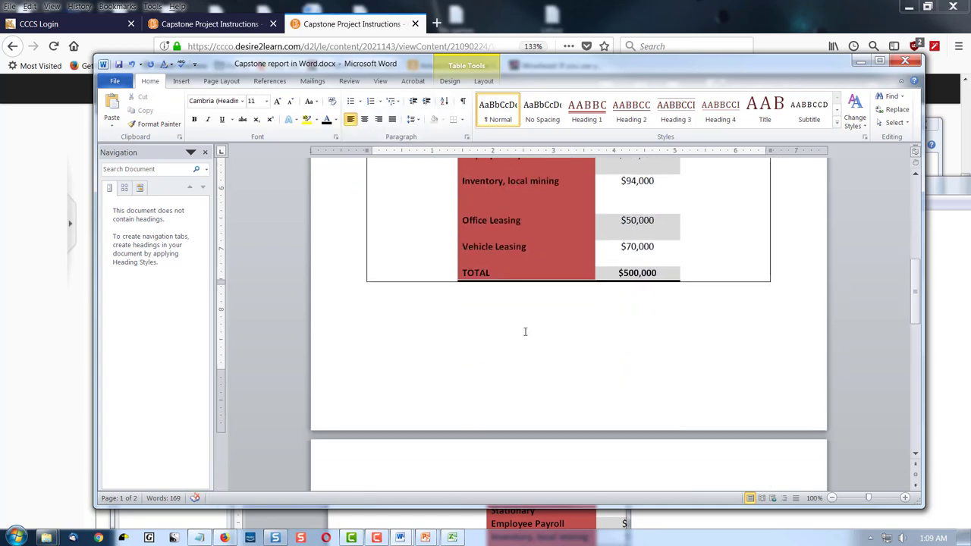
pyautogui.scroll(-3, 525, 332)
pyautogui.scroll(1, 486, 326)
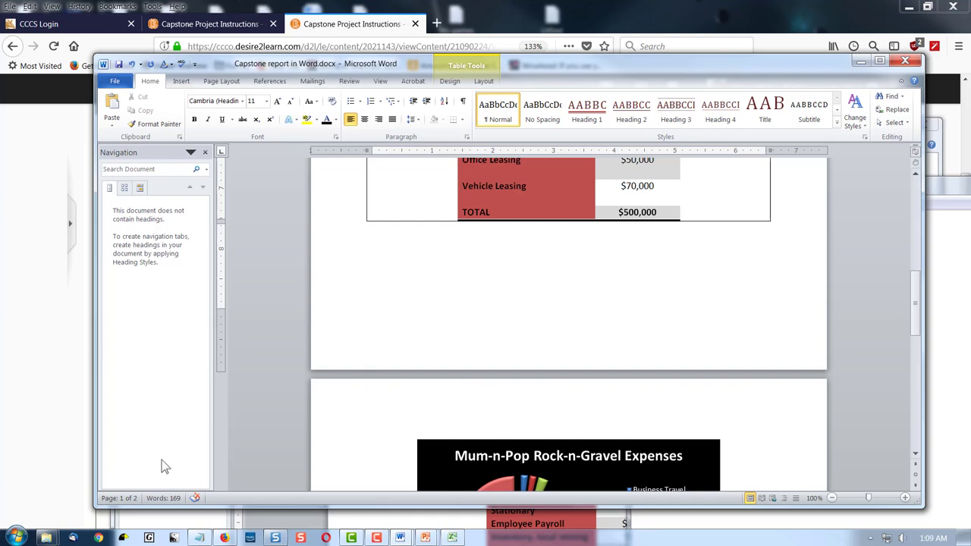
pyautogui.scroll(-5, 731, 357)
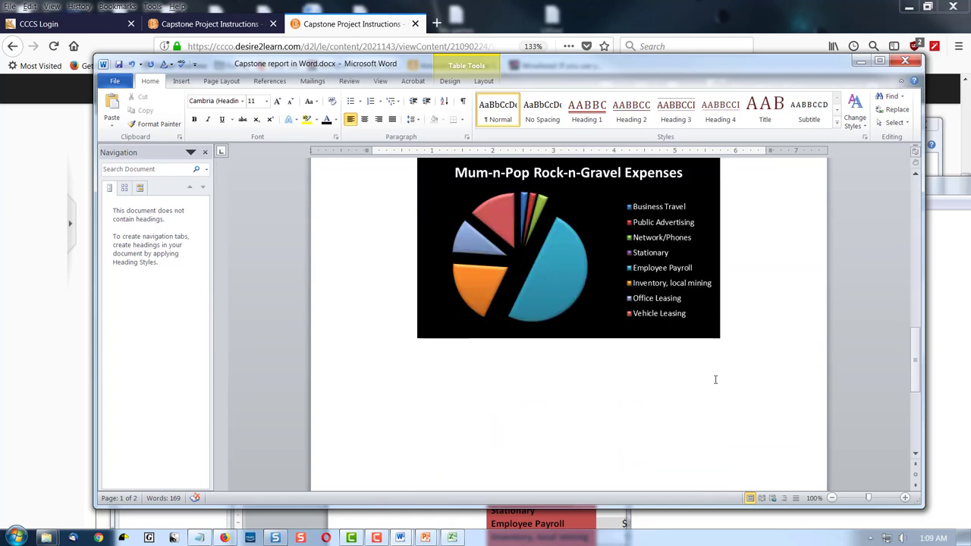
pyautogui.scroll(-1, 715, 380)
pyautogui.click(570, 382)
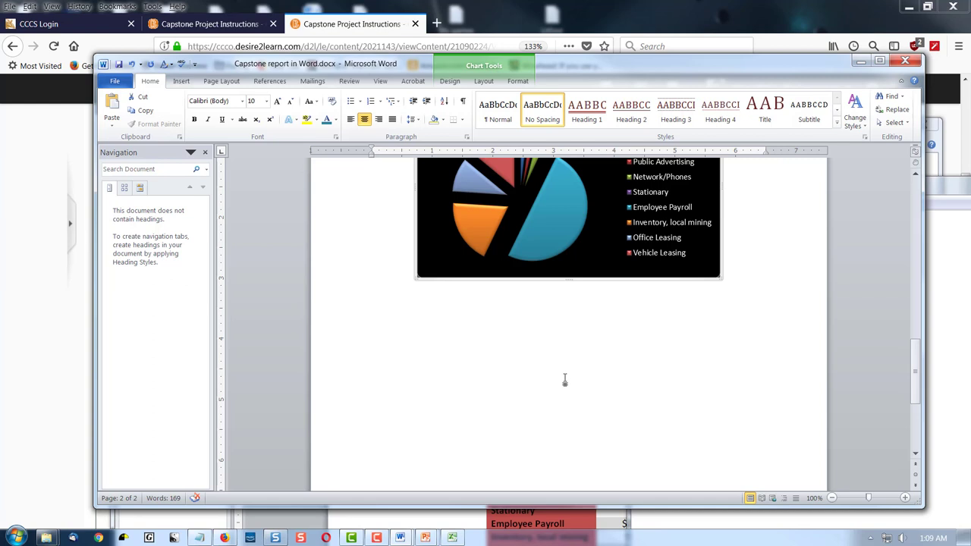
pyautogui.scroll(1, 706, 347)
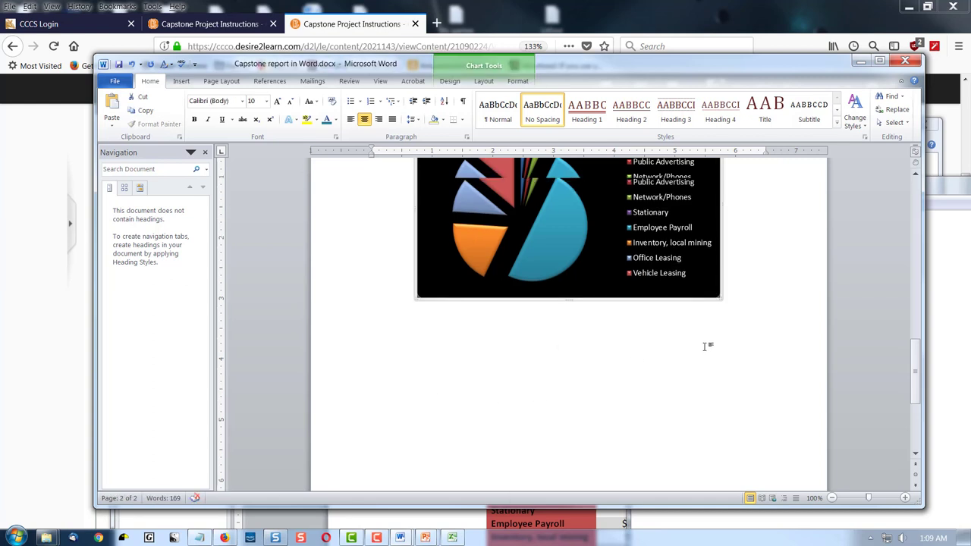
pyautogui.scroll(1, 705, 347)
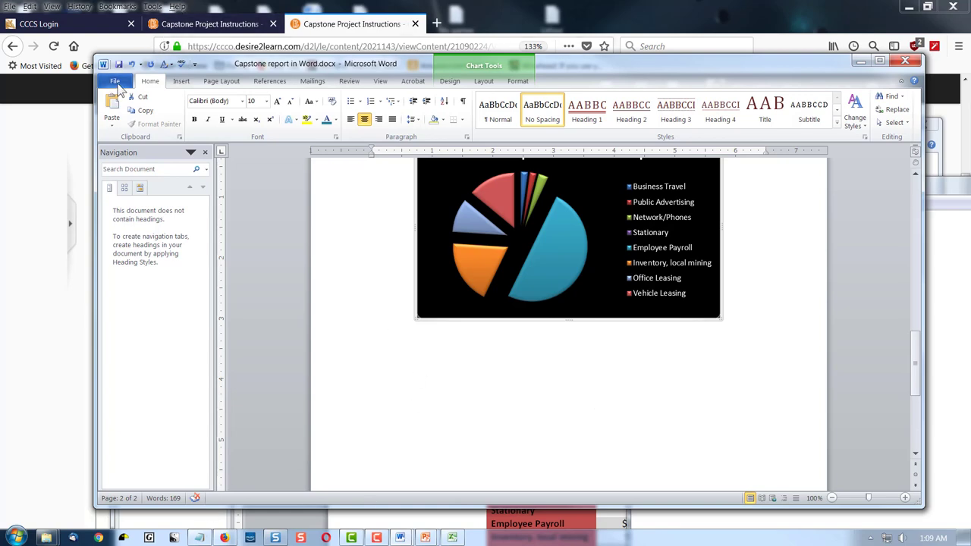
# - Create a new blank document and add a run of twelve empty lines
pyautogui.click(116, 81)
pyautogui.click(118, 230)
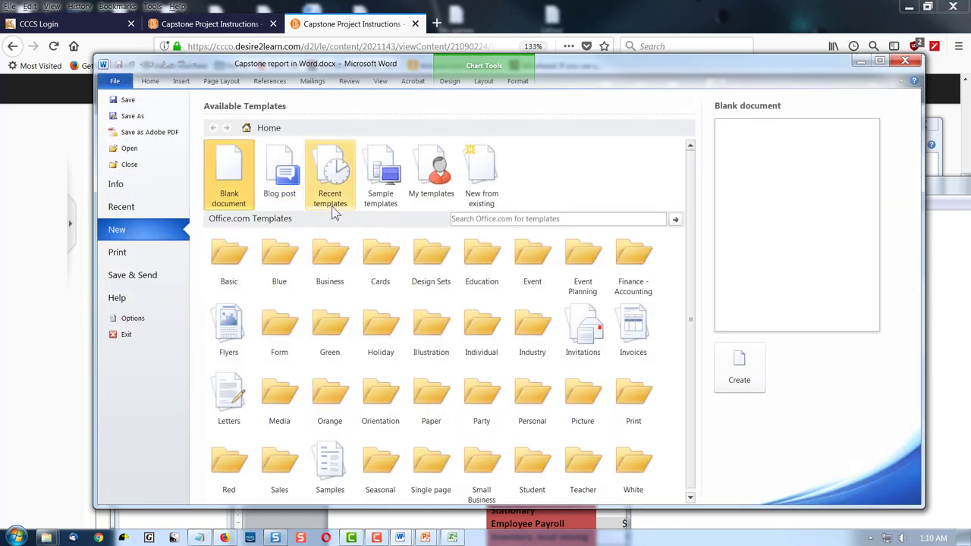
pyautogui.doubleClick(224, 192)
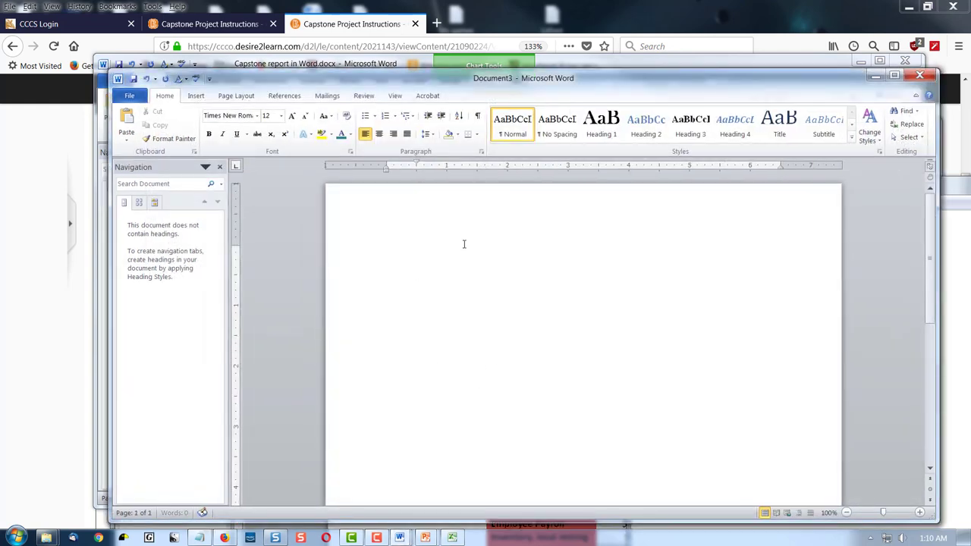
pyautogui.press('Return')
pyautogui.press('Return')
pyautogui.press('Return')
pyautogui.press('Return')
pyautogui.press('Return')
pyautogui.press('Return')
pyautogui.press('Return')
pyautogui.press('Return')
pyautogui.press('Return')
pyautogui.press('Return')
pyautogui.press('Return')
pyautogui.press('Return')
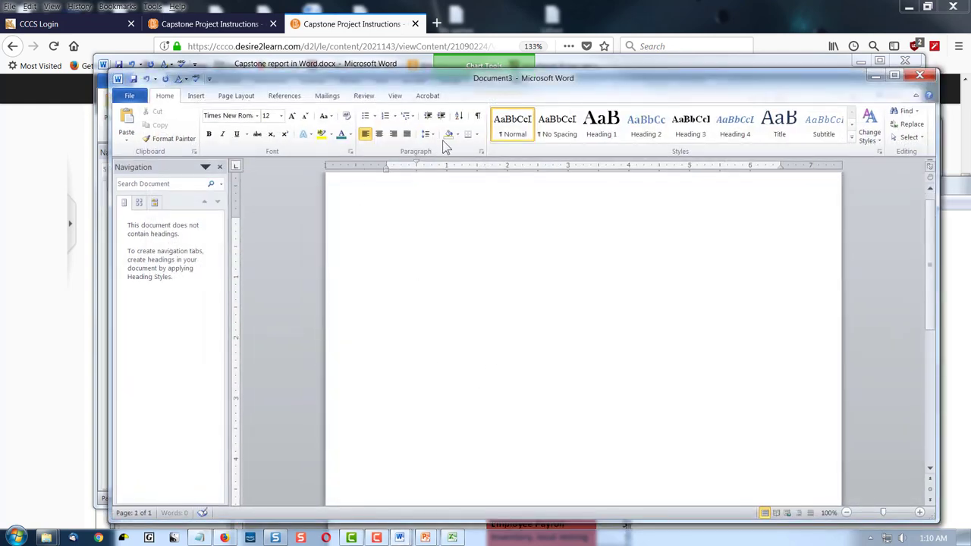
# - Show the paragraph marks and apply the No Spacing style to all the empty paragraphs
pyautogui.click(478, 117)
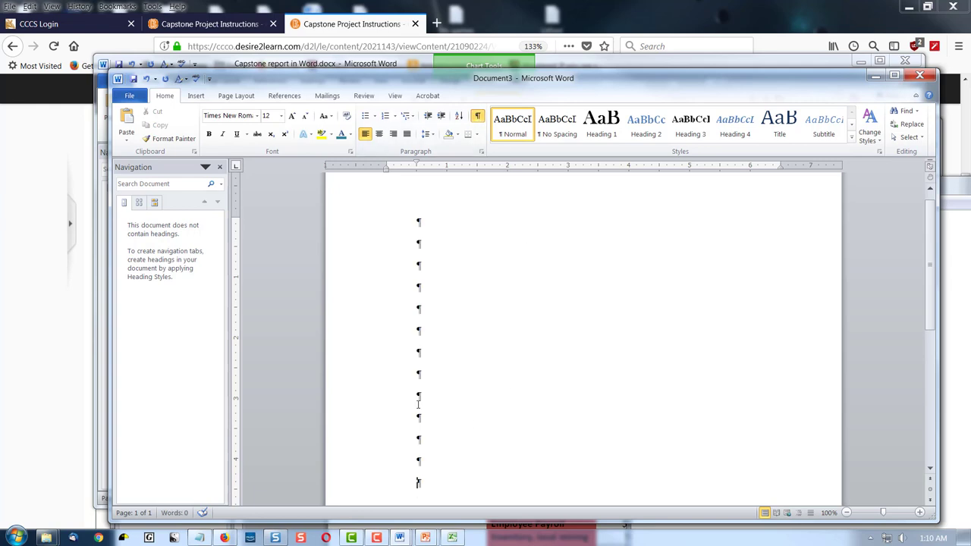
pyautogui.moveTo(402, 212); pyautogui.dragTo(454, 492)
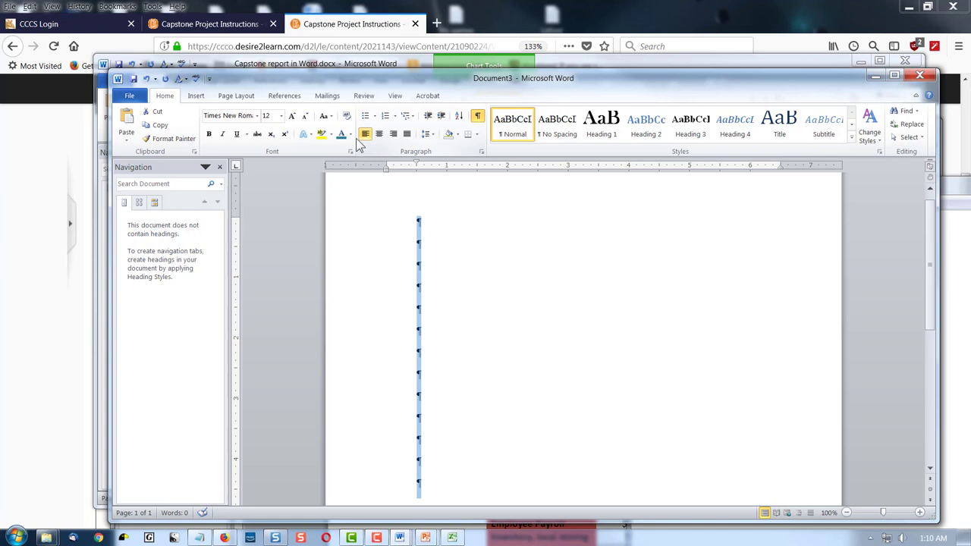
pyautogui.click(557, 127)
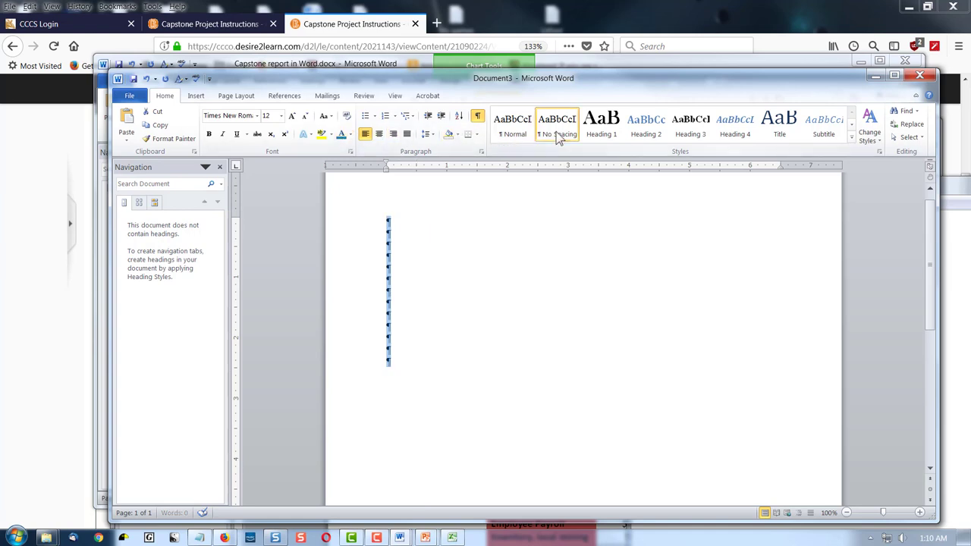
# - Paste the copied expenses table at a blank line in the middle of the empty paragraphs
pyautogui.click(393, 246)
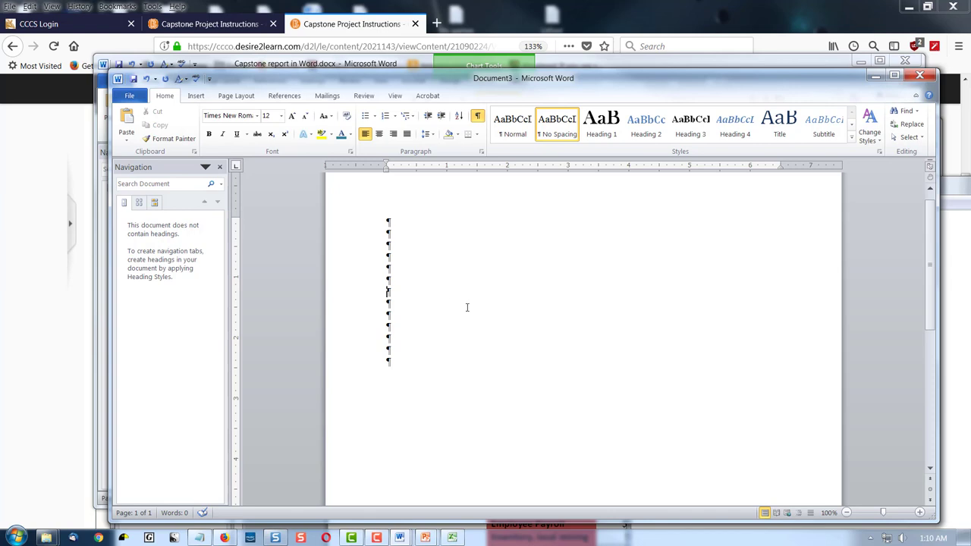
pyautogui.hotkey('ctrl', 'v')
pyautogui.scroll(-1, 736, 351)
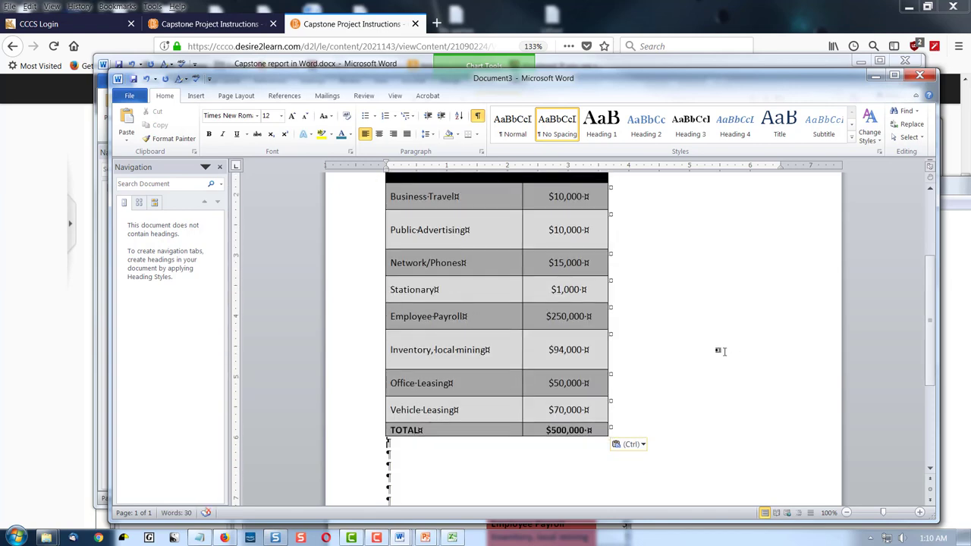
pyautogui.scroll(2, 661, 321)
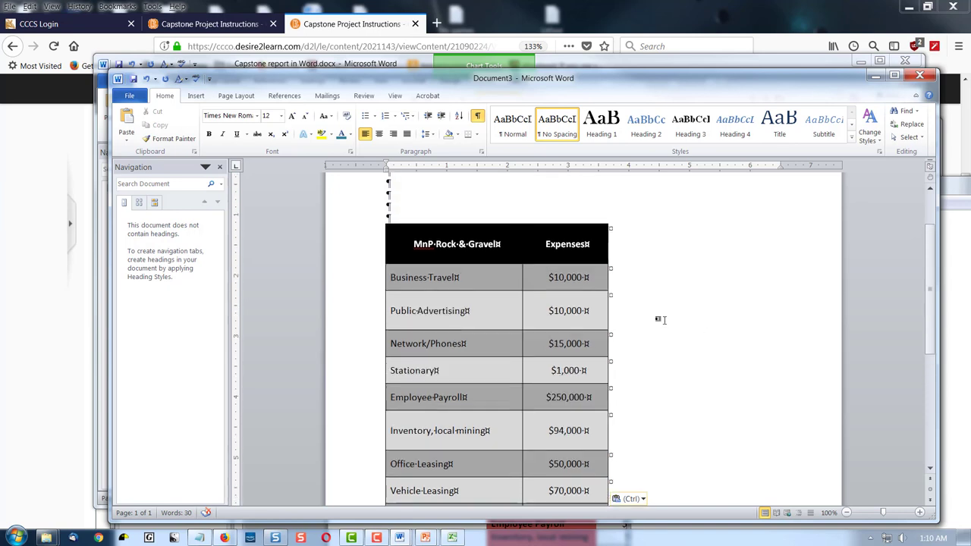
# - Select the whole pasted expenses table, center it between the page margins and deselect it
pyautogui.click(381, 219)
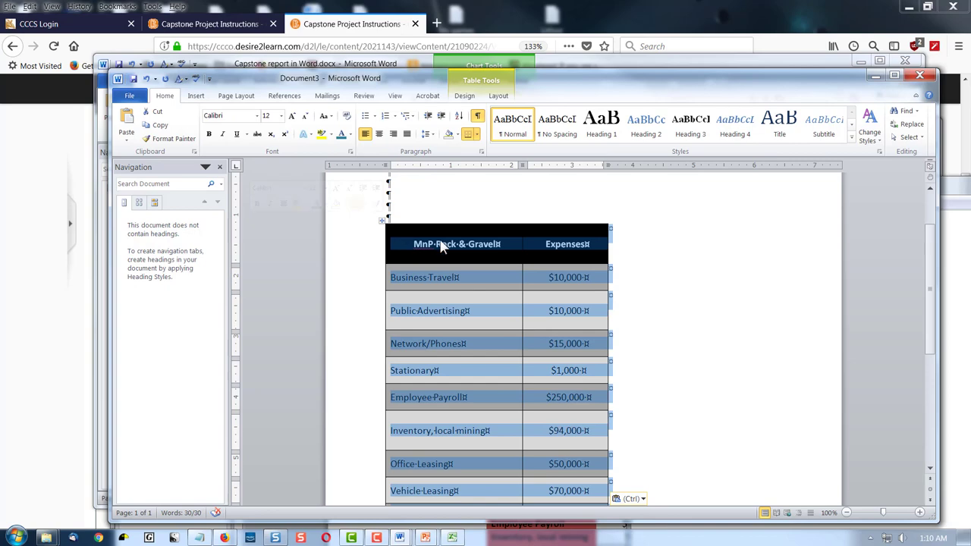
pyautogui.click(379, 134)
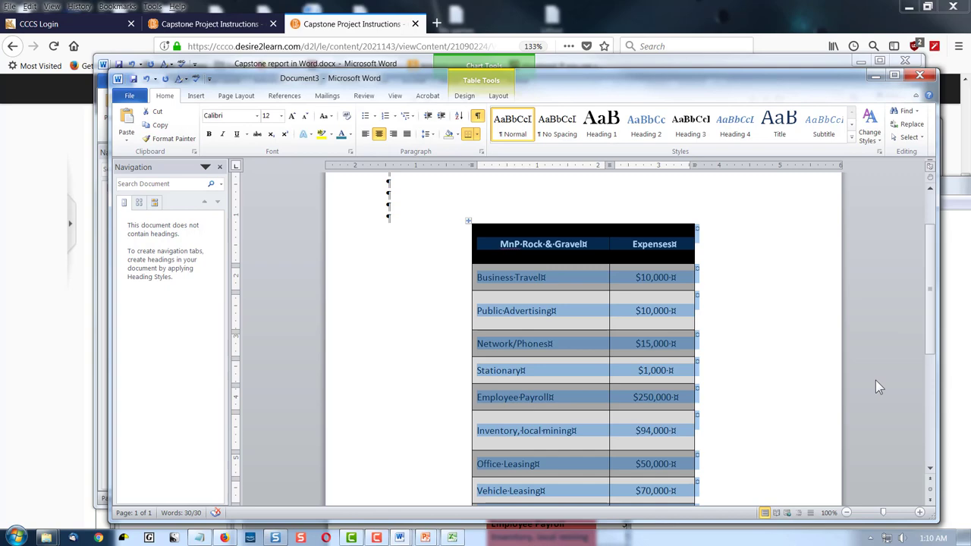
pyautogui.click(799, 320)
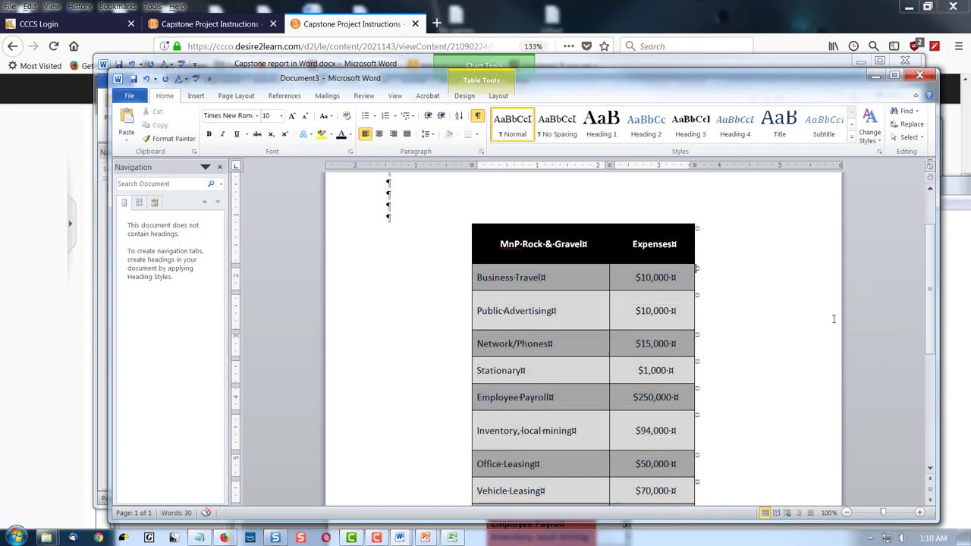
# - Return to the Capstone report and select and copy the outer single-cell table holding the red expenses table
pyautogui.scroll(3, 833, 318)
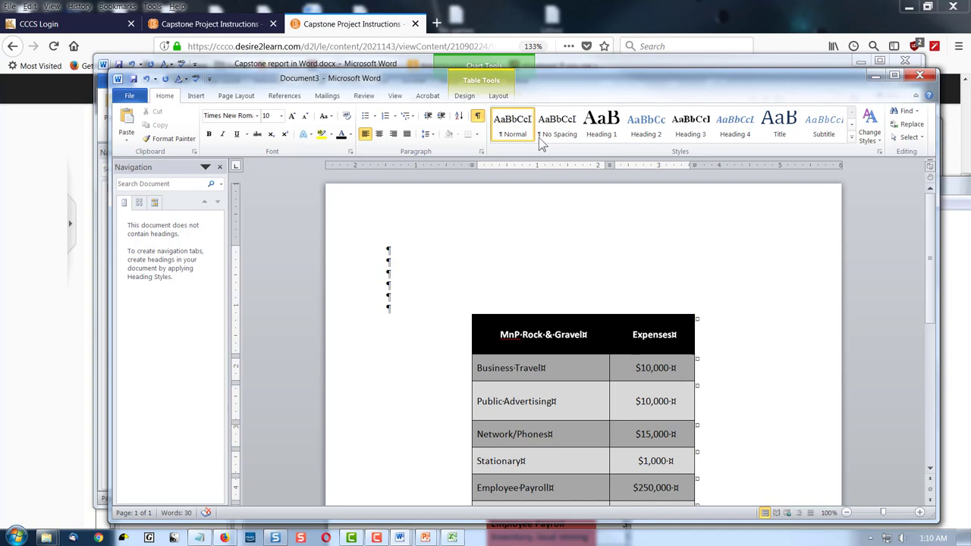
pyautogui.moveTo(672, 95); pyautogui.dragTo(963, 100)
pyautogui.hotkey('alt', 'Tab')
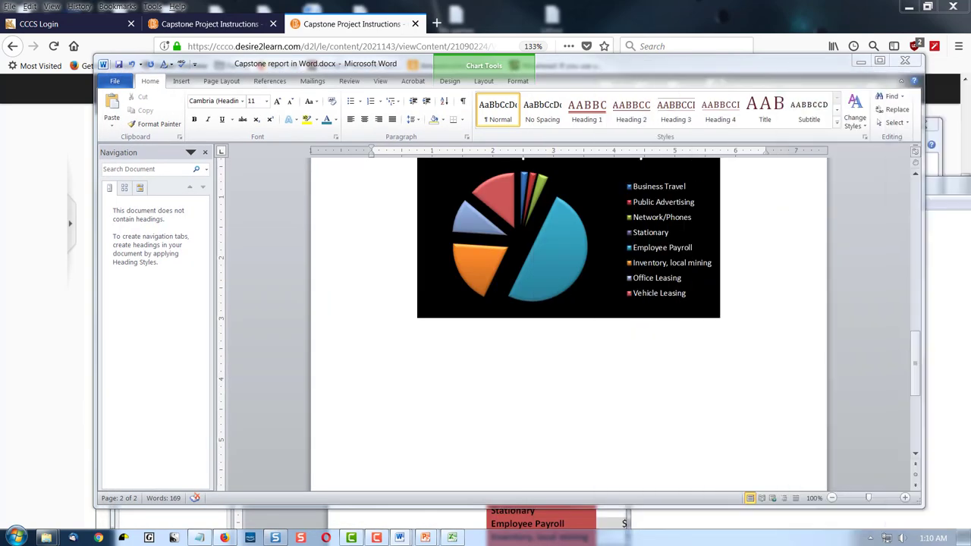
pyautogui.moveTo(915, 332); pyautogui.dragTo(928, 220)
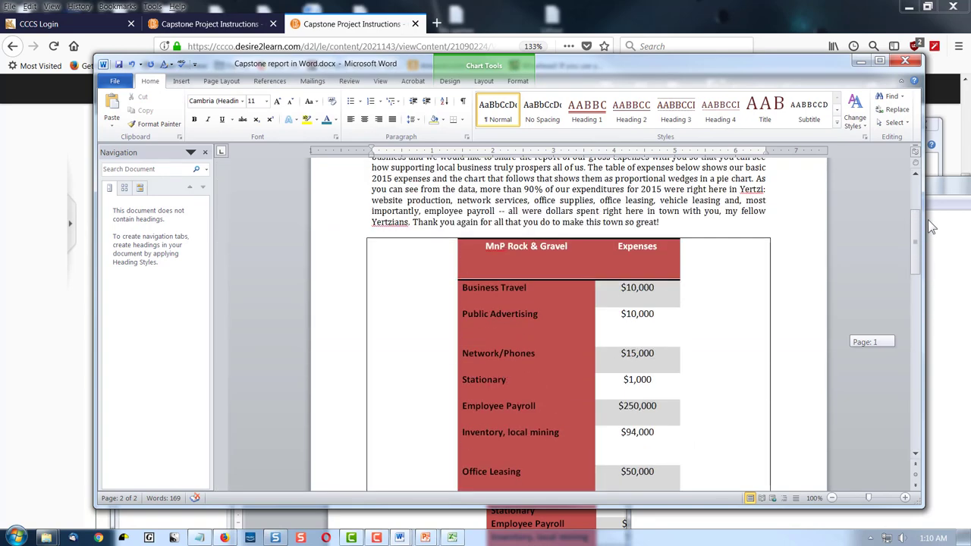
pyautogui.click(768, 262)
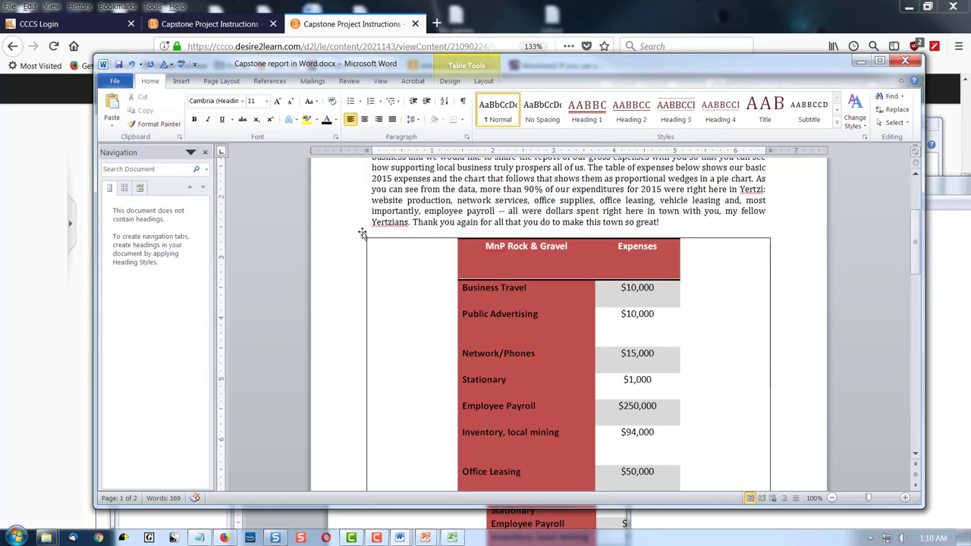
pyautogui.click(362, 235)
pyautogui.hotkey('ctrl', 'c')
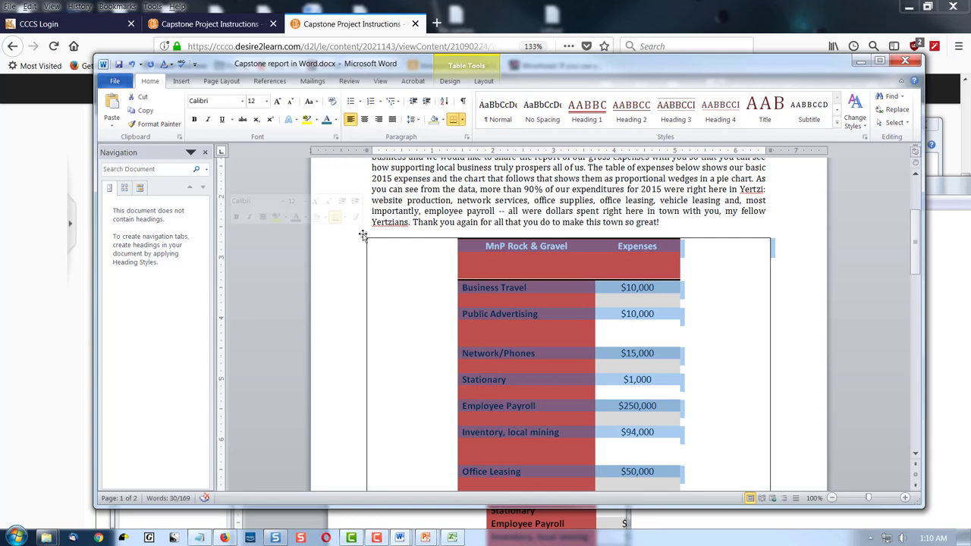
# - Deselect the outer table and bring up the table design options
pyautogui.click(770, 274)
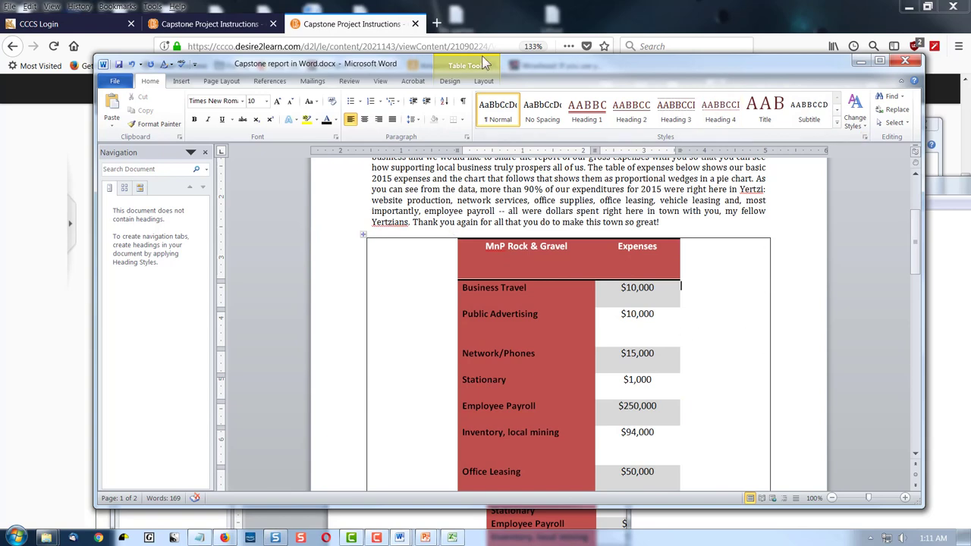
pyautogui.click(484, 82)
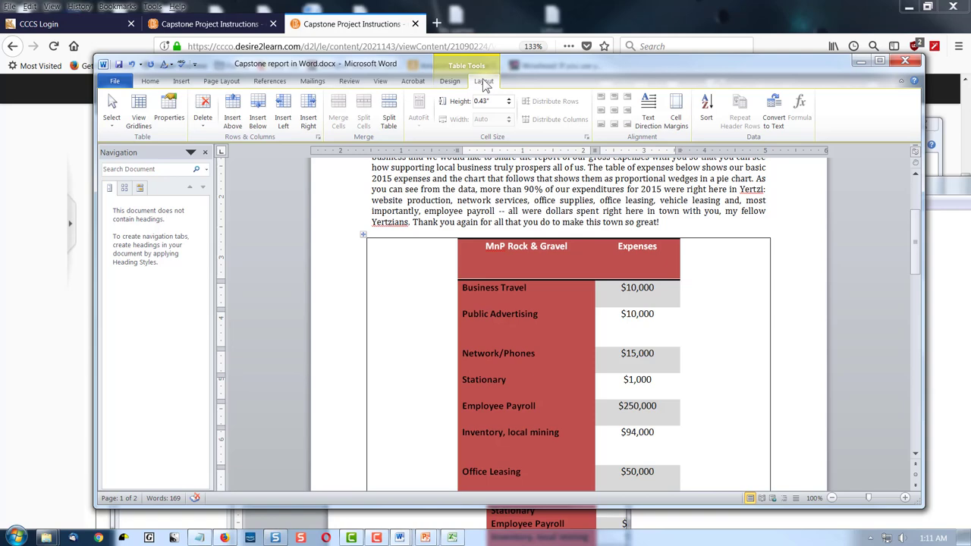
pyautogui.click(454, 83)
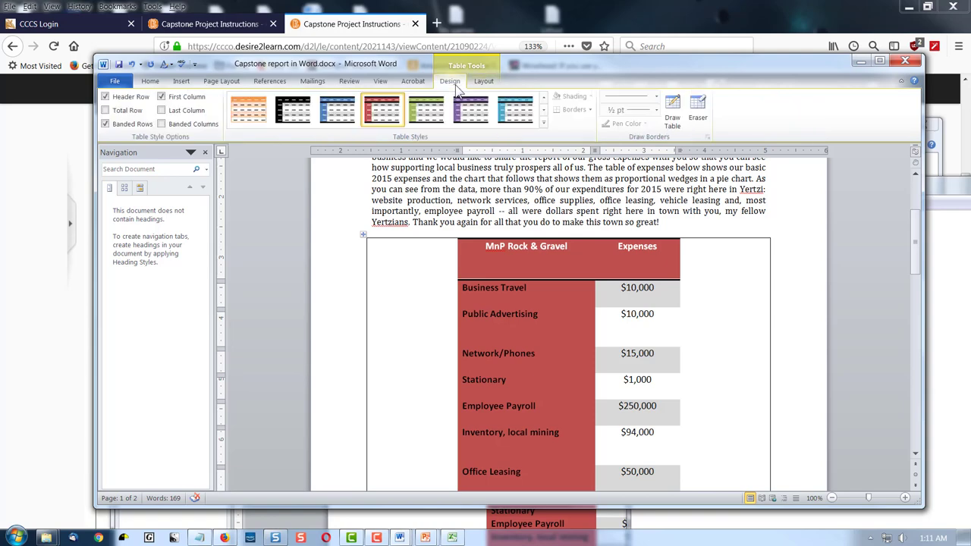
# - Remove all borders from the outer table that surrounds the red expenses table
pyautogui.click(589, 110)
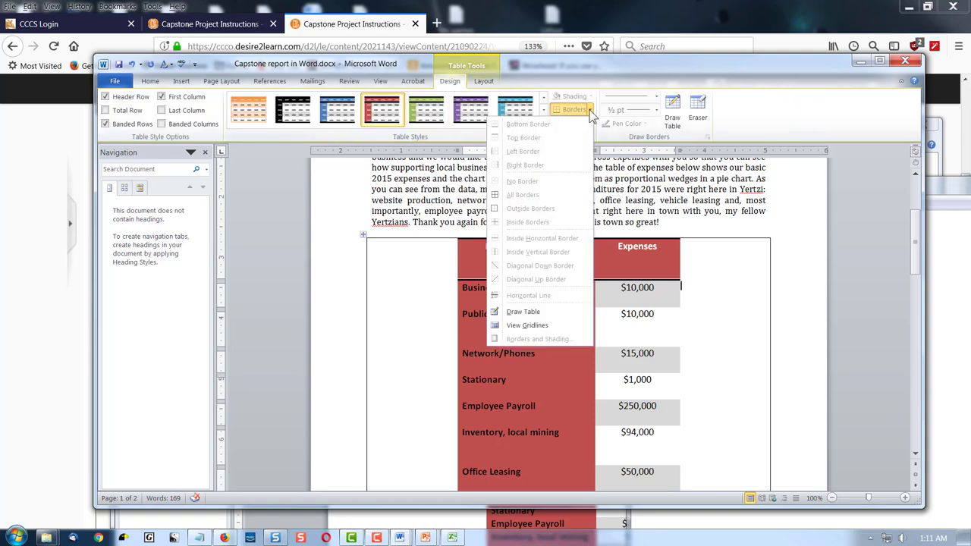
pyautogui.click(591, 113)
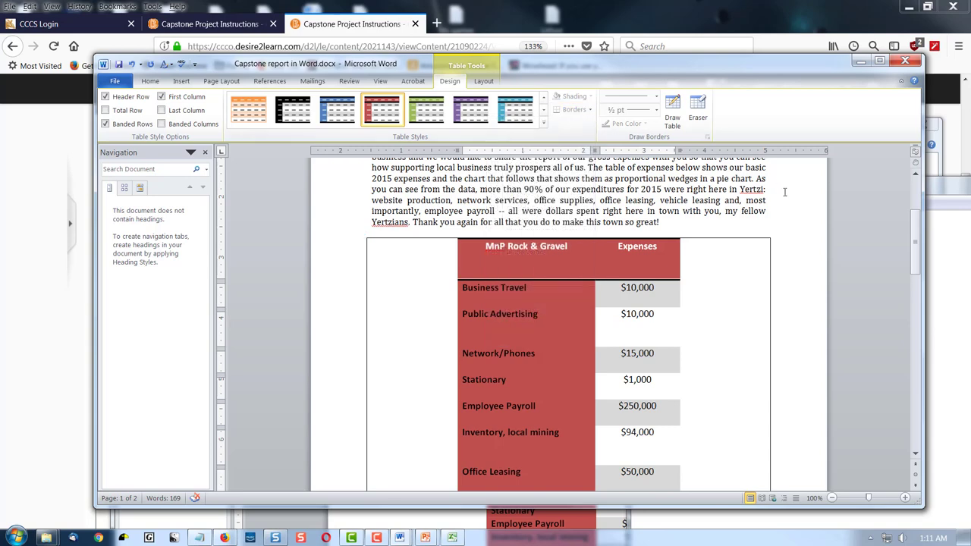
pyautogui.click(364, 236)
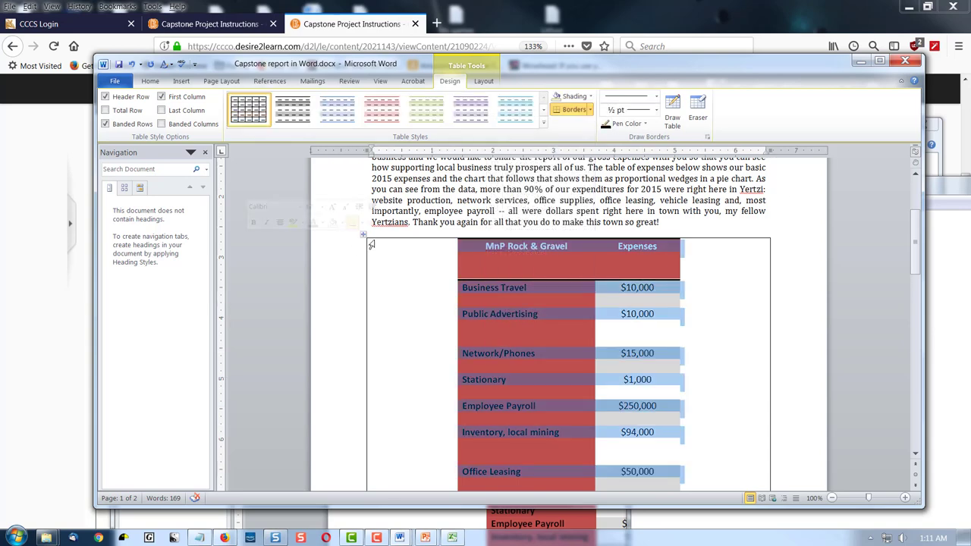
pyautogui.click(591, 110)
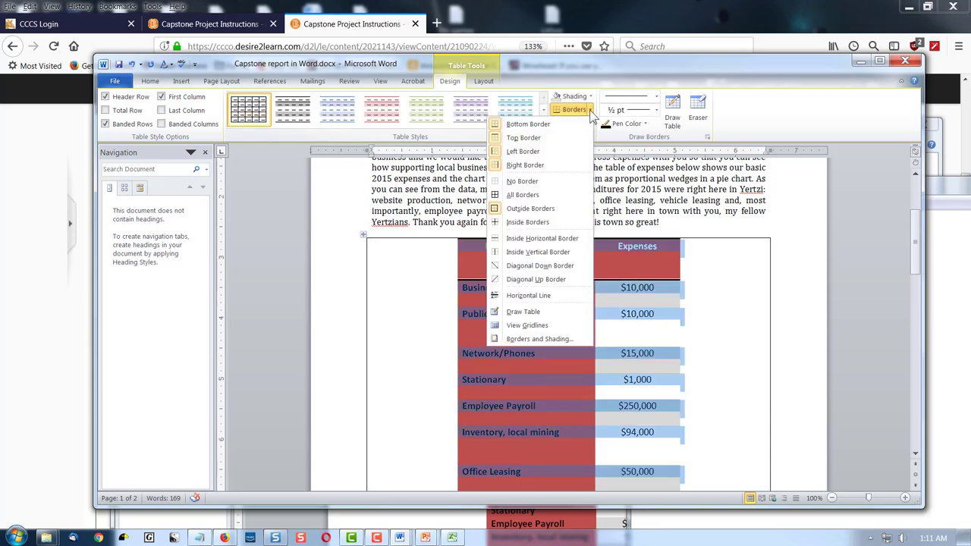
pyautogui.click(537, 180)
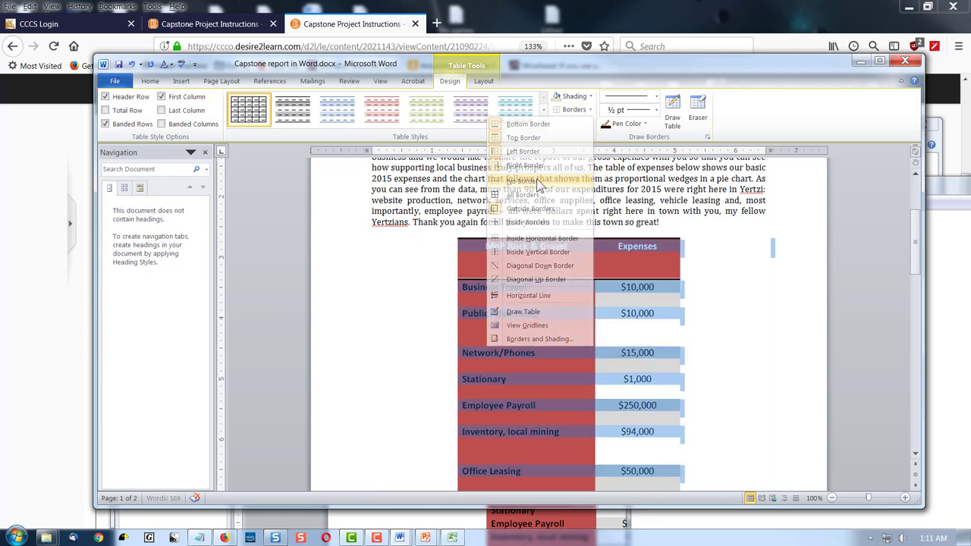
pyautogui.press('Left')
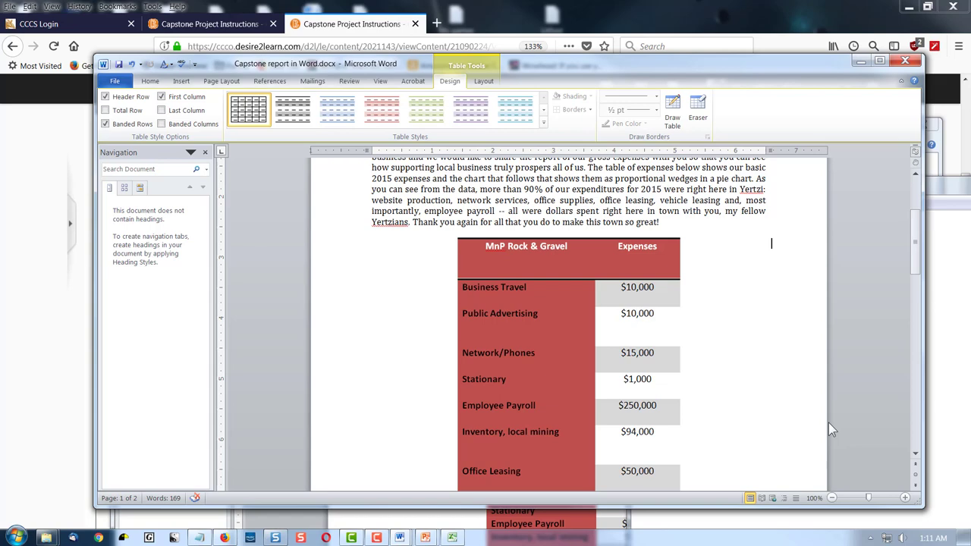
# - Add blank lines between the report's closing paragraph and the red expenses table
pyautogui.click(696, 221)
pyautogui.press('Return')
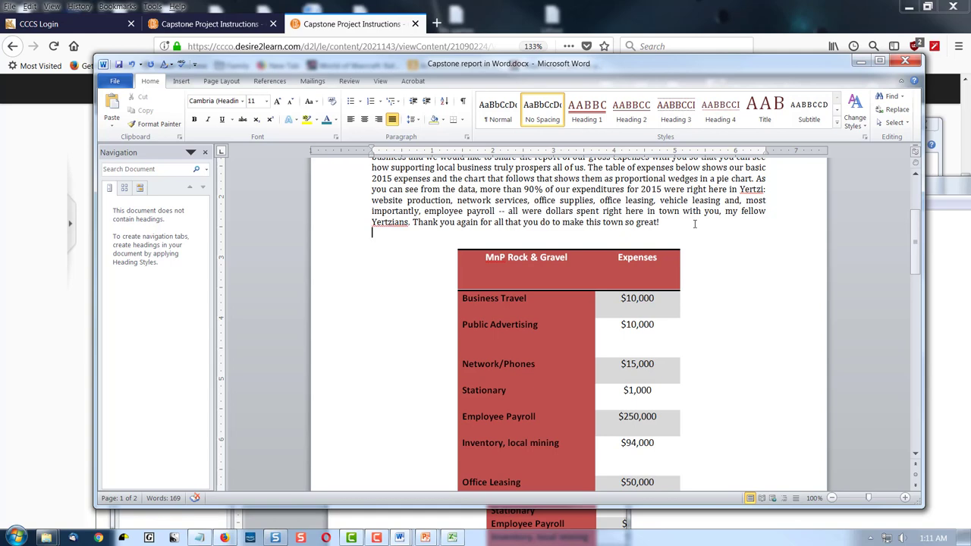
pyautogui.scroll(-3, 723, 366)
pyautogui.scroll(1, 721, 365)
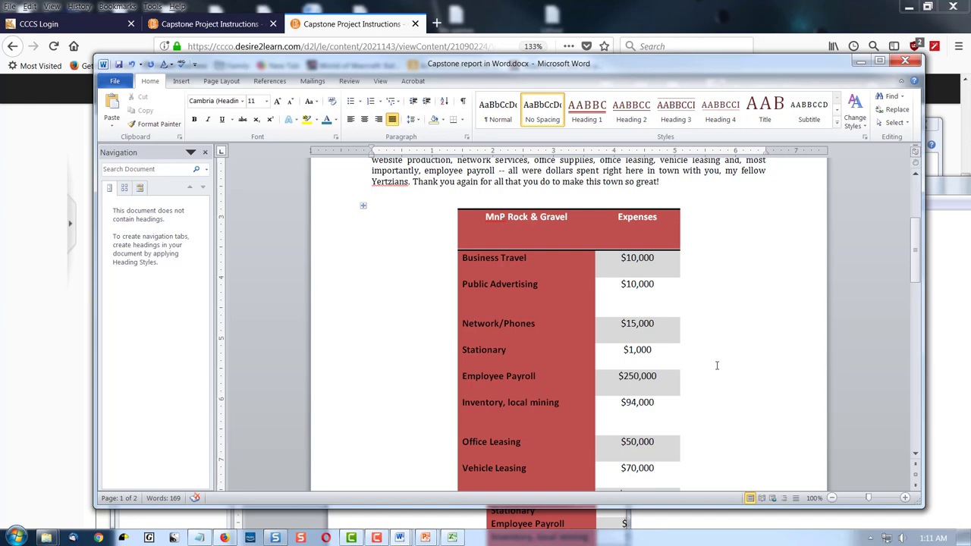
pyautogui.click(690, 190)
pyautogui.press('Return')
pyautogui.press('Return')
pyautogui.press('Return')
pyautogui.press('Return')
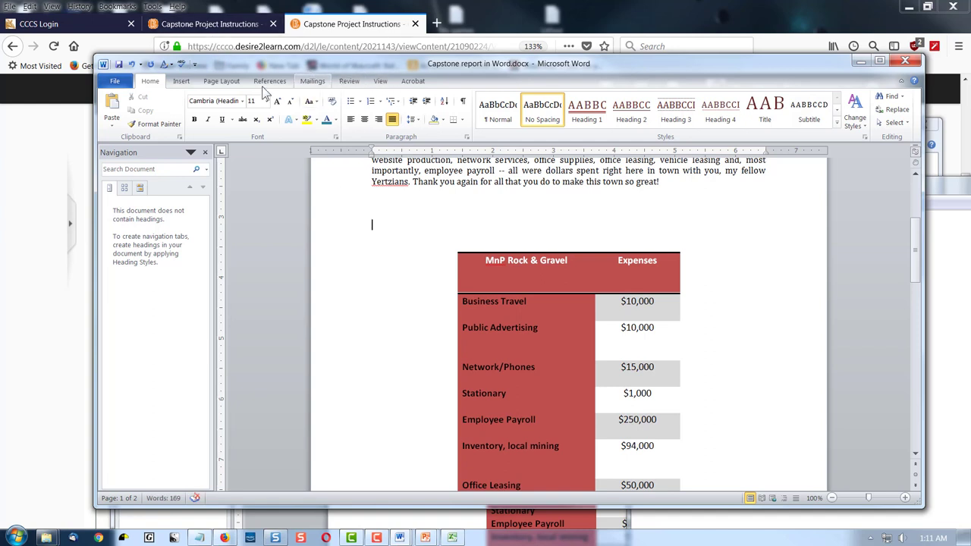
# - Insert a table of two columns and one row above the red table, and paste the copied expenses table into its first cell
pyautogui.click(180, 80)
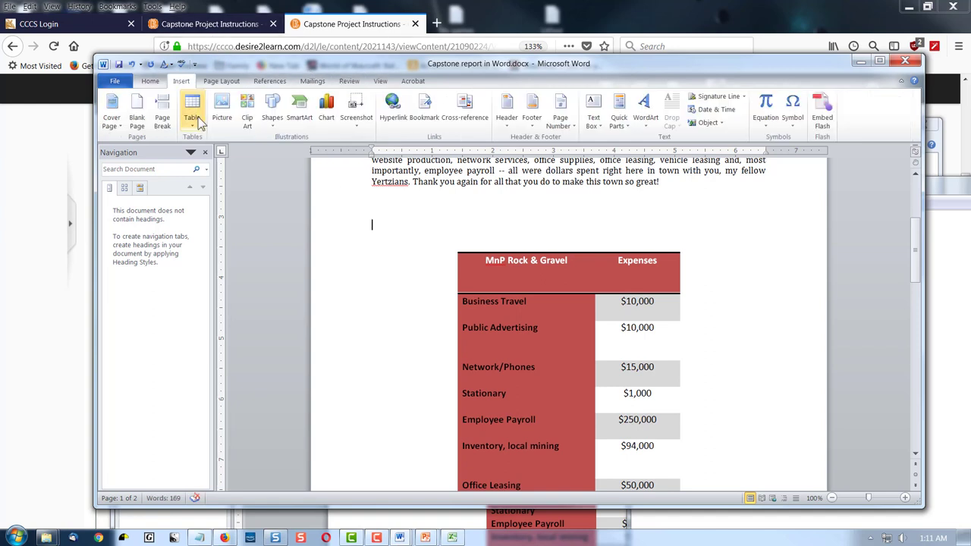
pyautogui.click(191, 118)
pyautogui.click(82, 150)
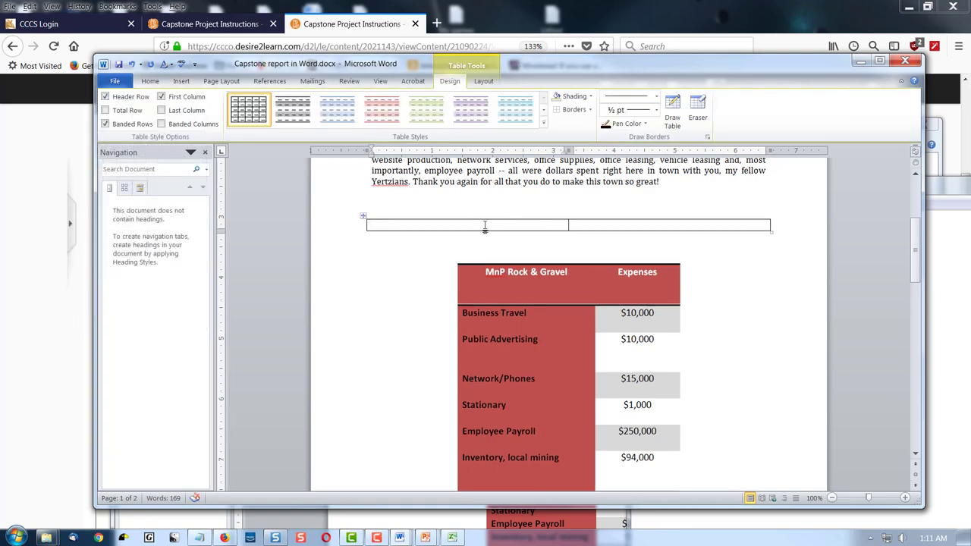
pyautogui.hotkey('ctrl', 'v')
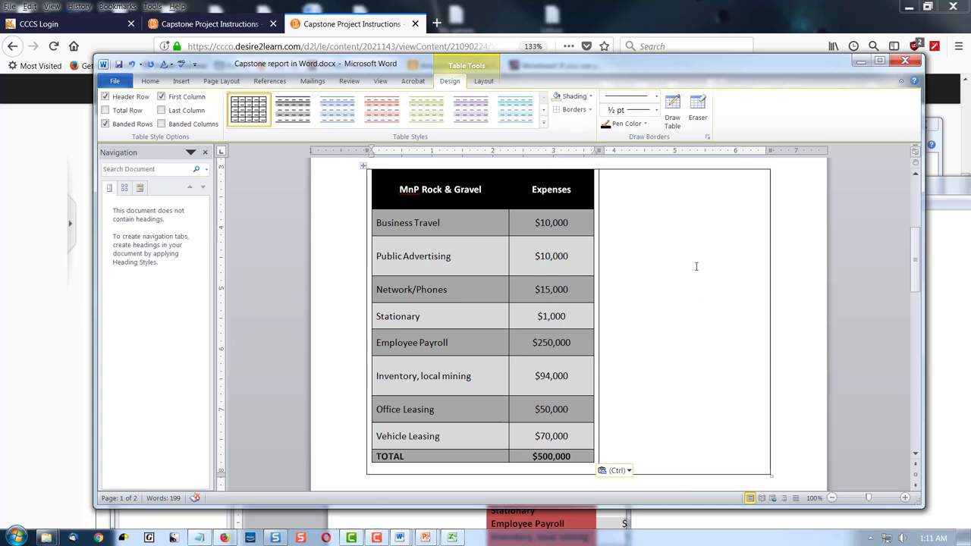
# - Copy the pie chart below the red expenses table and put the cursor in the new layout table's empty second cell
pyautogui.scroll(-10, 849, 379)
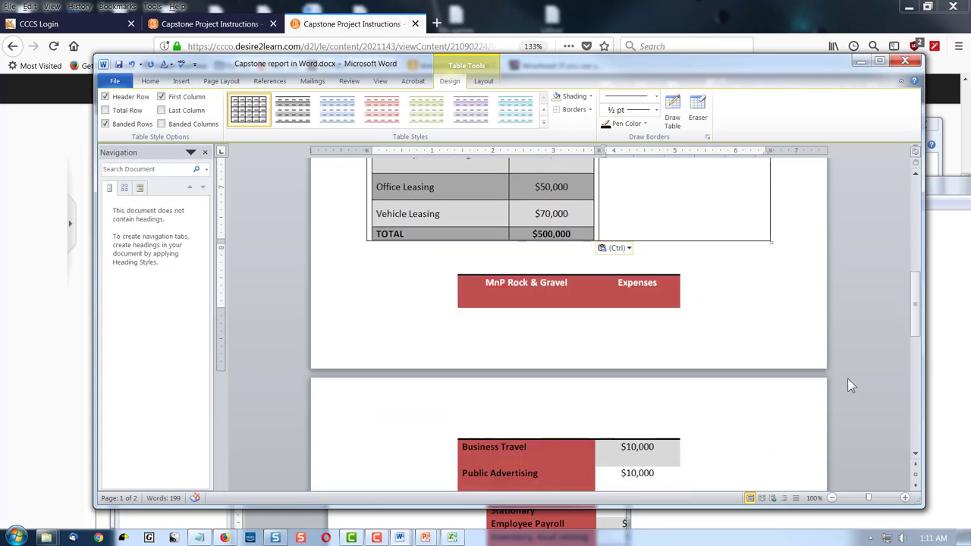
pyautogui.scroll(-4, 848, 379)
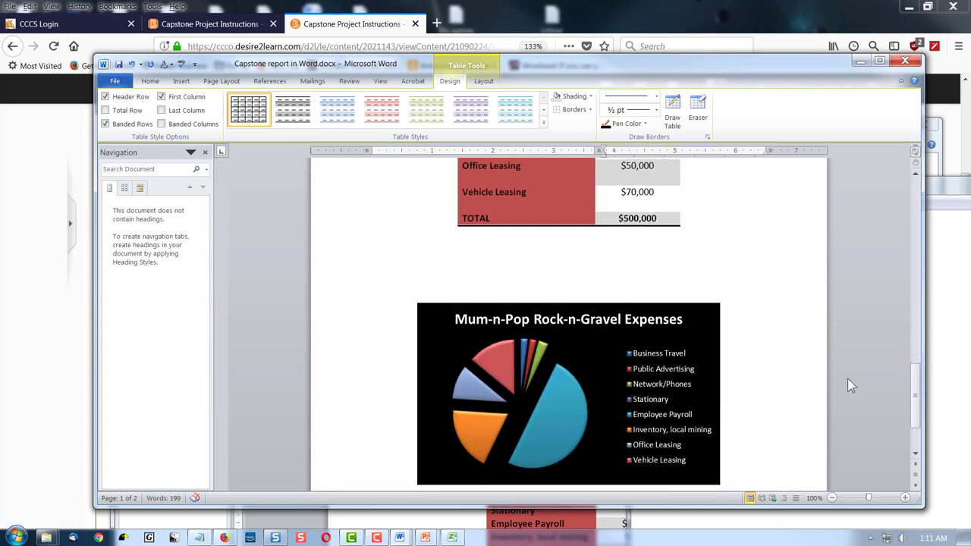
pyautogui.click(717, 331)
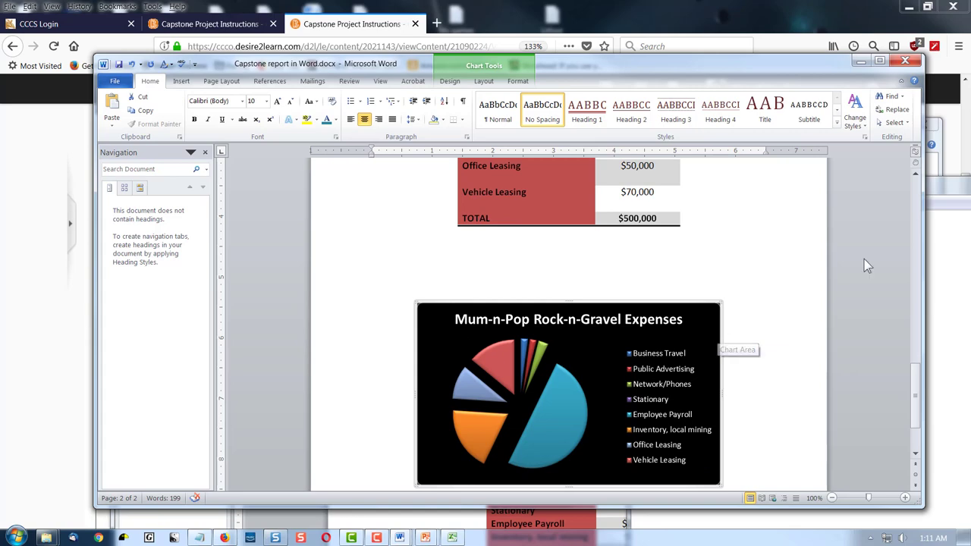
pyautogui.scroll(2, 861, 258)
pyautogui.scroll(15, 841, 254)
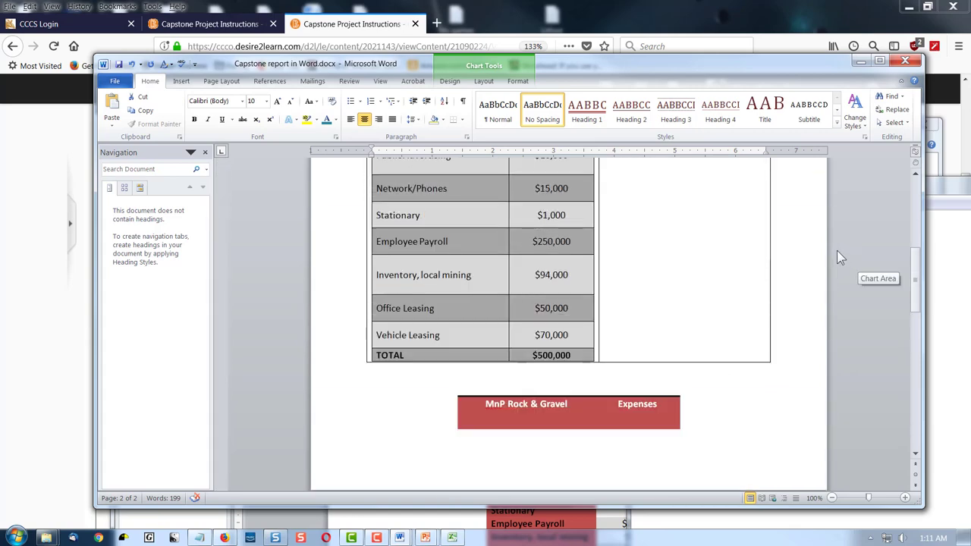
pyautogui.click(559, 381)
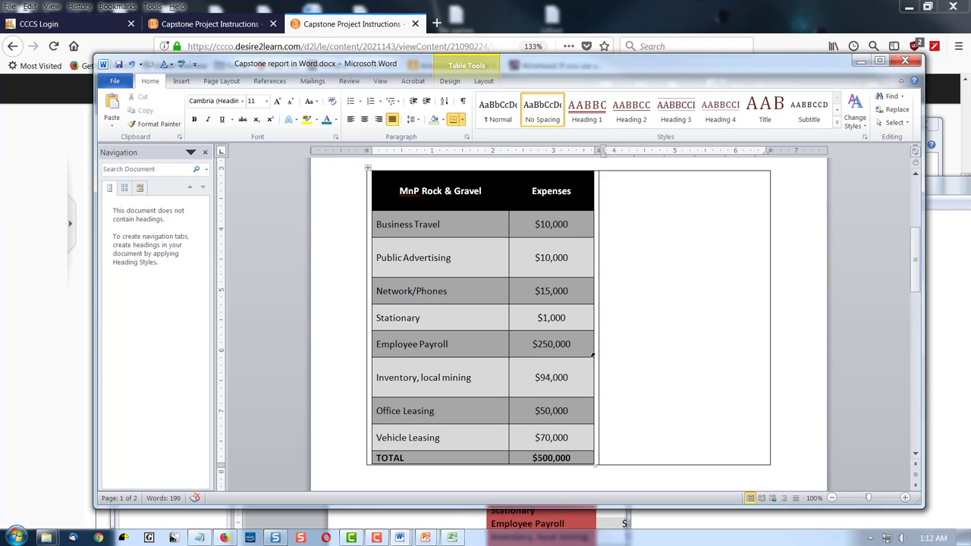
# - Narrow both columns of the nested expenses table to make more room beside it
pyautogui.moveTo(592, 349); pyautogui.dragTo(558, 349)
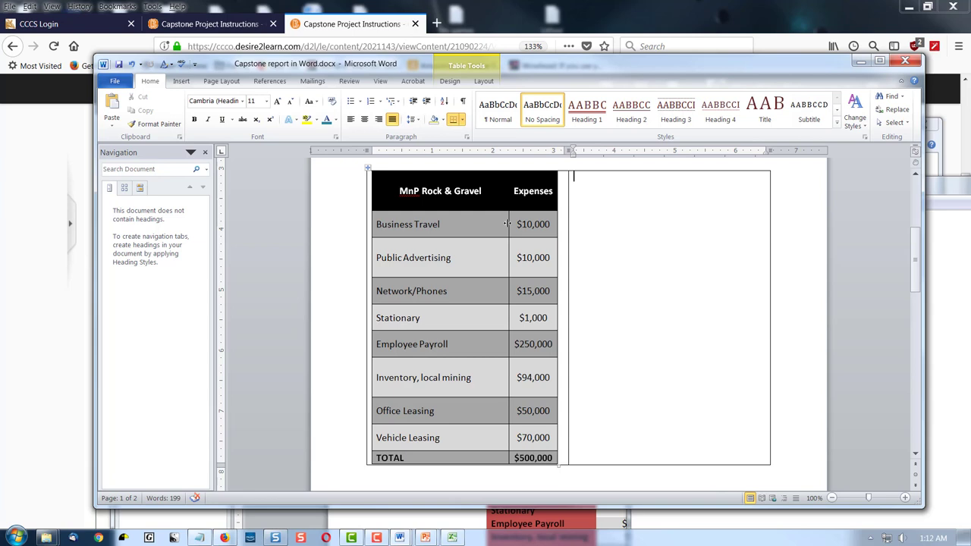
pyautogui.moveTo(507, 224); pyautogui.dragTo(477, 224)
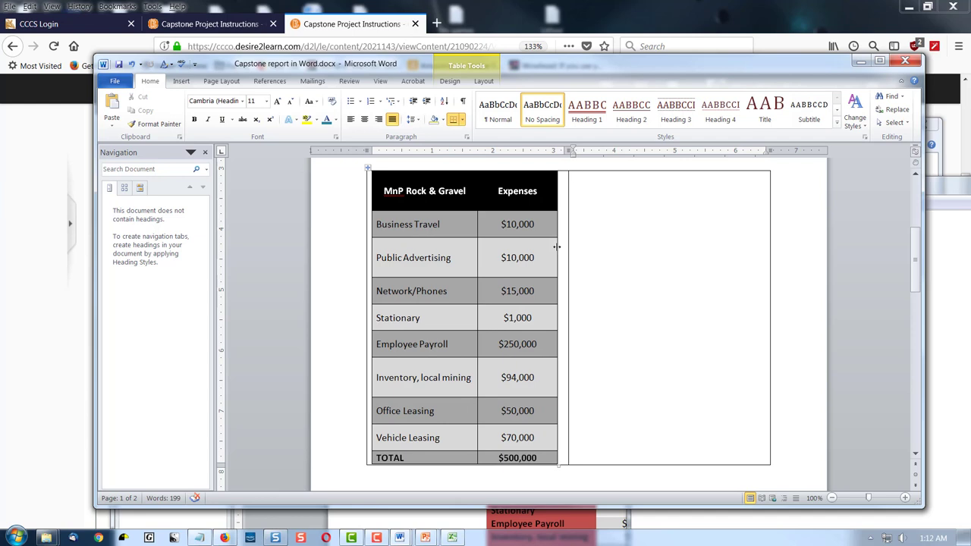
pyautogui.moveTo(556, 247); pyautogui.dragTo(545, 247)
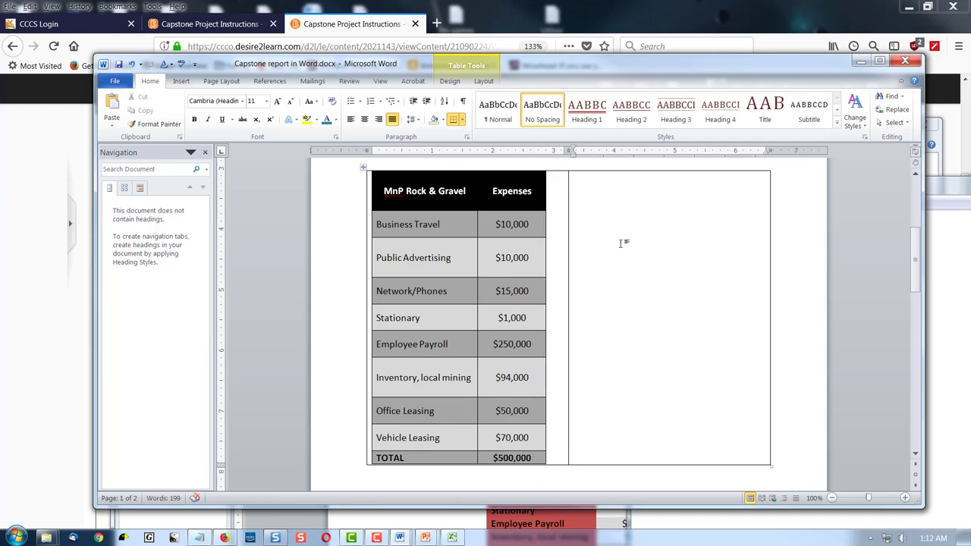
# - Paste the pie chart into the second cell, then reduce its width and stretch its height to better match the expenses table
pyautogui.hotkey('ctrl', 'v')
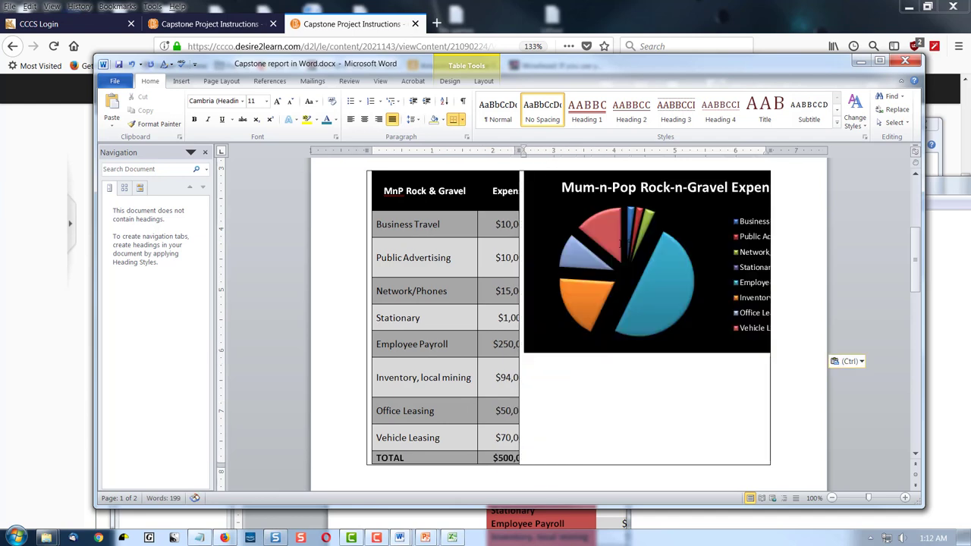
pyautogui.click(685, 353)
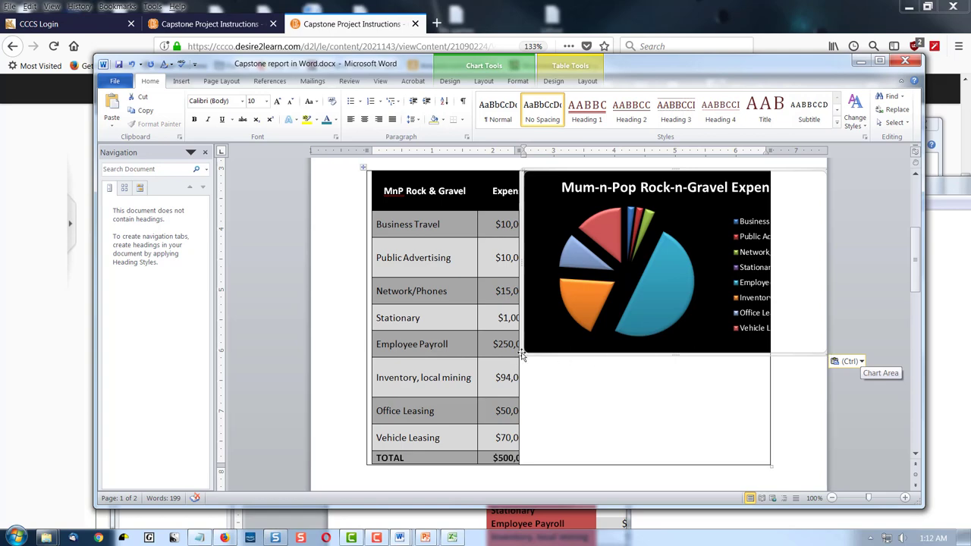
pyautogui.moveTo(522, 354); pyautogui.dragTo(583, 314)
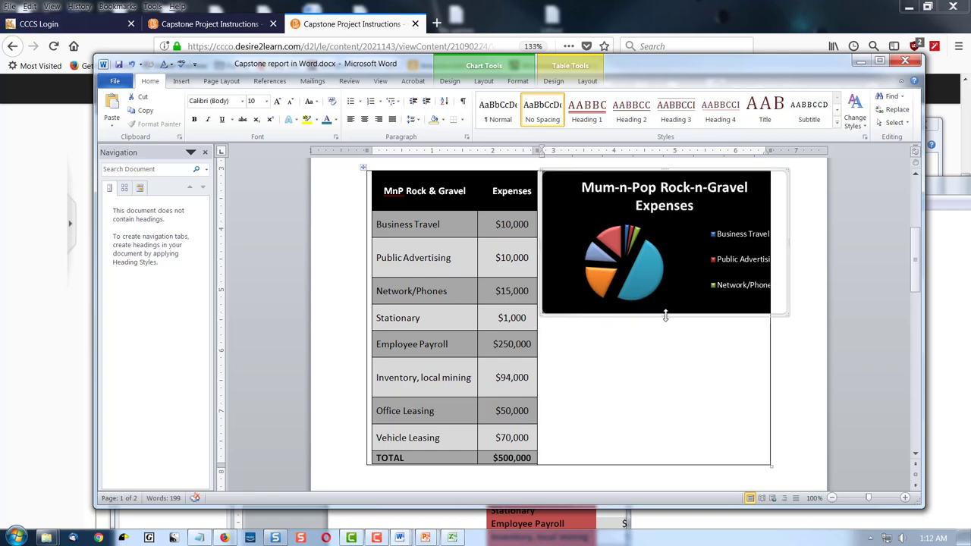
pyautogui.moveTo(665, 316); pyautogui.dragTo(656, 397)
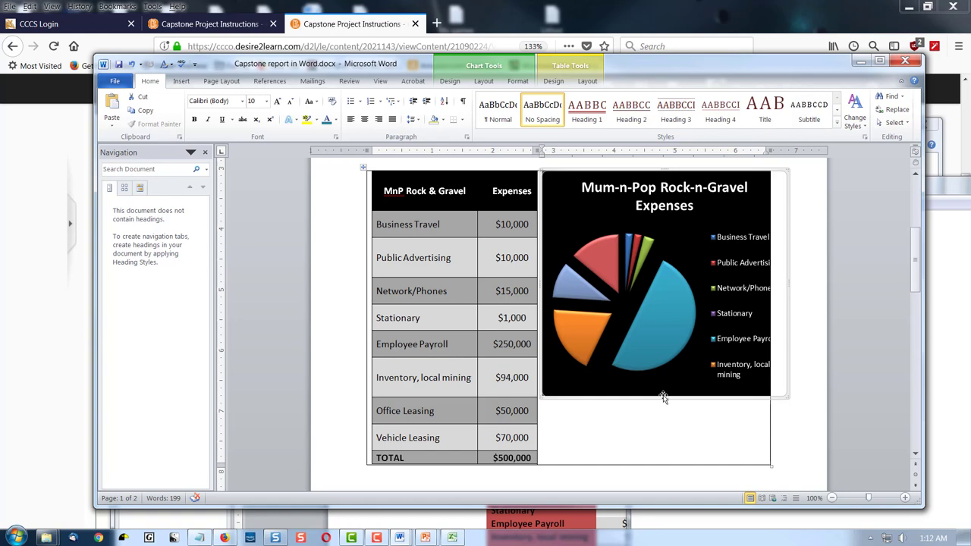
pyautogui.moveTo(662, 393); pyautogui.dragTo(676, 407)
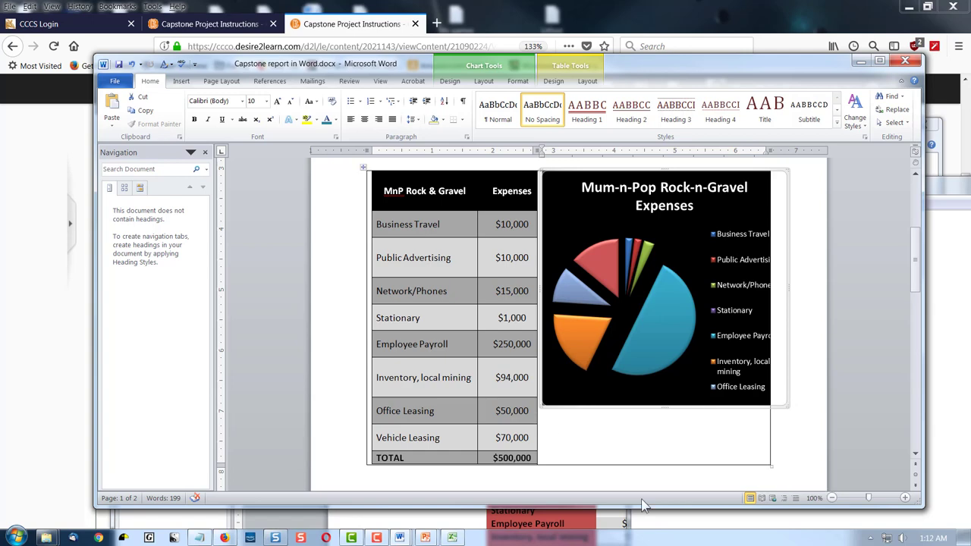
pyautogui.click(367, 168)
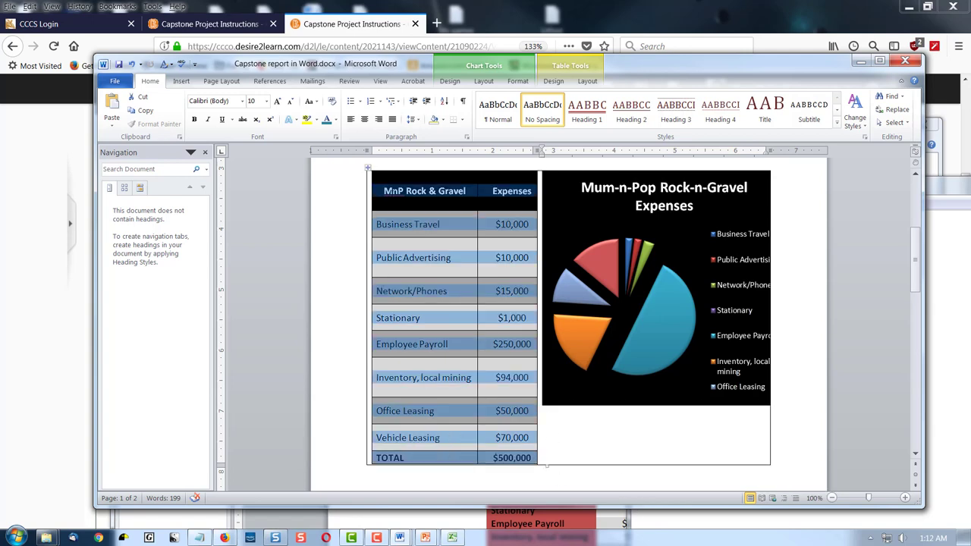
pyautogui.click(558, 480)
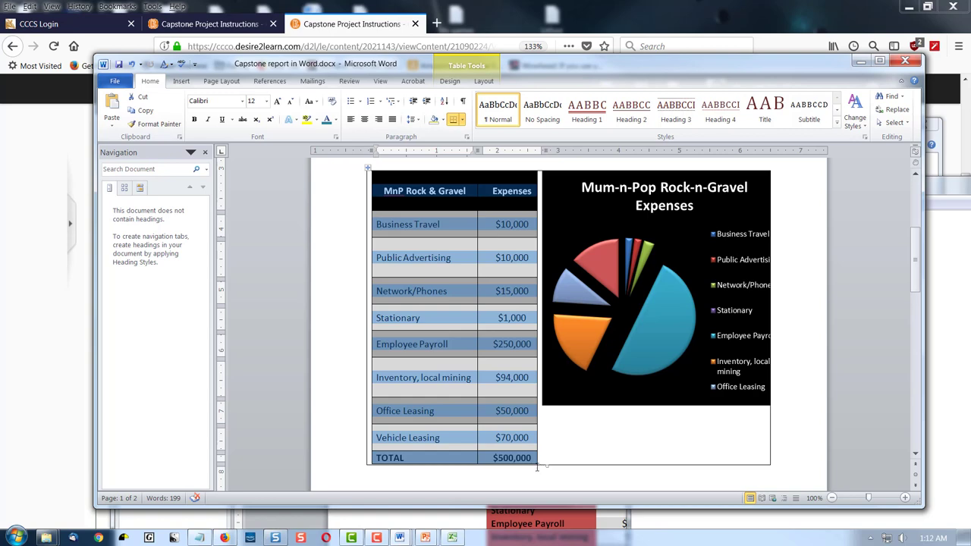
pyautogui.click(450, 411)
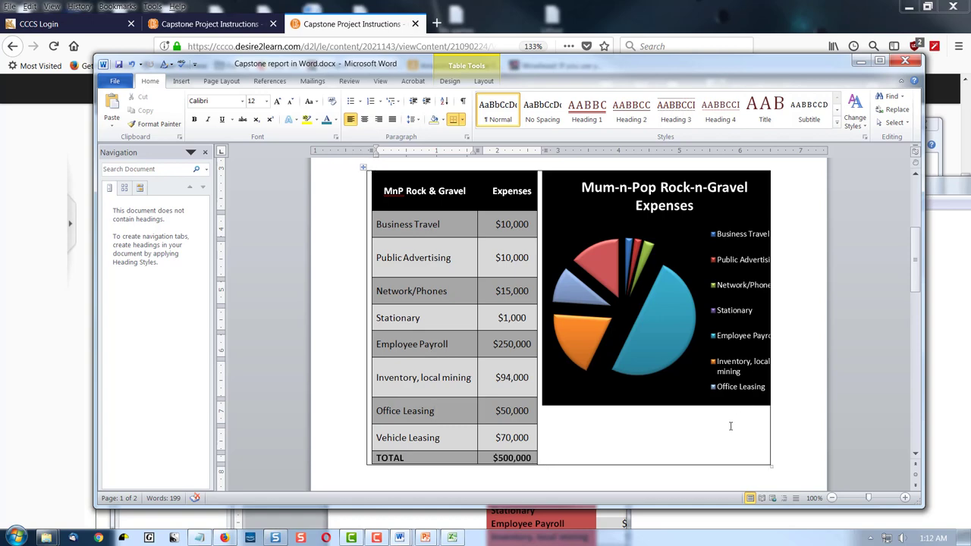
# - Narrow the pasted pie chart further so that its legend entries fit inside the second cell
pyautogui.click(686, 365)
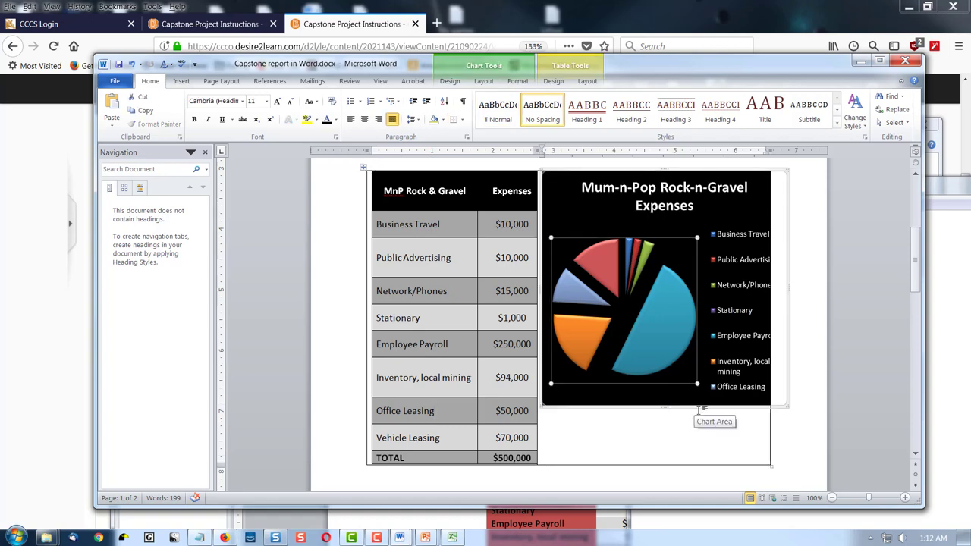
pyautogui.click(698, 403)
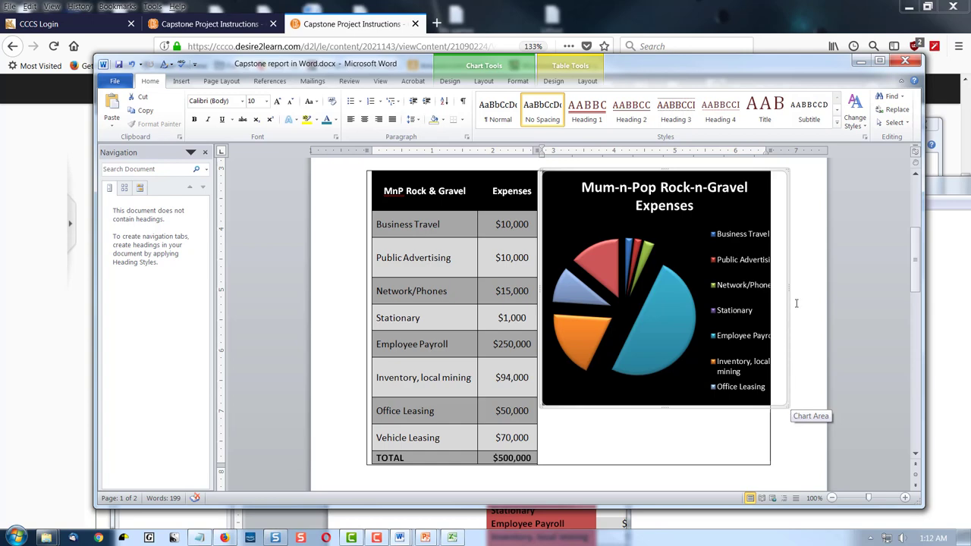
pyautogui.moveTo(783, 284); pyautogui.dragTo(802, 326)
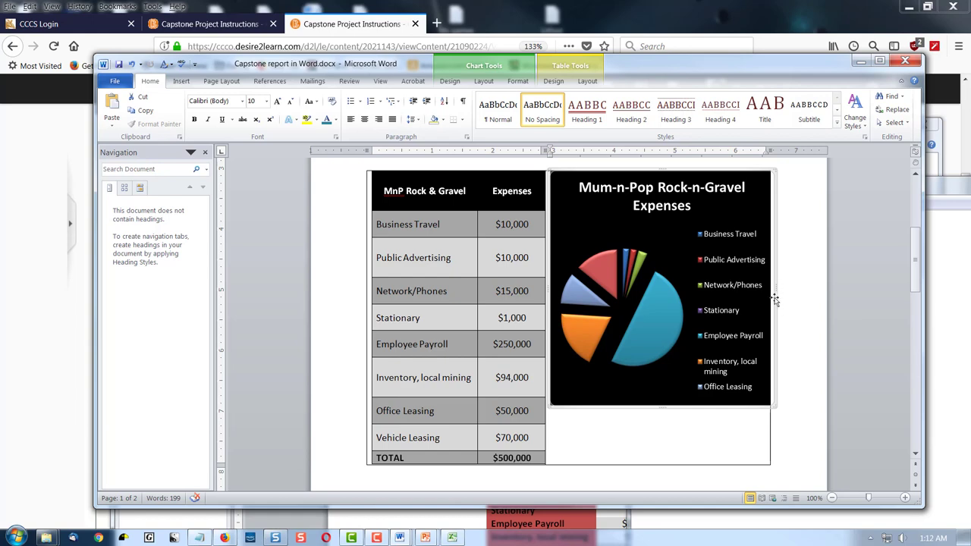
pyautogui.click(845, 364)
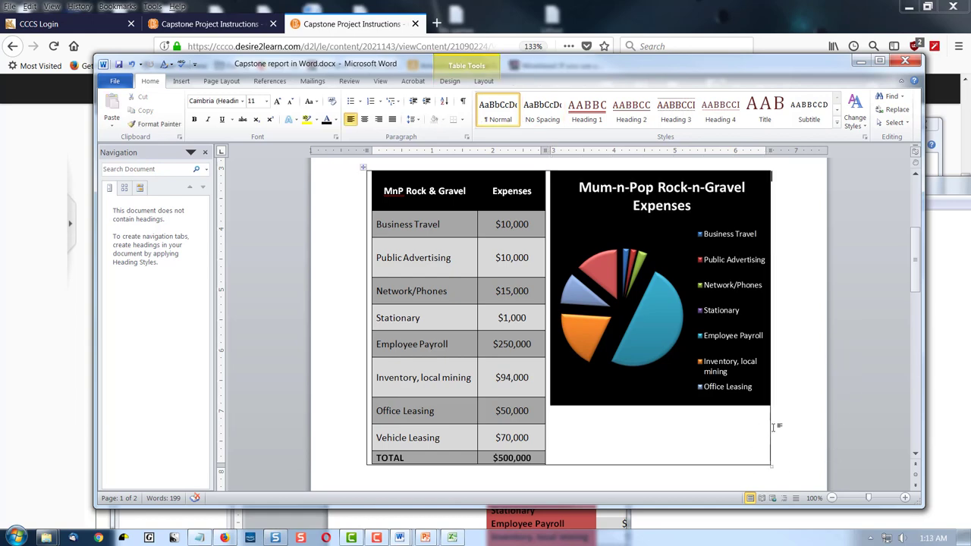
# - Remove all borders from the nested expenses table beside the pie chart by applying No Border
pyautogui.click(365, 166)
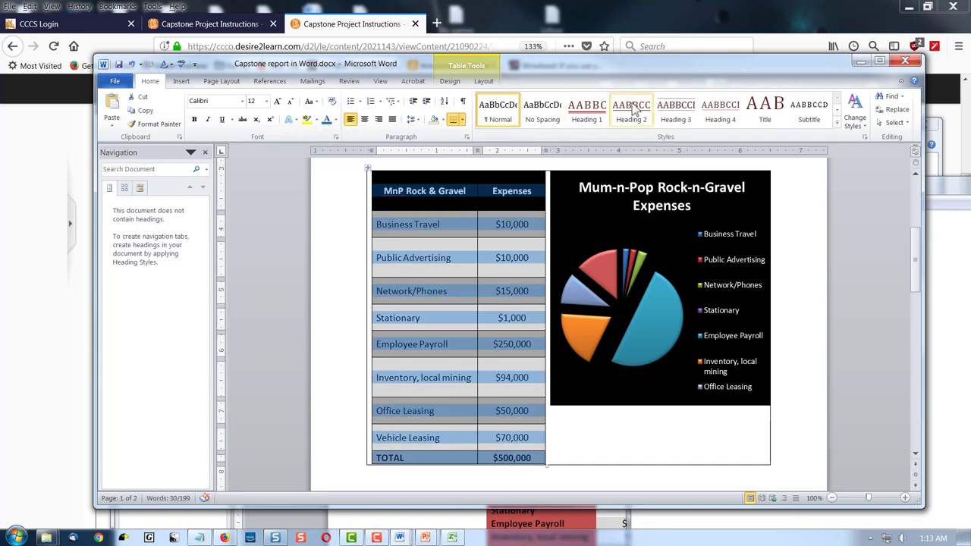
pyautogui.click(450, 81)
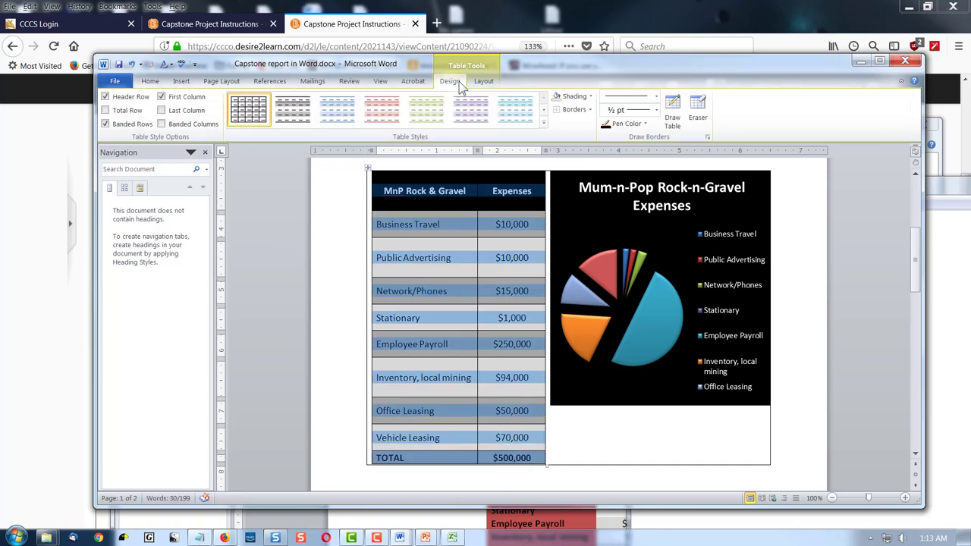
pyautogui.click(585, 109)
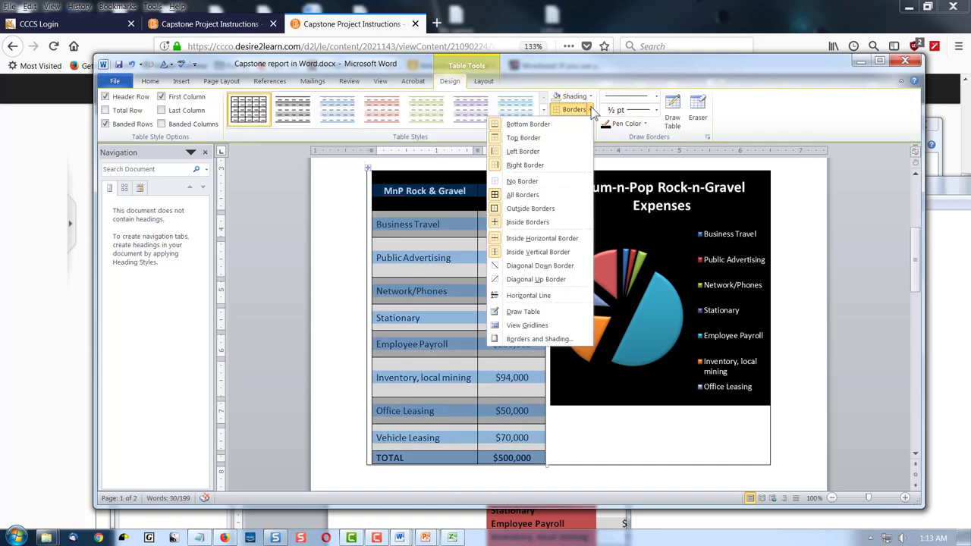
pyautogui.click(535, 181)
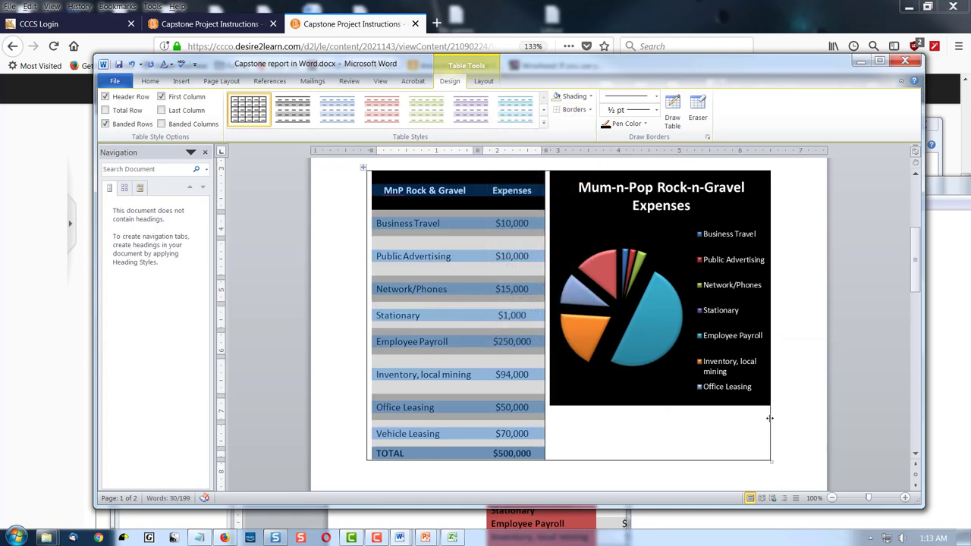
pyautogui.click(589, 110)
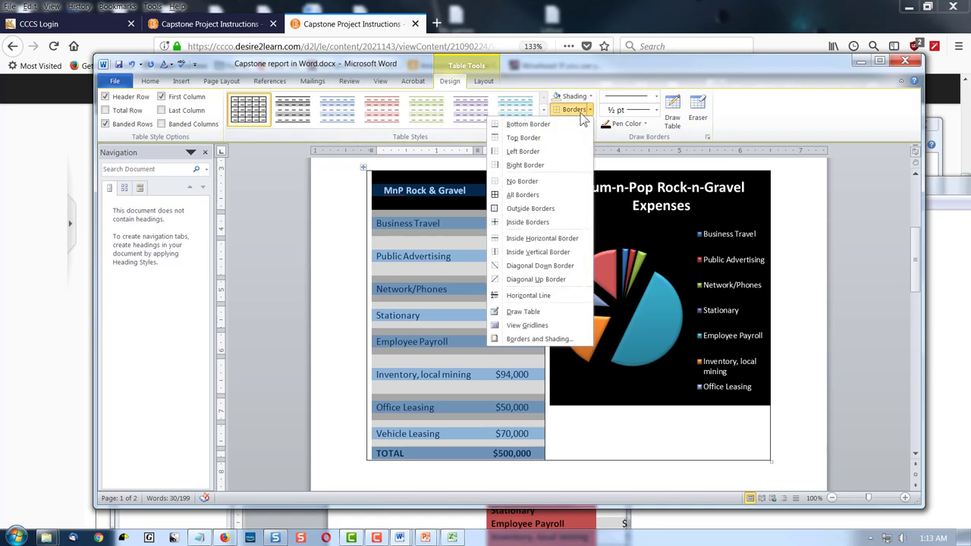
pyautogui.click(540, 178)
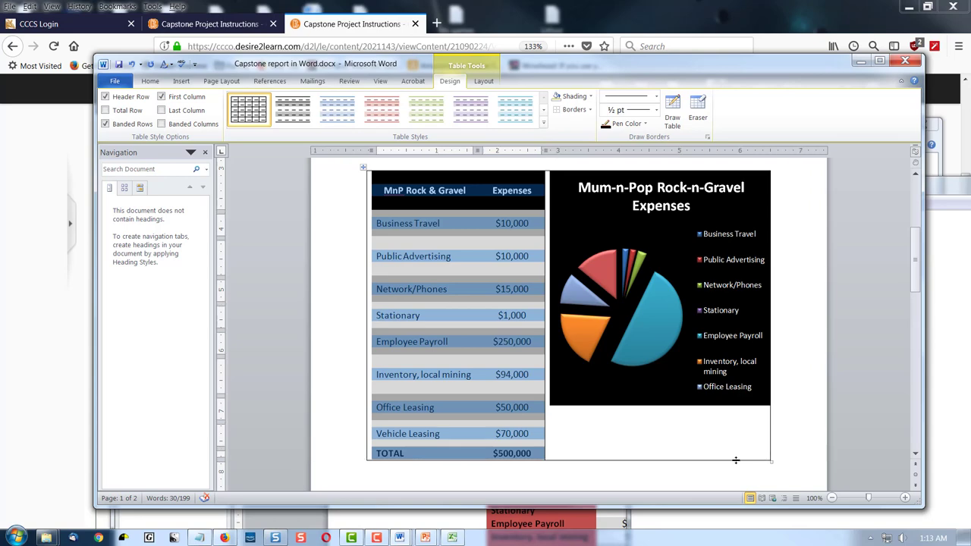
pyautogui.click(589, 110)
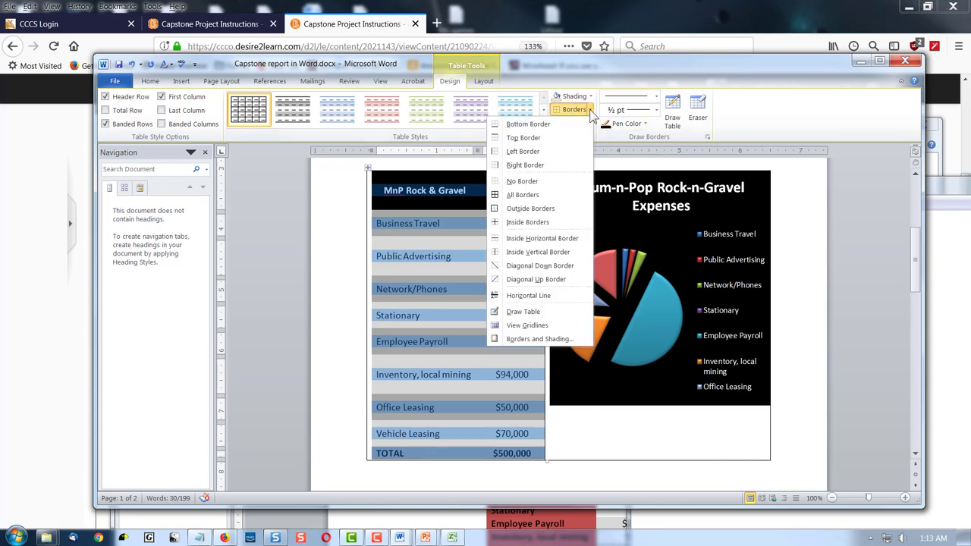
pyautogui.click(538, 183)
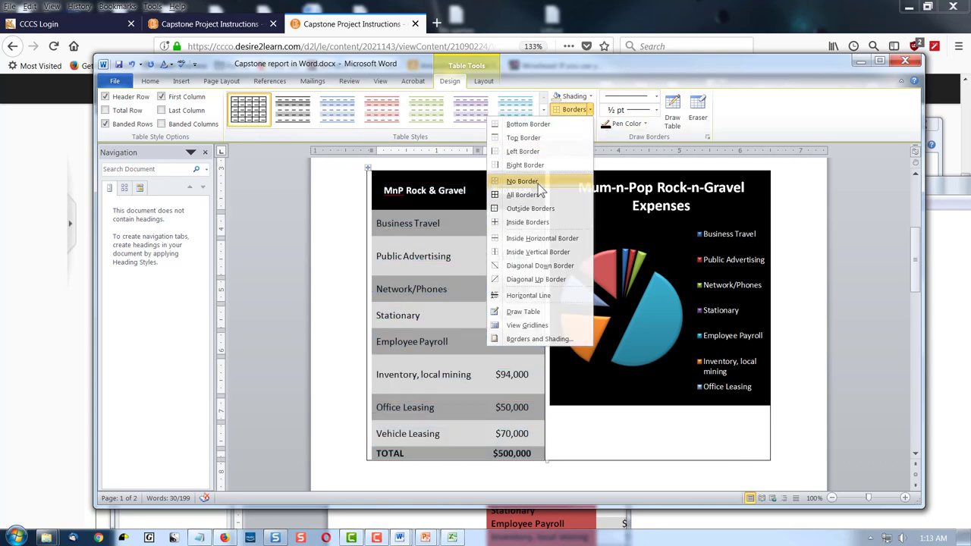
# - Apply No Border to the outer layout table that holds the expenses table and the pie chart
pyautogui.click(362, 167)
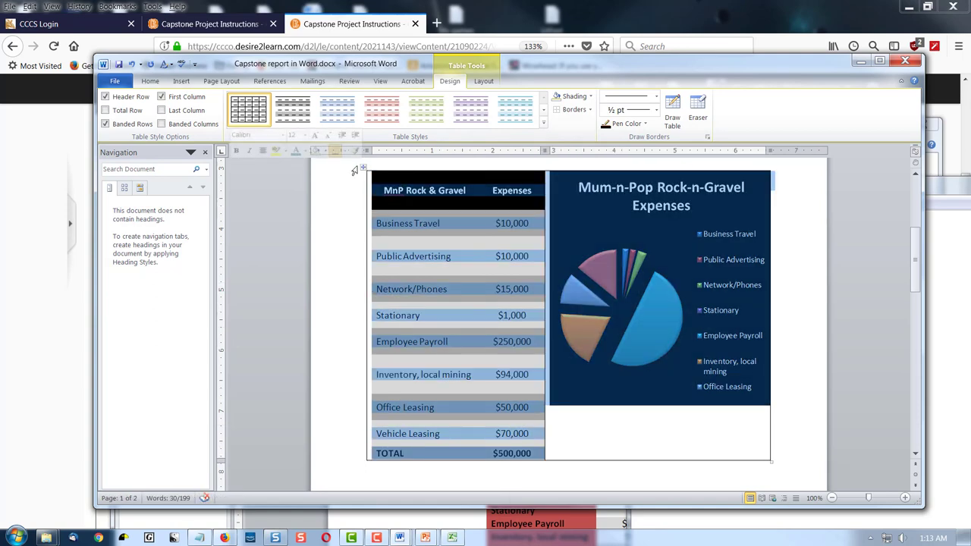
pyautogui.click(589, 110)
pyautogui.click(573, 181)
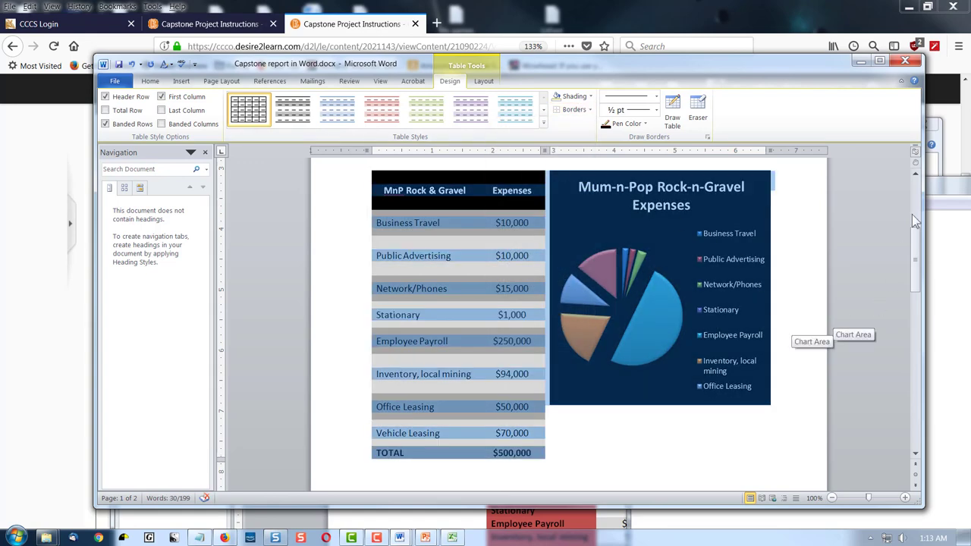
pyautogui.click(864, 182)
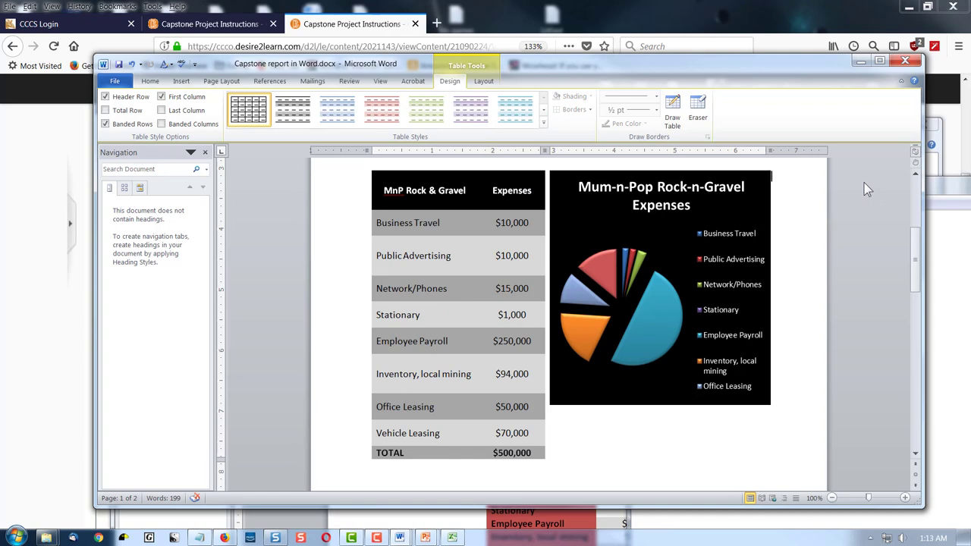
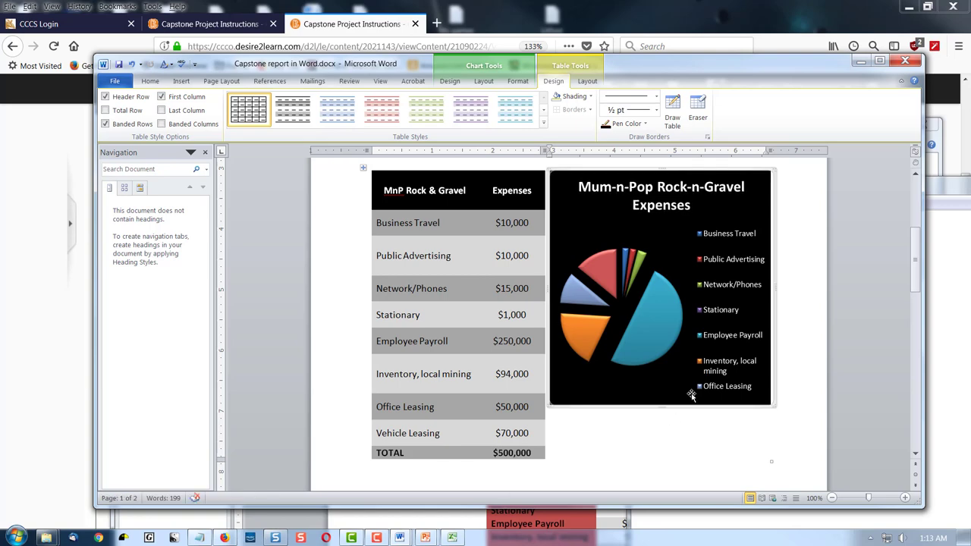
# - Review the side-by-side arrangement of the expenses table and pie chart, and how it follows the report's introductory paragraph
pyautogui.click(724, 164)
pyautogui.click(712, 220)
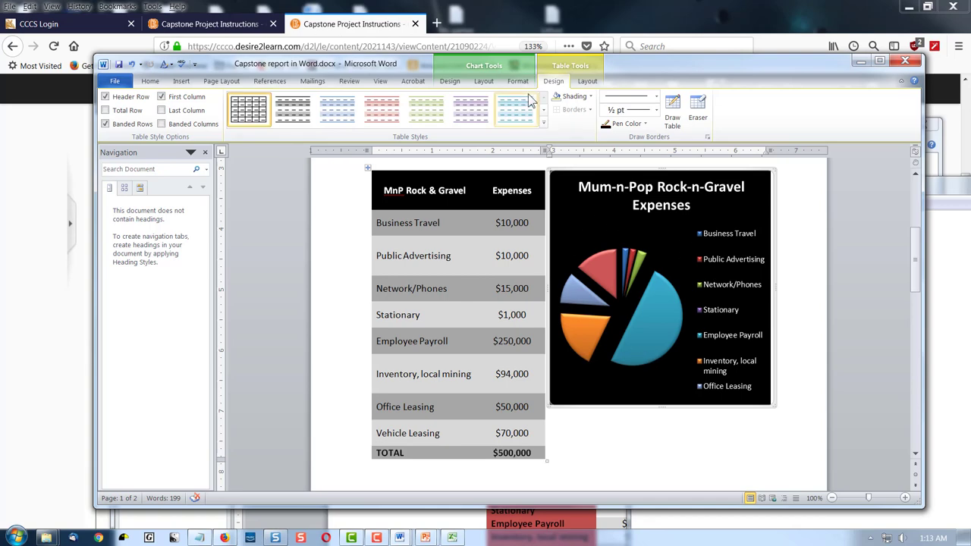
pyautogui.click(588, 81)
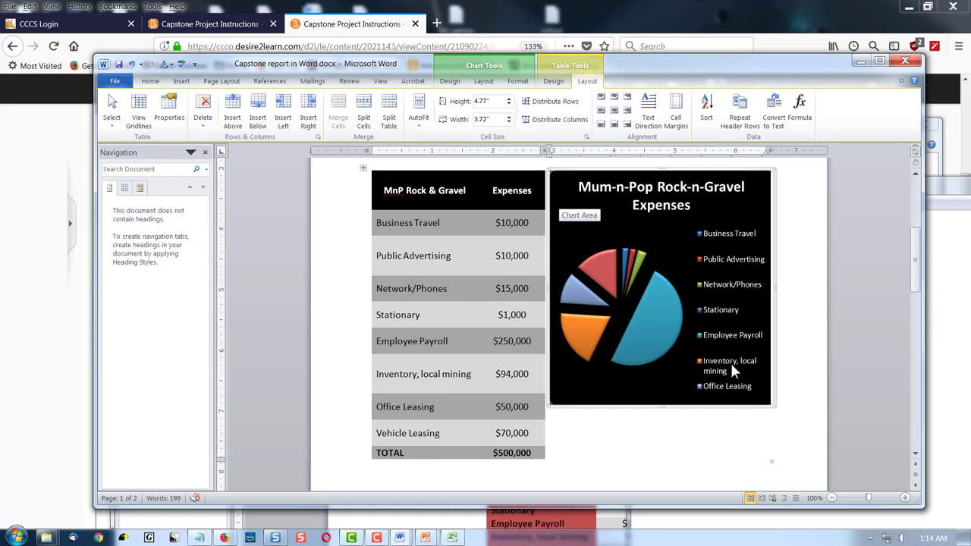
pyautogui.click(861, 323)
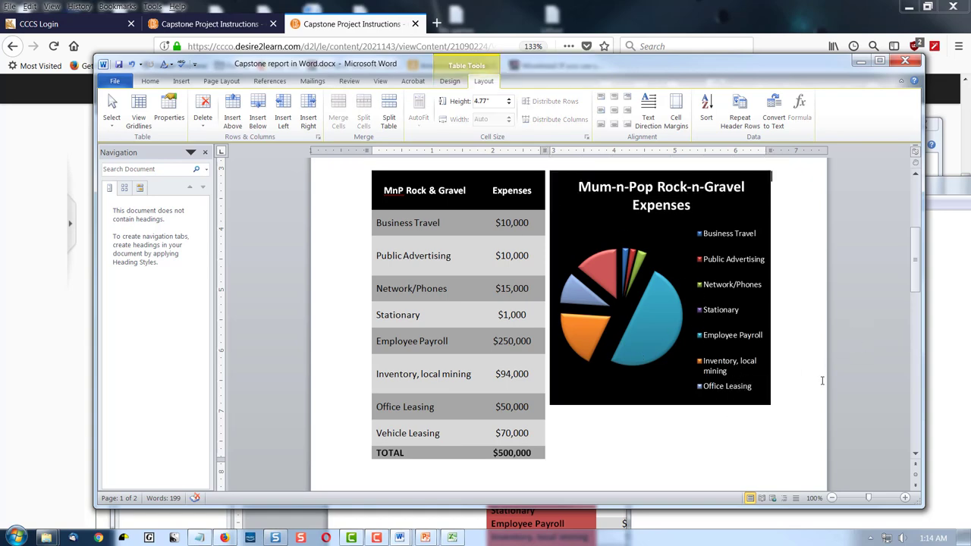
pyautogui.scroll(4, 822, 380)
pyautogui.scroll(-5, 705, 298)
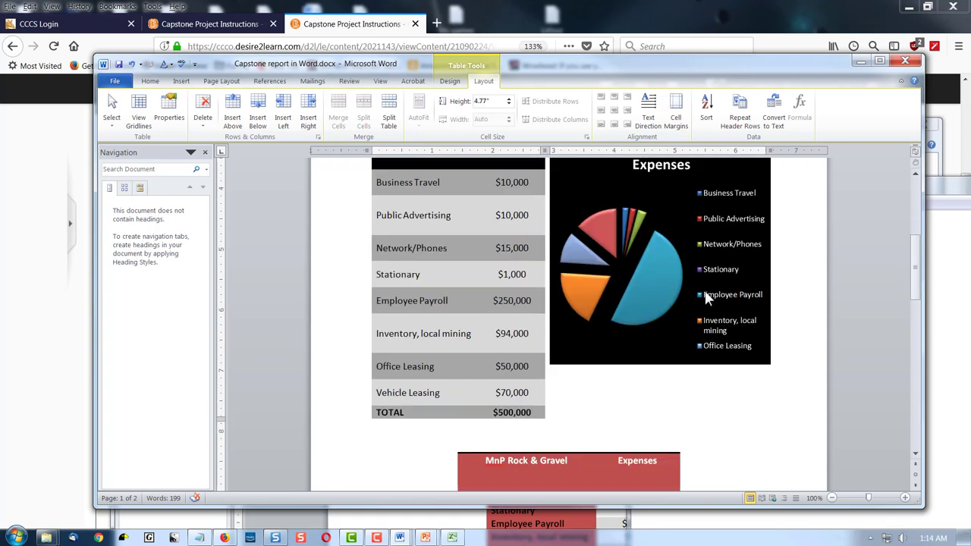
pyautogui.click(706, 297)
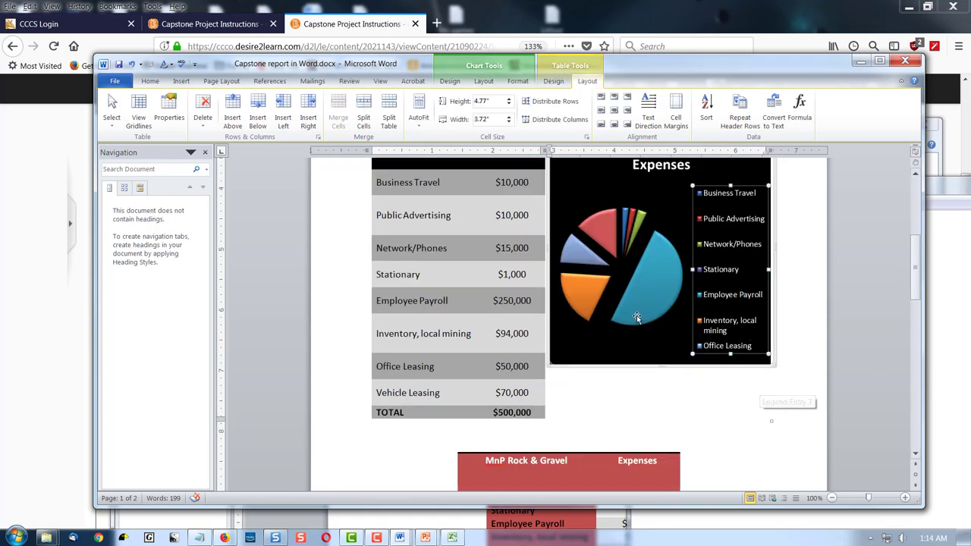
pyautogui.scroll(1, 637, 315)
pyautogui.scroll(2, 637, 315)
pyautogui.scroll(-2, 636, 314)
pyautogui.scroll(1, 576, 235)
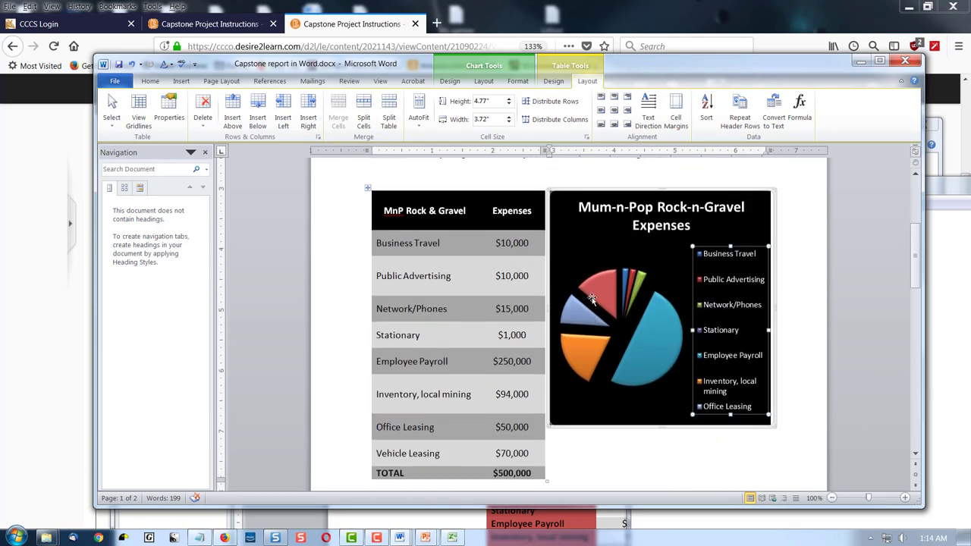
pyautogui.scroll(4, 615, 222)
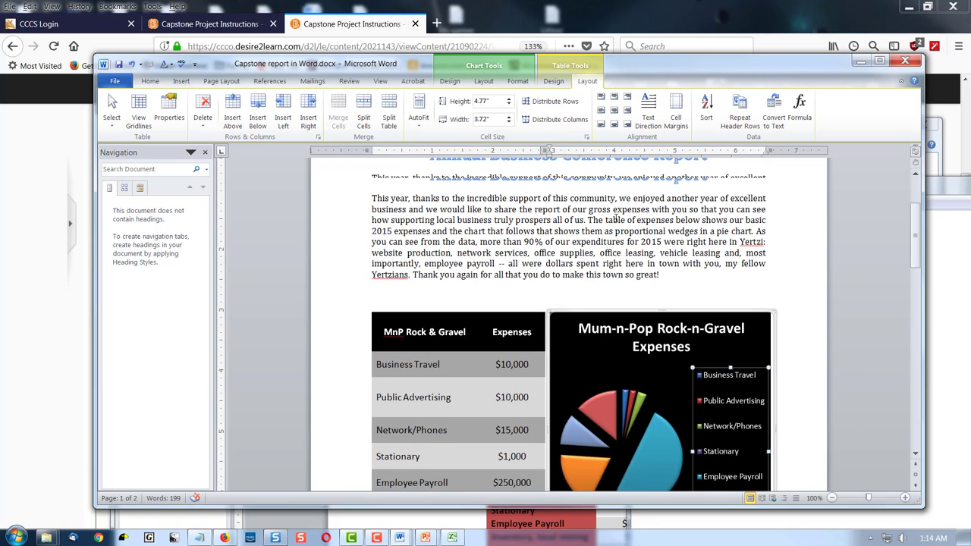
pyautogui.scroll(-2, 615, 219)
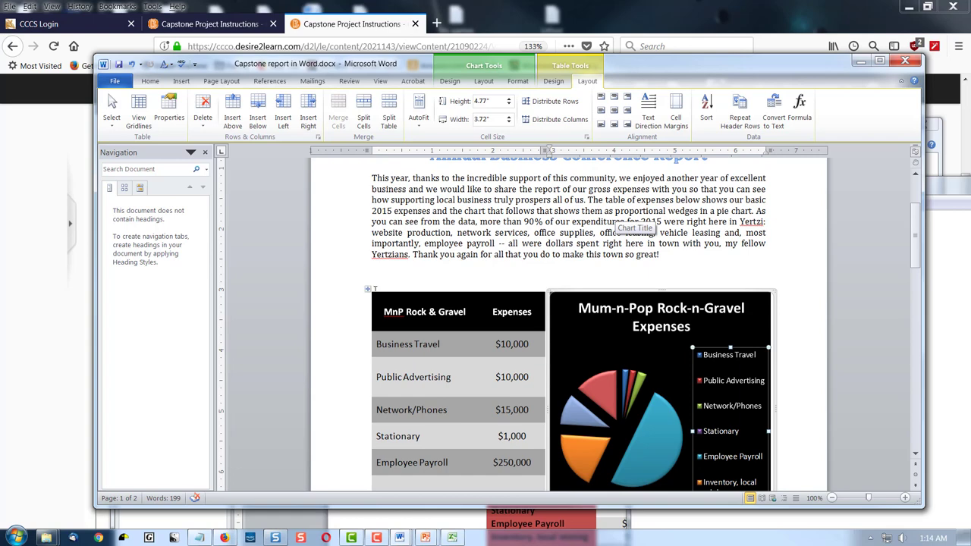
# - Try to delete the gray nested expenses table, clearing the contents of all its cells
pyautogui.click(369, 289)
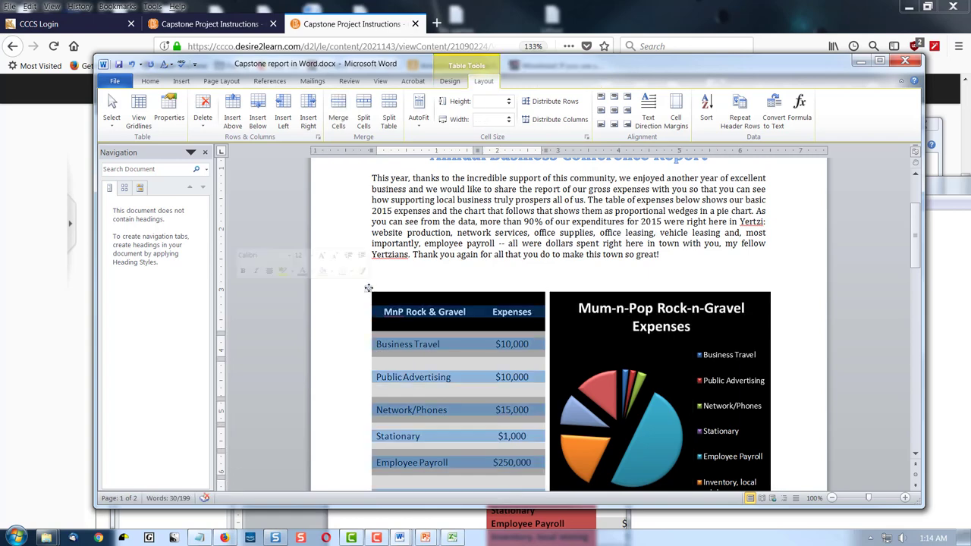
pyautogui.press('Delete')
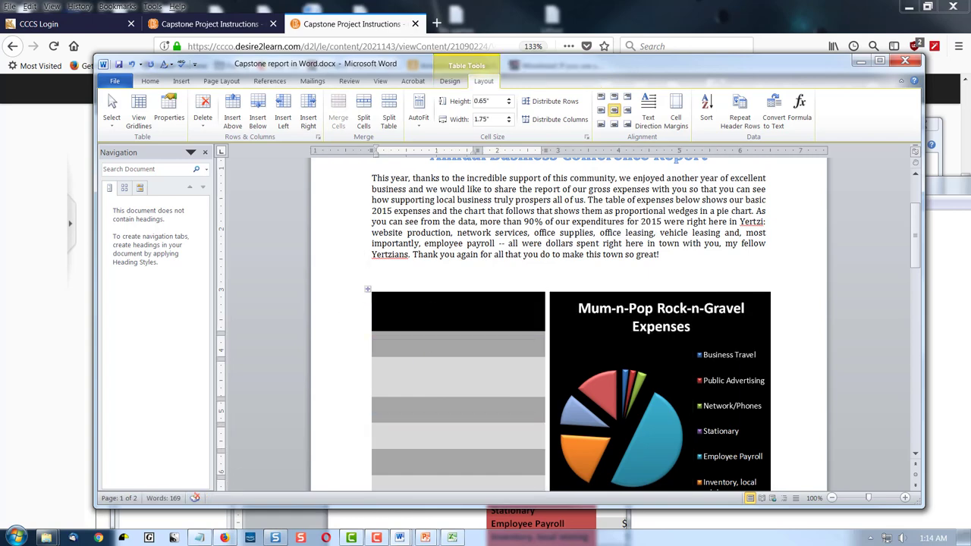
pyautogui.click(369, 288)
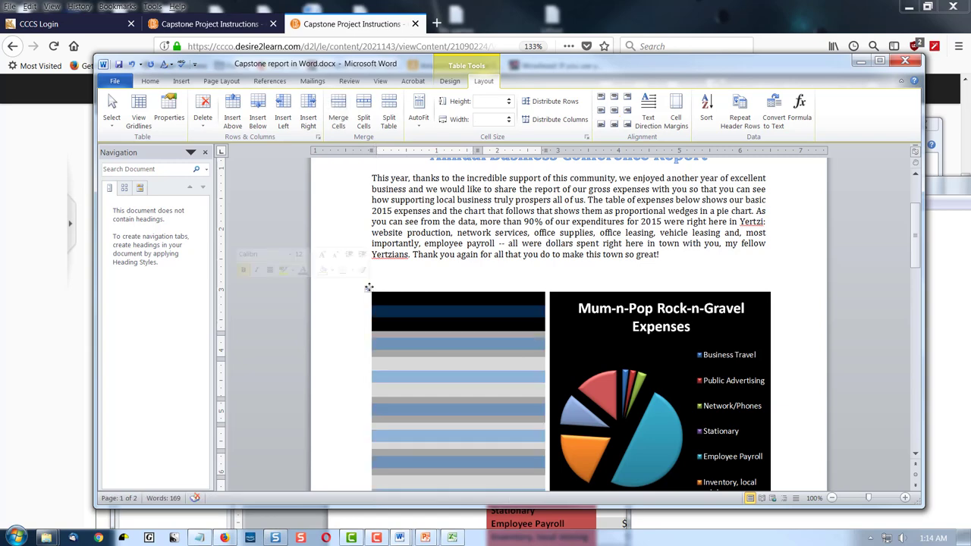
pyautogui.press('Left')
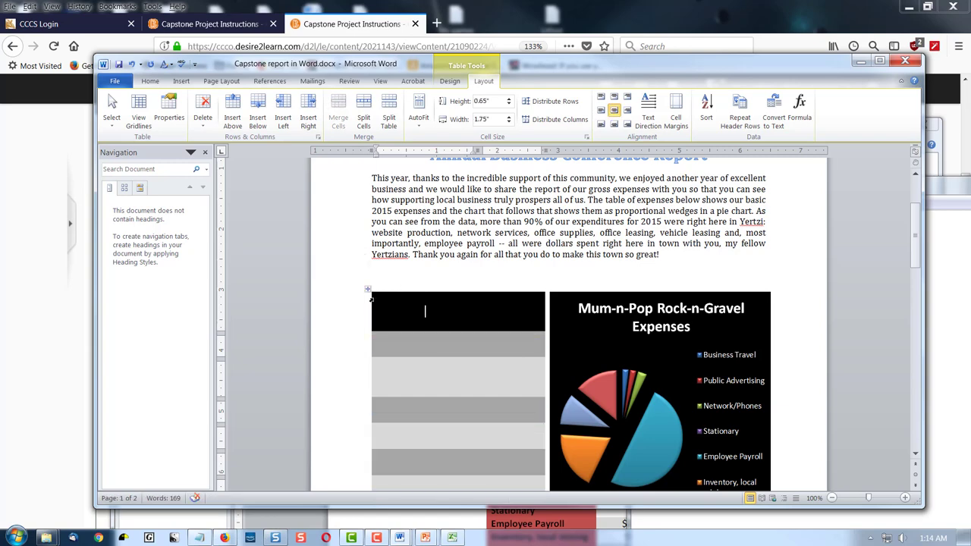
pyautogui.click(371, 299)
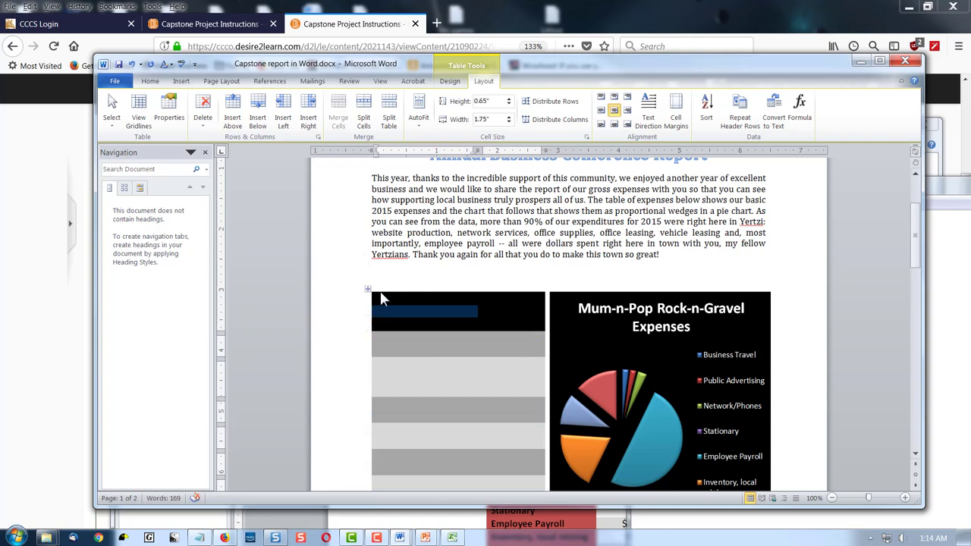
# - Delete the whole layout table, including the emptied gray table and the pie chart inside it
pyautogui.scroll(-1, 366, 240)
pyautogui.click(374, 238)
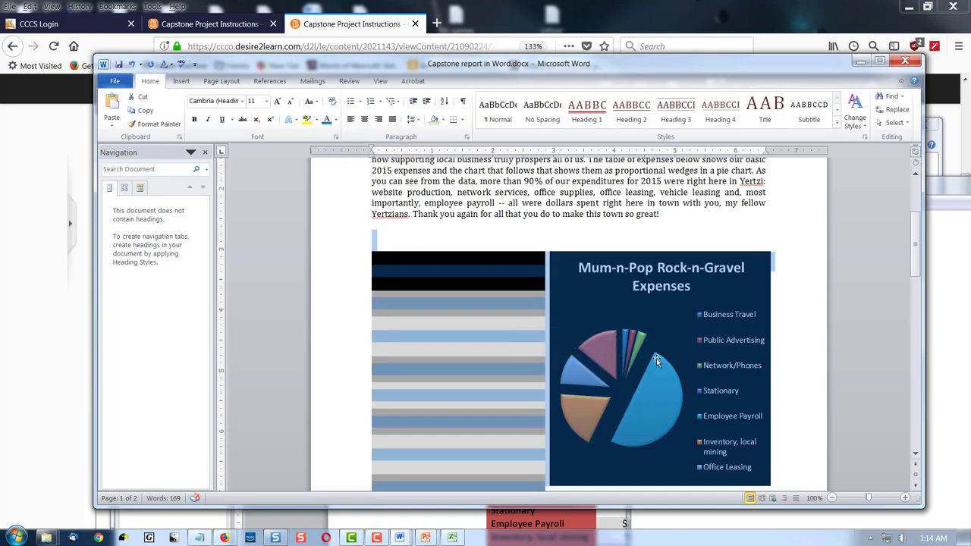
pyautogui.scroll(-4, 657, 358)
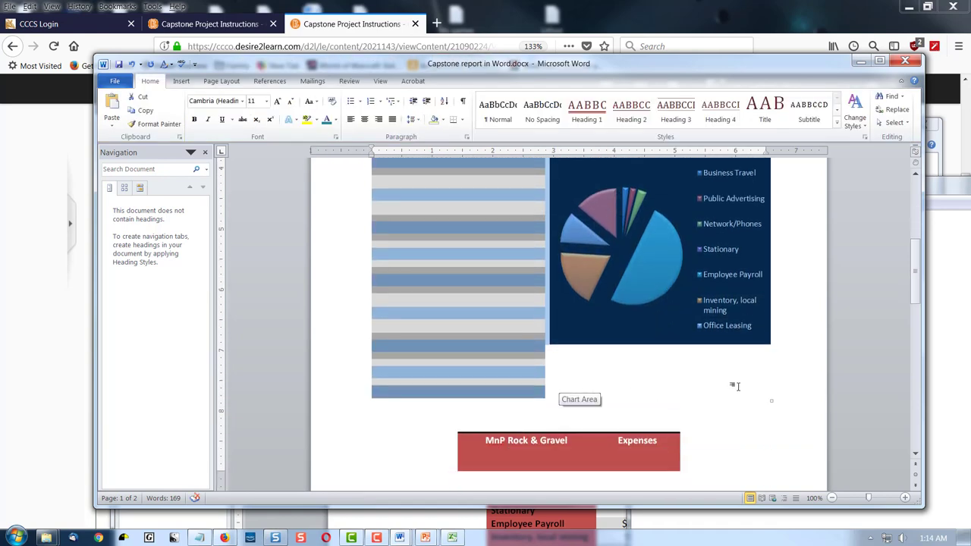
pyautogui.hotkey('ctrl', 'z')
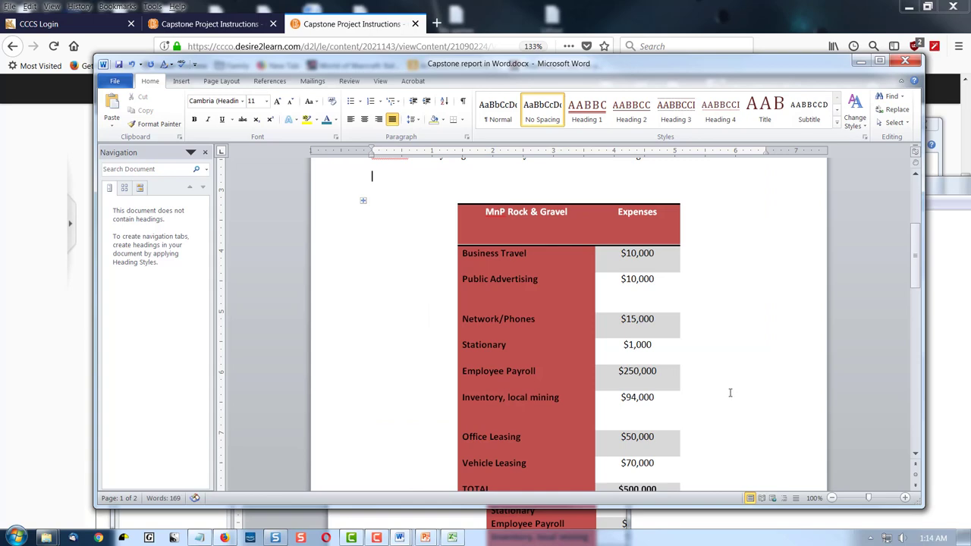
# - Shrink the red expenses table in two passes, mainly reducing its height to about two thirds
pyautogui.scroll(2, 730, 392)
pyautogui.scroll(-2, 721, 331)
pyautogui.scroll(2, 721, 330)
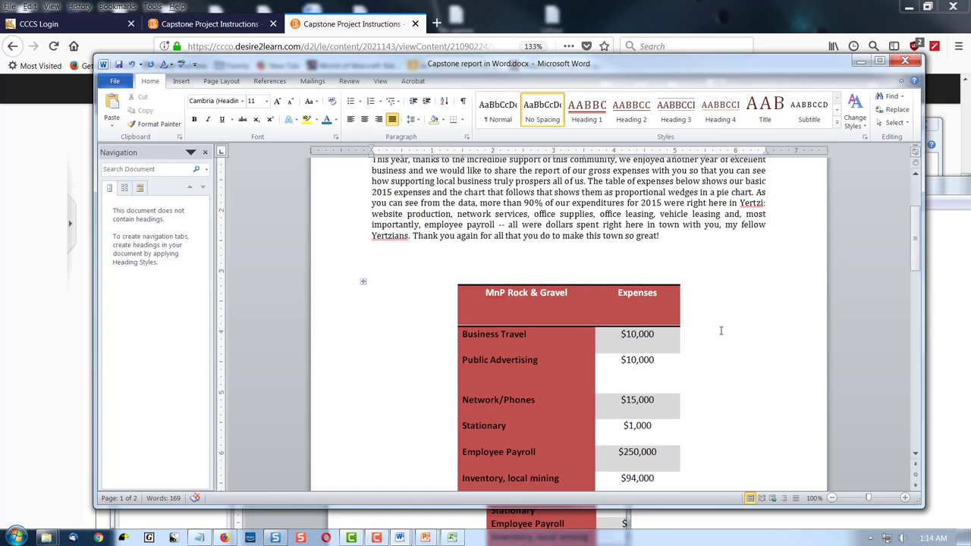
pyautogui.scroll(-3, 721, 331)
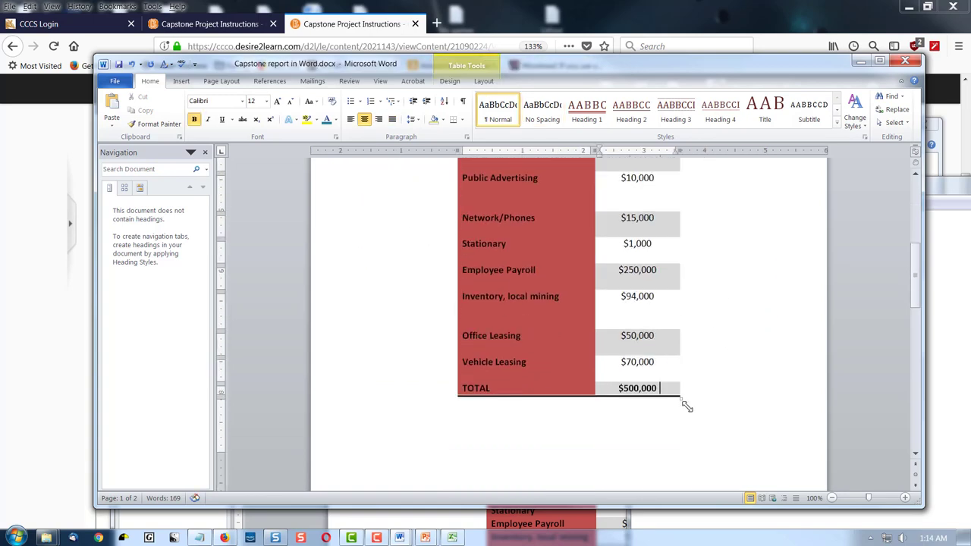
pyautogui.moveTo(682, 401); pyautogui.dragTo(678, 317)
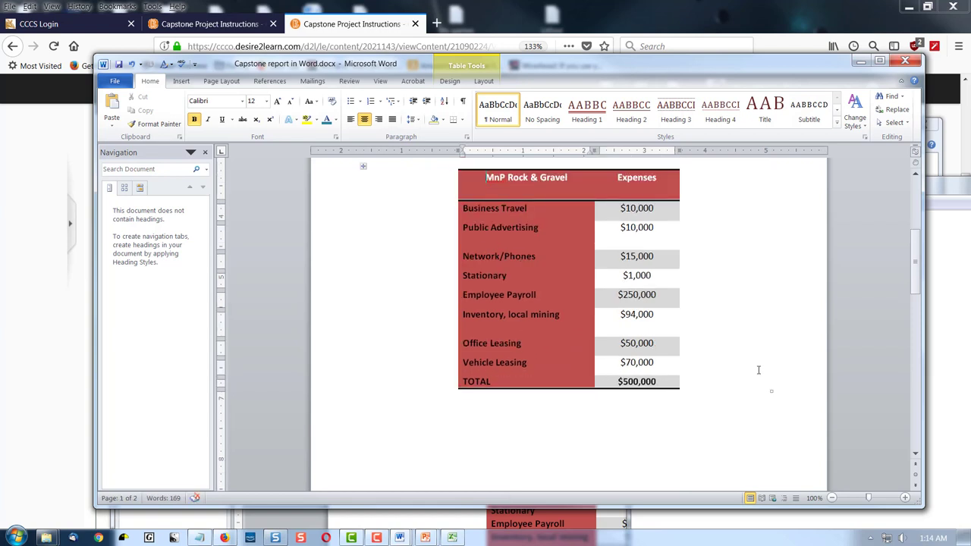
pyautogui.scroll(1, 758, 370)
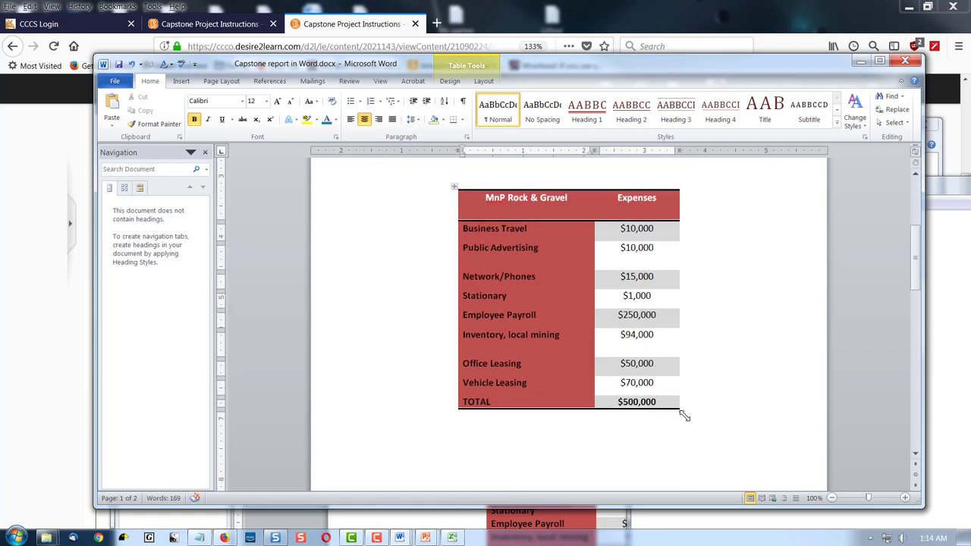
pyautogui.moveTo(684, 415); pyautogui.dragTo(676, 372)
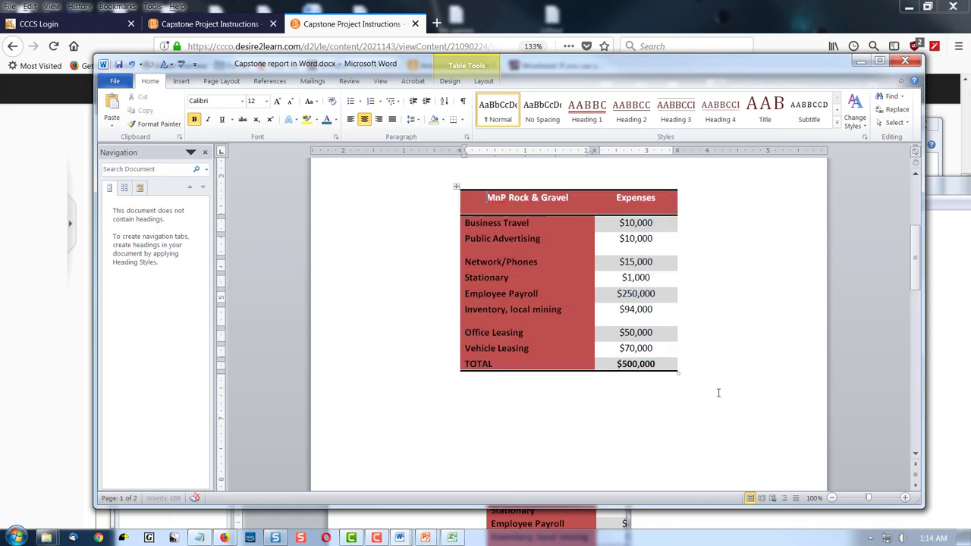
# - Remove one blank line between the introductory paragraph and the red expenses table
pyautogui.click(682, 450)
pyautogui.scroll(2, 722, 395)
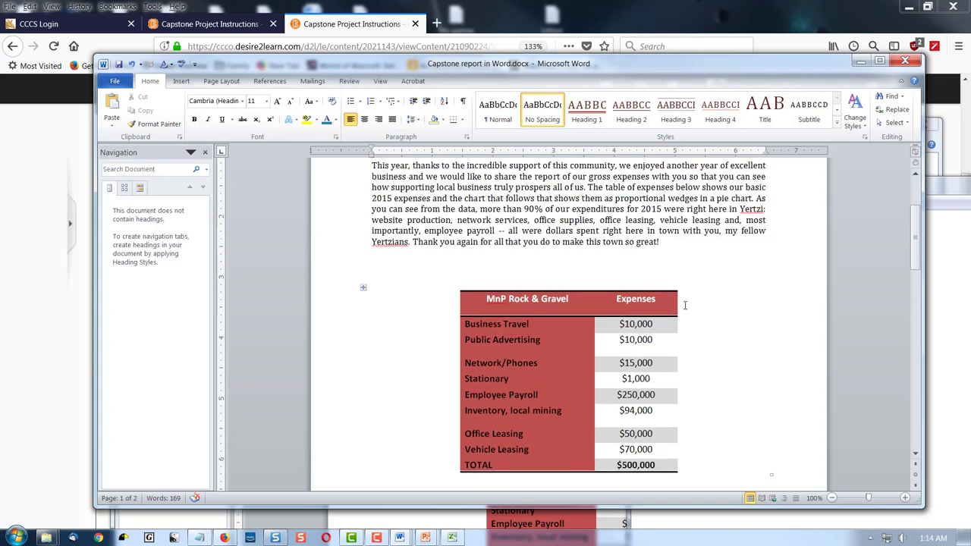
pyautogui.click(616, 264)
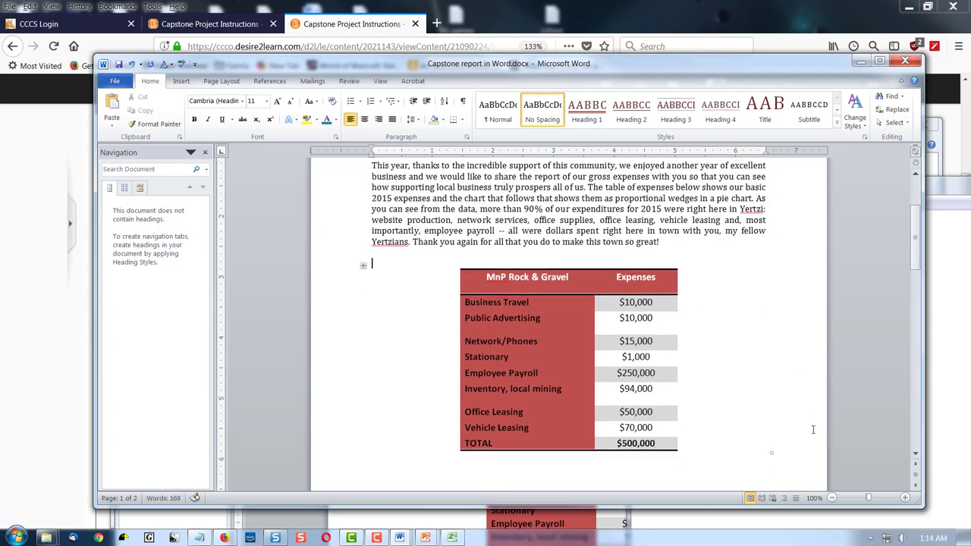
# - Show the formatting marks so the blank paragraphs between the red expenses table and the pie chart can be seen
pyautogui.scroll(-5, 812, 429)
pyautogui.scroll(-6, 809, 428)
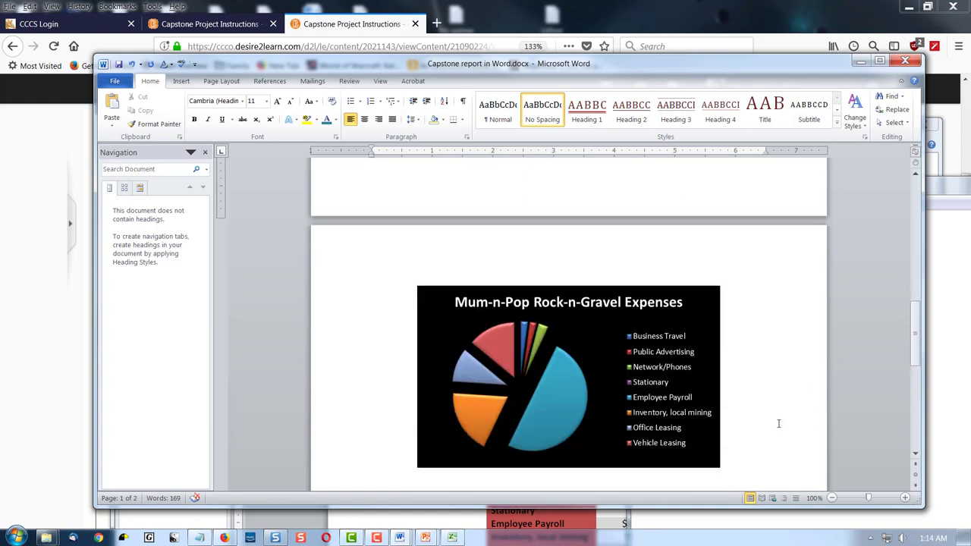
pyautogui.click(679, 384)
pyautogui.scroll(6, 749, 250)
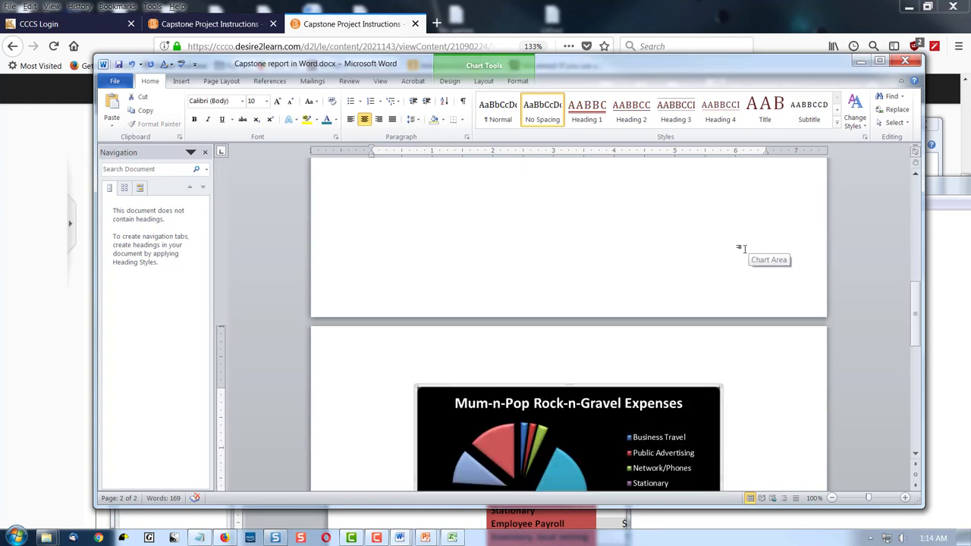
pyautogui.click(550, 242)
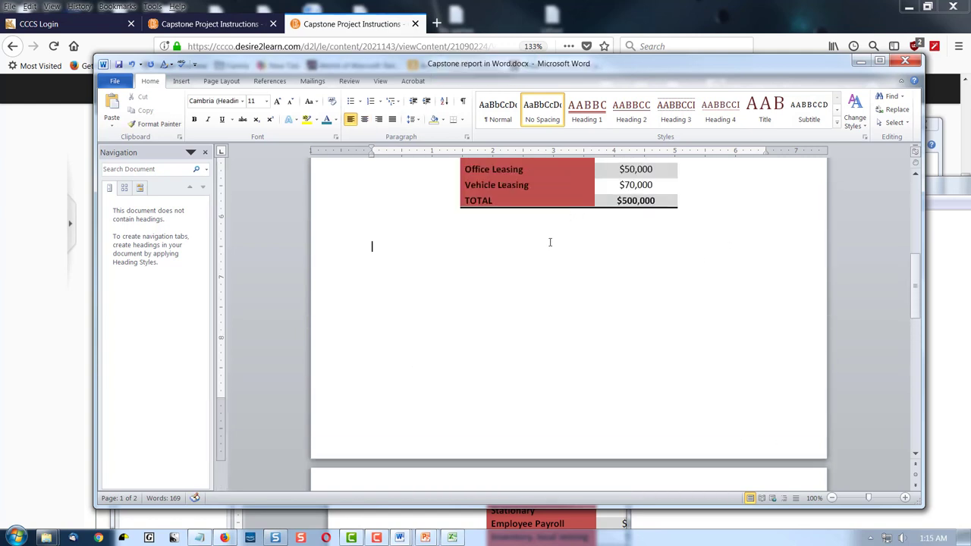
pyautogui.click(463, 103)
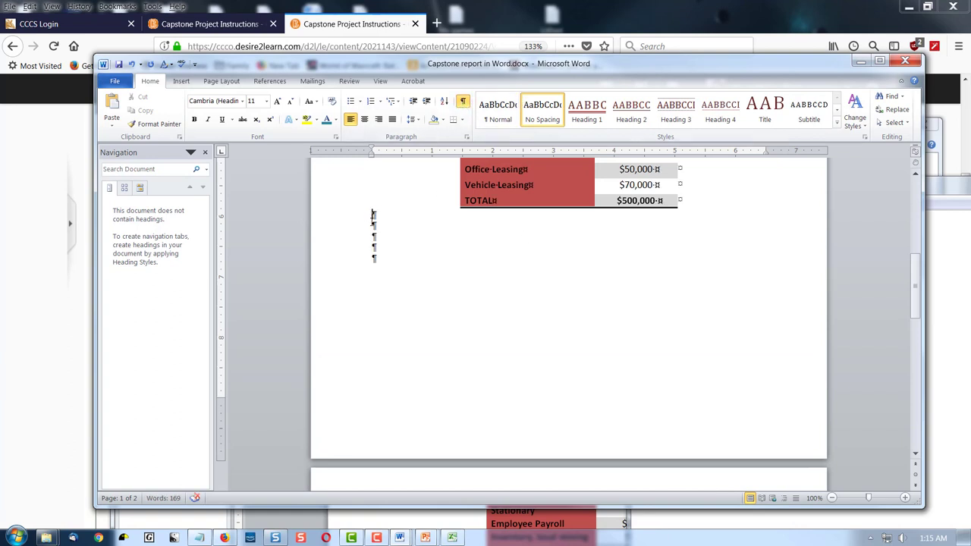
# - Try removing all the blank lines between the red expenses table and the pie chart
pyautogui.moveTo(373, 215); pyautogui.dragTo(375, 258)
pyautogui.press('Delete')
pyautogui.hotkey('ctrl', 'v')
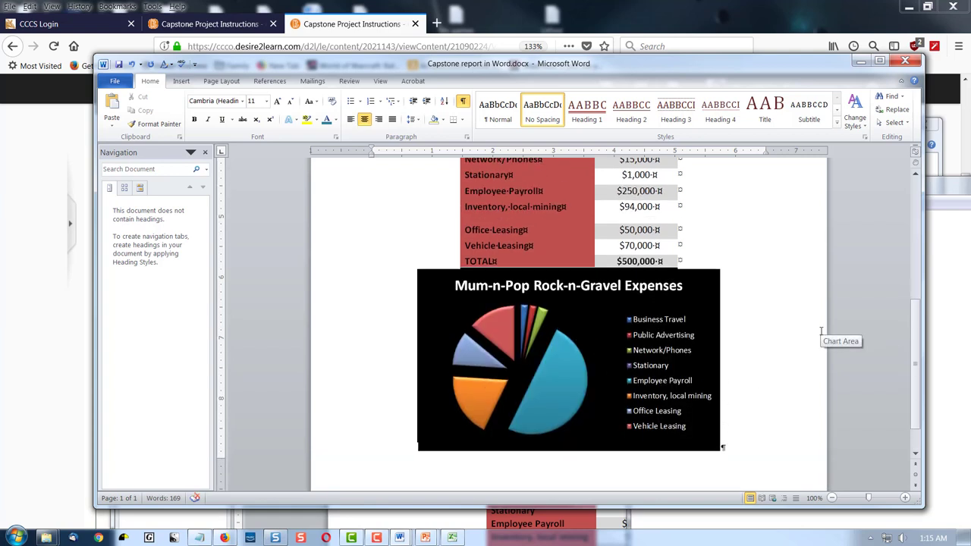
pyautogui.click(714, 442)
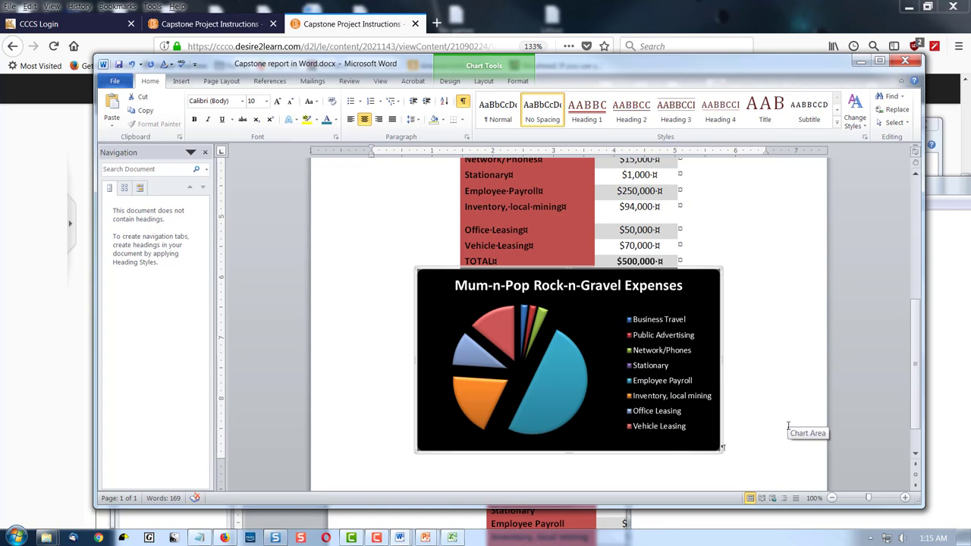
pyautogui.press('Delete')
# - Delete two of the blank lines between the red expenses table and the pie chart
pyautogui.moveTo(372, 272); pyautogui.dragTo(373, 311)
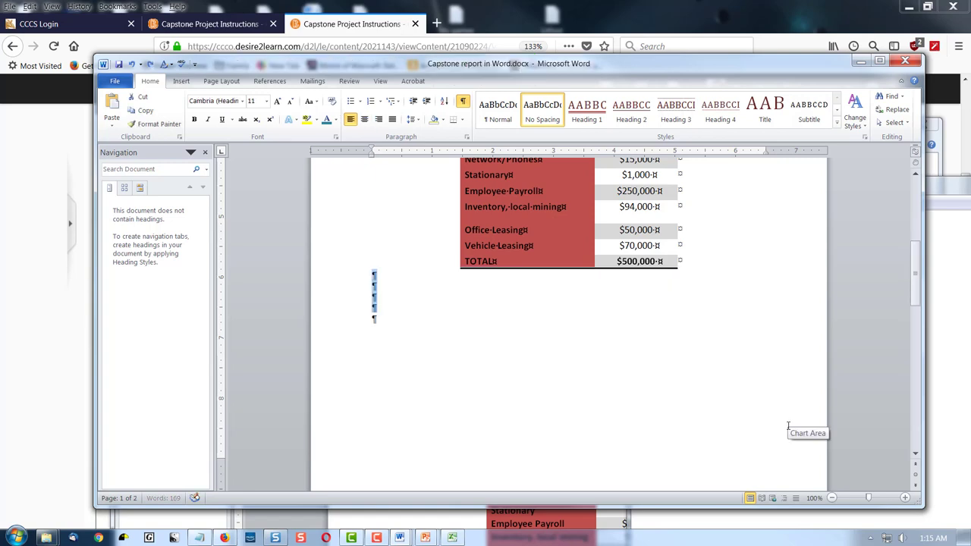
pyautogui.click(374, 318)
pyautogui.hotkey('ctrl', 'v')
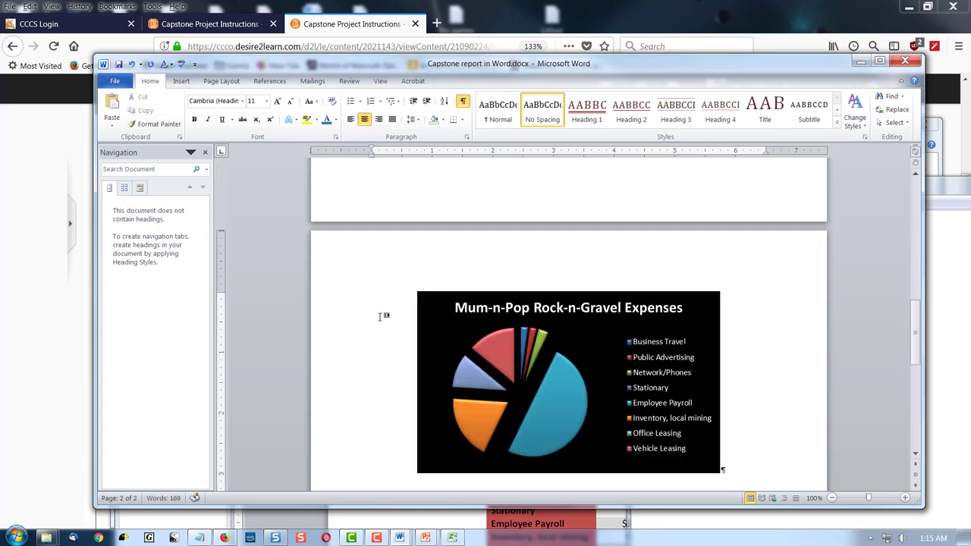
pyautogui.scroll(5, 440, 232)
pyautogui.scroll(3, 440, 232)
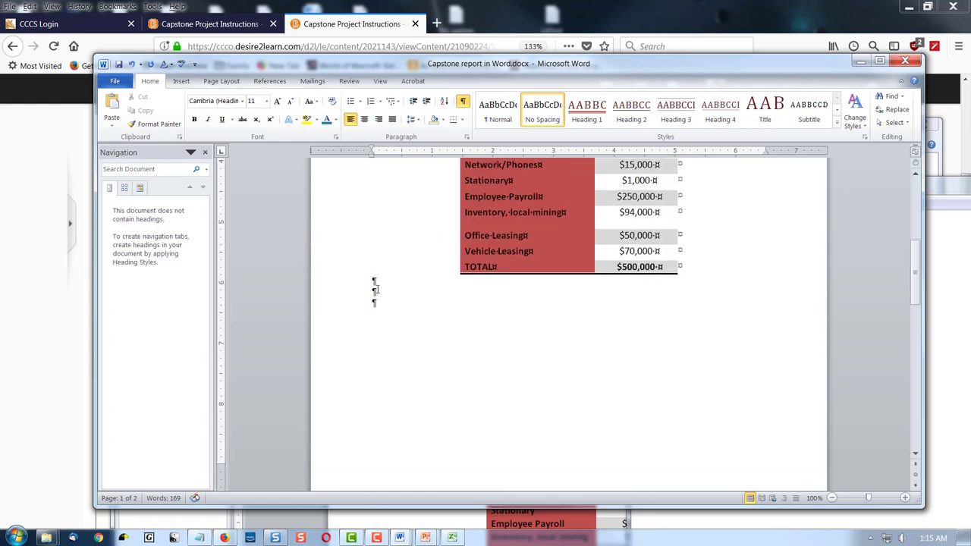
# - Shrink the pie chart to about 80% of its height and slightly narrower so it fits on the first page below the table
pyautogui.scroll(-10, 519, 323)
pyautogui.scroll(-1, 519, 323)
pyautogui.click(654, 292)
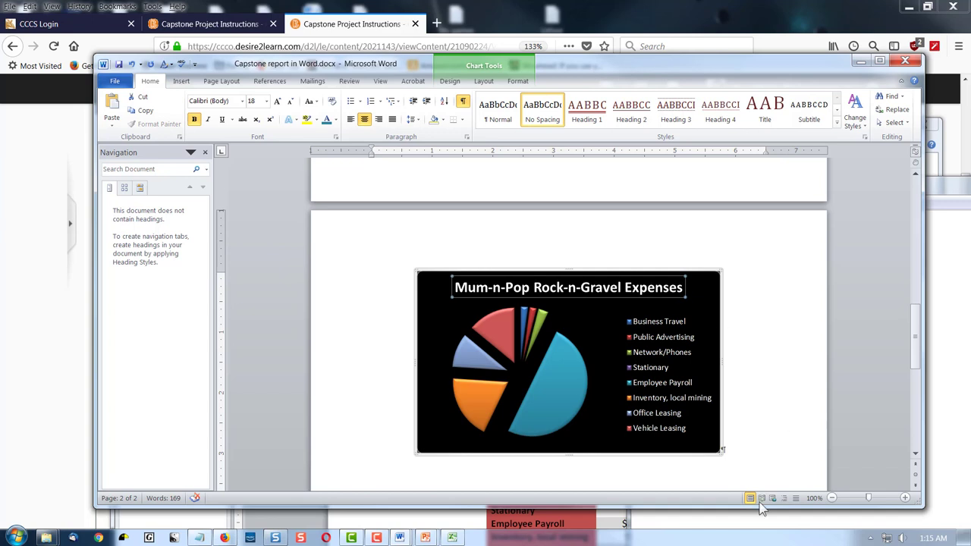
pyautogui.click(720, 302)
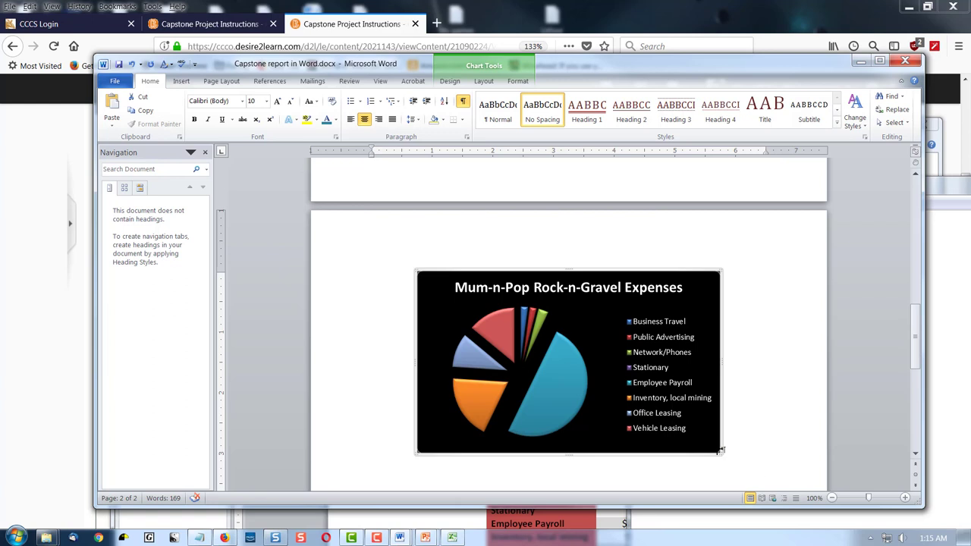
pyautogui.moveTo(723, 450); pyautogui.dragTo(696, 453)
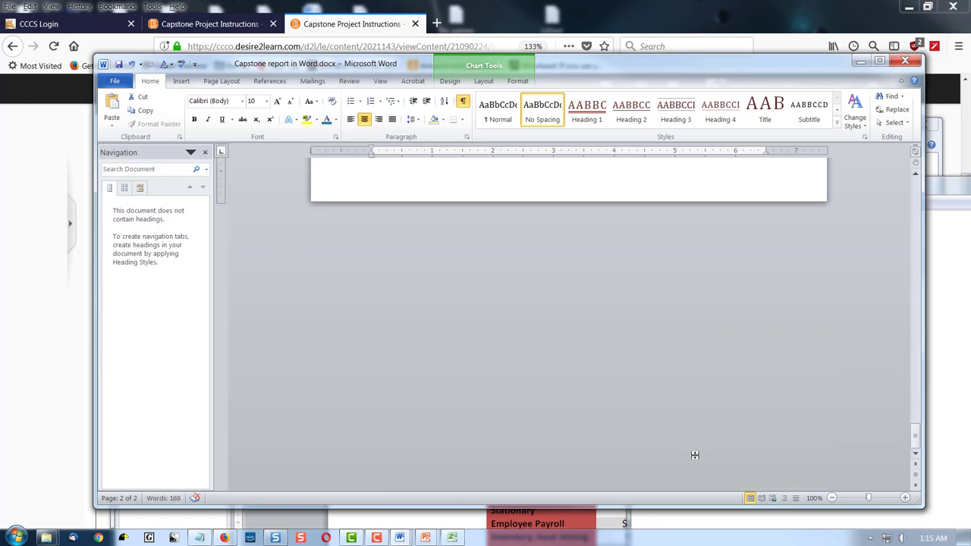
pyautogui.scroll(2, 687, 303)
pyautogui.scroll(4, 686, 303)
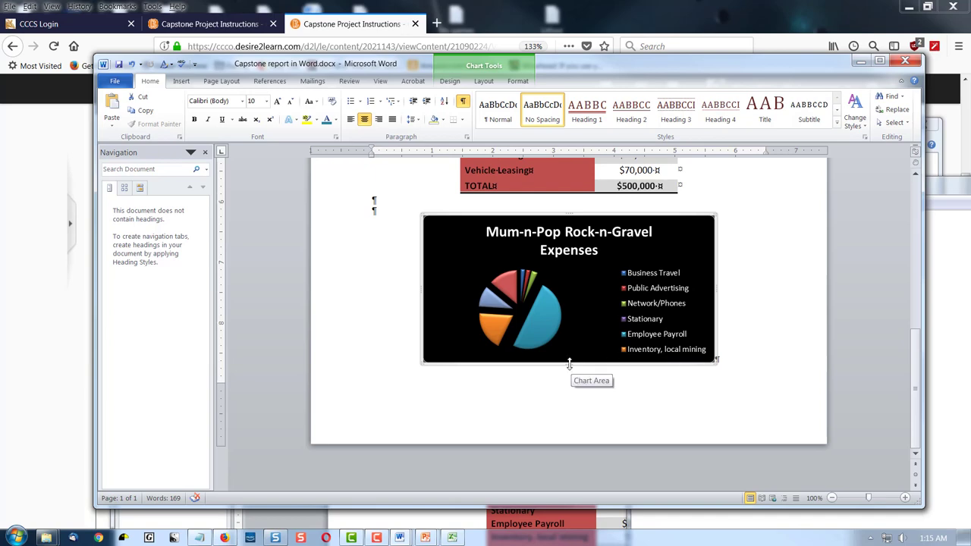
# - Shrink the whole red expenses table to about 80% of its height and slightly narrower
pyautogui.scroll(7, 634, 336)
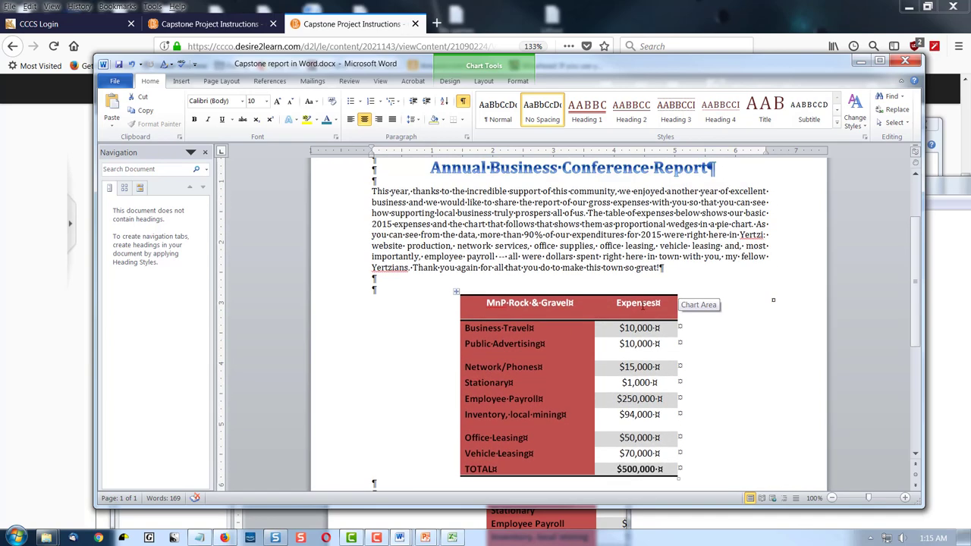
pyautogui.click(663, 469)
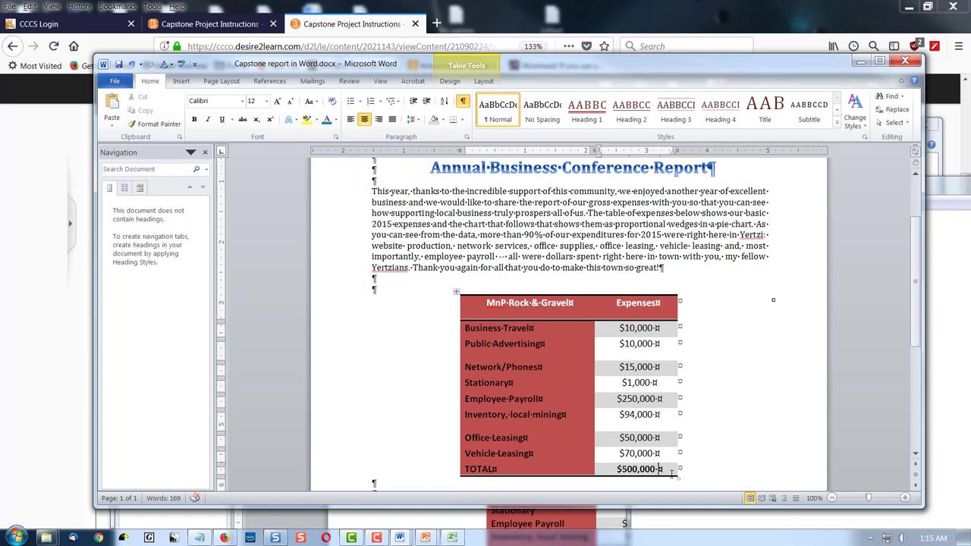
pyautogui.click(457, 291)
pyautogui.click(456, 294)
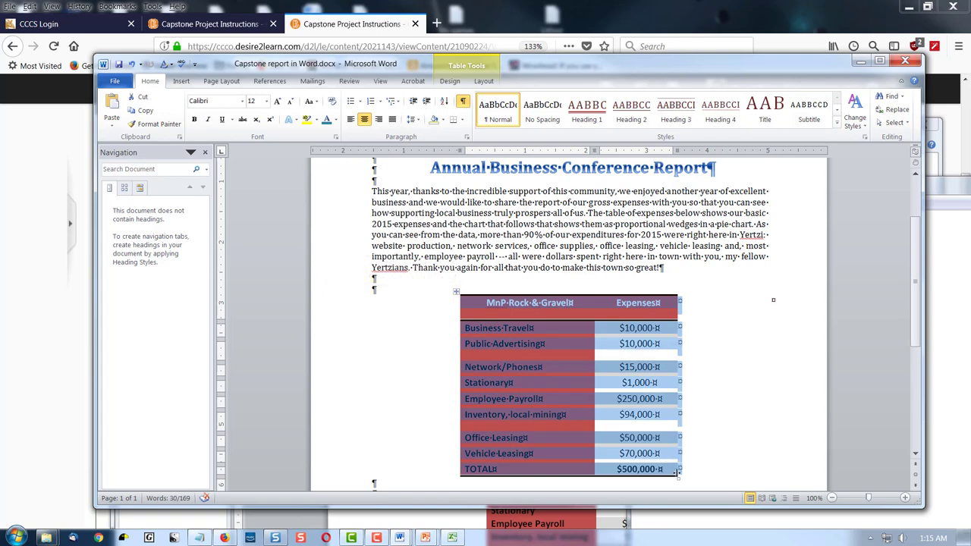
pyautogui.moveTo(683, 482); pyautogui.dragTo(670, 439)
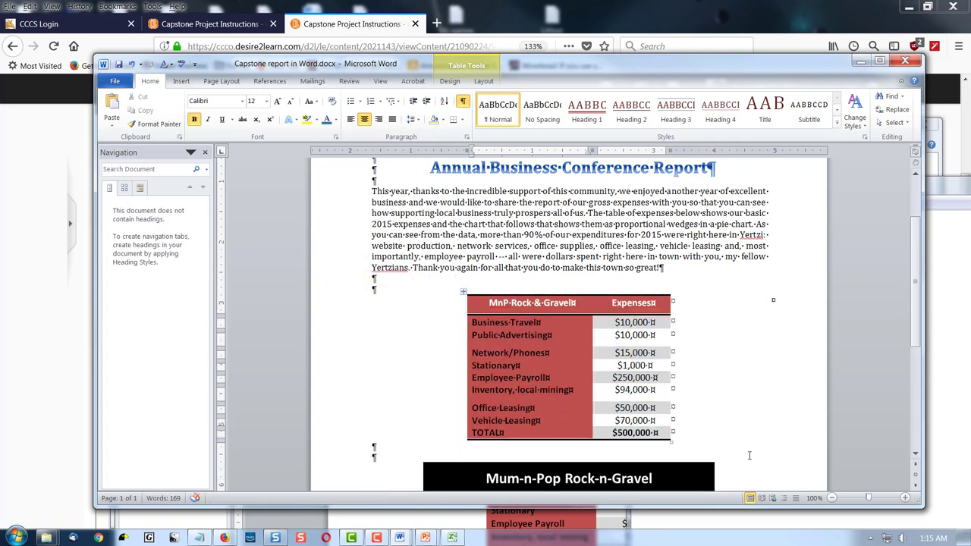
# - Stretch the pie chart's height by about a third from its lower edge so the legend fits every category through Vehicle Leasing
pyautogui.scroll(-5, 768, 445)
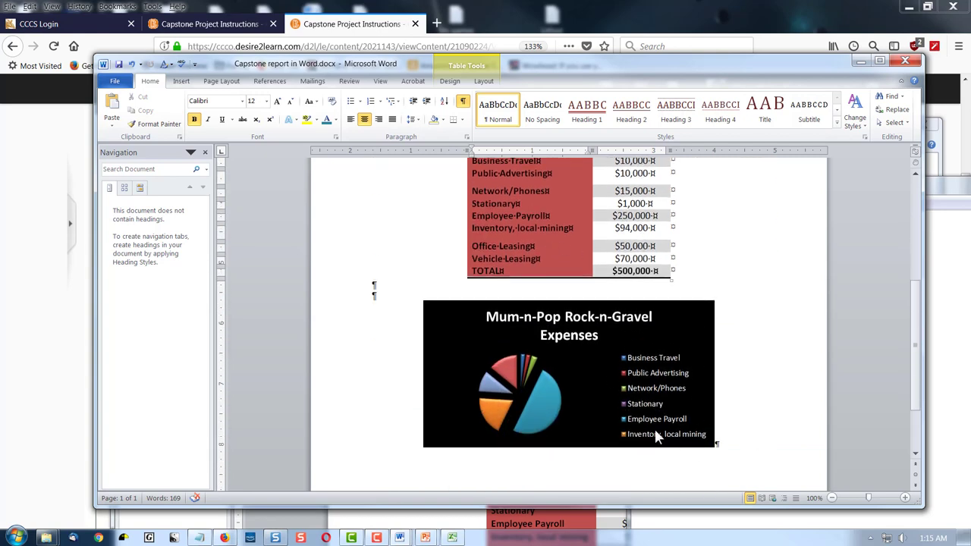
pyautogui.click(618, 431)
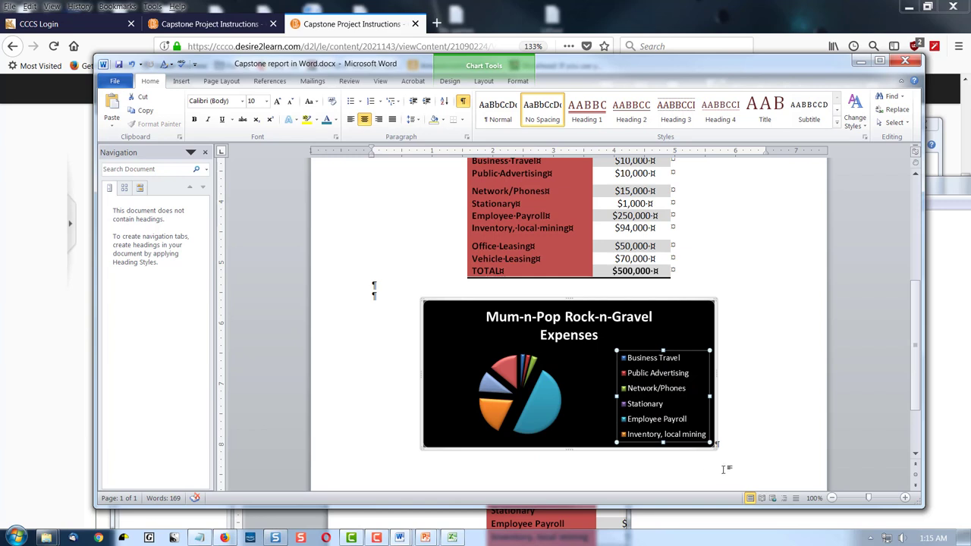
pyautogui.click(568, 453)
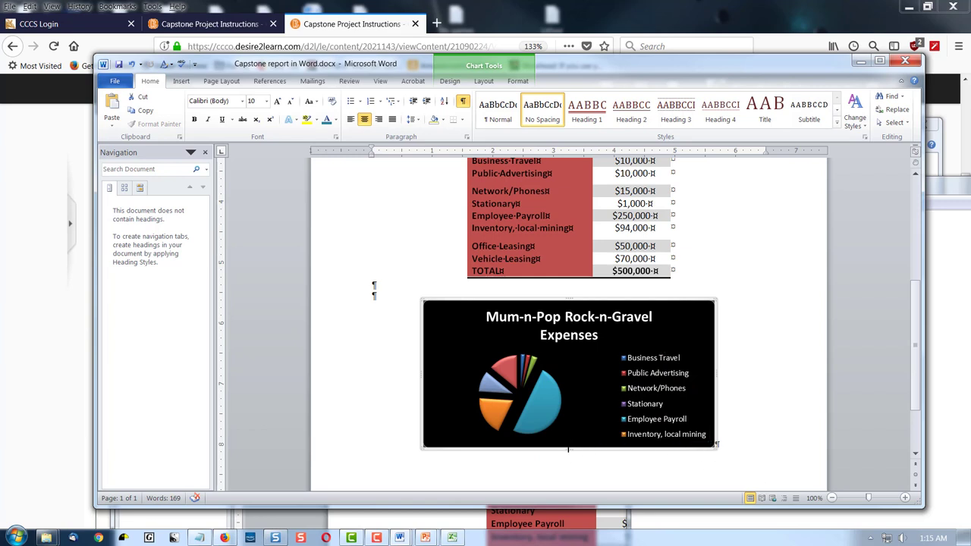
pyautogui.moveTo(568, 449); pyautogui.dragTo(569, 464)
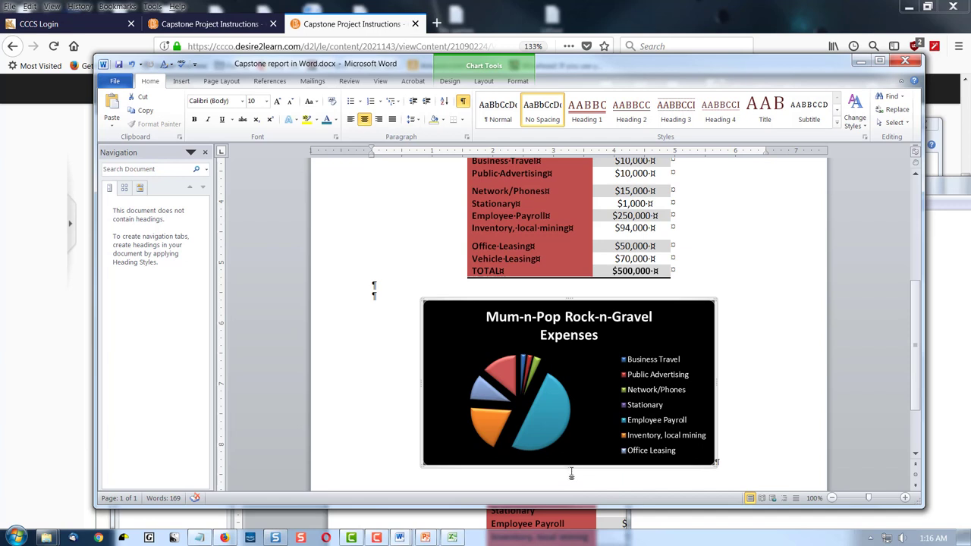
pyautogui.moveTo(571, 474); pyautogui.dragTo(573, 490)
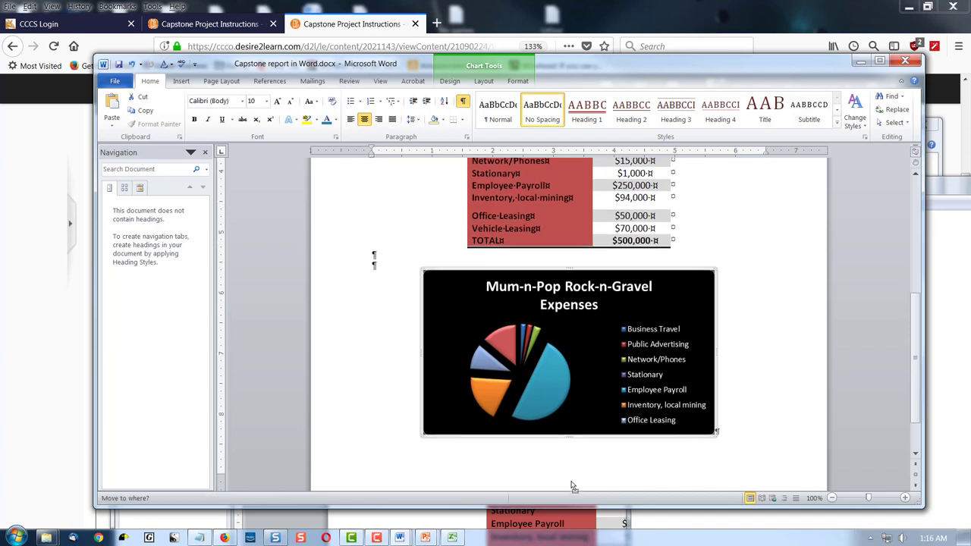
pyautogui.click(575, 438)
pyautogui.moveTo(571, 434); pyautogui.dragTo(568, 462)
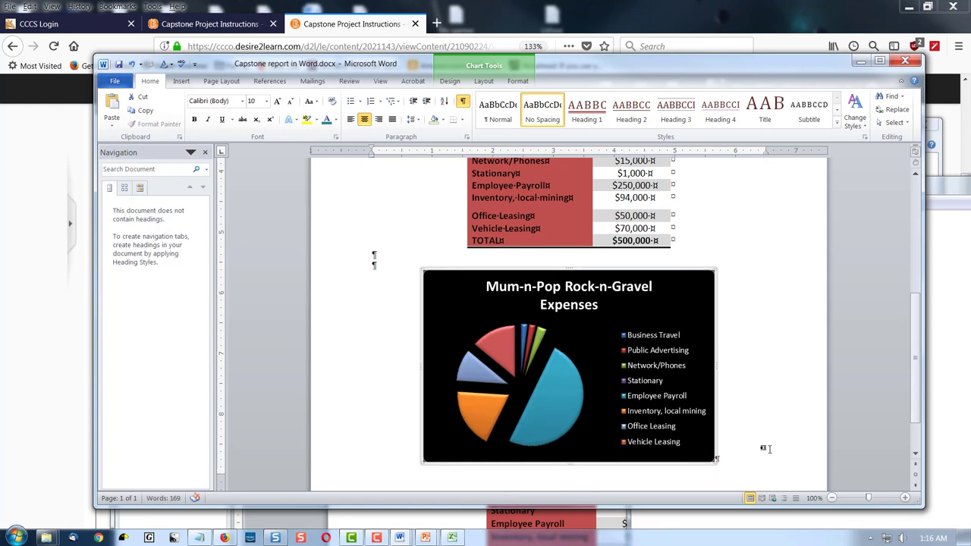
pyautogui.click(767, 448)
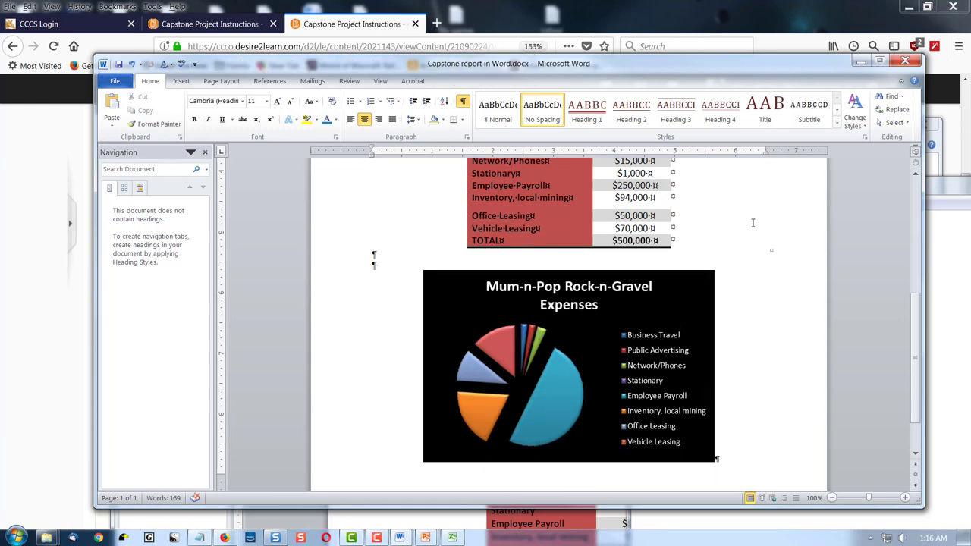
pyautogui.scroll(5, 792, 378)
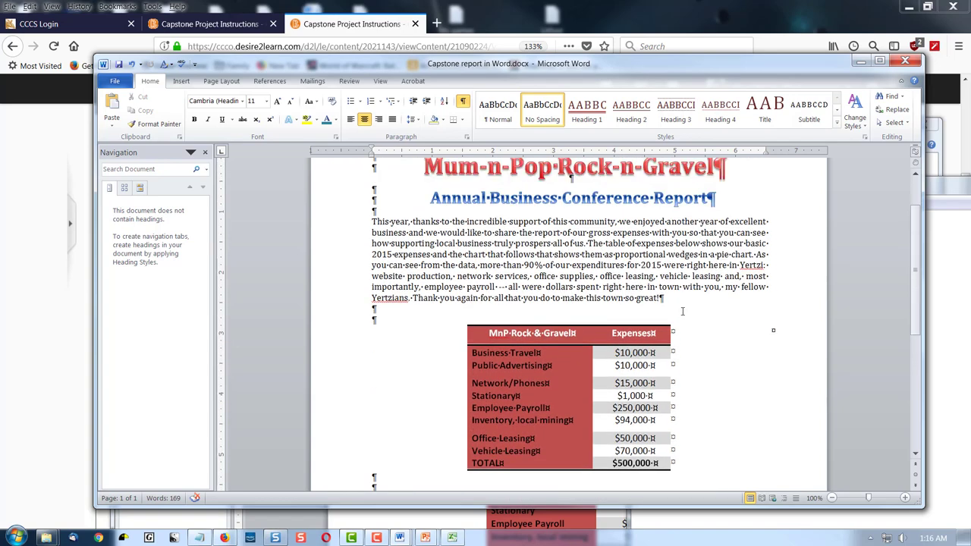
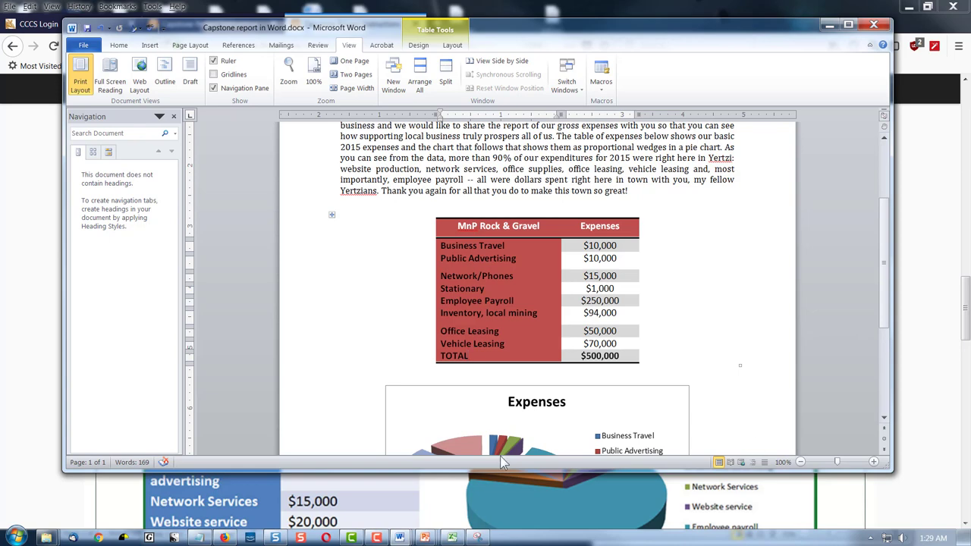
# - Switch to the document Capstone report with extra pie.docx and set its zoom to 100%
pyautogui.moveTo(402, 535)
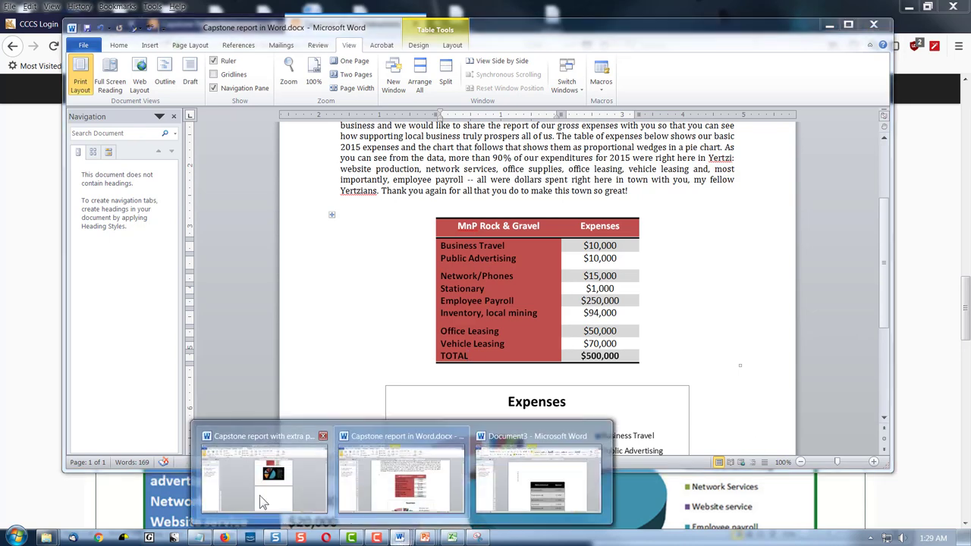
pyautogui.click(259, 496)
pyautogui.scroll(3, 756, 349)
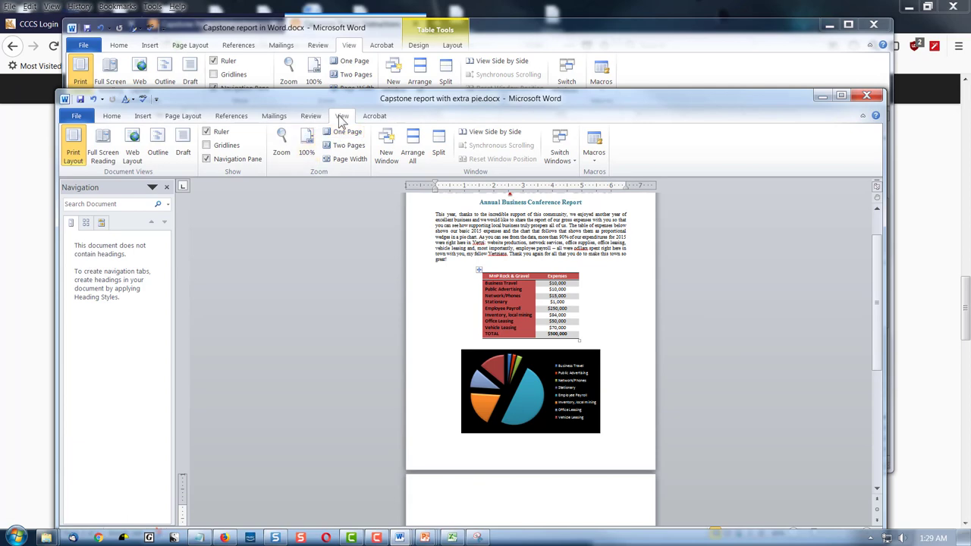
pyautogui.click(306, 148)
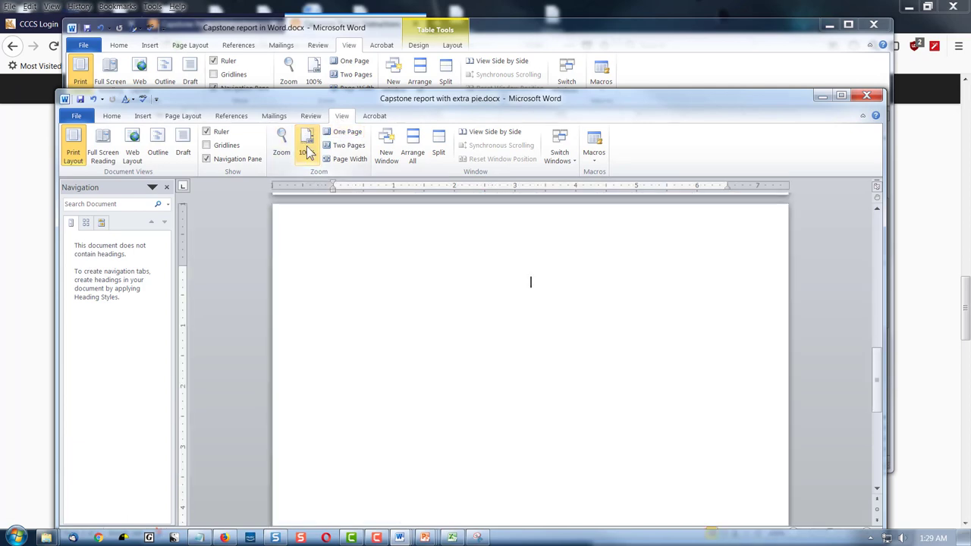
pyautogui.scroll(10, 880, 256)
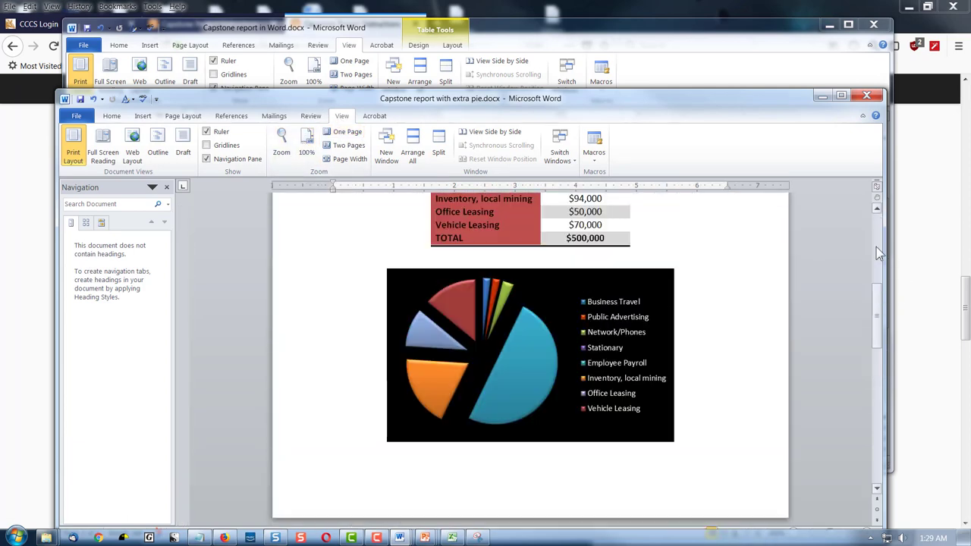
# - Select all cells of the red MnP Rock & Gravel expenses table in the extra pie report
pyautogui.scroll(-3, 837, 271)
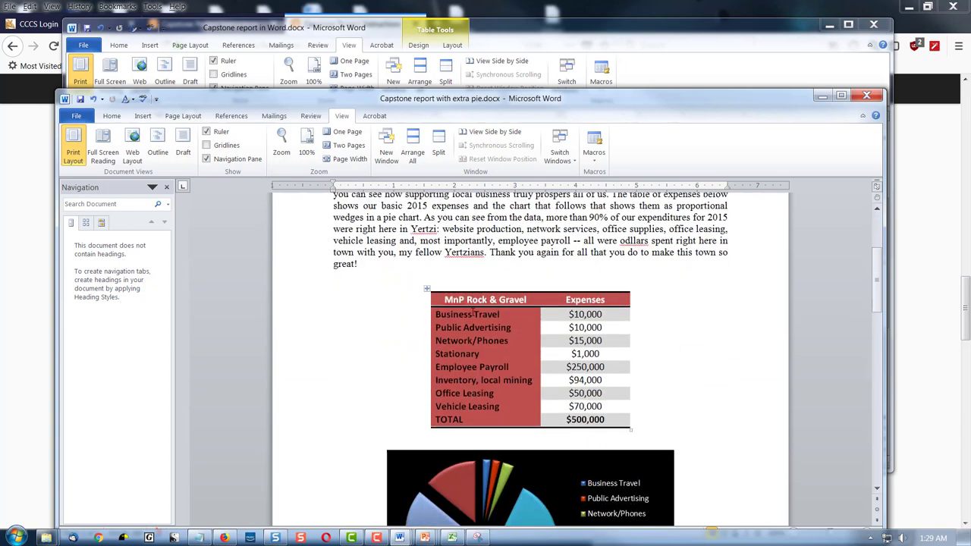
pyautogui.click(427, 289)
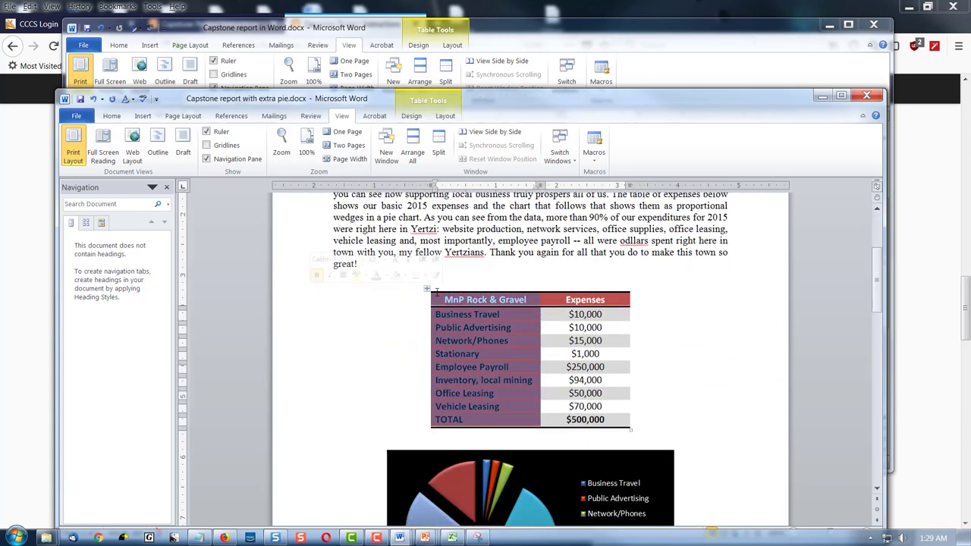
pyautogui.moveTo(613, 421); pyautogui.dragTo(616, 426)
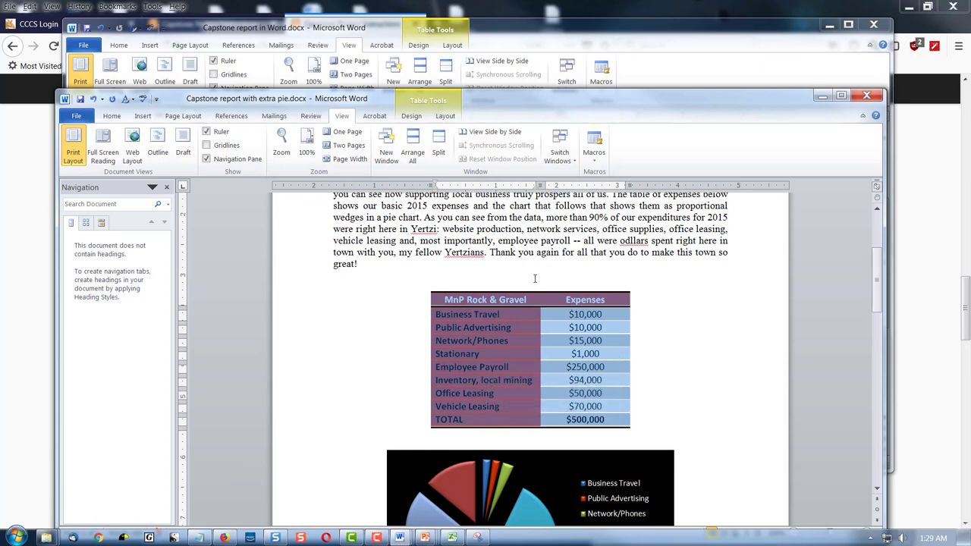
# - Switch to Presentation3 in PowerPoint and remove the bullets from both content placeholders on slide 2
pyautogui.click(639, 34)
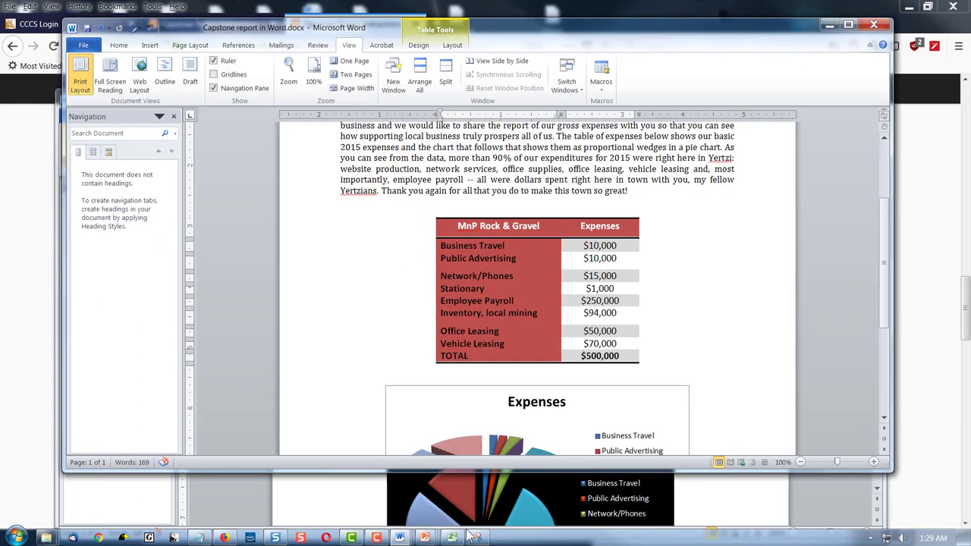
pyautogui.moveTo(425, 537)
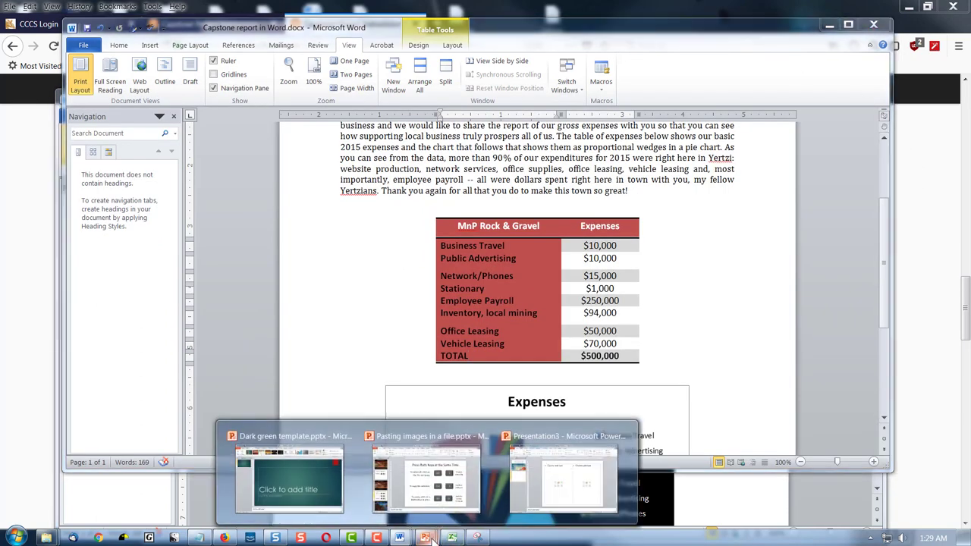
pyautogui.click(565, 516)
pyautogui.click(439, 199)
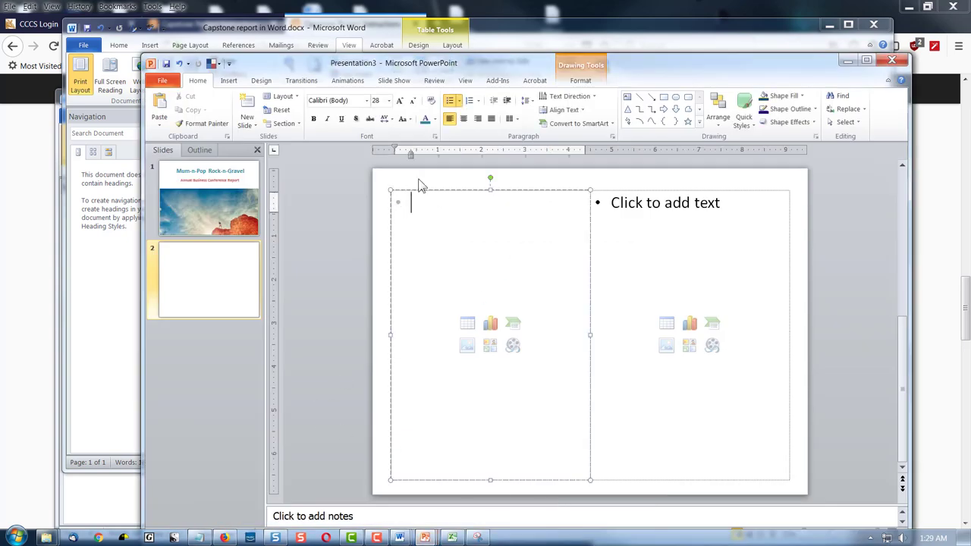
pyautogui.click(449, 100)
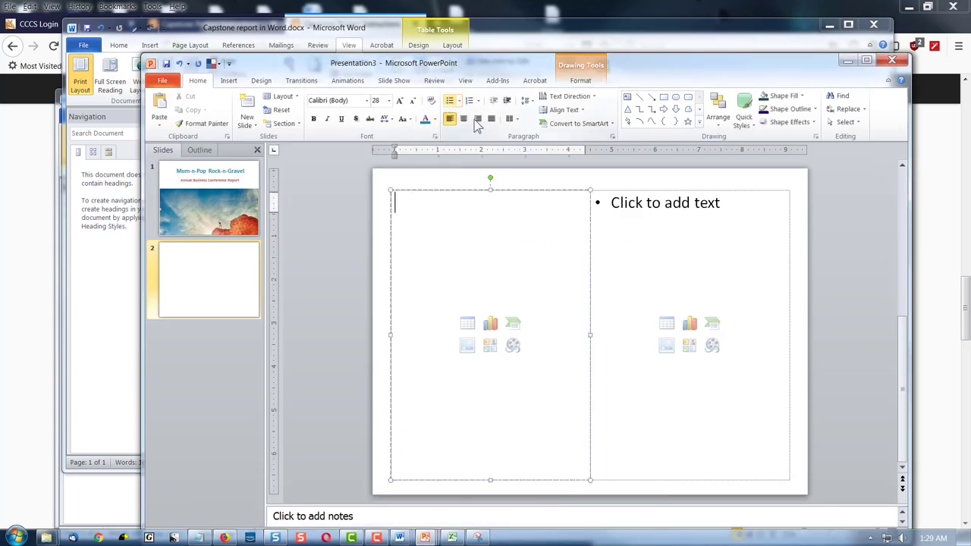
pyautogui.click(615, 204)
pyautogui.click(450, 101)
# - Paste the copied expenses table into slide 2's left placeholder and move it down near the slide's lower edge
pyautogui.click(425, 200)
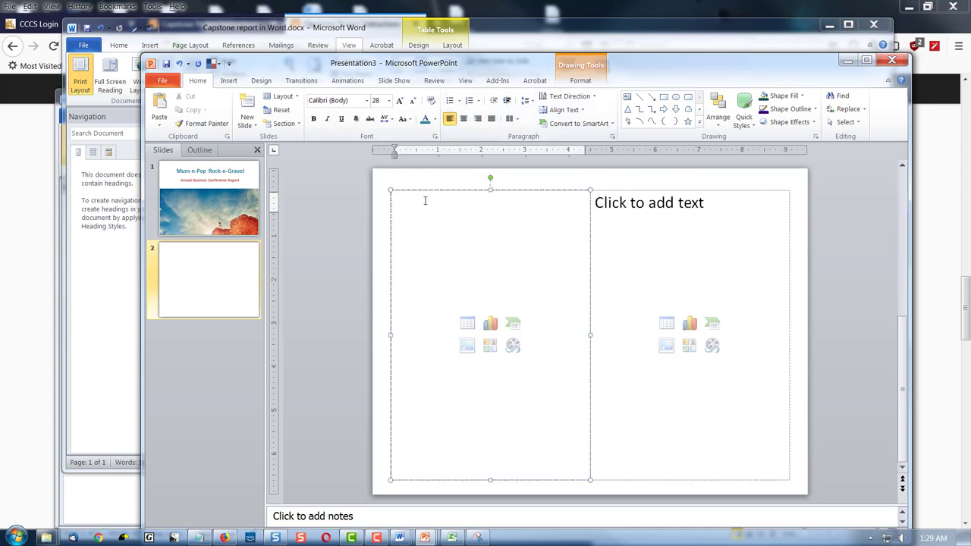
pyautogui.hotkey('ctrl', 'v')
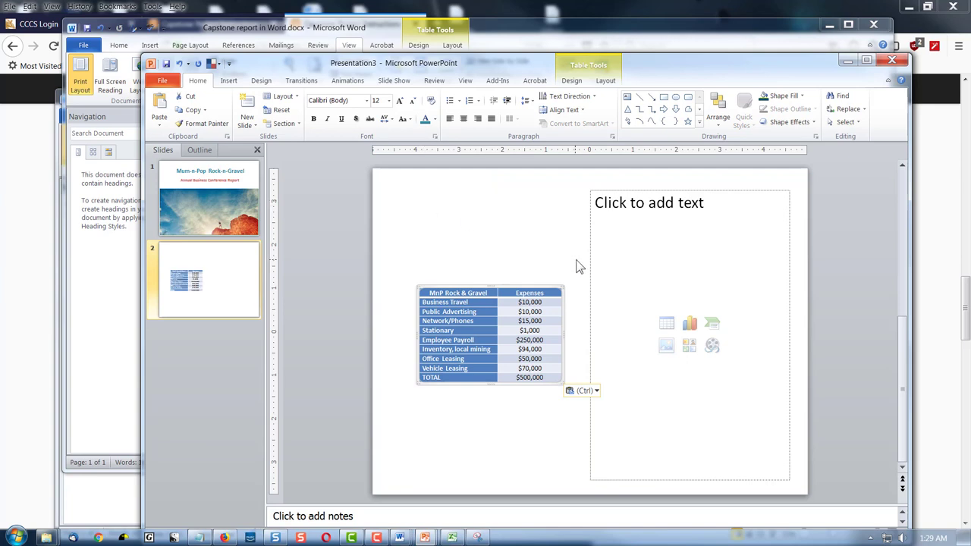
pyautogui.moveTo(564, 362); pyautogui.dragTo(557, 442)
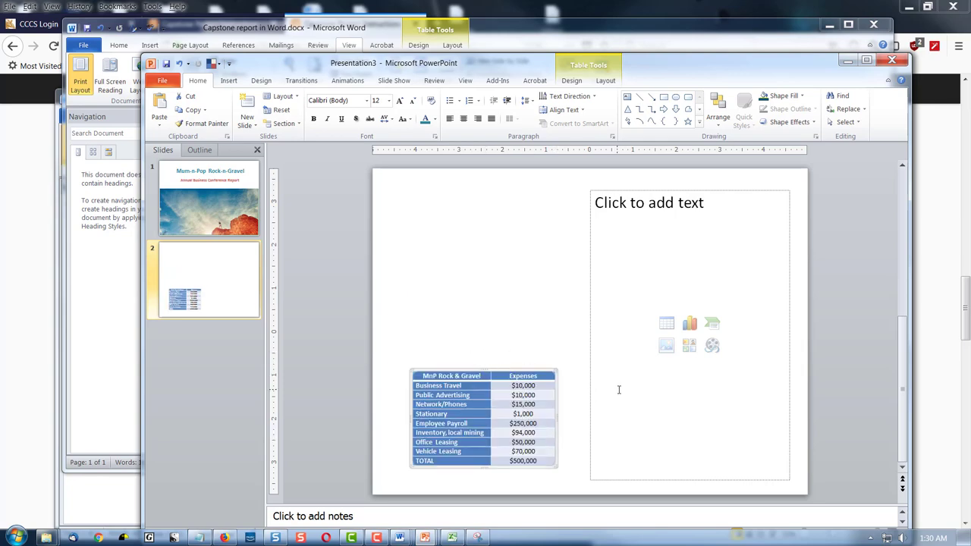
pyautogui.click(518, 319)
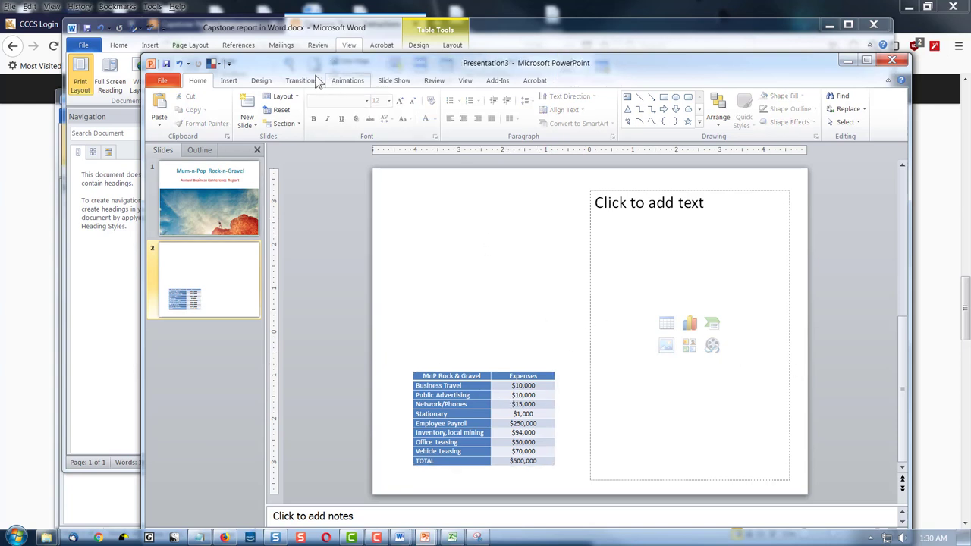
# - Insert People having fun.PNG from the Pictures library, place it above the expenses table and narrow it to 3.58" wide
pyautogui.click(229, 80)
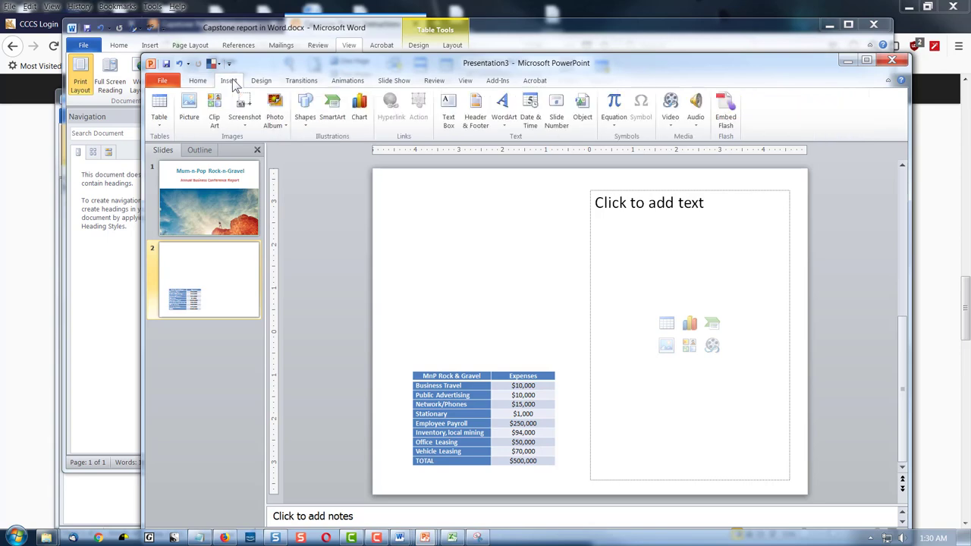
pyautogui.click(184, 115)
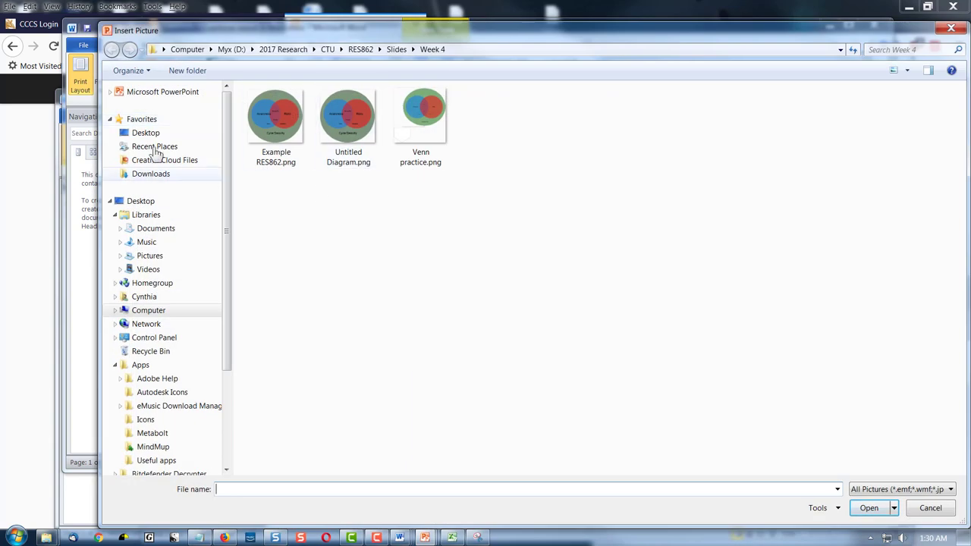
pyautogui.click(156, 258)
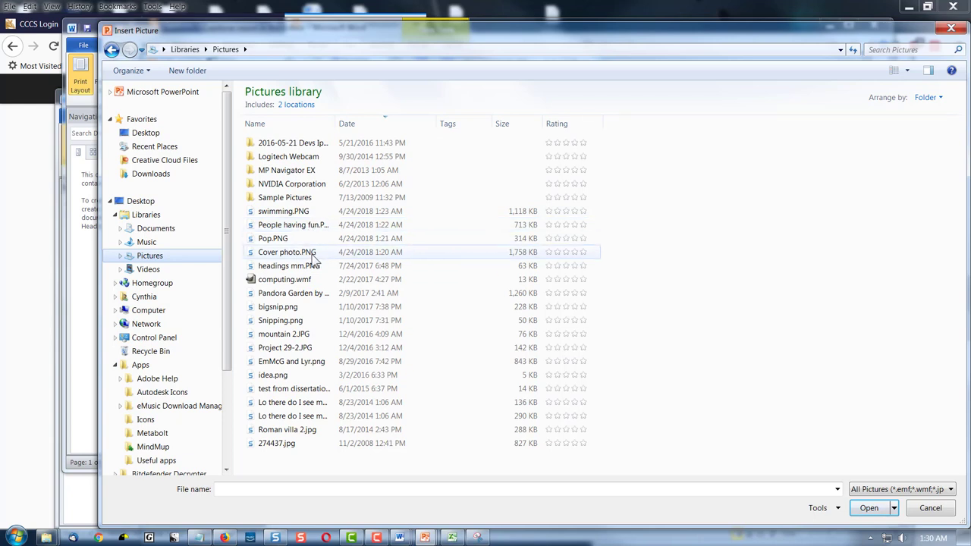
pyautogui.click(299, 225)
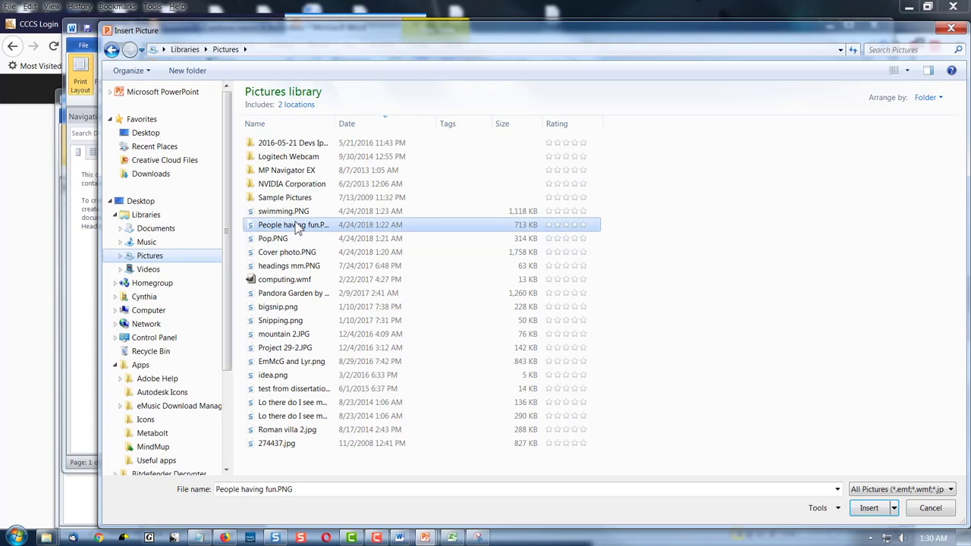
pyautogui.click(874, 508)
pyautogui.moveTo(724, 317); pyautogui.dragTo(534, 238)
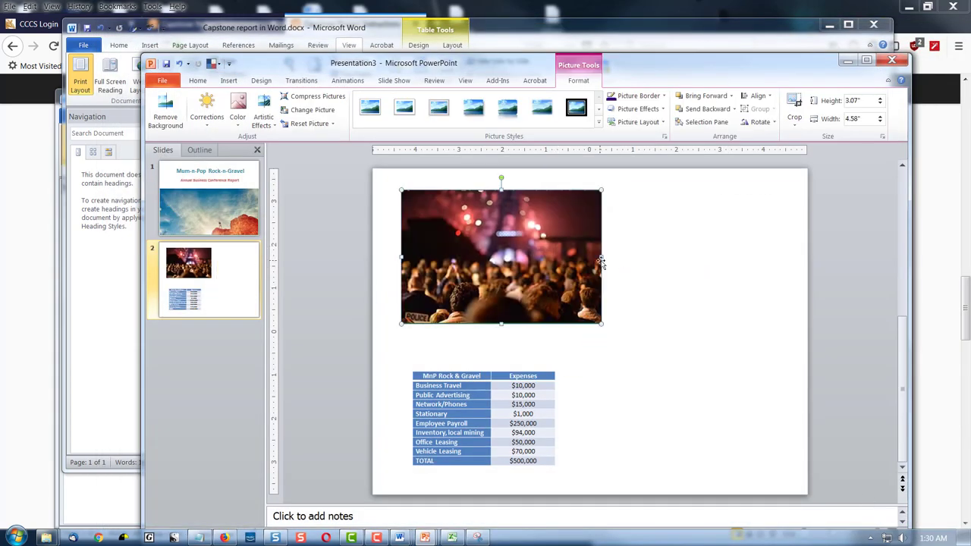
pyautogui.moveTo(601, 257); pyautogui.dragTo(557, 256)
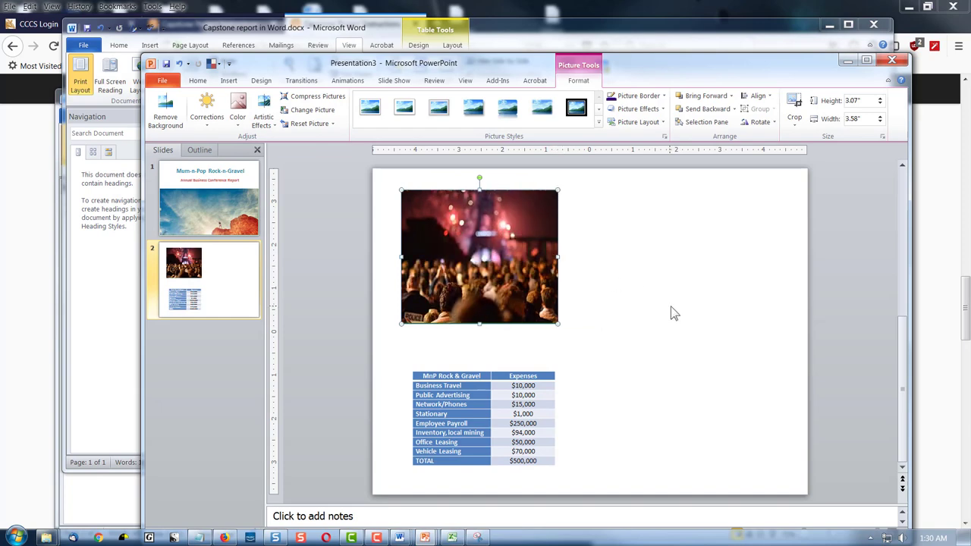
# - Delete the crowd picture above the expenses table on slide 2
pyautogui.click(666, 314)
pyautogui.click(484, 266)
pyautogui.press('Delete')
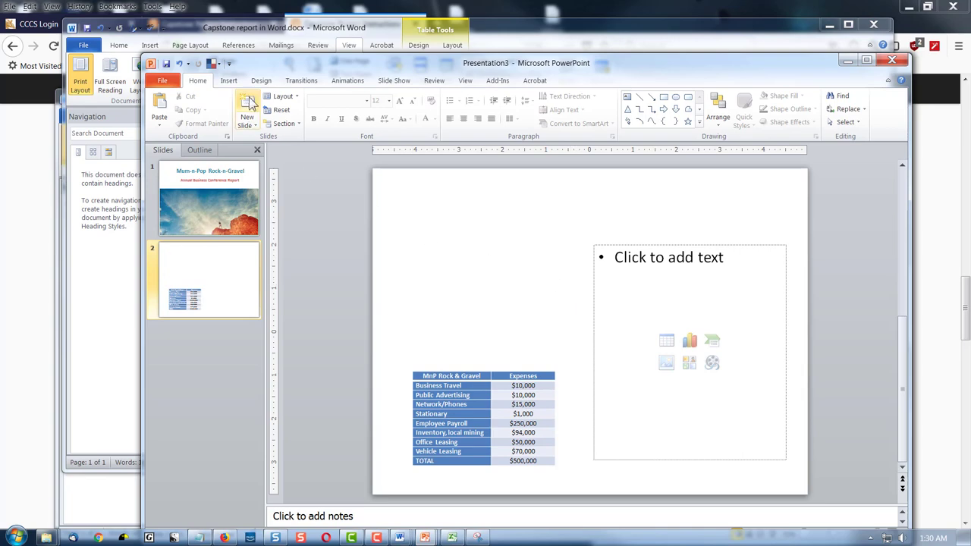
# - Start inserting a picture on slide 2 and browse to the Events folder under 2017 Research, Photos on drive D
pyautogui.click(229, 82)
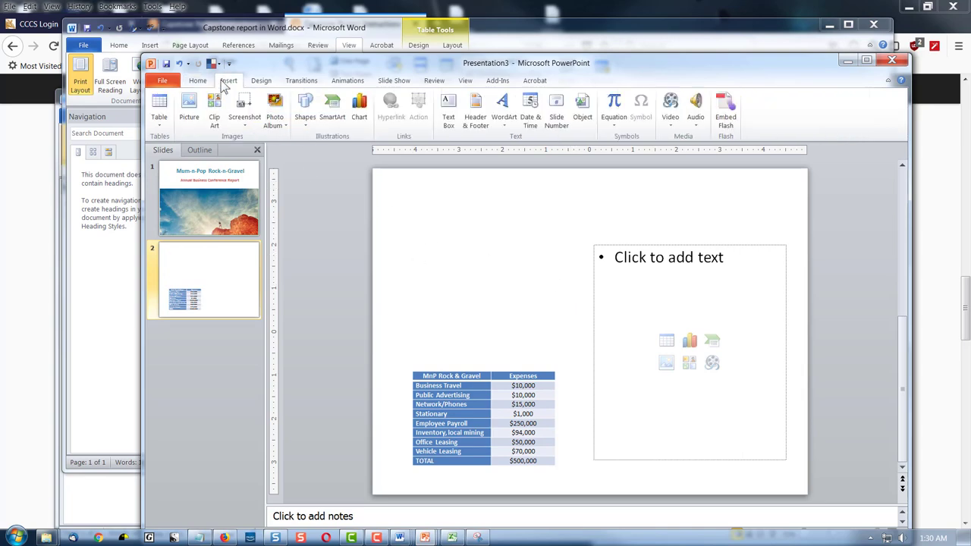
pyautogui.click(189, 107)
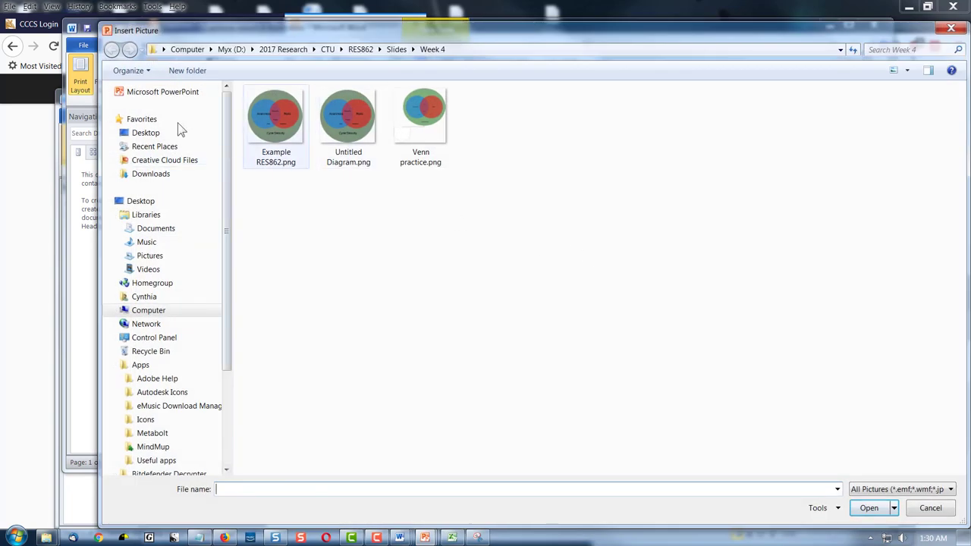
pyautogui.click(158, 148)
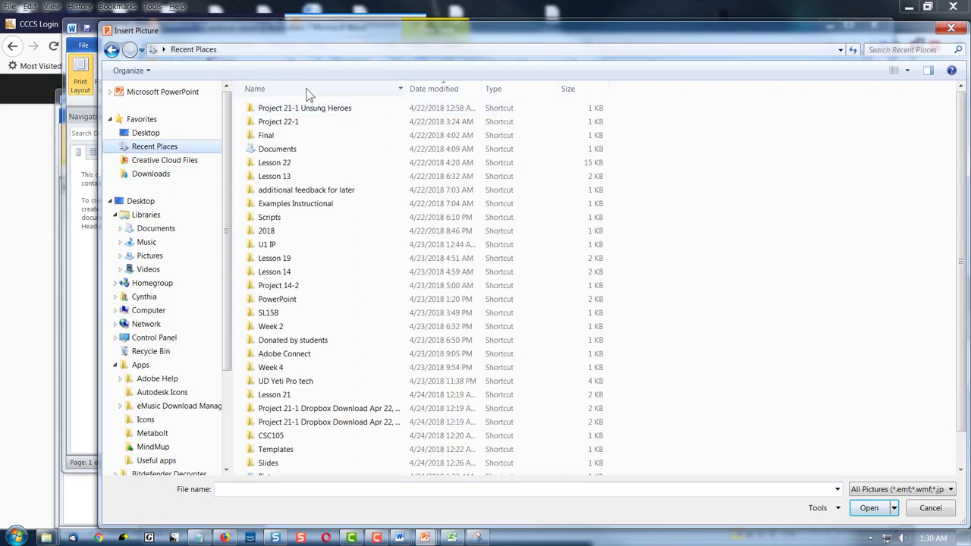
pyautogui.click(436, 91)
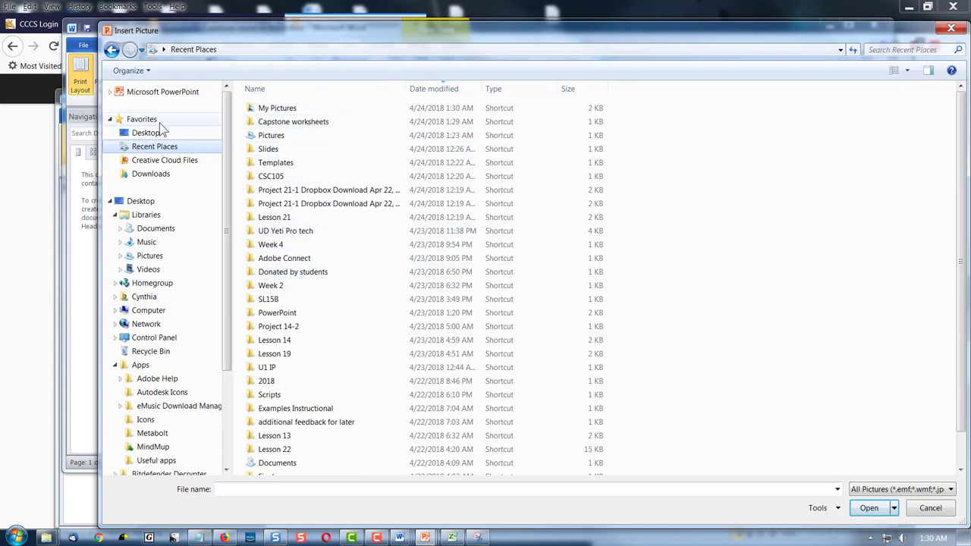
pyautogui.click(153, 310)
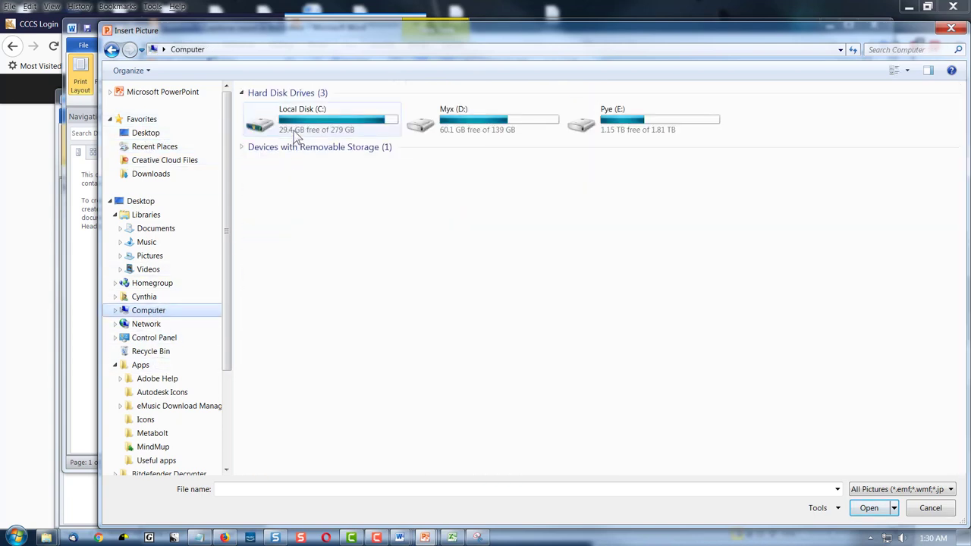
pyautogui.doubleClick(422, 120)
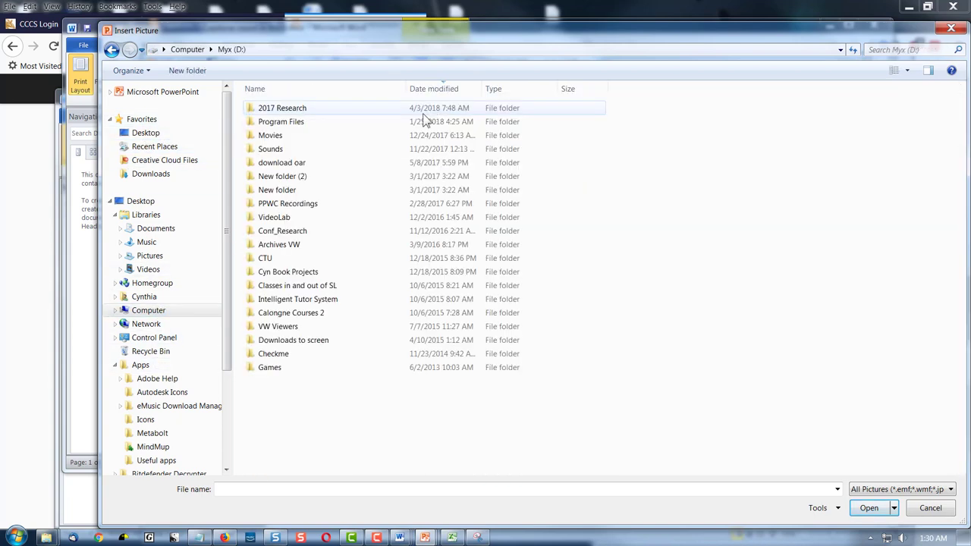
pyautogui.doubleClick(303, 110)
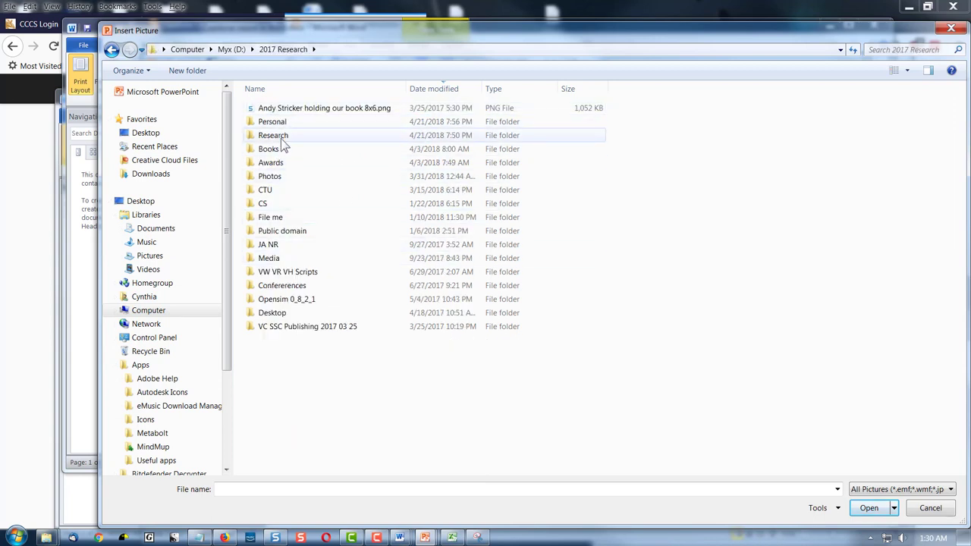
pyautogui.click(279, 179)
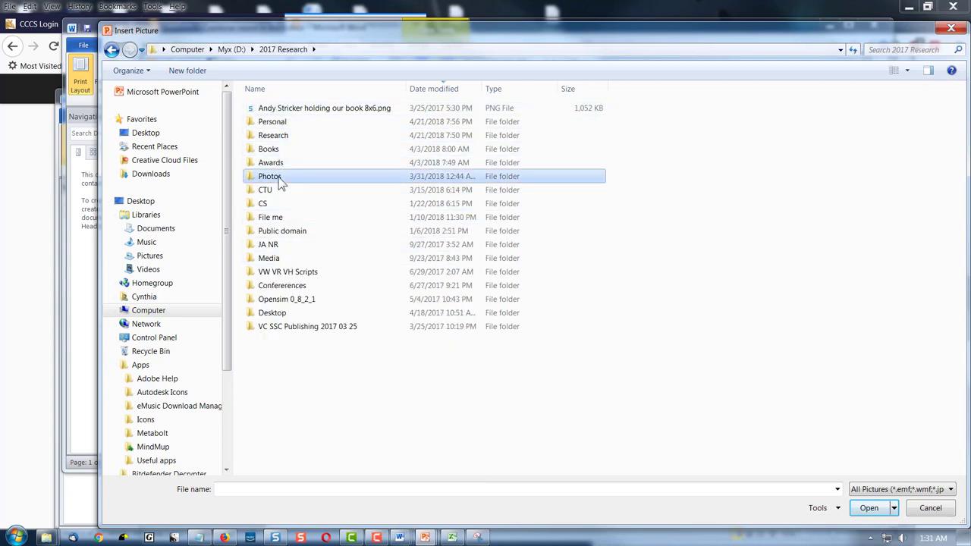
pyautogui.doubleClick(279, 179)
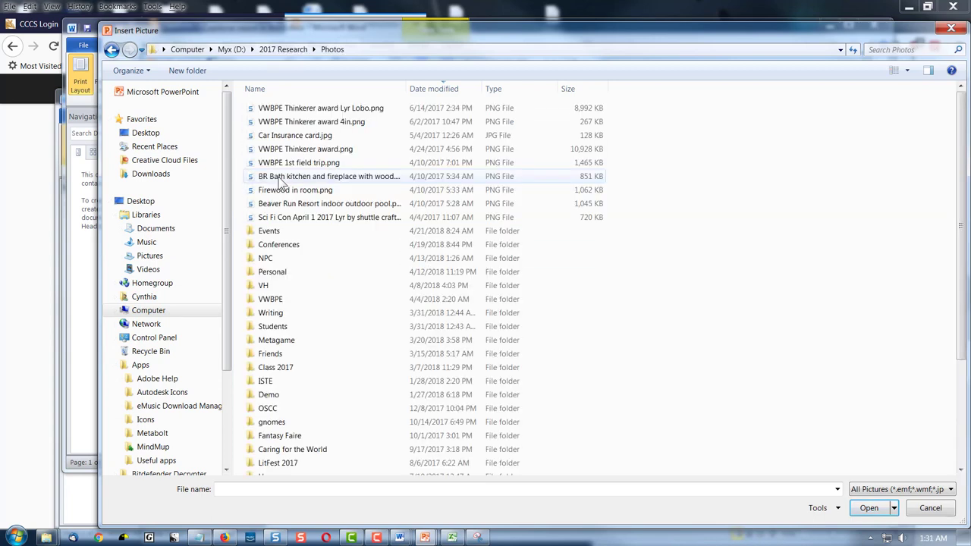
pyautogui.doubleClick(287, 232)
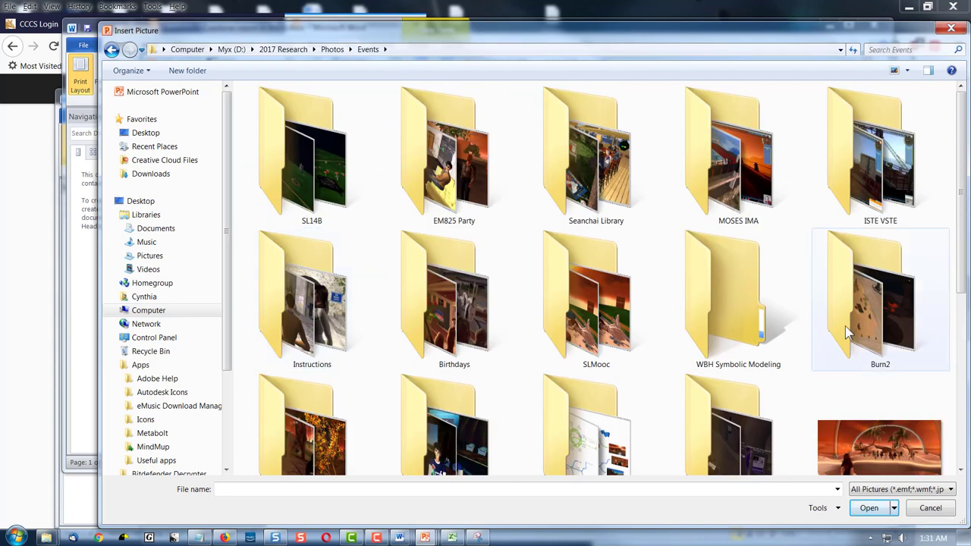
# - Insert Sanoria waits.png from the Fantasy Faire 2018 folder into slide 2's right placeholder
pyautogui.scroll(-4, 552, 371)
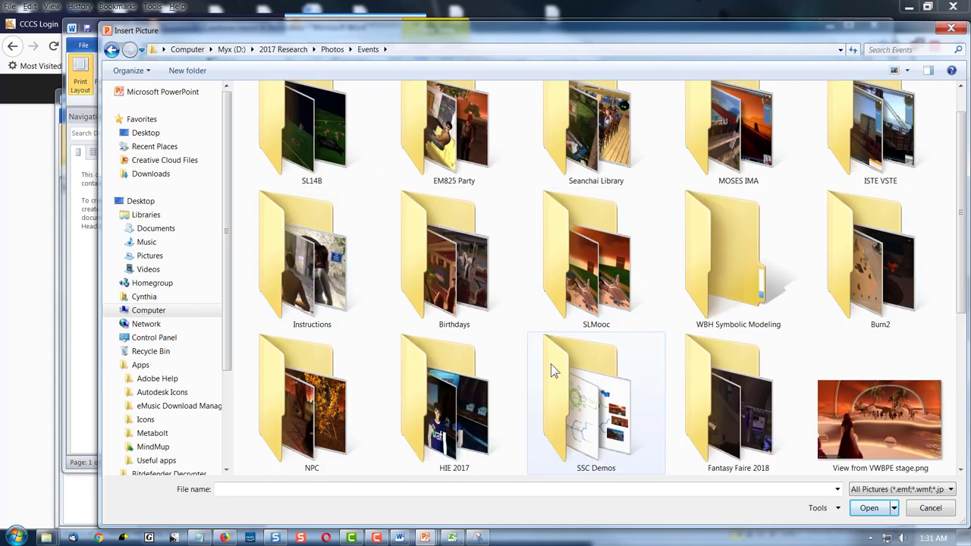
pyautogui.scroll(5, 553, 369)
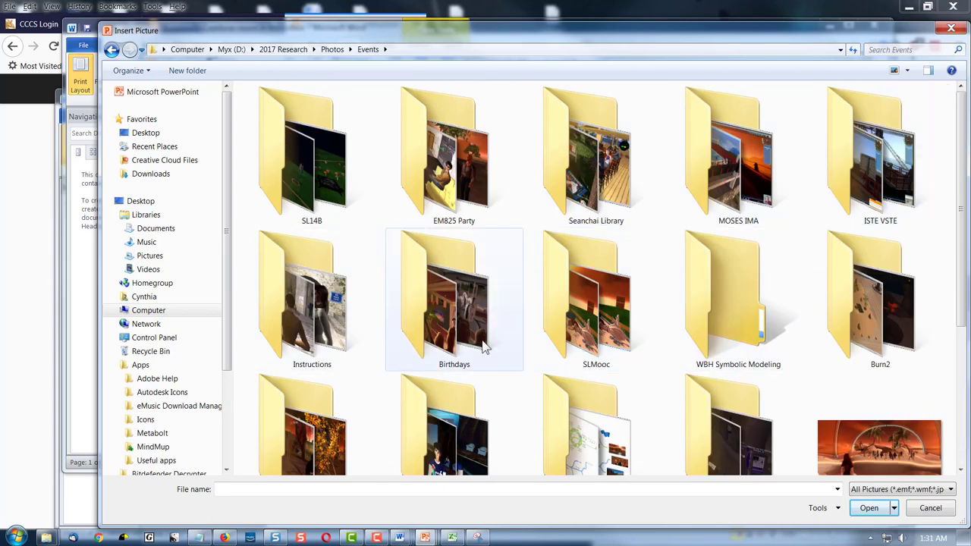
pyautogui.scroll(-1, 484, 345)
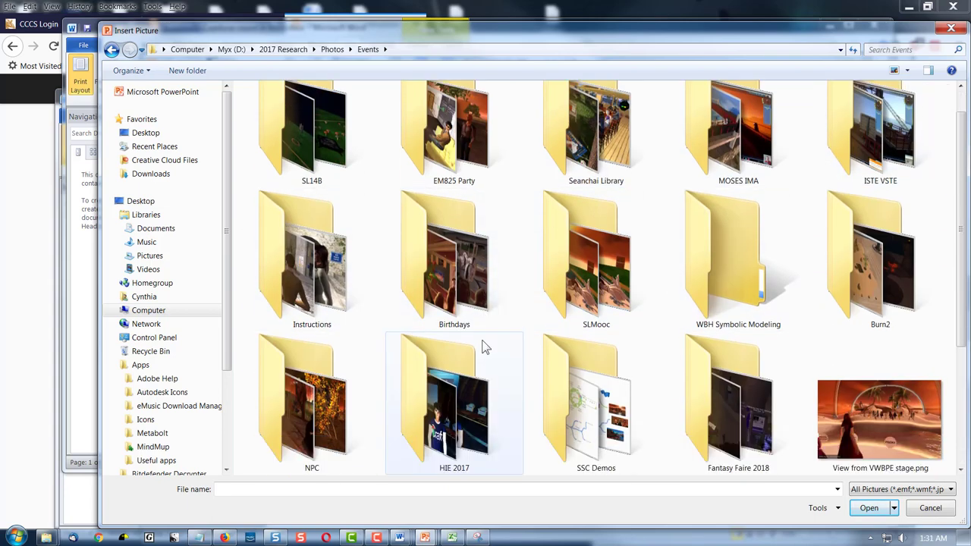
pyautogui.doubleClick(744, 408)
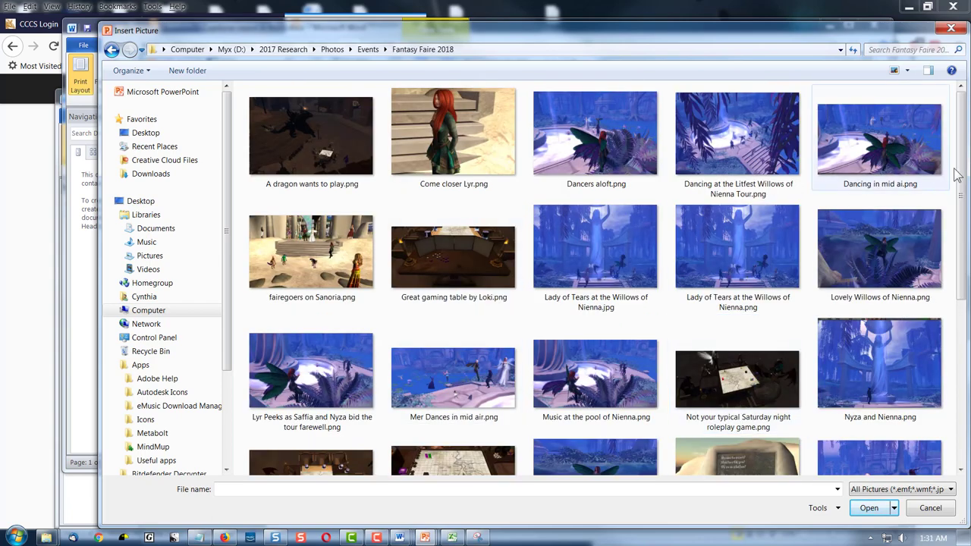
pyautogui.scroll(-2, 960, 203)
pyautogui.scroll(-5, 962, 204)
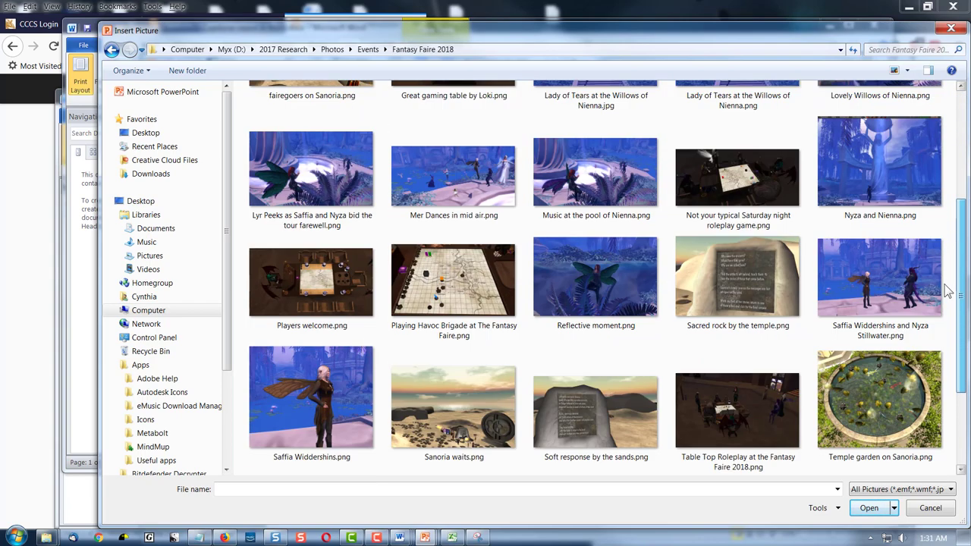
pyautogui.scroll(-1, 942, 357)
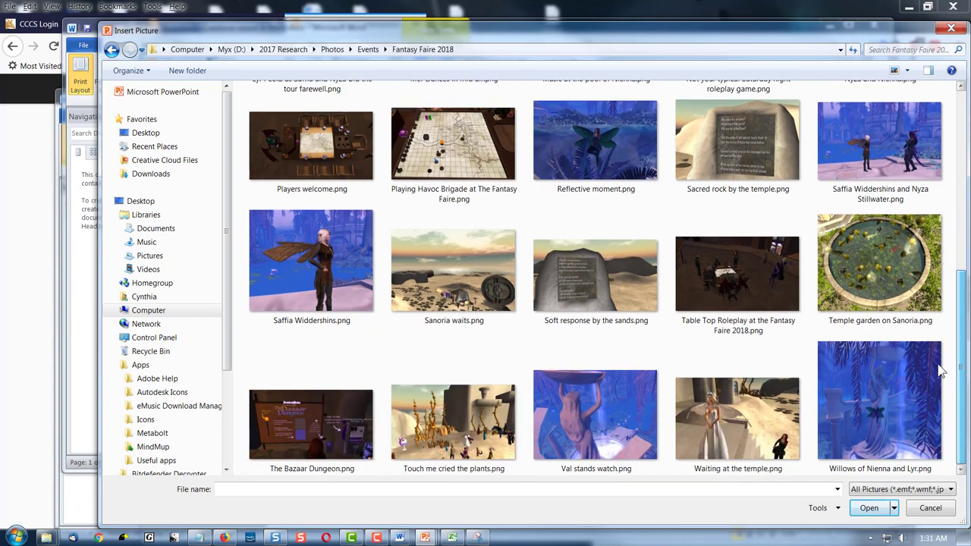
pyautogui.scroll(5, 947, 227)
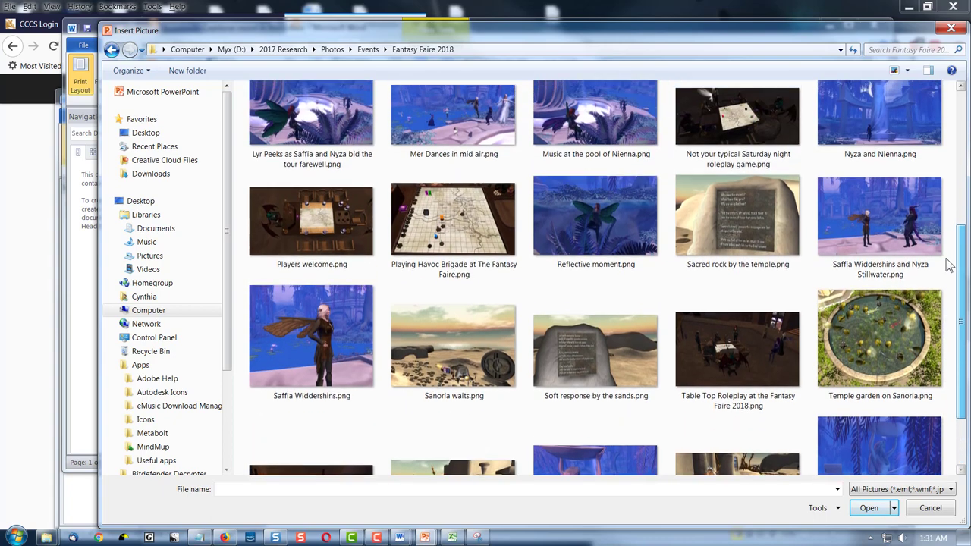
pyautogui.scroll(-3, 947, 218)
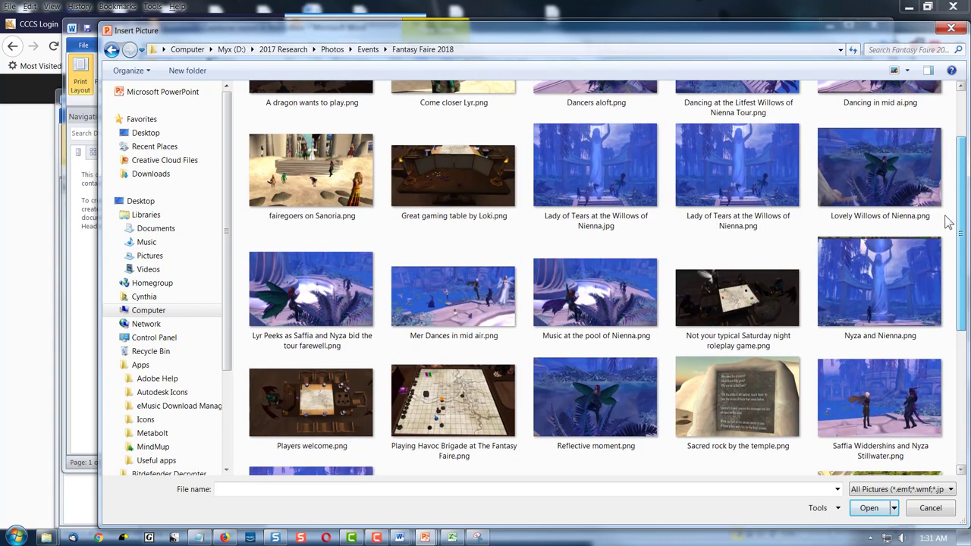
pyautogui.scroll(-2, 941, 327)
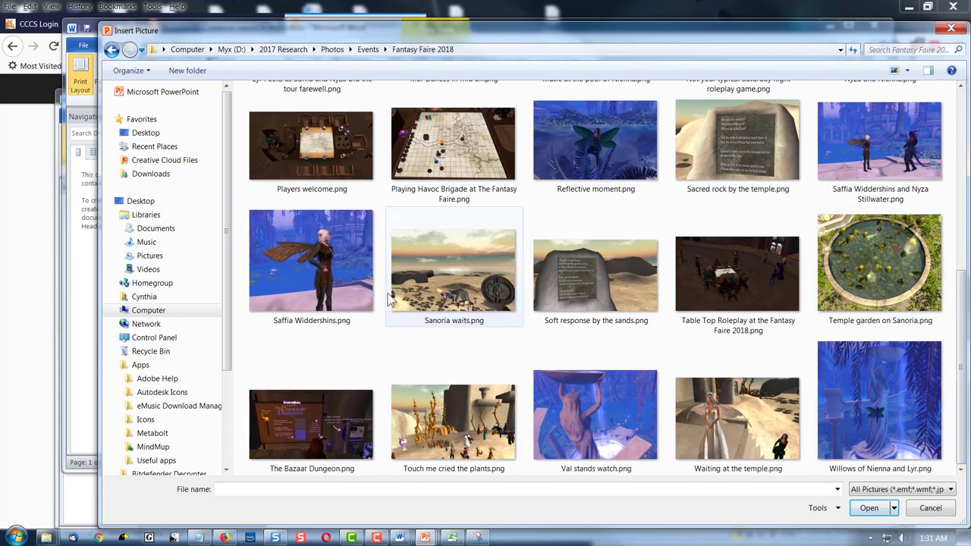
pyautogui.doubleClick(473, 275)
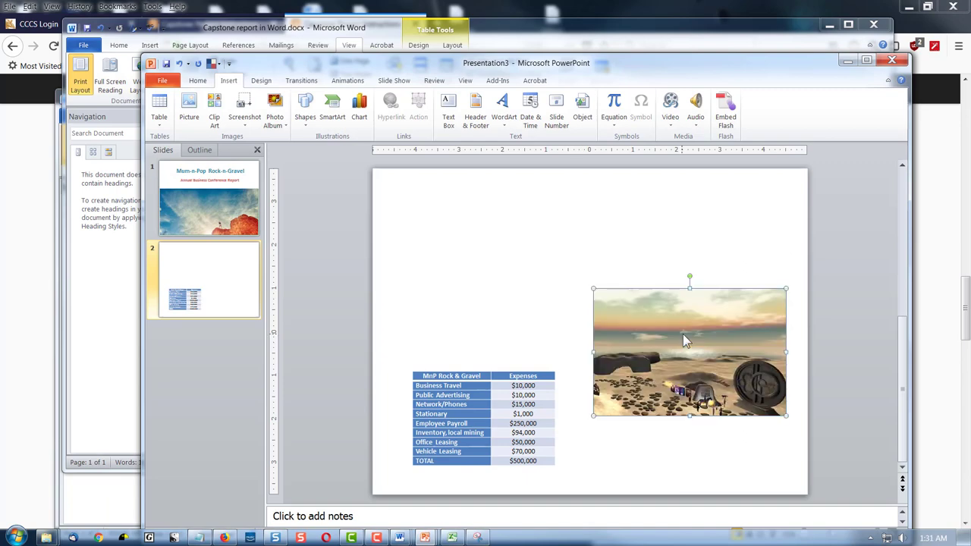
# - Move the beach scene picture above the expenses table on slide 2, nudging it slightly toward the slide's left edge
pyautogui.moveTo(702, 330); pyautogui.dragTo(513, 244)
pyautogui.click(697, 358)
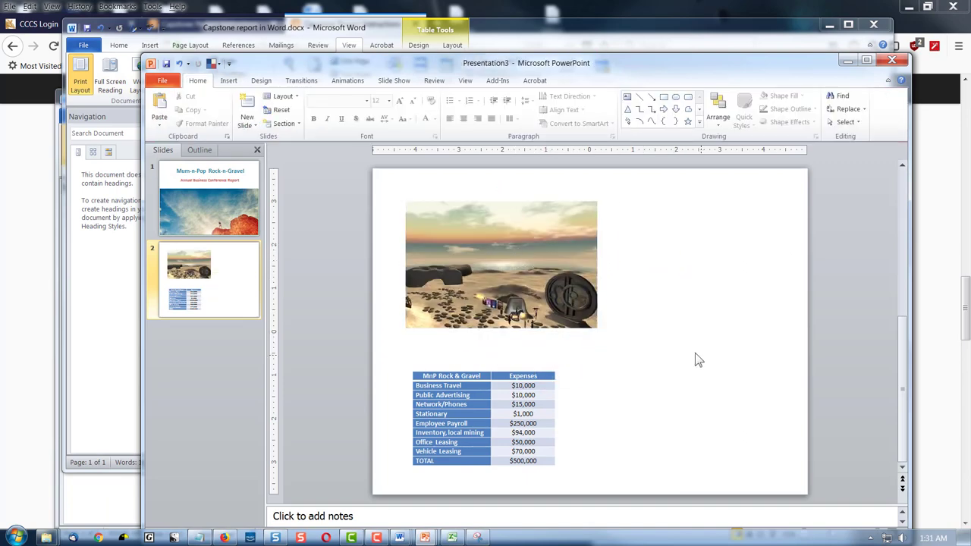
pyautogui.click(517, 288)
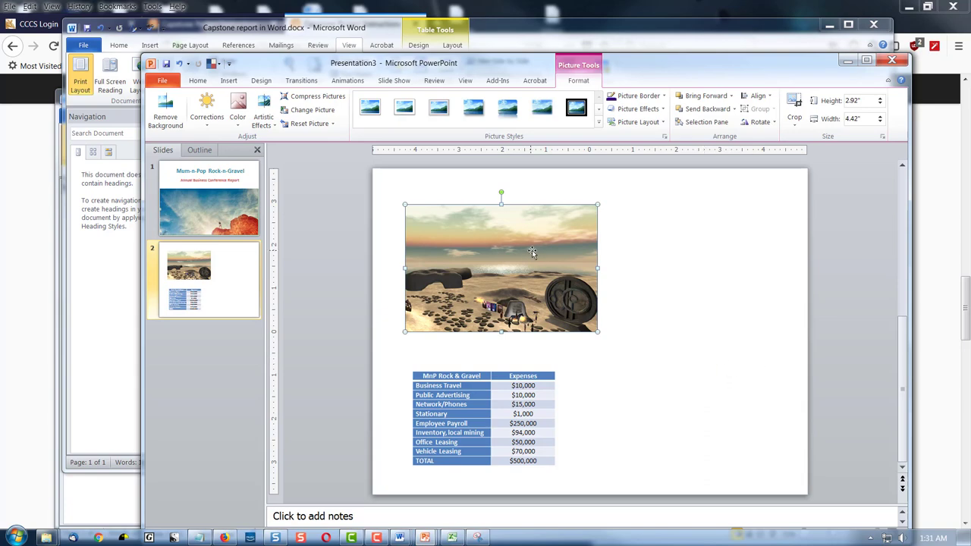
pyautogui.rightClick(504, 252)
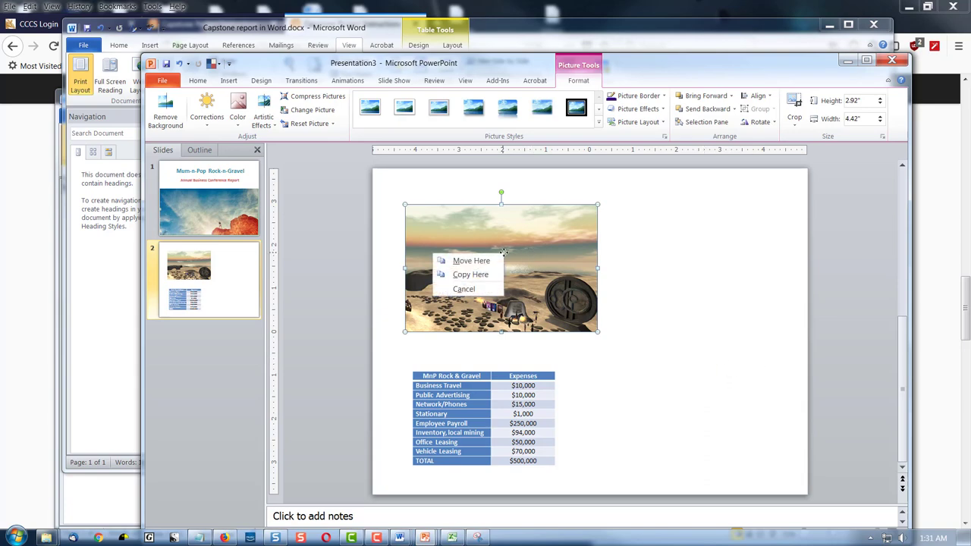
pyautogui.click(570, 267)
pyautogui.click(745, 297)
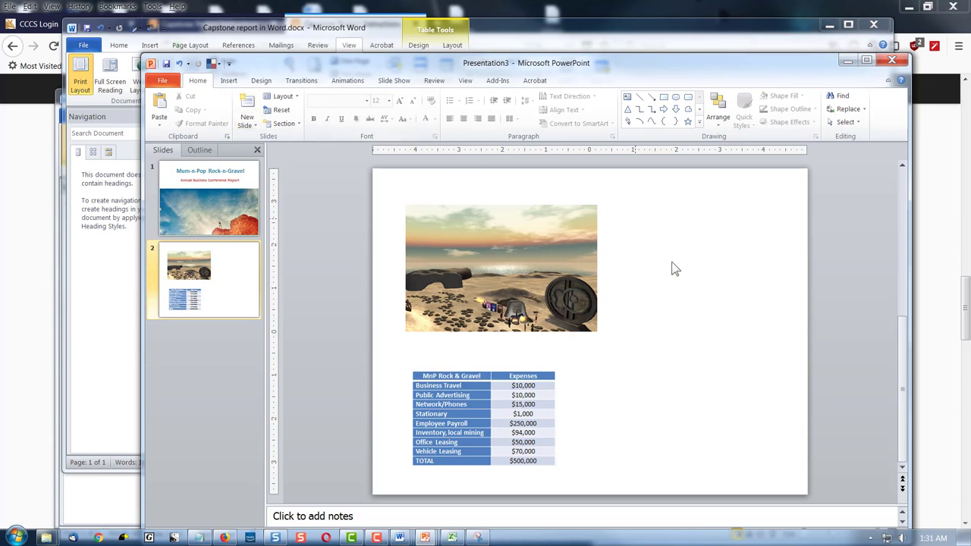
pyautogui.moveTo(535, 236); pyautogui.dragTo(530, 236)
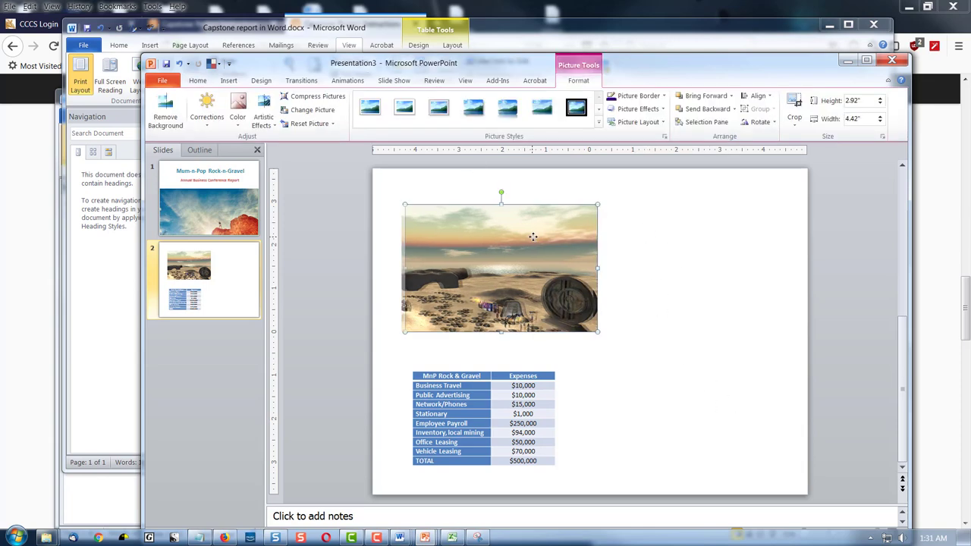
pyautogui.click(682, 268)
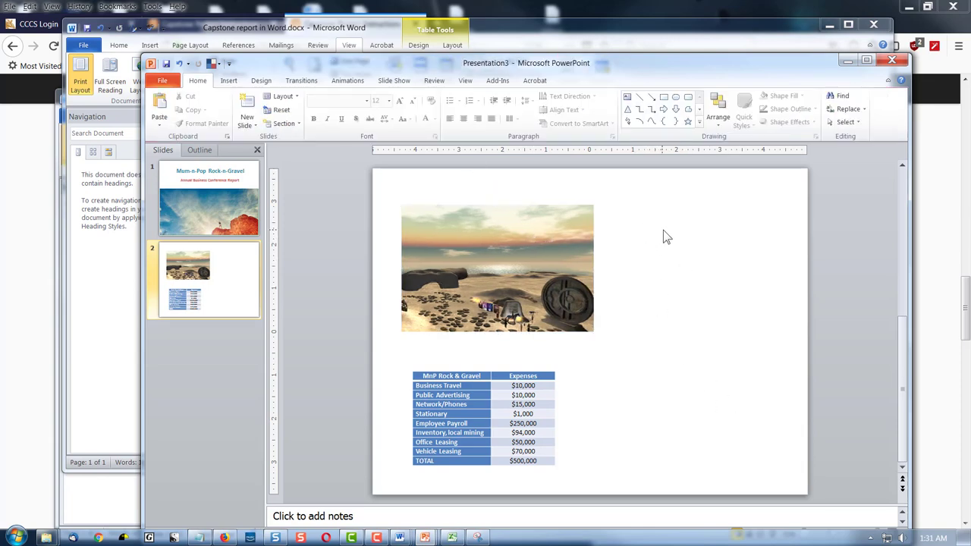
# - Change slide 2's layout to Title Only
pyautogui.click(228, 81)
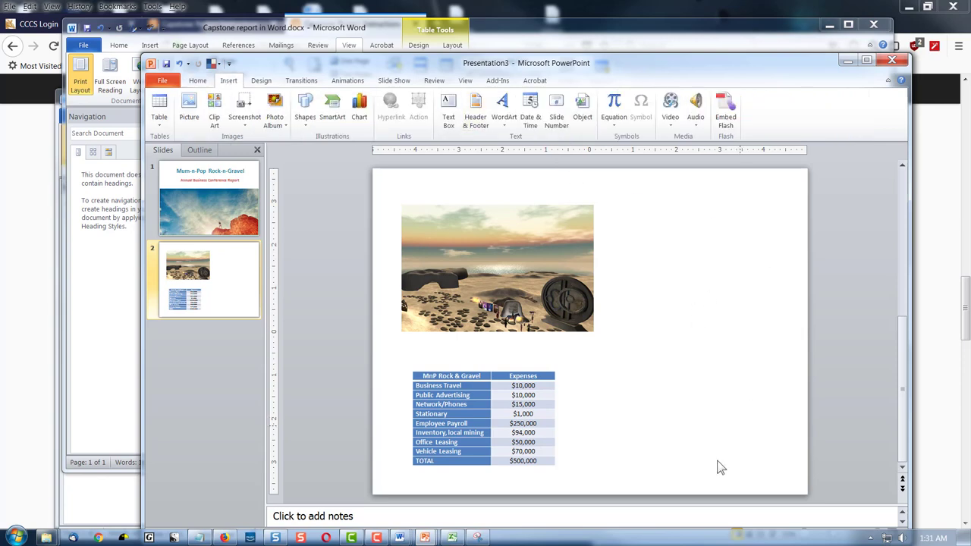
pyautogui.rightClick(644, 493)
pyautogui.moveTo(577, 460)
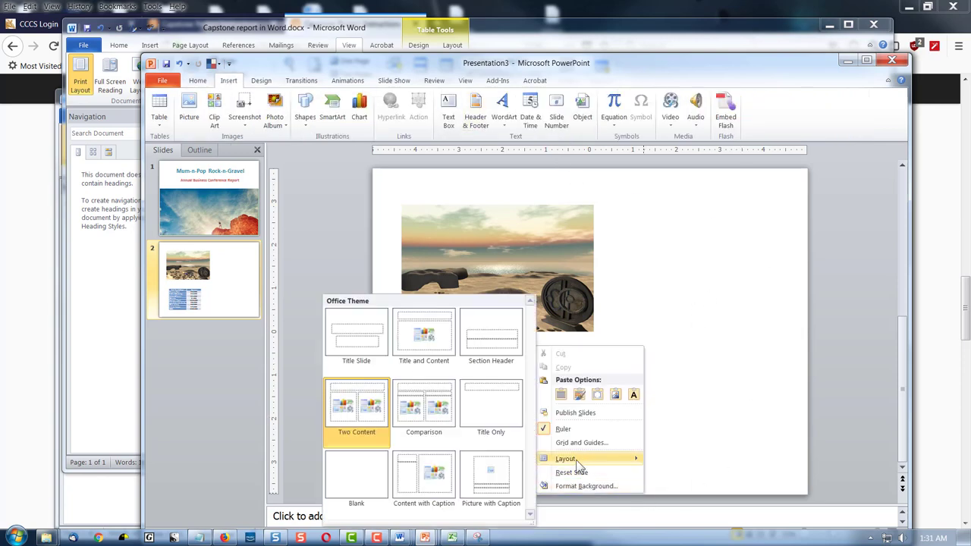
pyautogui.click(501, 412)
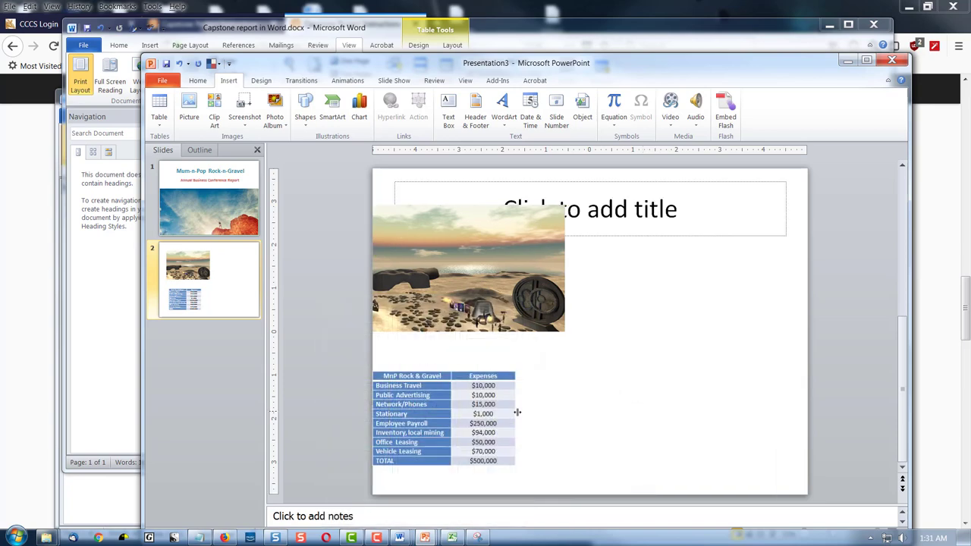
# - Move the expenses table inward from the slide's left edge and shift the beach picture down and slightly right above it
pyautogui.click(444, 376)
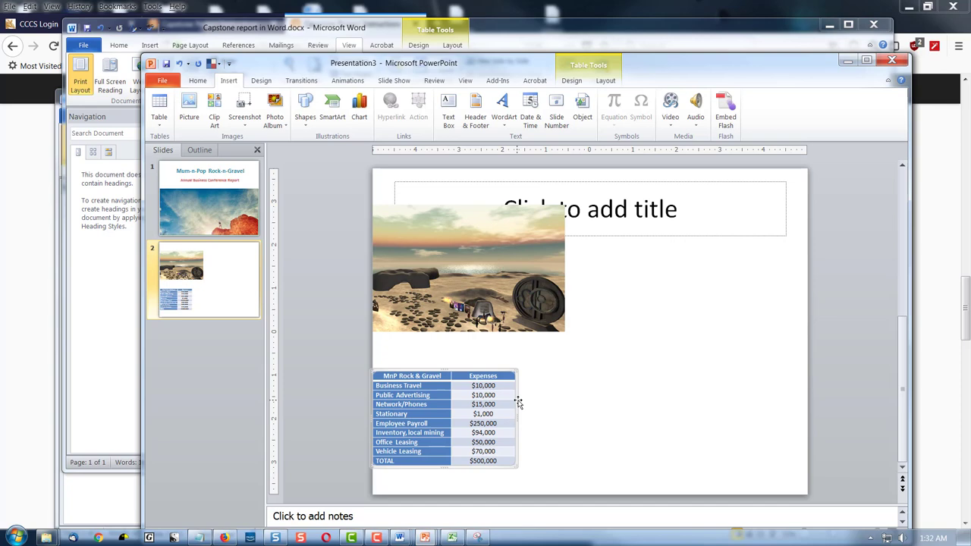
pyautogui.moveTo(518, 403); pyautogui.dragTo(551, 404)
pyautogui.click(516, 298)
pyautogui.moveTo(516, 297); pyautogui.dragTo(523, 320)
# - Shorten and narrow the title placeholder, placing it as a taller box beside the beach picture in the slide's right half
pyautogui.click(505, 226)
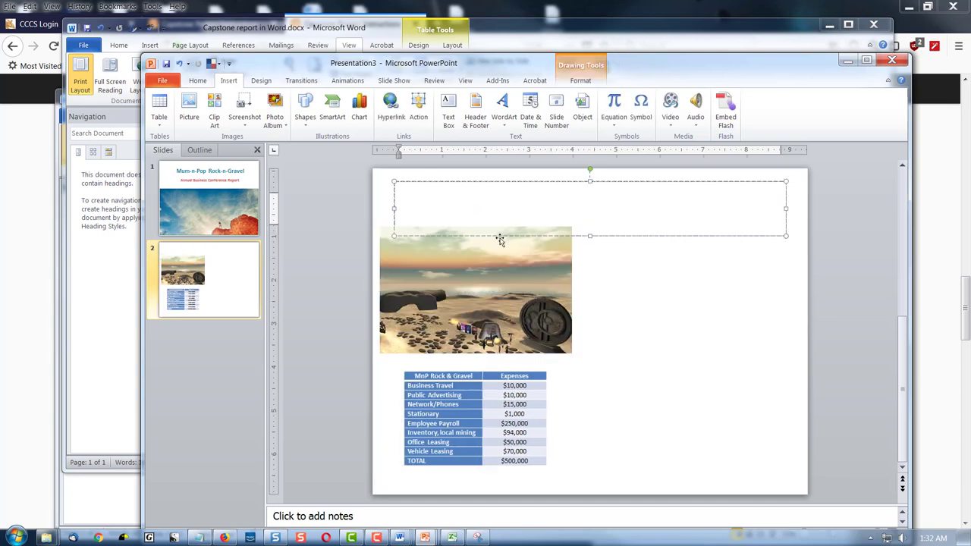
pyautogui.moveTo(590, 236); pyautogui.dragTo(591, 215)
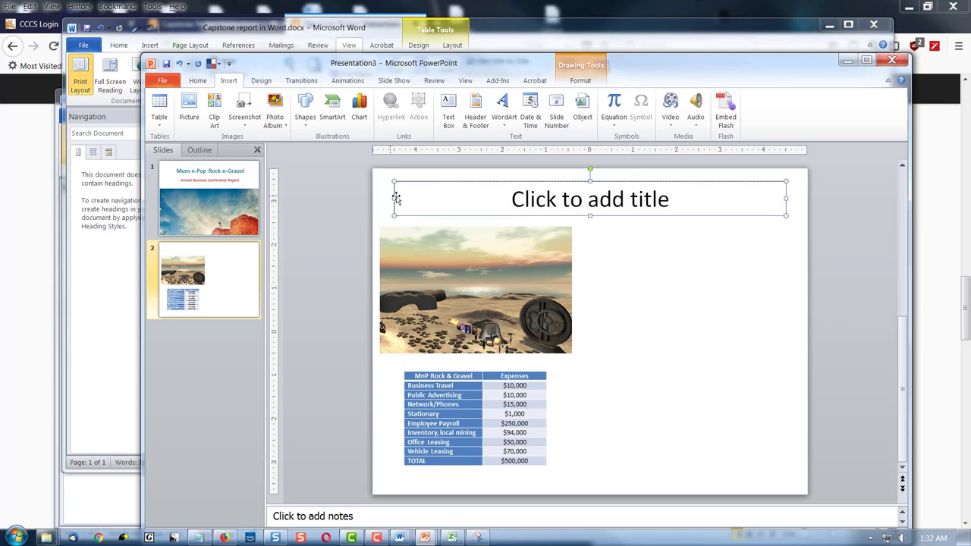
pyautogui.moveTo(393, 198); pyautogui.dragTo(597, 198)
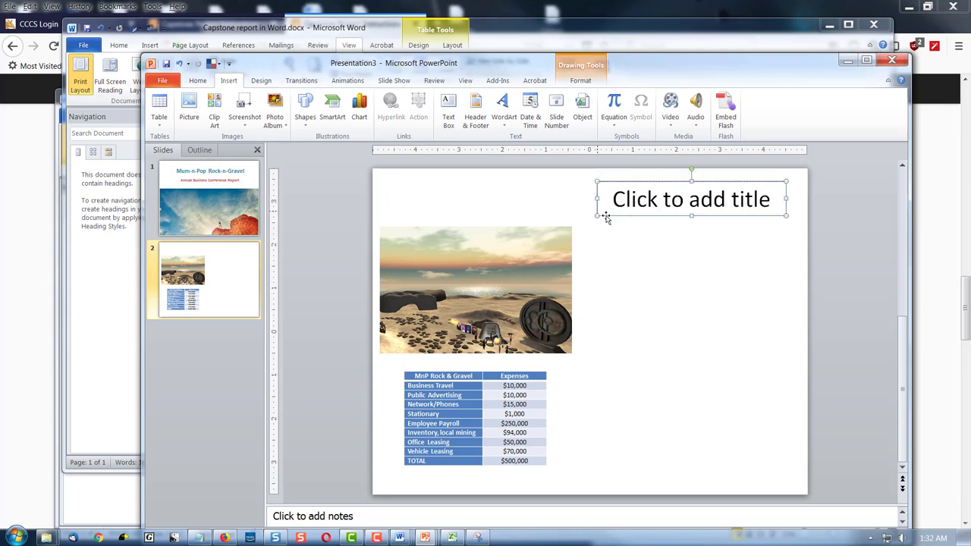
pyautogui.moveTo(691, 218); pyautogui.dragTo(725, 283)
# - Set the title placeholder's font size to 28
pyautogui.click(197, 80)
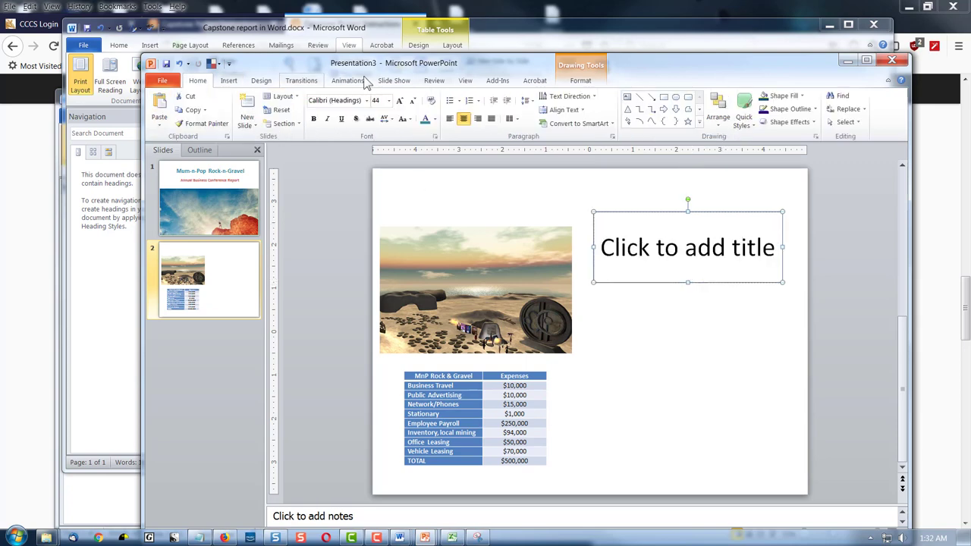
pyautogui.click(388, 101)
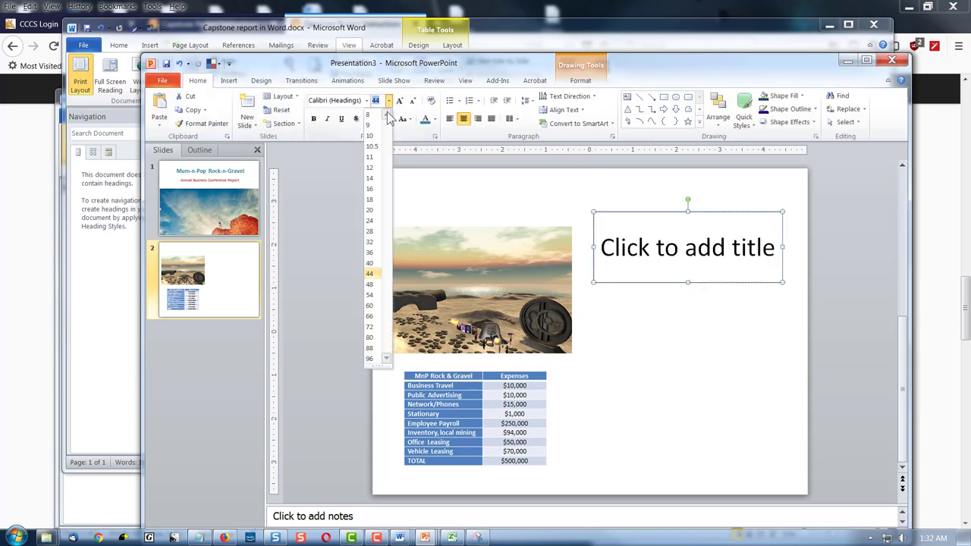
pyautogui.click(370, 230)
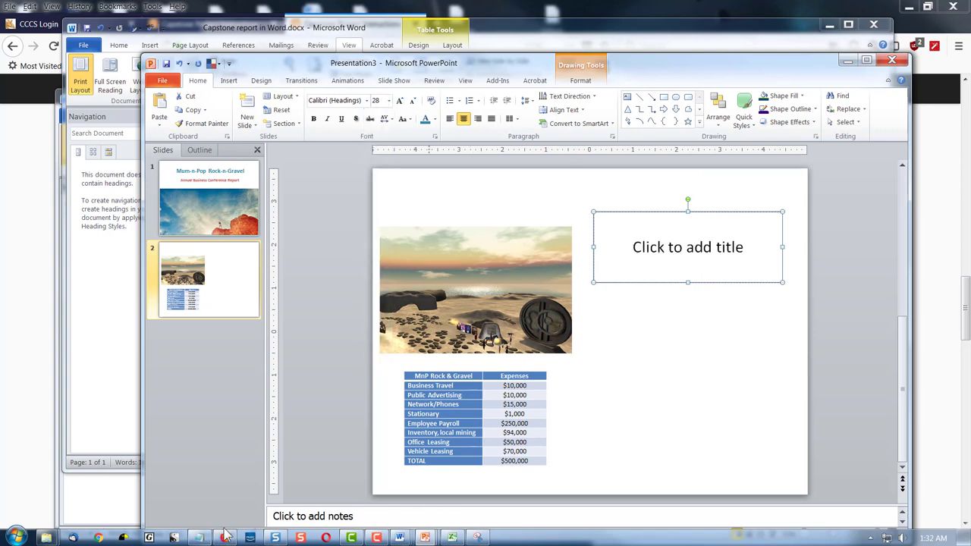
# - Switch to Firefox and read the title and subtitle wording of Example Slide 2 in the Capstone Project Instructions
pyautogui.click(225, 538)
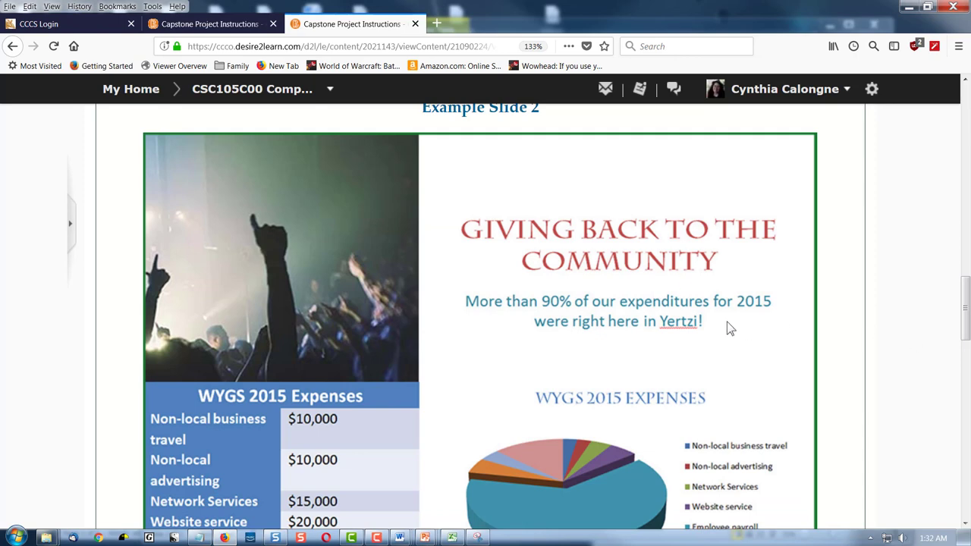
pyautogui.moveTo(717, 324); pyautogui.dragTo(599, 244)
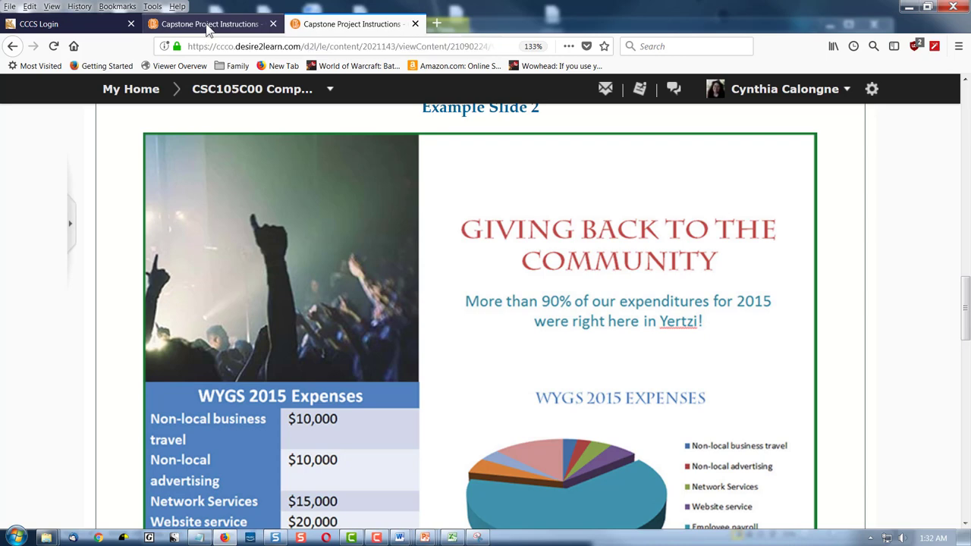
pyautogui.click(208, 25)
pyautogui.click(339, 28)
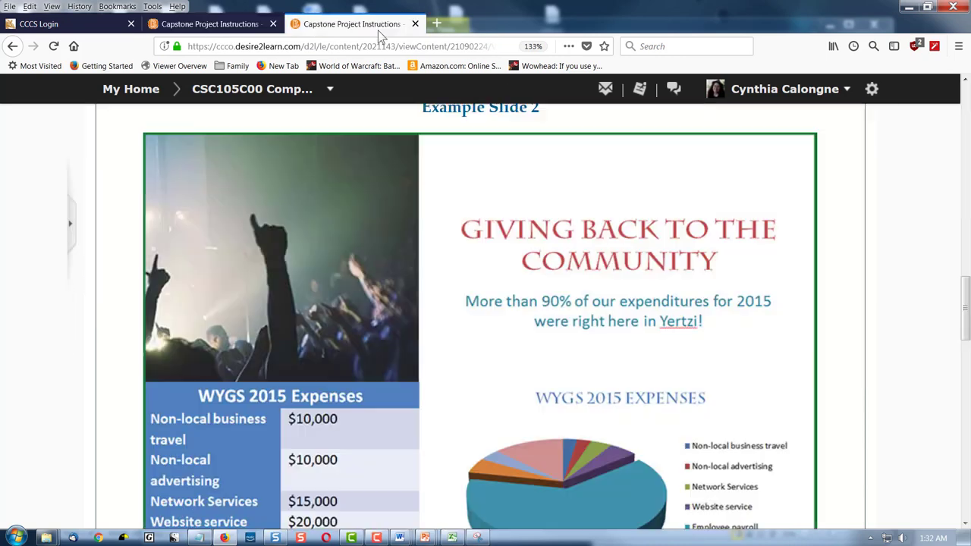
# - Return to Presentation3 in PowerPoint and move its window below the example slide's title so both can be seen
pyautogui.moveTo(425, 537)
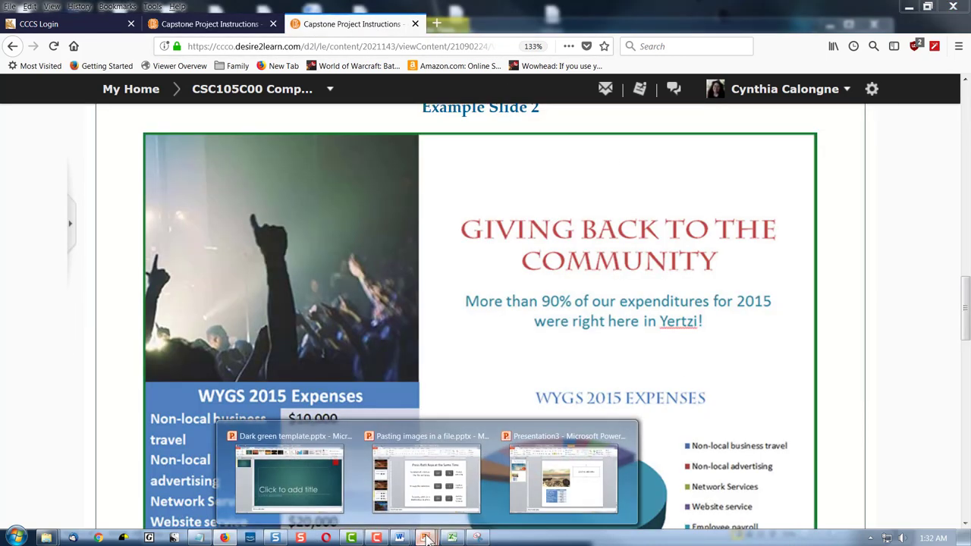
pyautogui.click(576, 491)
pyautogui.moveTo(716, 65); pyautogui.dragTo(404, 79)
pyautogui.moveTo(536, 276); pyautogui.dragTo(622, 298)
# - Align the title placeholder's text to the top and enter "GIVING BACK" in it
pyautogui.click(583, 476)
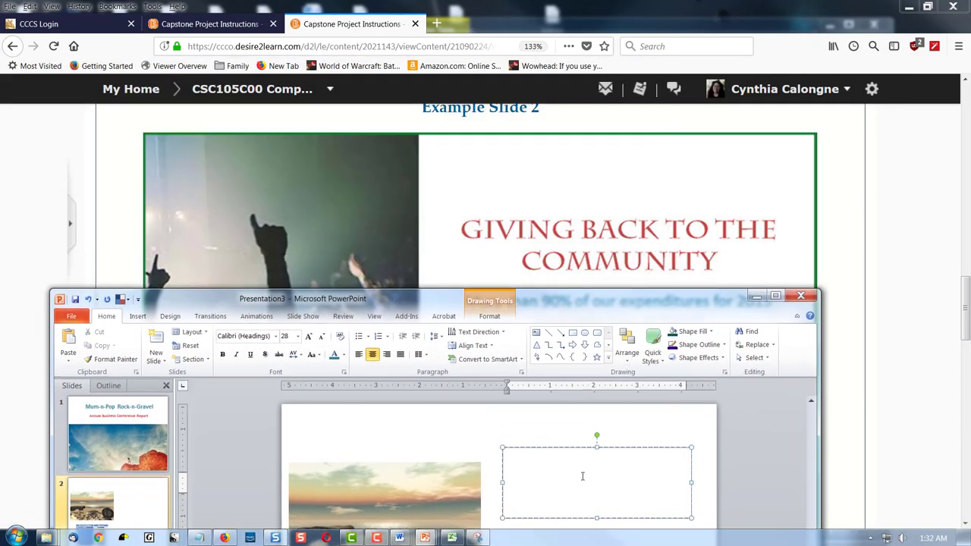
pyautogui.click(473, 345)
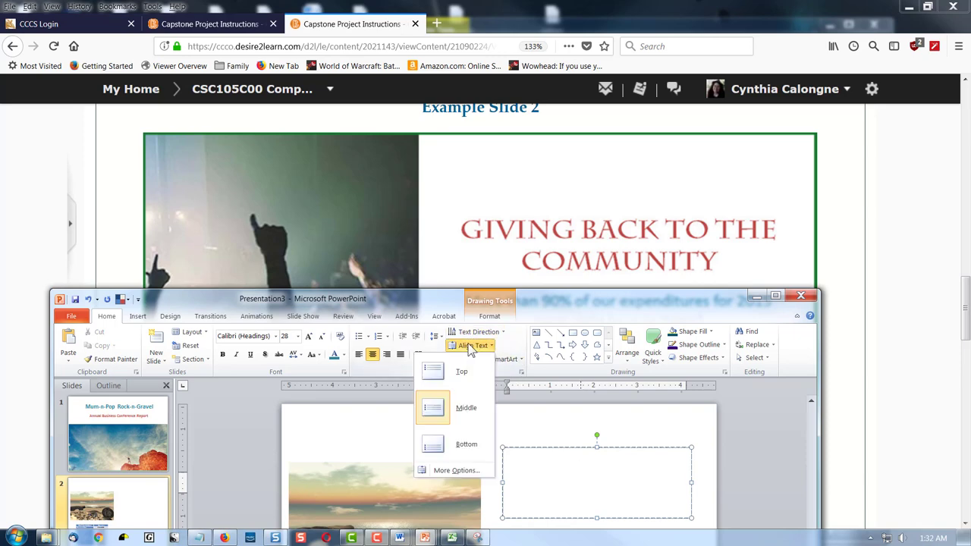
pyautogui.click(459, 374)
pyautogui.write('GI')
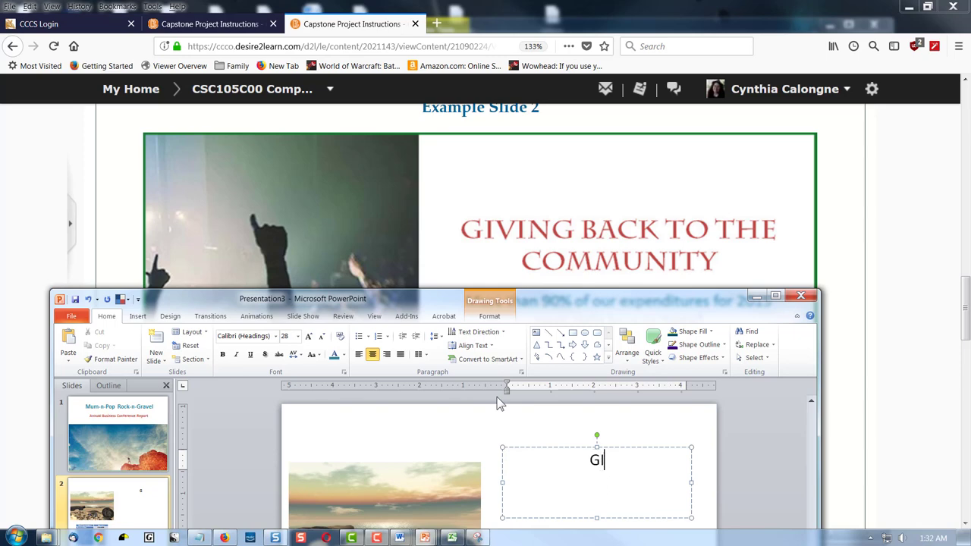
pyautogui.write('VING BACK')
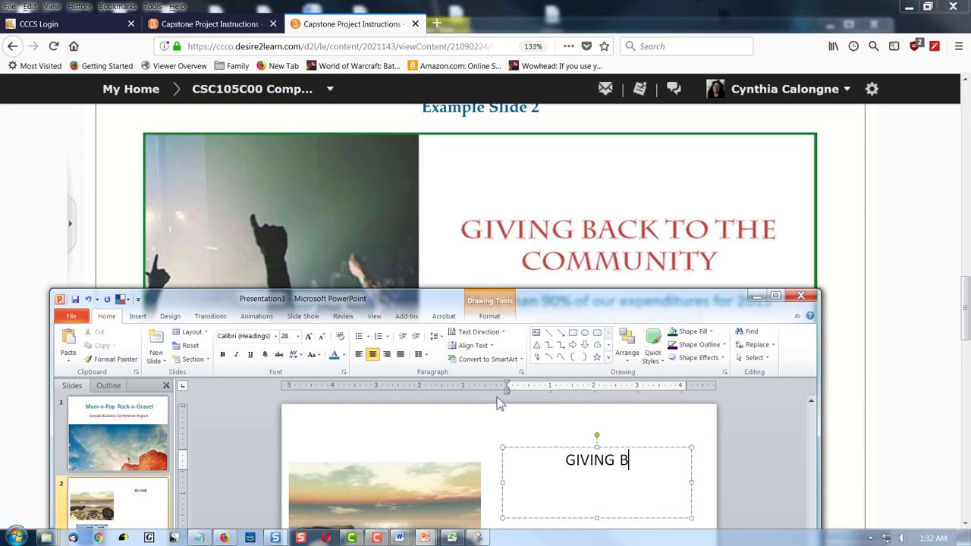
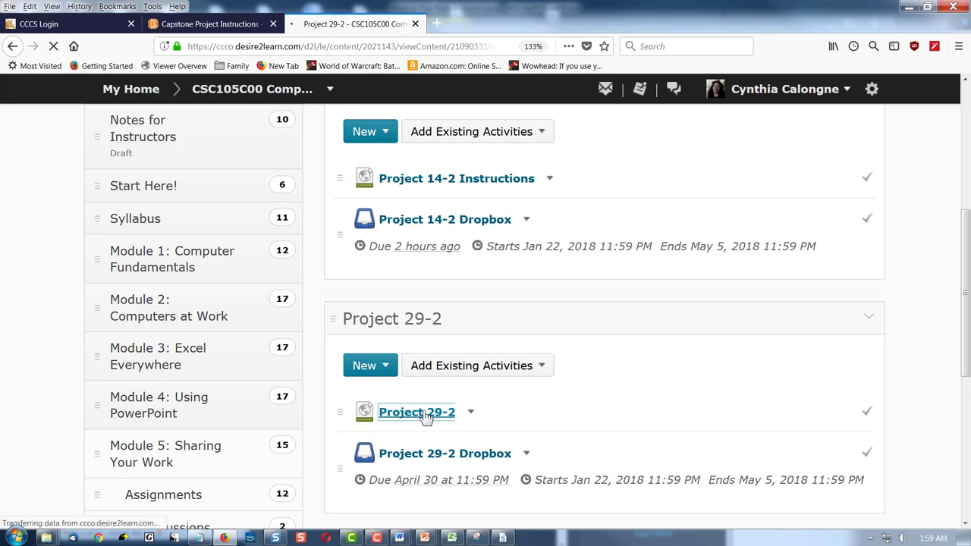
# - Read the overview and instructions of Project 29-2 on the course page
pyautogui.scroll(-3, 594, 452)
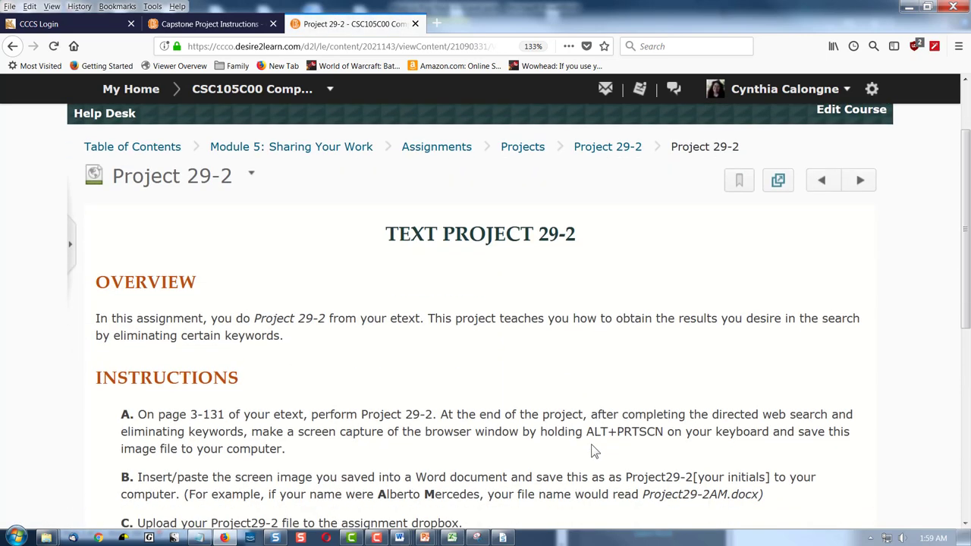
pyautogui.scroll(-1, 594, 452)
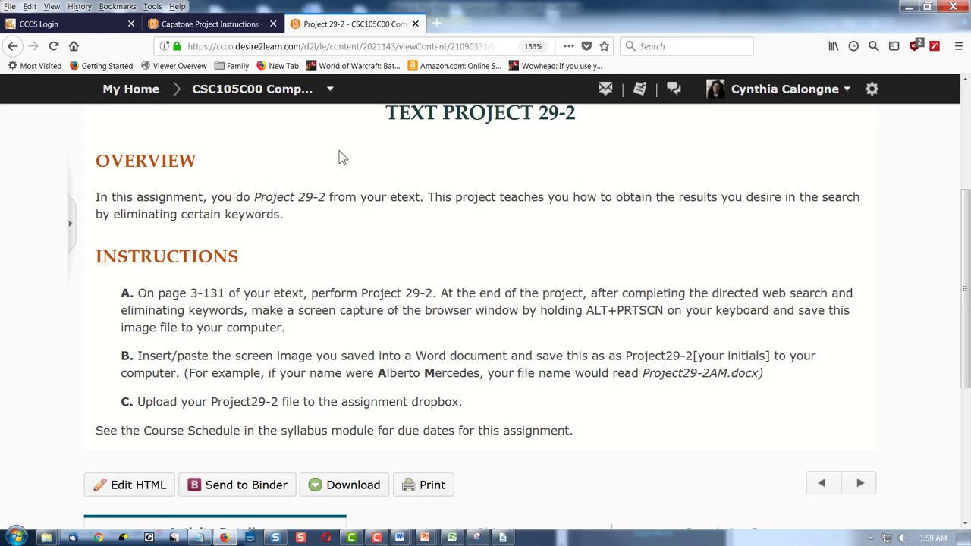
pyautogui.scroll(3, 470, 364)
pyautogui.scroll(2, 468, 362)
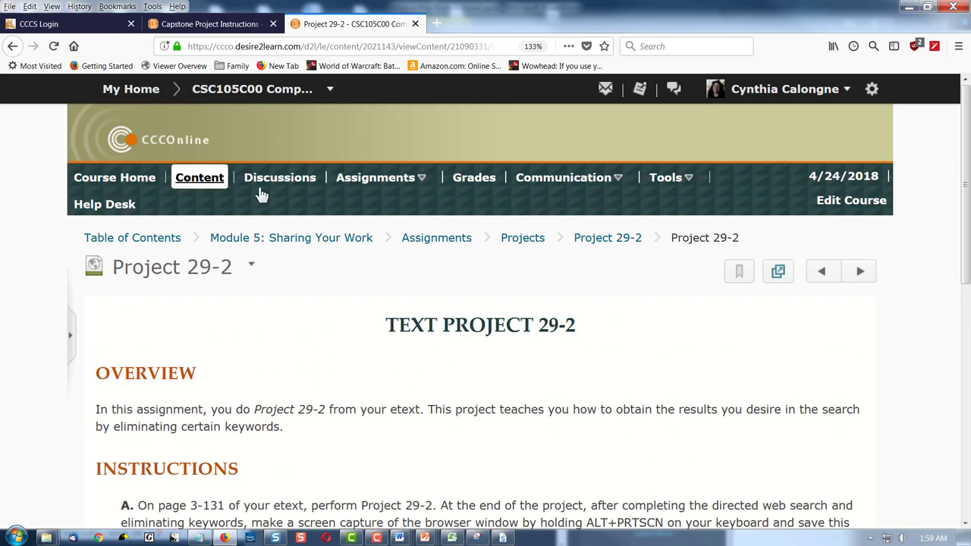
# - Open the Web Content item from Module 5's Cengage Assignments and access the chapter 29 eBook in CourseMate
pyautogui.click(278, 240)
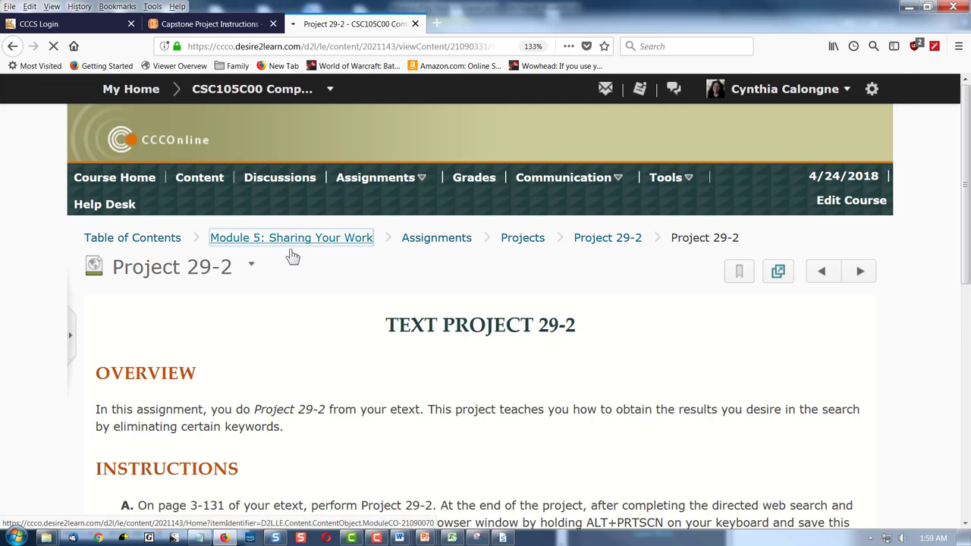
pyautogui.scroll(-5, 354, 432)
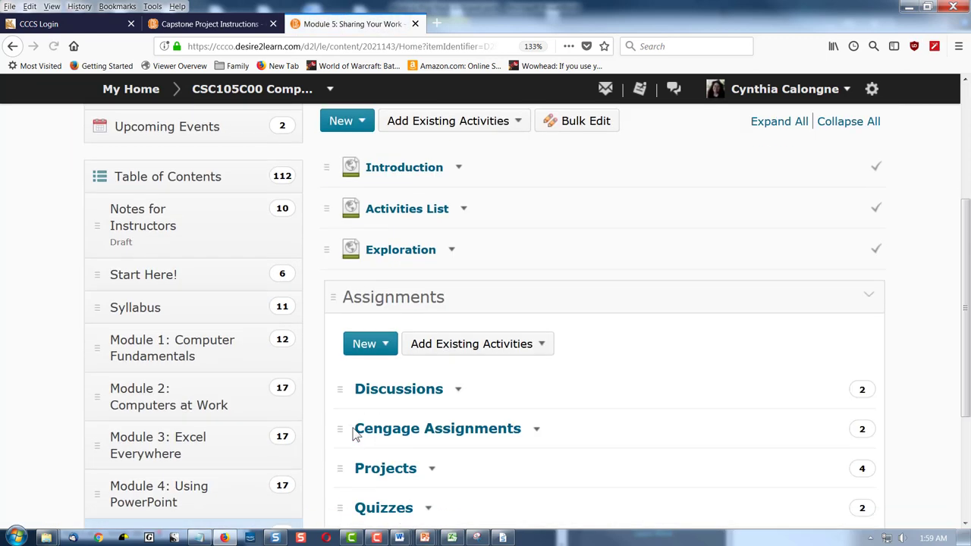
pyautogui.click(437, 430)
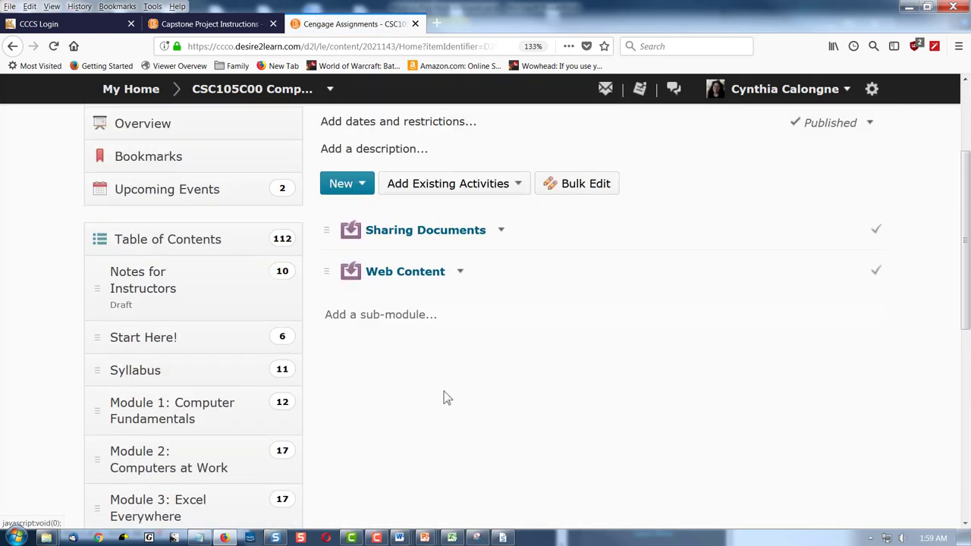
pyautogui.click(416, 278)
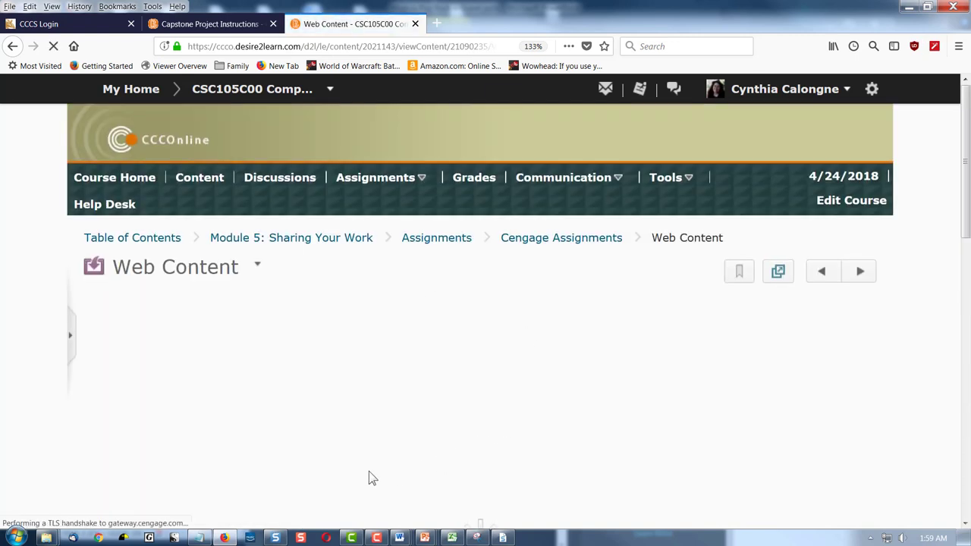
pyautogui.scroll(-2, 373, 474)
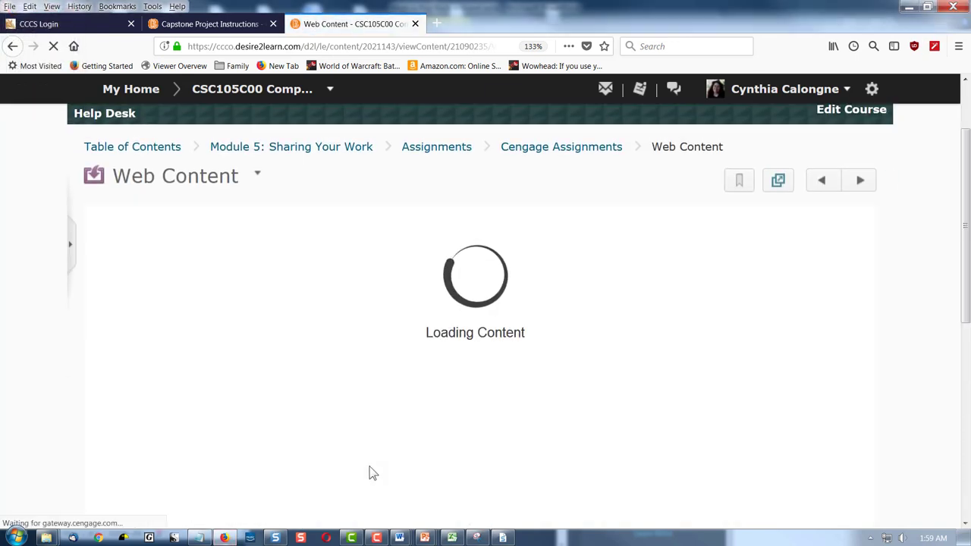
pyautogui.scroll(-1, 373, 474)
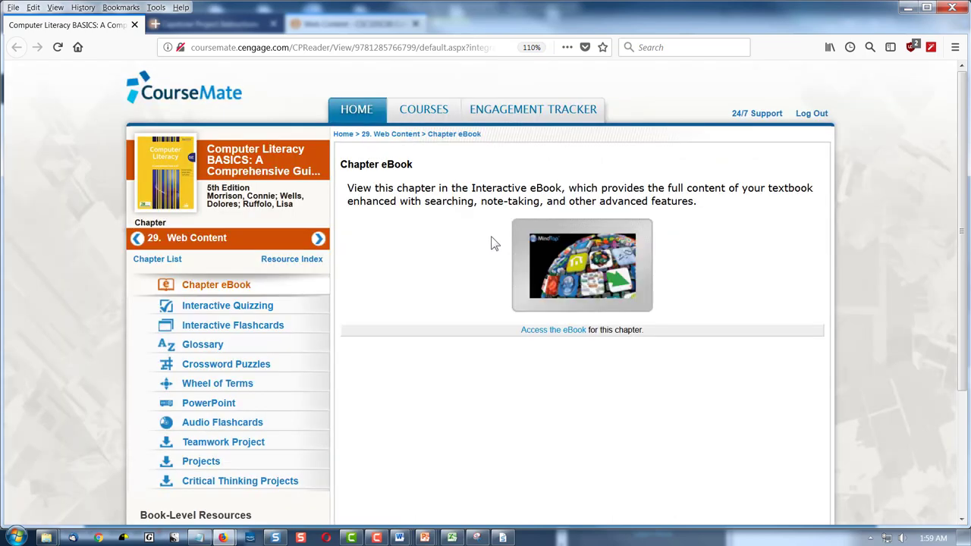
pyautogui.click(595, 280)
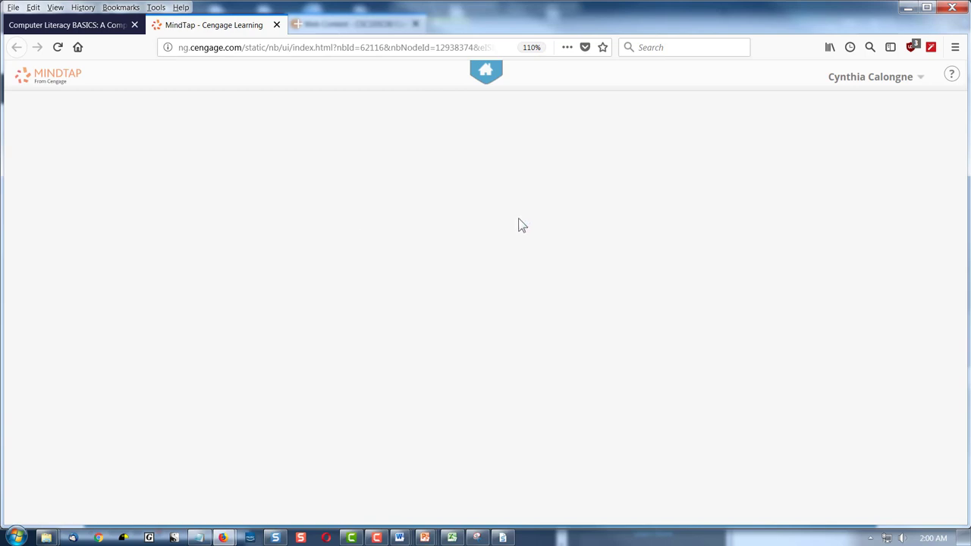
# - Open a new Firefox window on Google, and bring the Project 29-2 instructions into view in the Lesson 29 eBook
pyautogui.rightClick(222, 538)
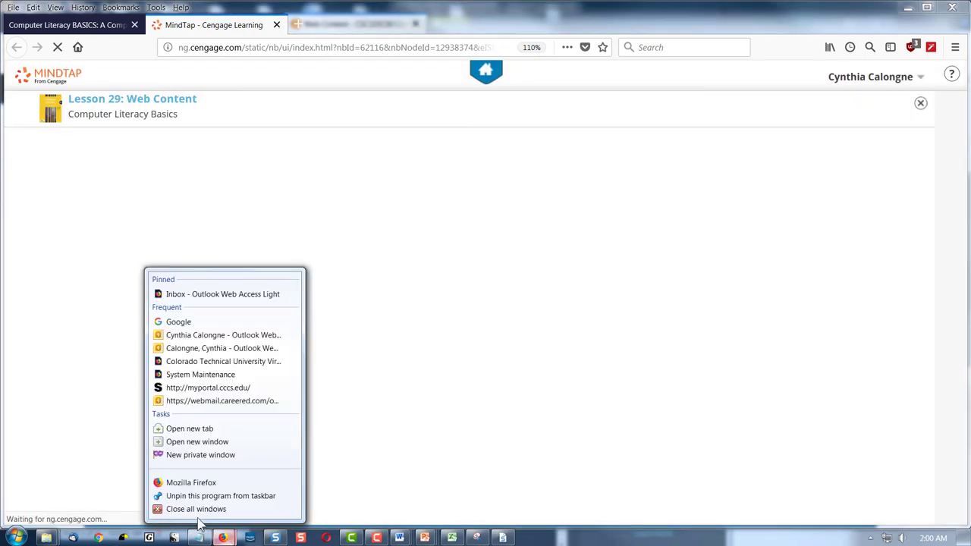
pyautogui.click(218, 483)
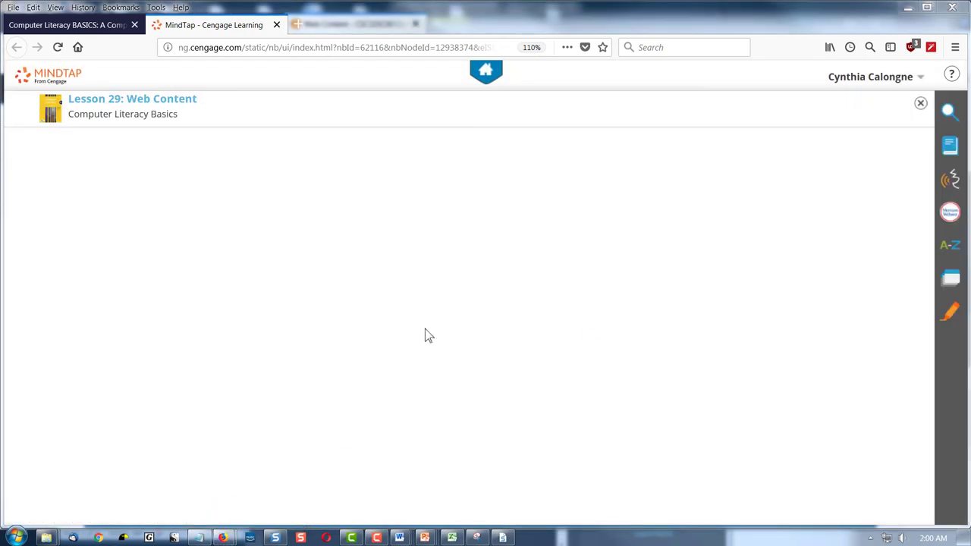
pyautogui.doubleClick(566, 14)
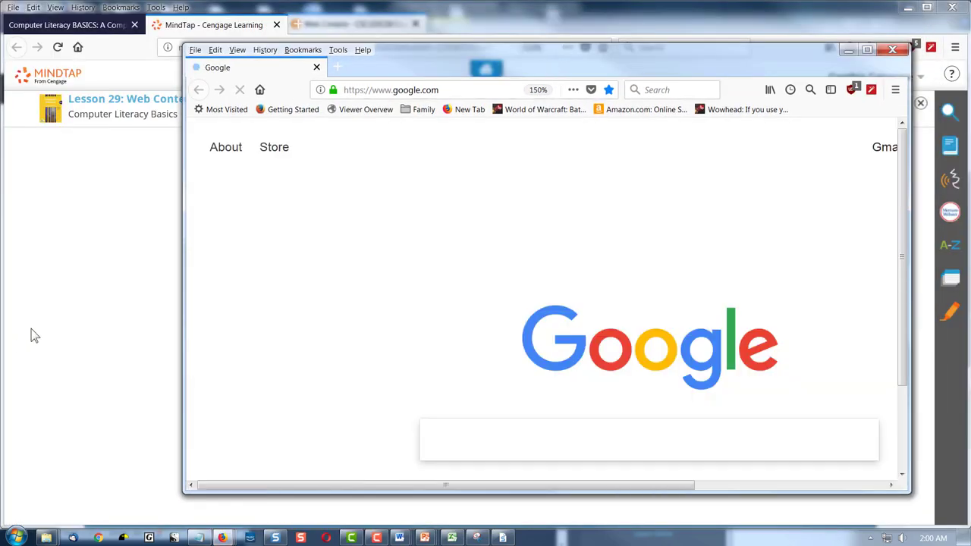
pyautogui.click(47, 334)
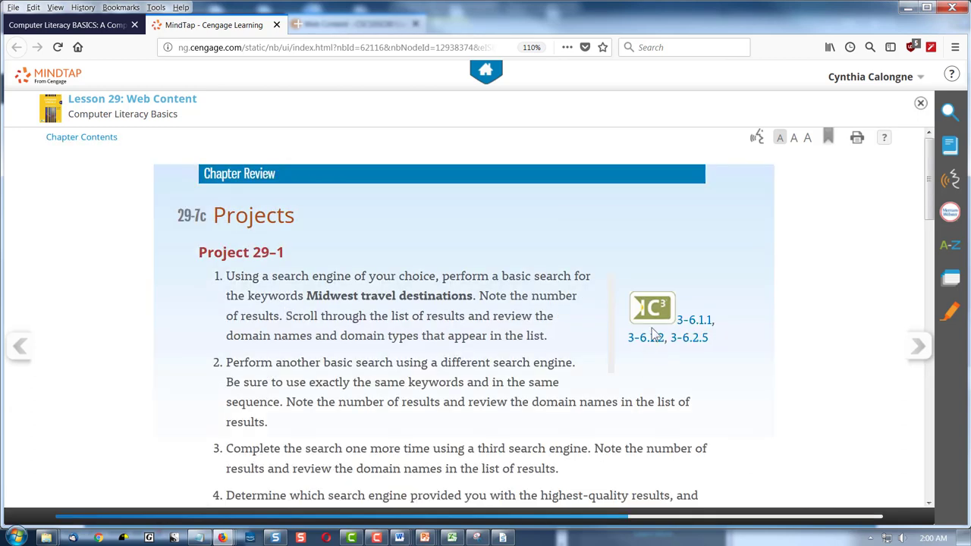
pyautogui.moveTo(929, 196); pyautogui.dragTo(930, 302)
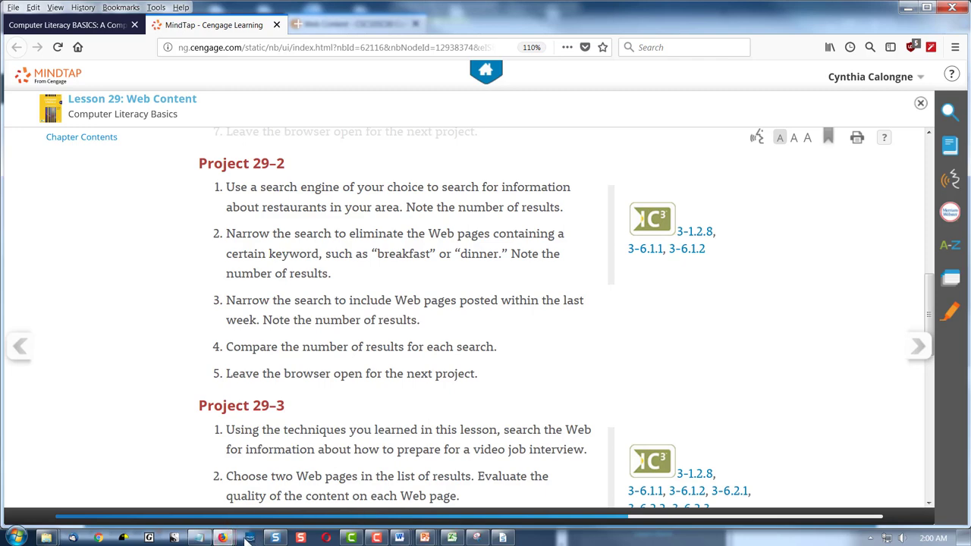
# - Return to the Google window, and resize and move it over the eBook page so its search box is accessible
pyautogui.moveTo(224, 538)
pyautogui.click(349, 492)
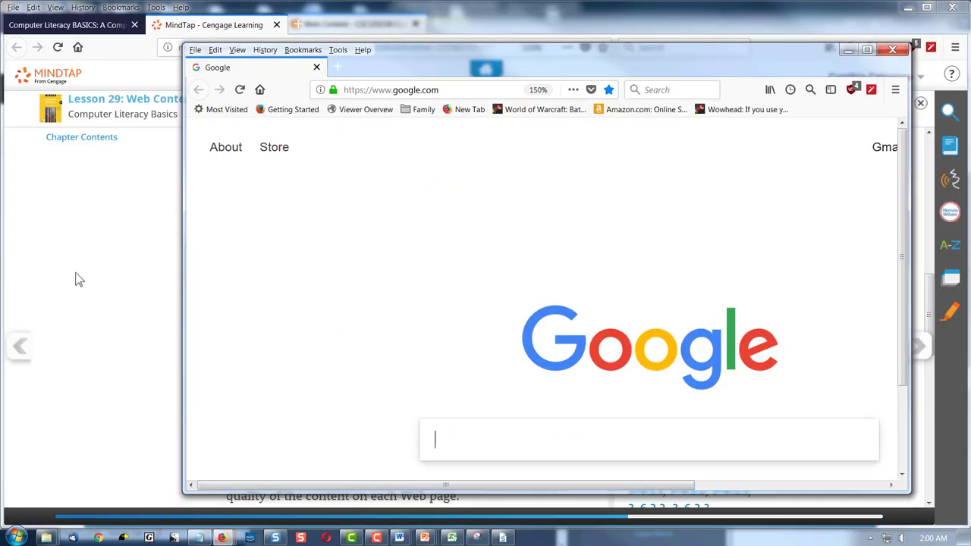
pyautogui.moveTo(182, 244); pyautogui.dragTo(459, 258)
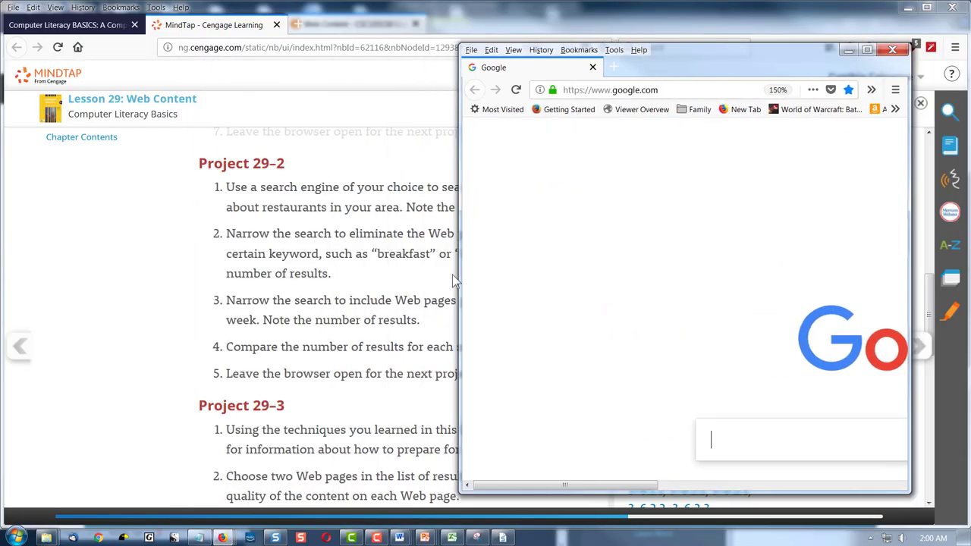
pyautogui.moveTo(688, 50); pyautogui.dragTo(568, 66)
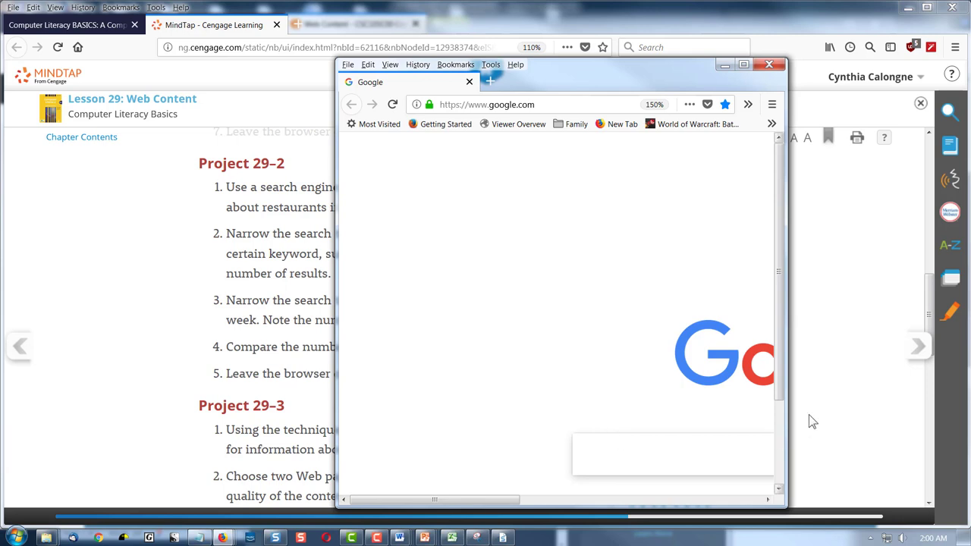
pyautogui.moveTo(787, 417); pyautogui.dragTo(923, 416)
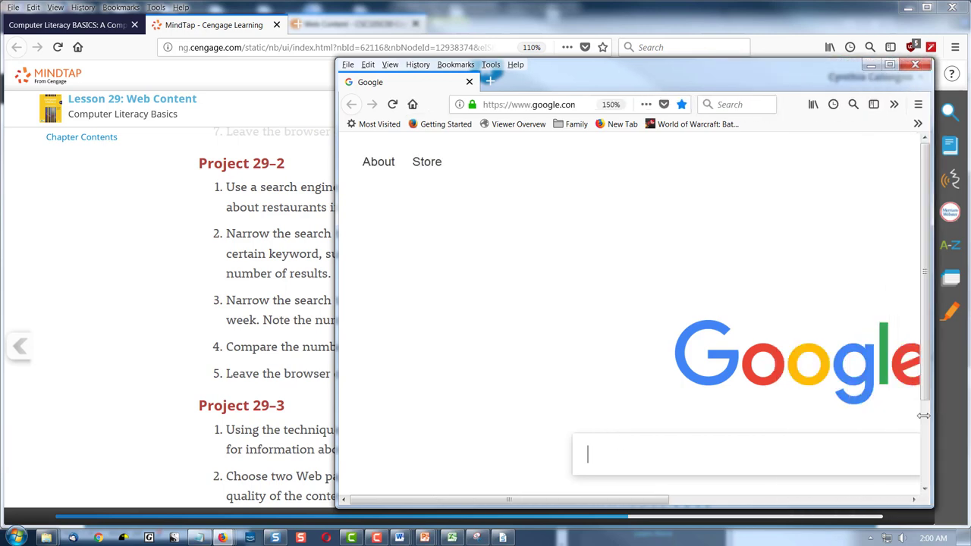
# - Search Google for "restaurants near me"
pyautogui.click(712, 459)
pyautogui.write('resta')
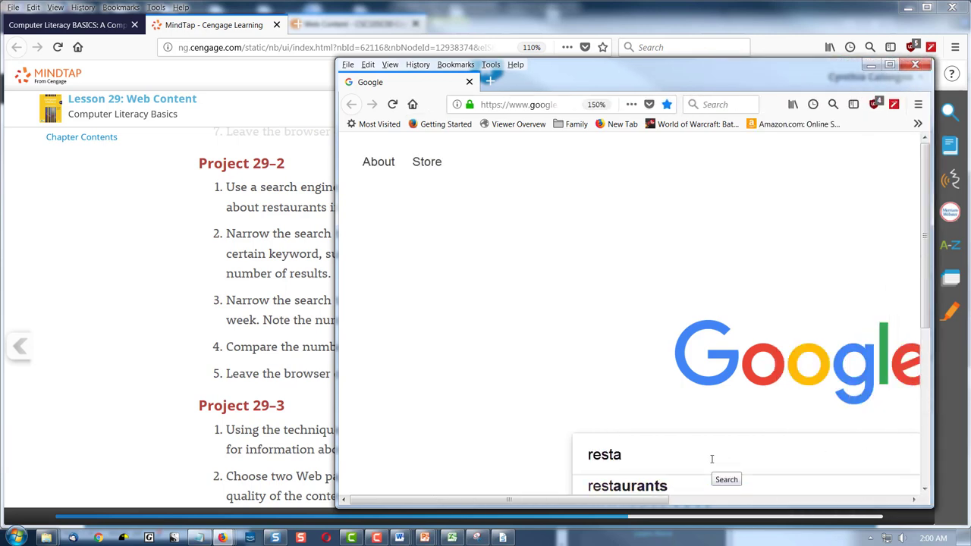
pyautogui.write('urants in my')
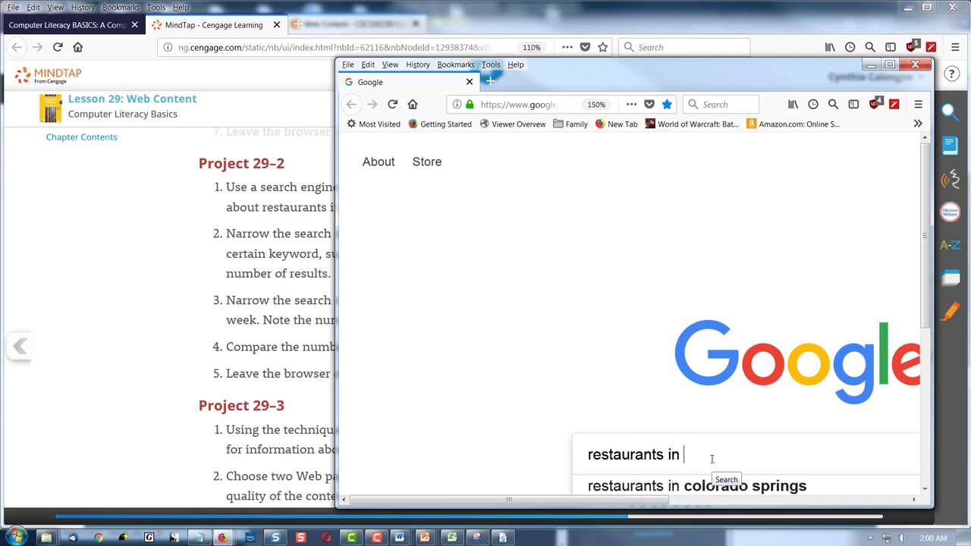
pyautogui.press('BackSpace')
pyautogui.press('BackSpace')
pyautogui.press('BackSpace')
pyautogui.press('BackSpace')
pyautogui.press('BackSpace')
pyautogui.press('BackSpace')
pyautogui.press('BackSpace')
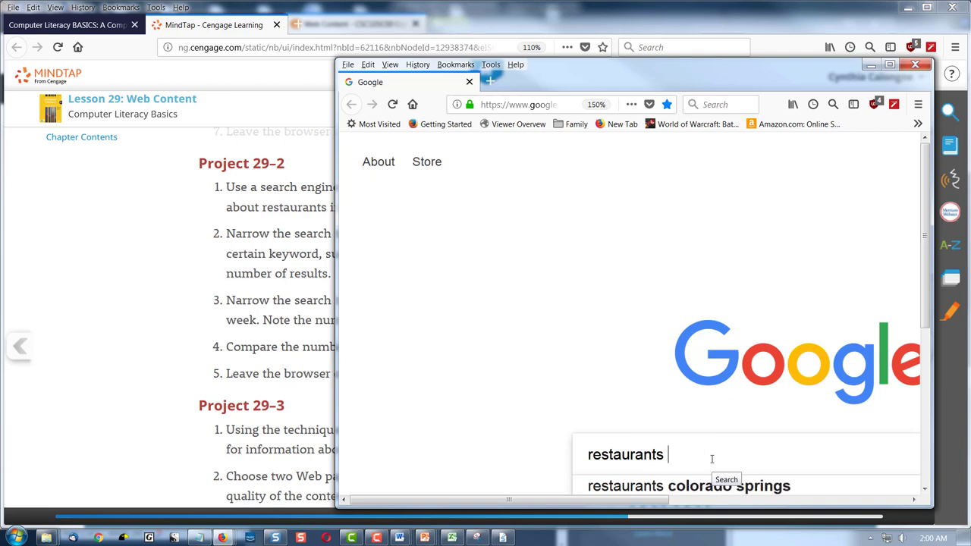
pyautogui.write('near me')
pyautogui.press('Return')
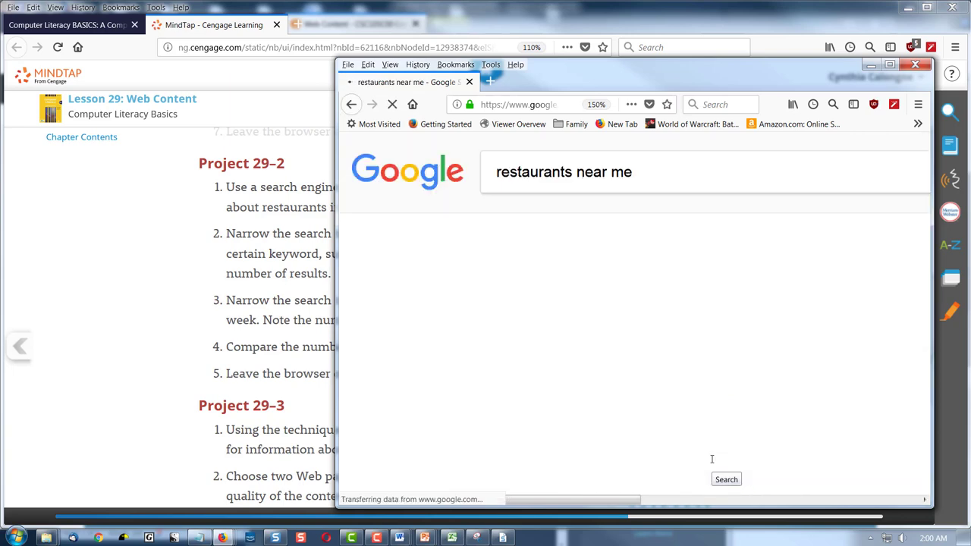
# - Widen the search results window, check the Project 29-2 instructions behind it, and reposition it with the result count in view
pyautogui.moveTo(490, 80); pyautogui.dragTo(364, 62)
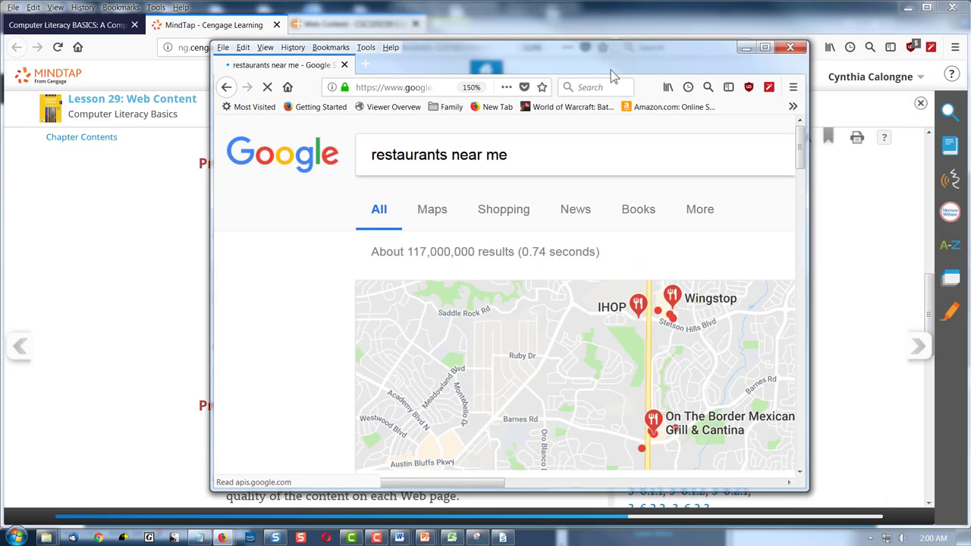
pyautogui.moveTo(807, 362); pyautogui.dragTo(913, 367)
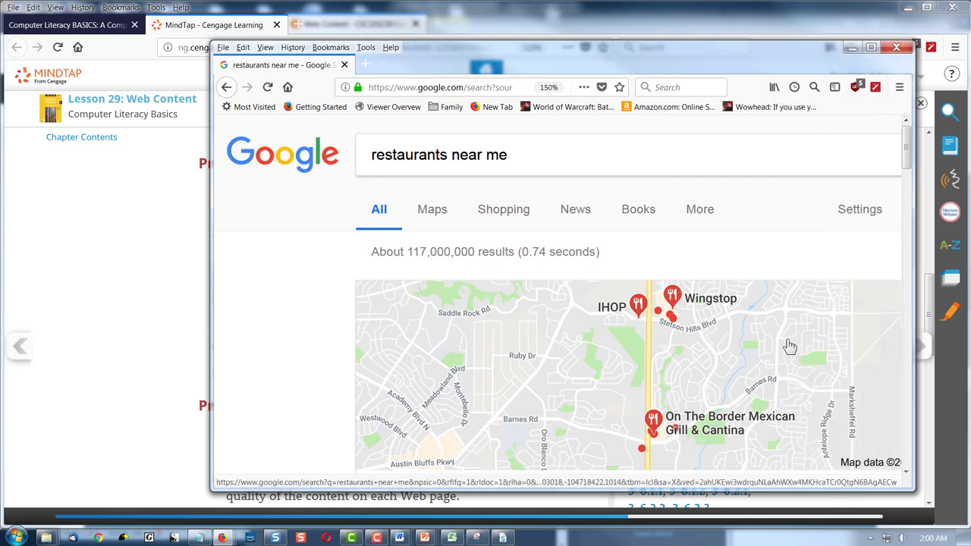
pyautogui.click(598, 332)
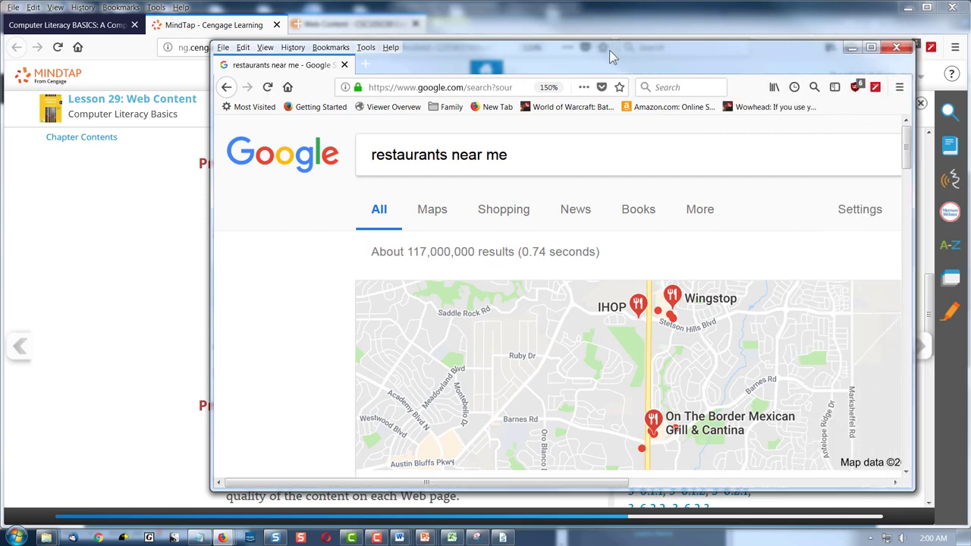
pyautogui.moveTo(609, 50); pyautogui.dragTo(970, 64)
pyautogui.moveTo(872, 56); pyautogui.dragTo(894, 65)
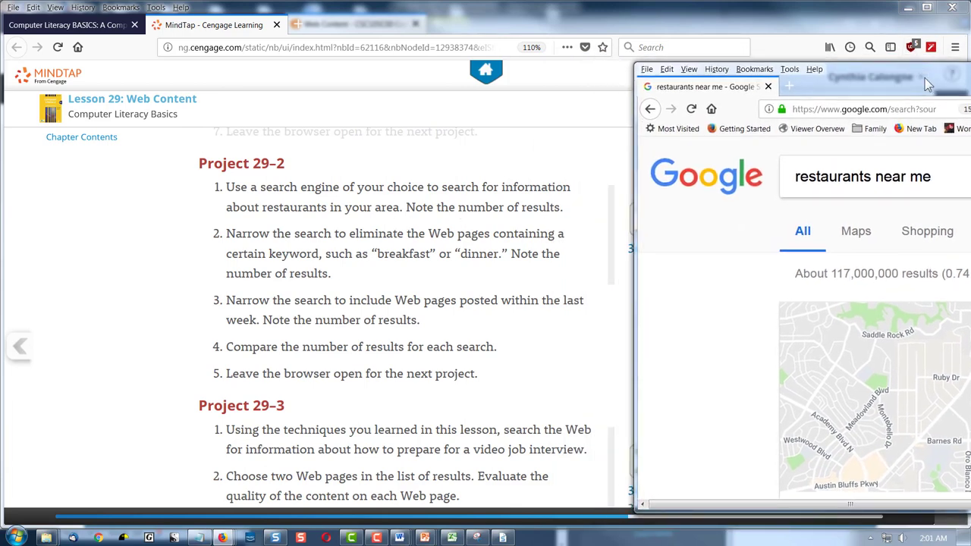
pyautogui.moveTo(925, 78); pyautogui.dragTo(357, 18)
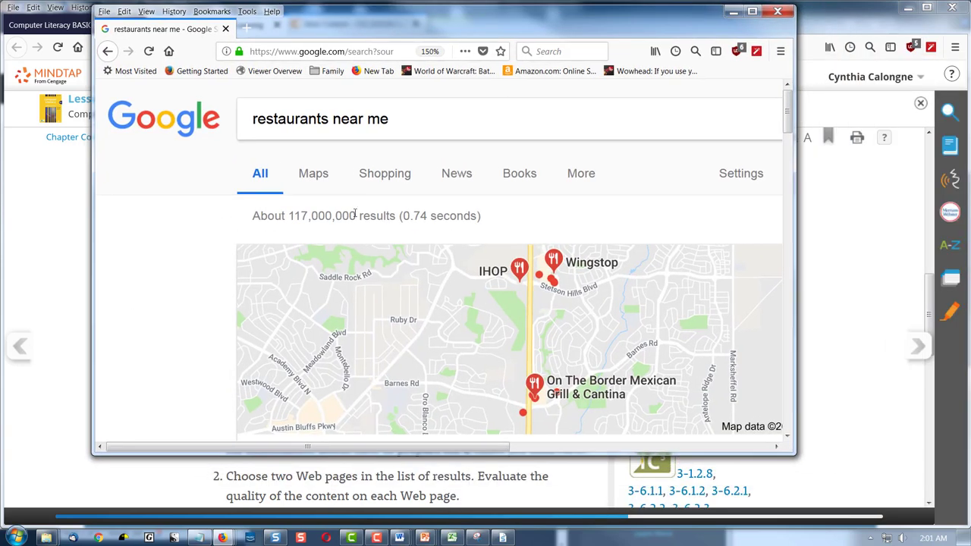
# - Copy "About 117,000,000 results" from the search page into a new Notepad document placed beside it
pyautogui.moveTo(355, 217); pyautogui.dragTo(292, 216)
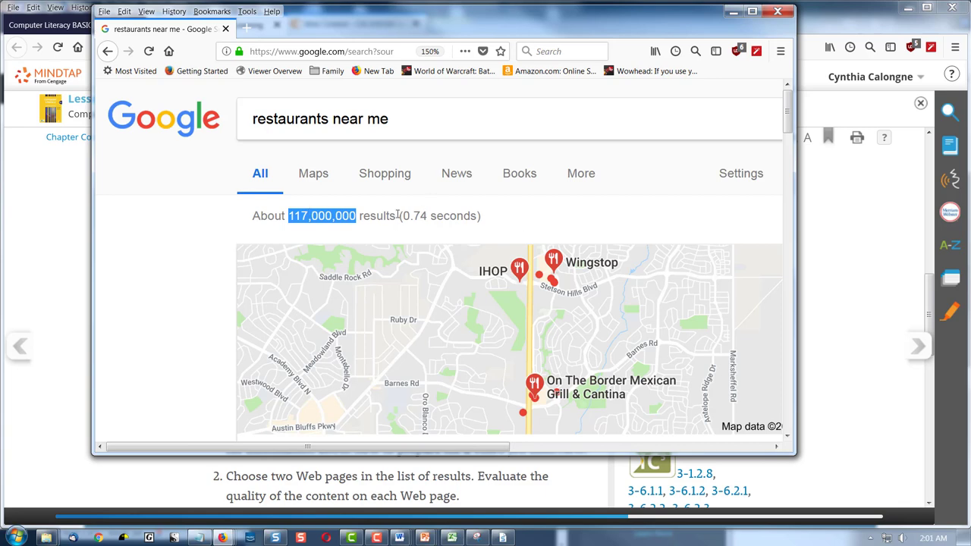
pyautogui.moveTo(396, 215); pyautogui.dragTo(259, 216)
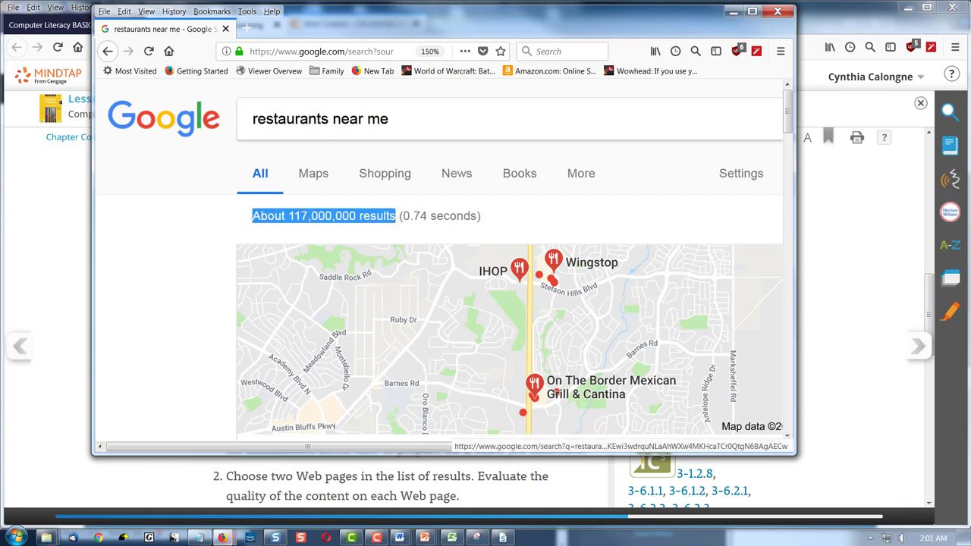
pyautogui.rightClick(198, 538)
pyautogui.click(152, 493)
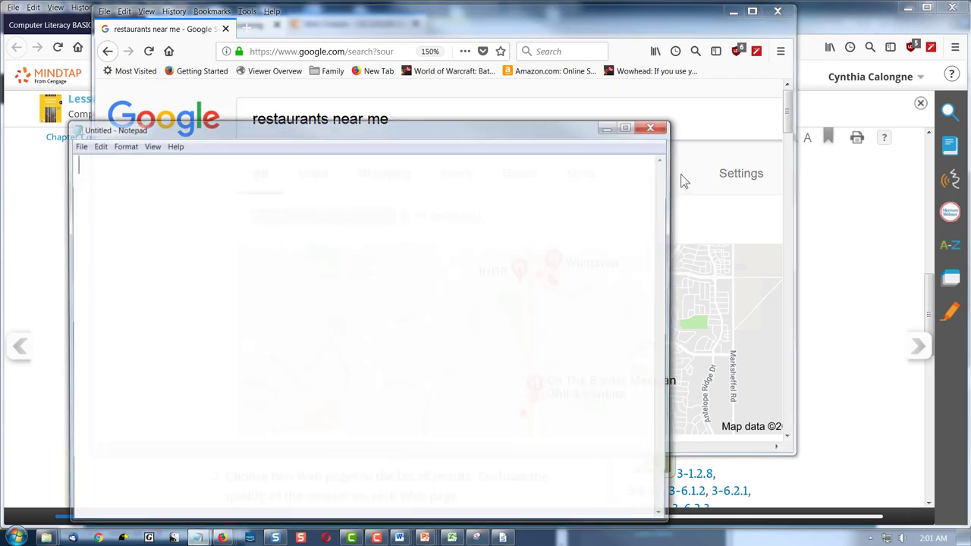
pyautogui.moveTo(702, 131); pyautogui.dragTo(929, 110)
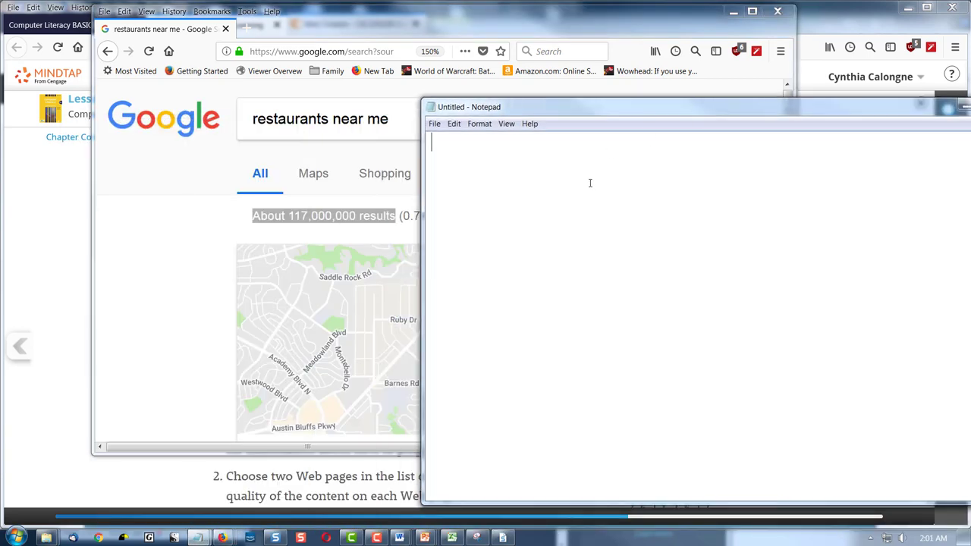
pyautogui.write('About 117,000,000 results')
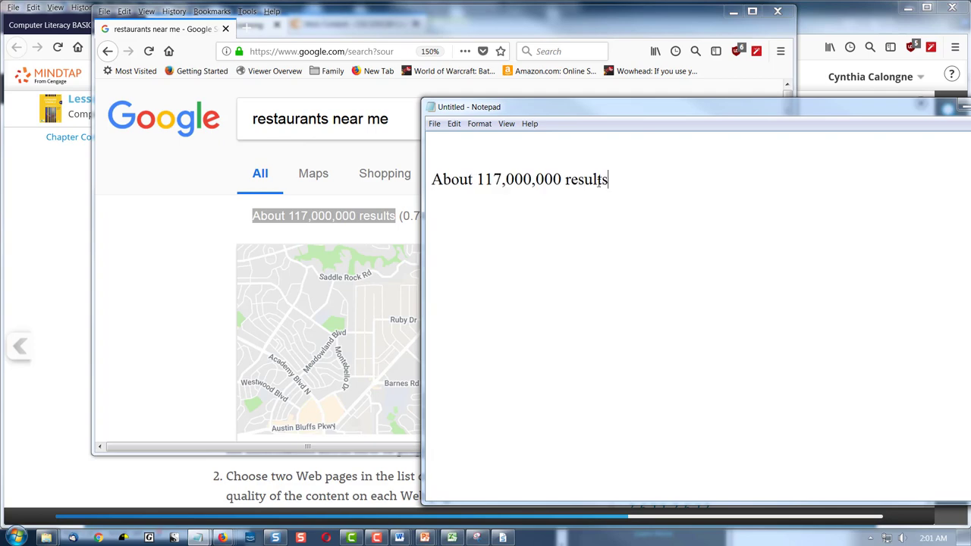
# - Copy the search phrase into Notepad above the result count and capitalize it as "Restaurants near me"
pyautogui.click(402, 121)
pyautogui.tripleClick(401, 122)
pyautogui.hotkey('ctrl', 'c')
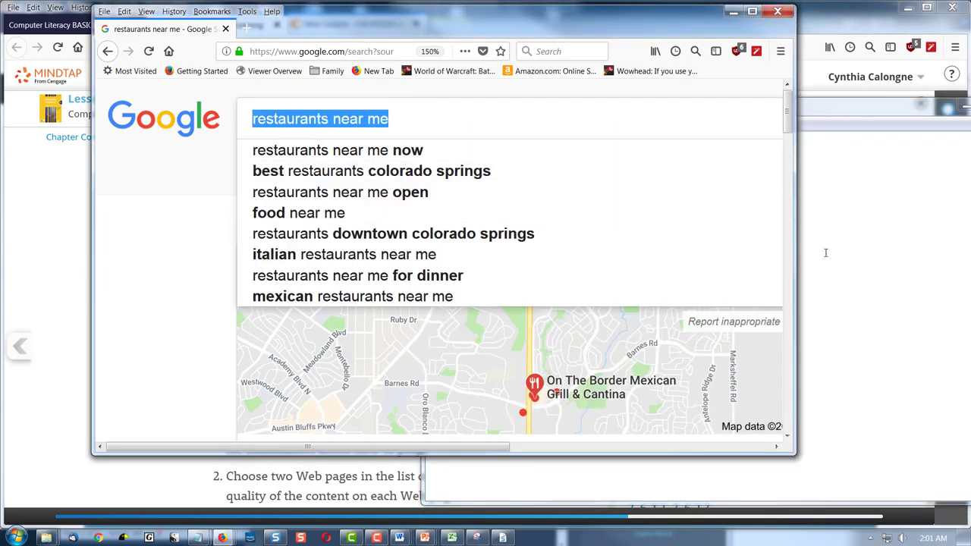
pyautogui.click(868, 220)
pyautogui.hotkey('ctrl', 'v')
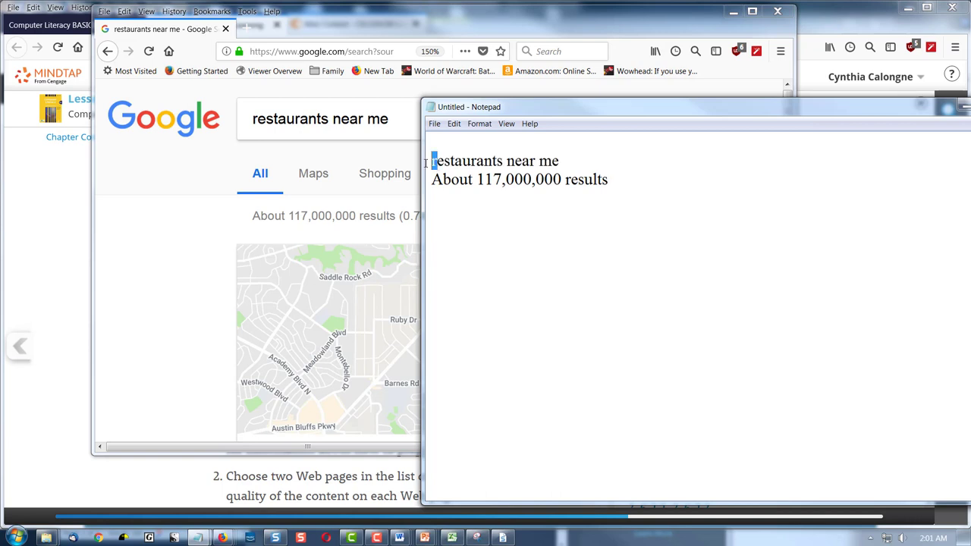
pyautogui.write('R')
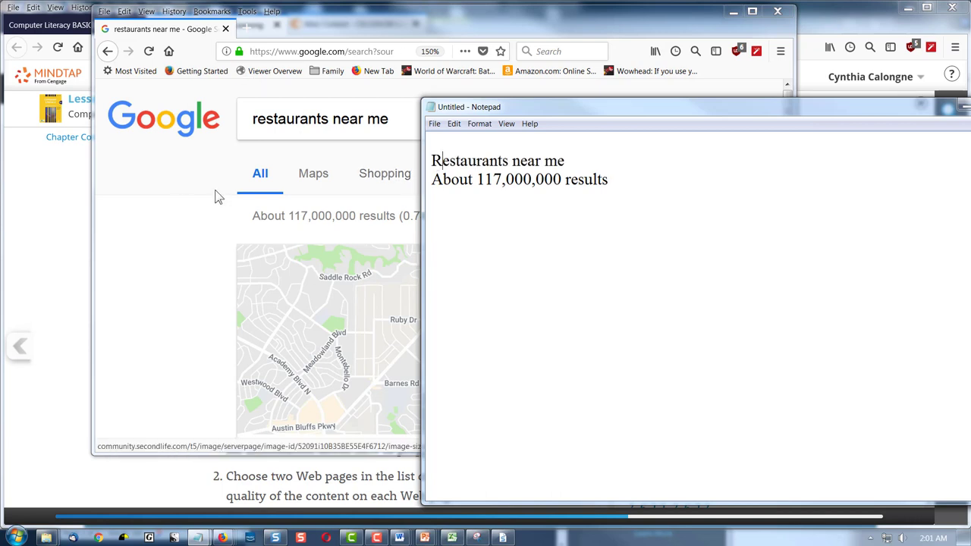
# - Recheck the Project 29-2 instructions and change the Google search to "restaurants near me breakfast"
pyautogui.moveTo(604, 109); pyautogui.dragTo(708, 113)
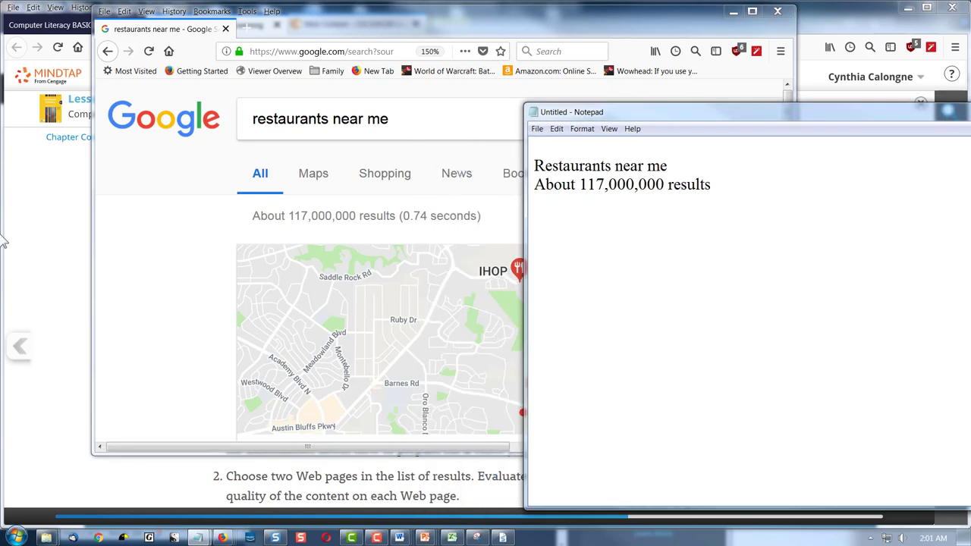
pyautogui.click(74, 242)
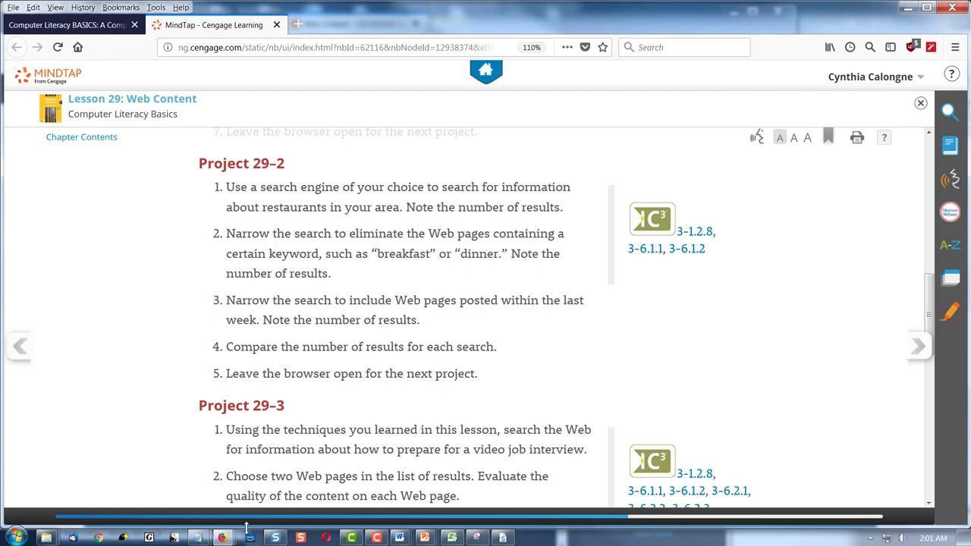
pyautogui.moveTo(221, 537)
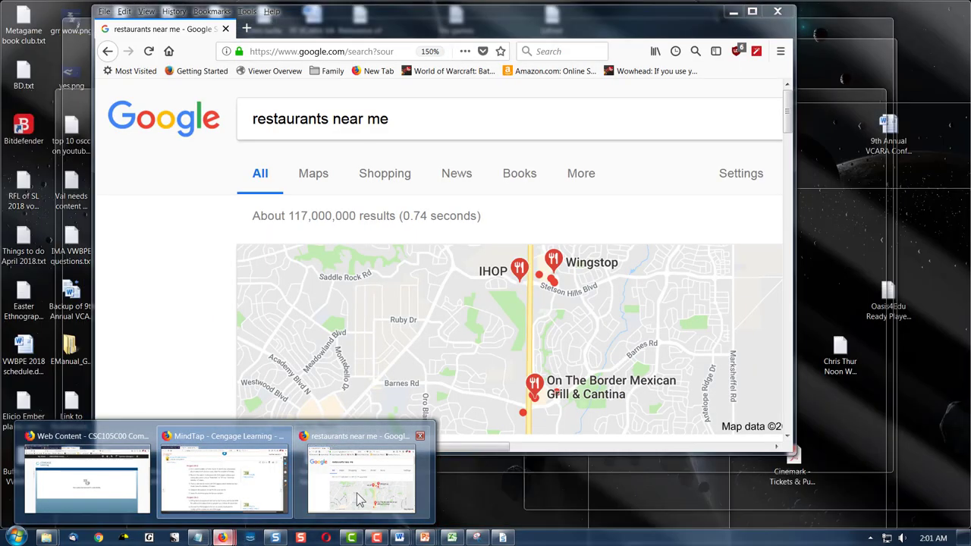
pyautogui.click(361, 501)
pyautogui.click(448, 122)
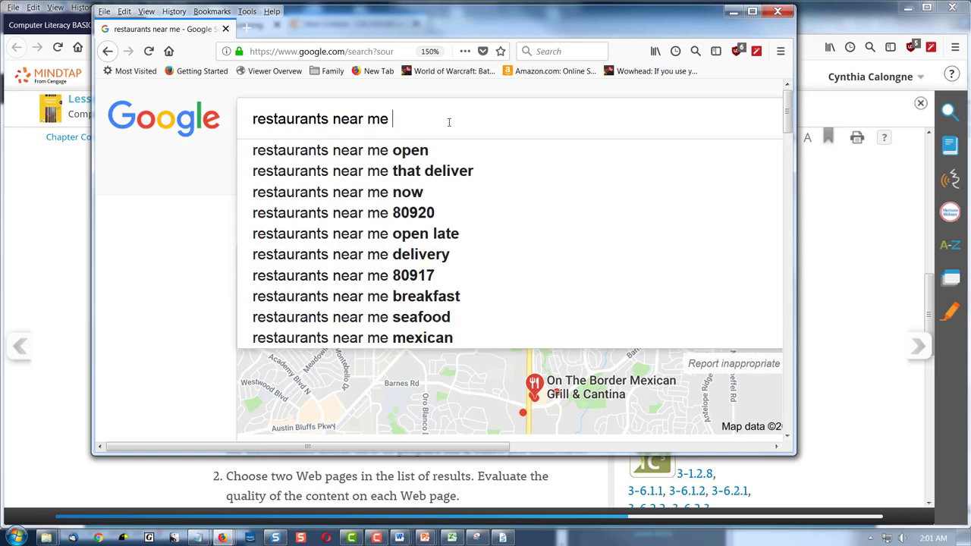
pyautogui.write('breakfast')
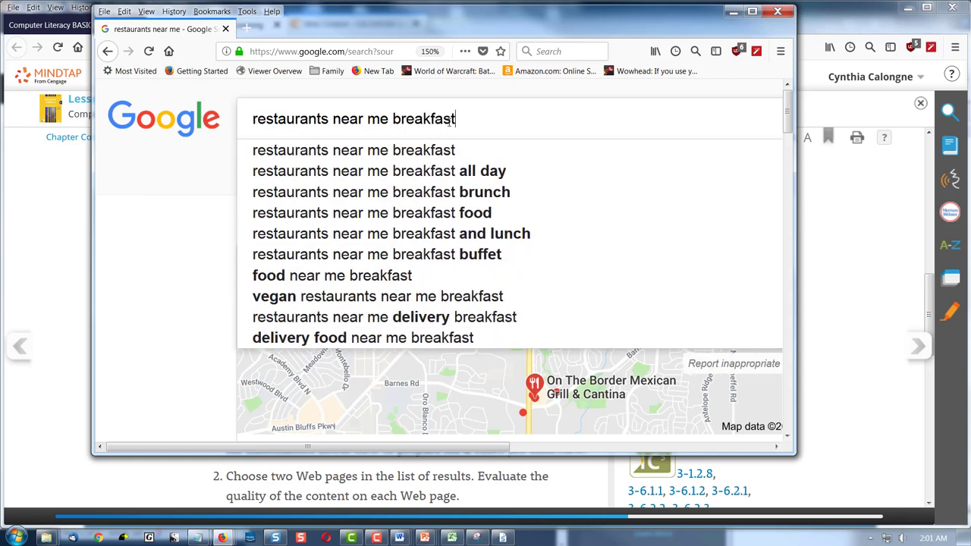
pyautogui.press('Return')
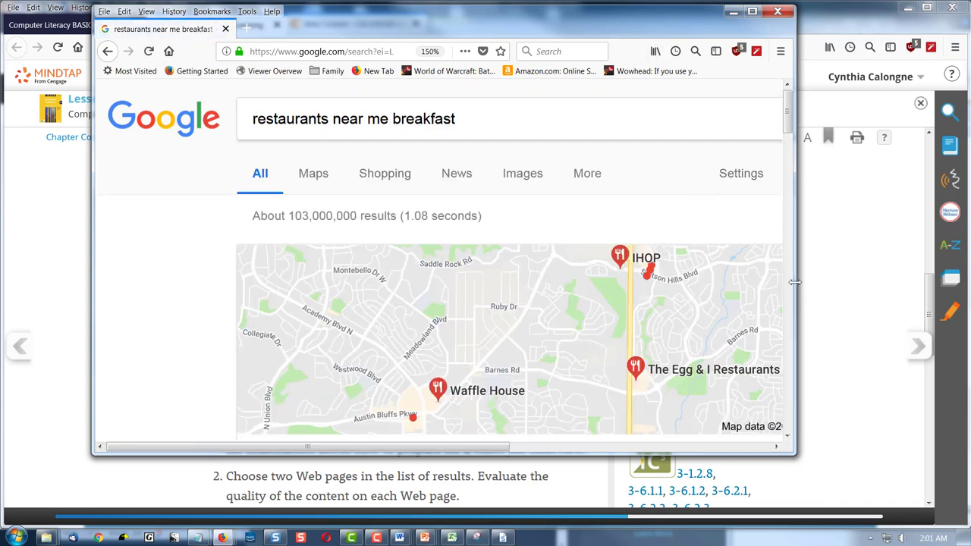
# - Widen the search results window and copy "About 103,000,000" from the breakfast search's result count
pyautogui.moveTo(795, 282); pyautogui.dragTo(872, 283)
pyautogui.scroll(-3, 867, 159)
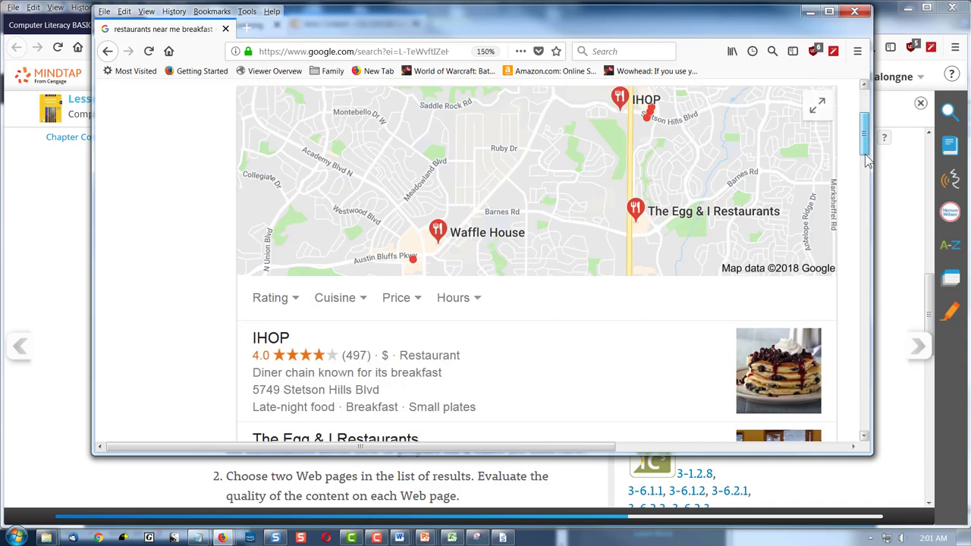
pyautogui.scroll(3, 867, 156)
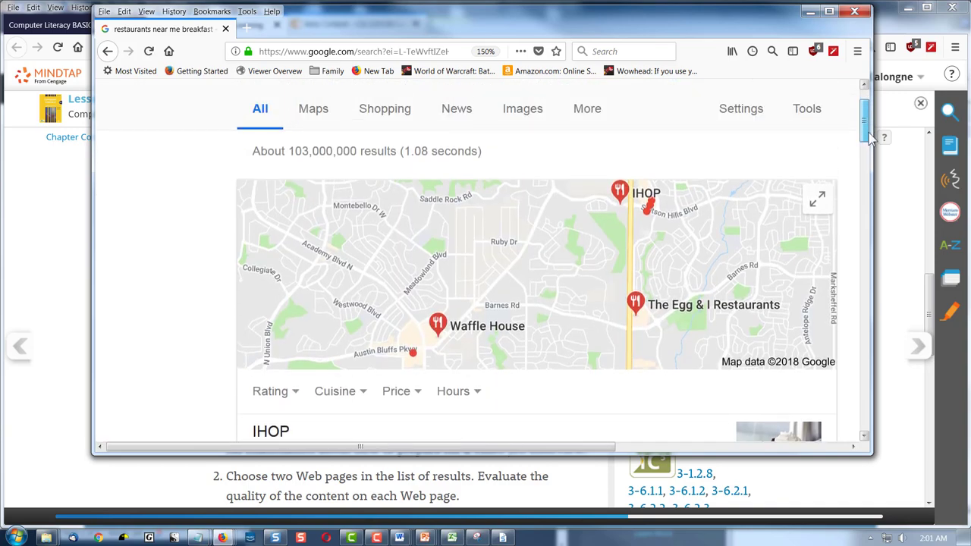
pyautogui.moveTo(359, 150); pyautogui.dragTo(252, 150)
pyautogui.hotkey('ctrl', 'c')
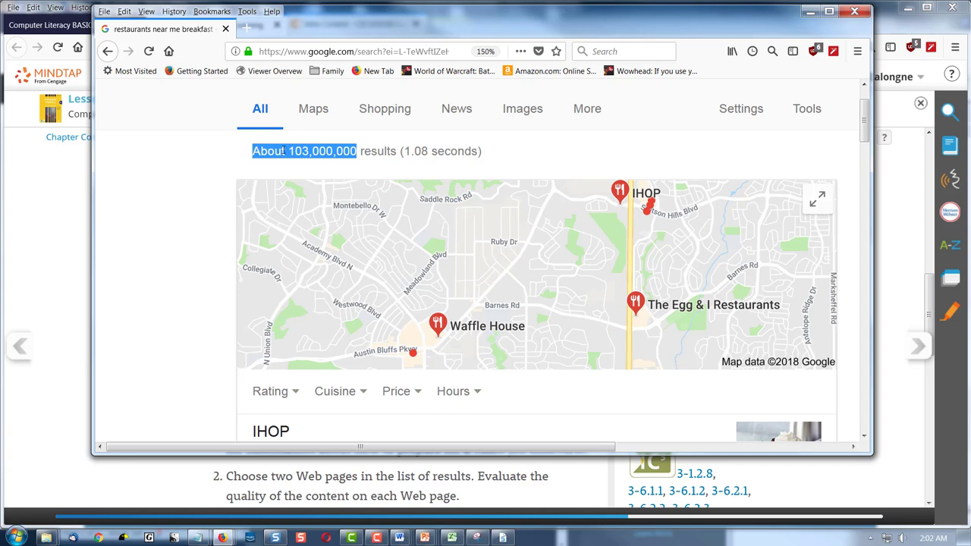
# - Move the search window aside, switch to Notepad and paste the copied count below the first search's entry
pyautogui.moveTo(558, 25); pyautogui.dragTo(753, 59)
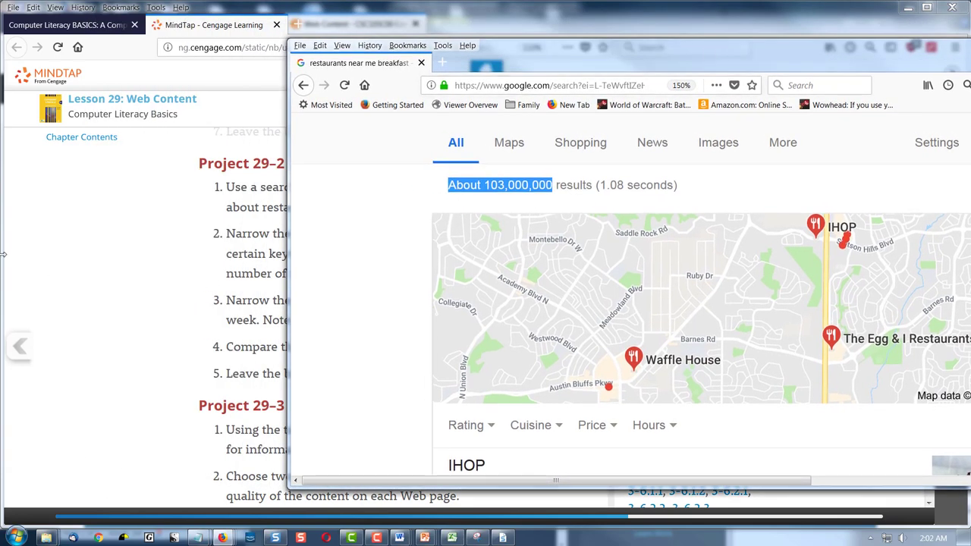
pyautogui.click(50, 250)
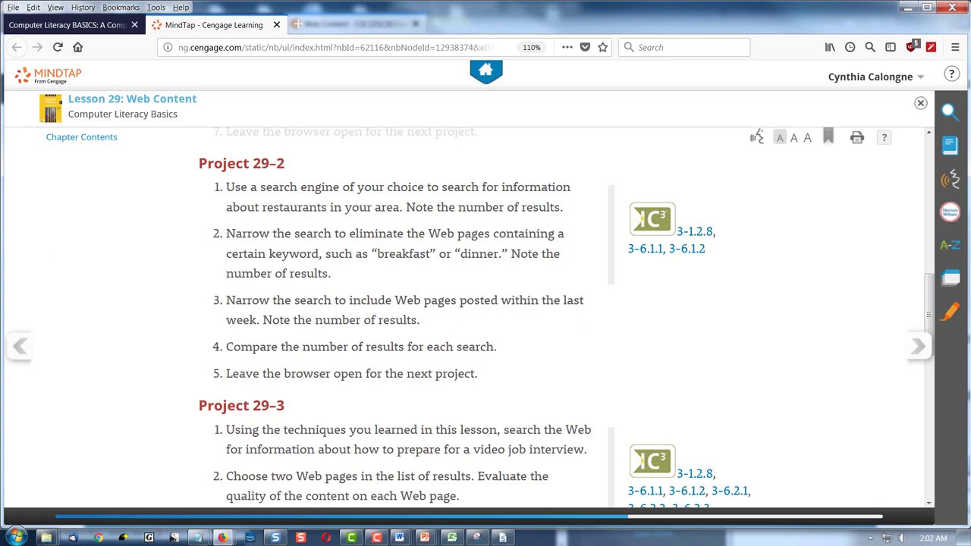
pyautogui.hotkey('alt', 'Tab')
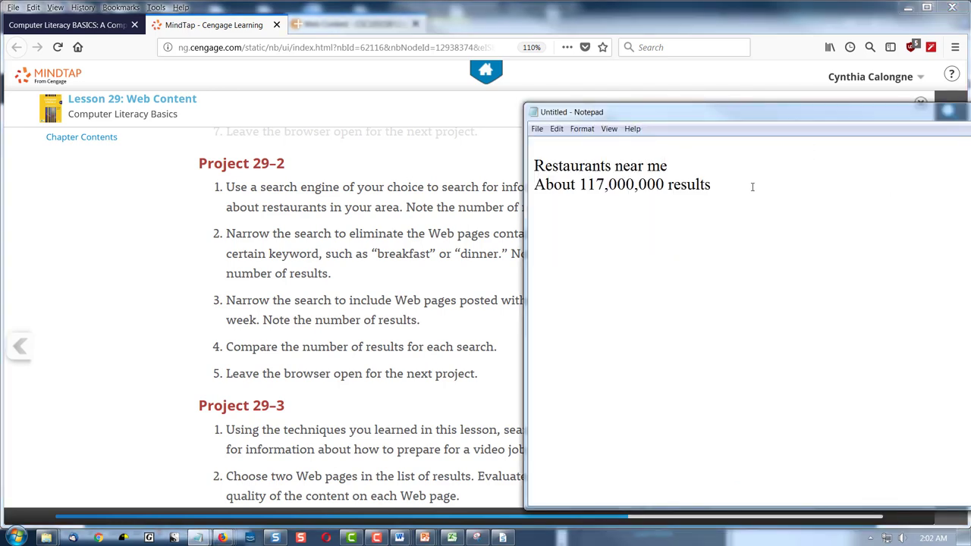
pyautogui.hotkey('ctrl', 'v')
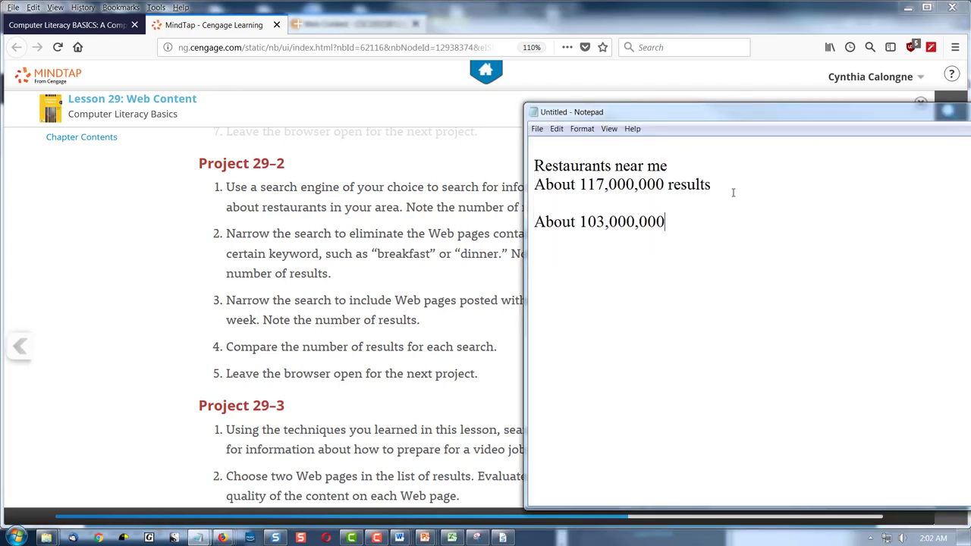
# - Label the pasted count "Breakfast" on the line above it and shift Notepad aside to uncover the project instructions
pyautogui.click(629, 203)
pyautogui.press('Return')
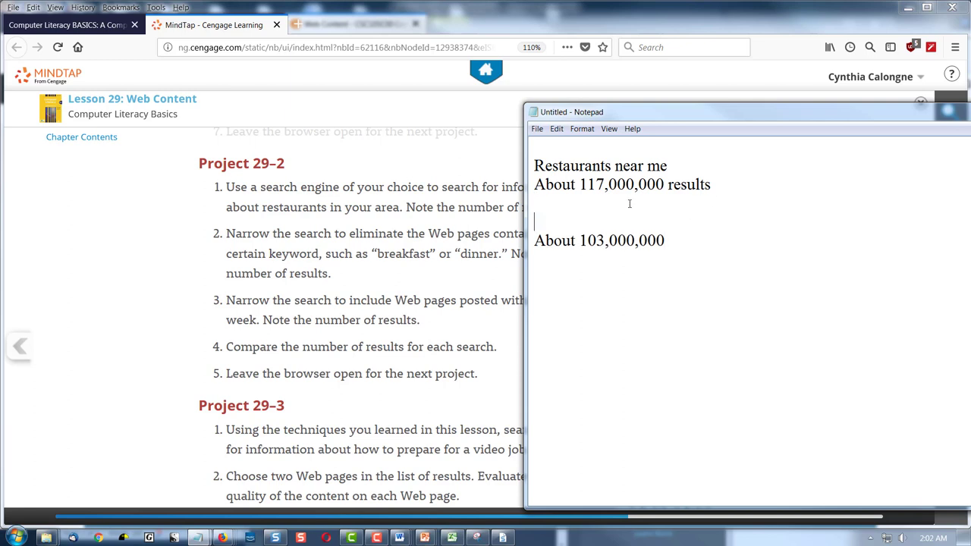
pyautogui.write('Breakfast')
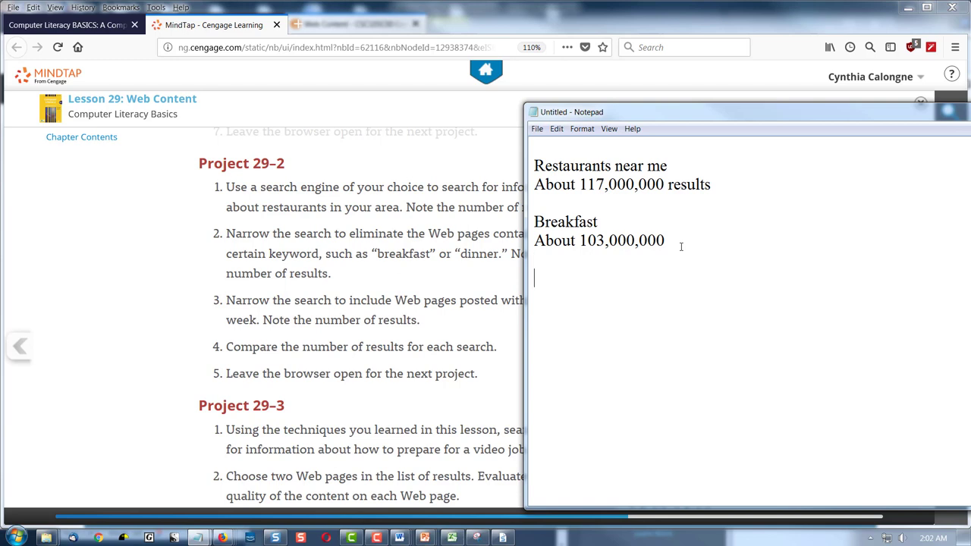
pyautogui.moveTo(662, 121); pyautogui.dragTo(870, 116)
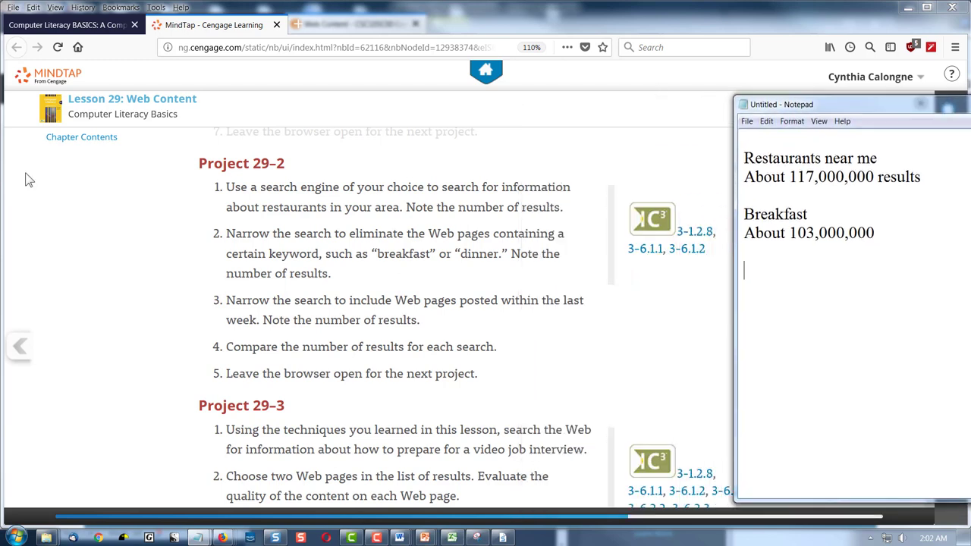
# - Return to the breakfast search results in the browser, reposition their window and open Google's Advanced Search page
pyautogui.click(117, 232)
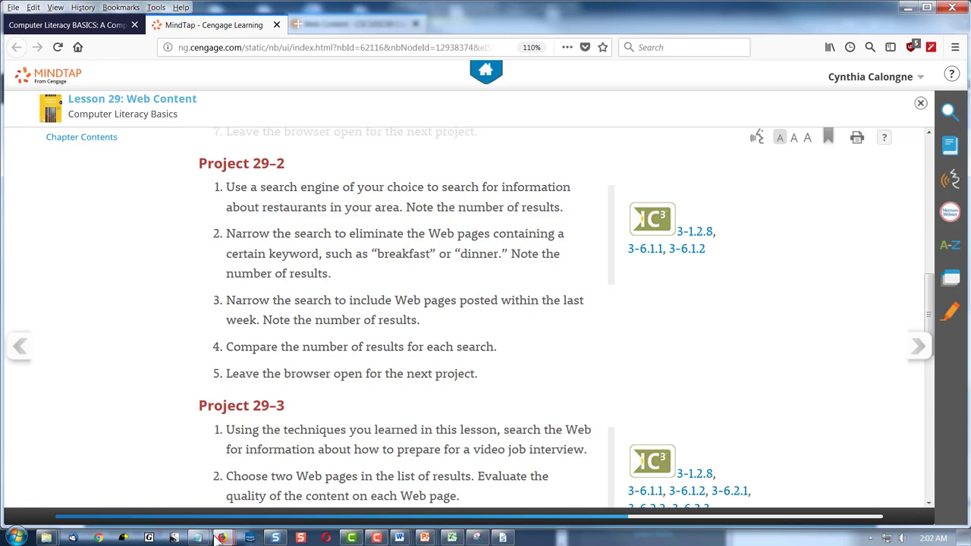
pyautogui.moveTo(221, 537)
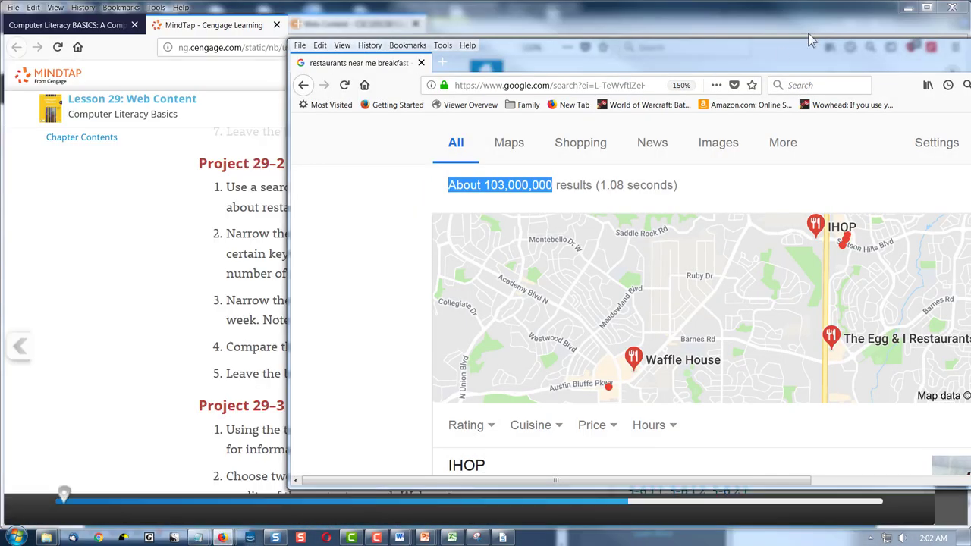
pyautogui.moveTo(797, 45); pyautogui.dragTo(636, 47)
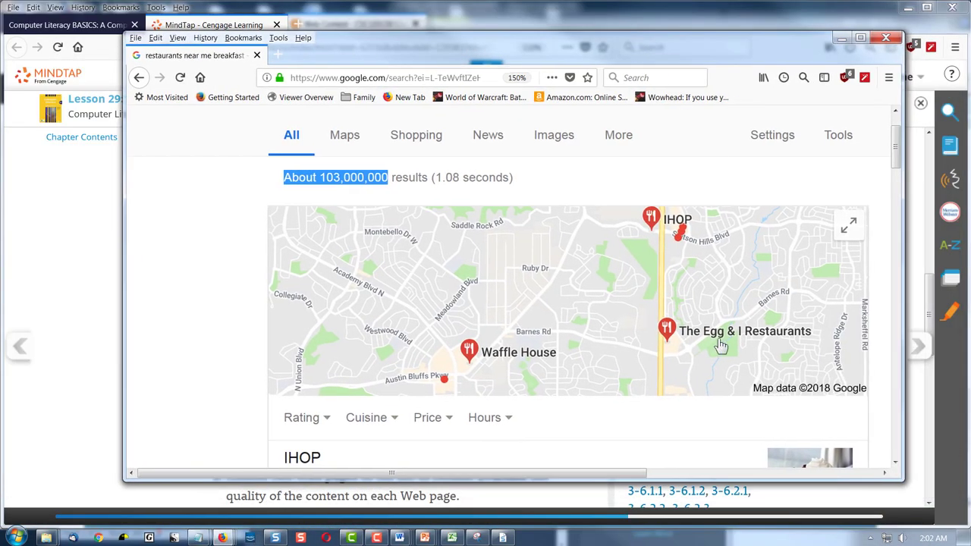
pyautogui.click(784, 143)
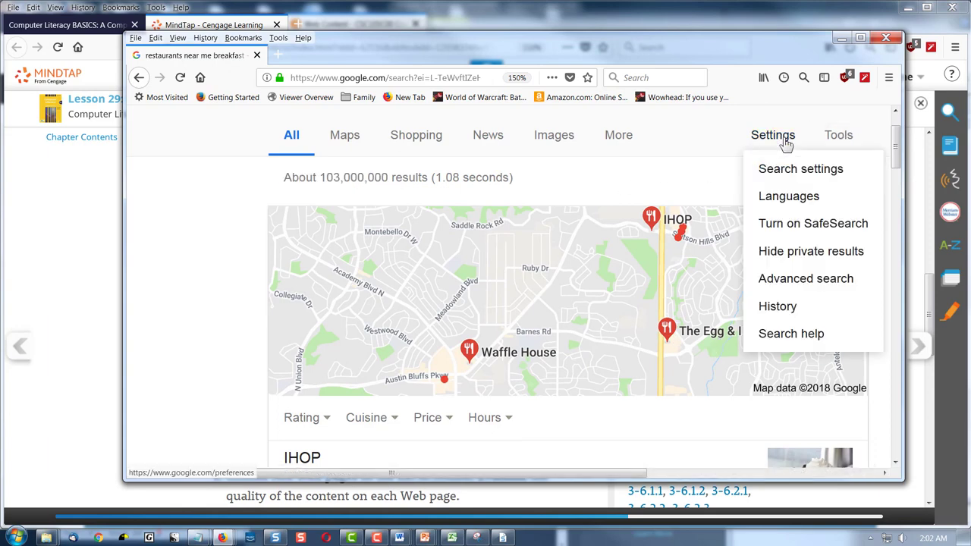
pyautogui.click(787, 285)
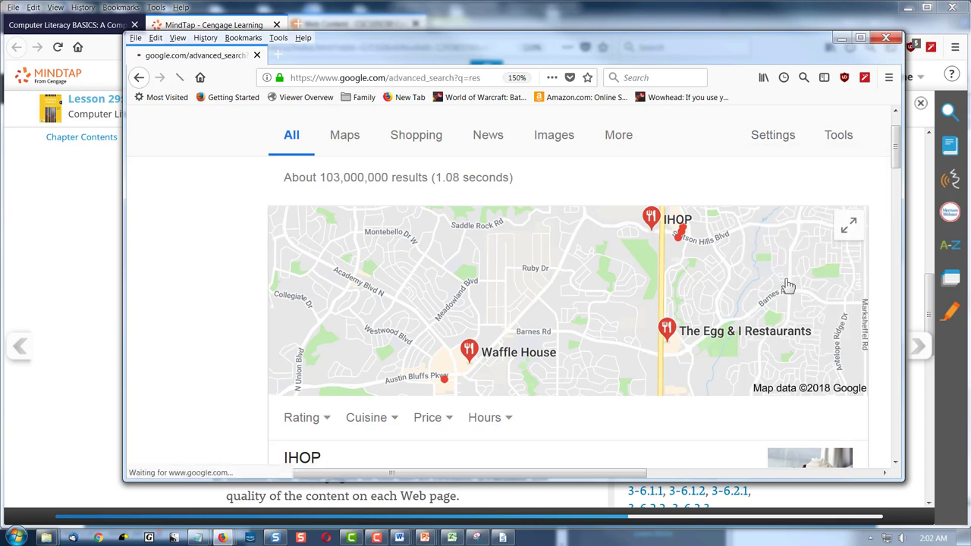
# - Limit the last update to the past week and run the advanced search for "restaurants near me breakfast"
pyautogui.scroll(-2, 621, 333)
pyautogui.scroll(-3, 621, 333)
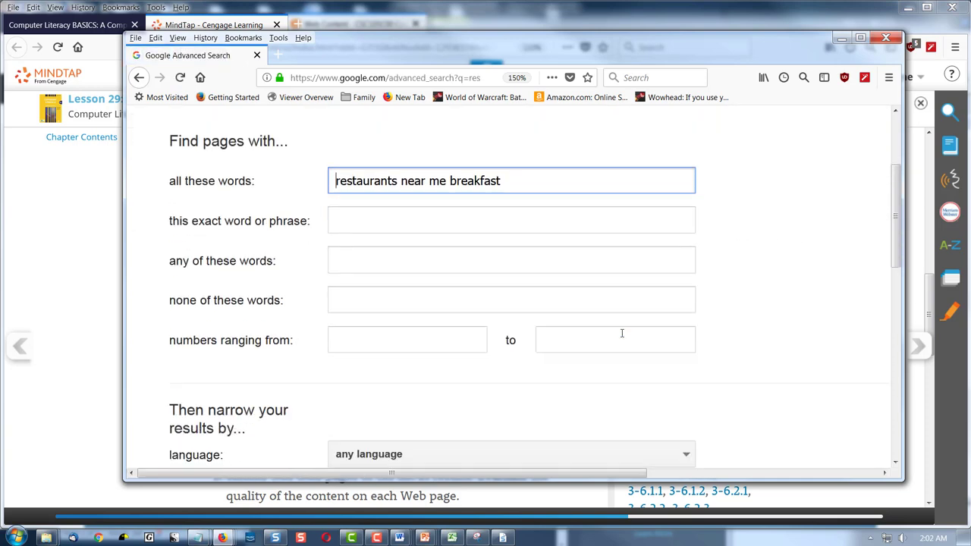
pyautogui.scroll(-3, 683, 372)
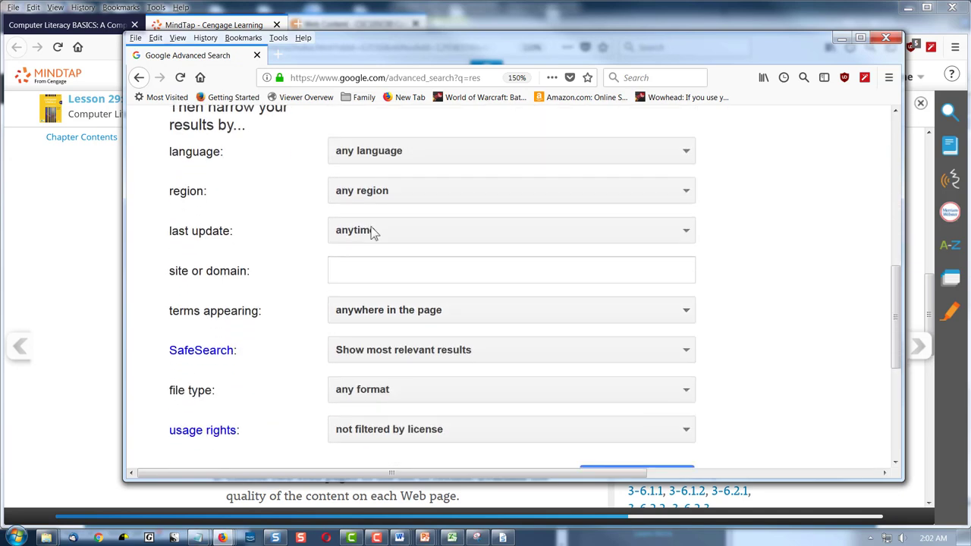
pyautogui.click(686, 235)
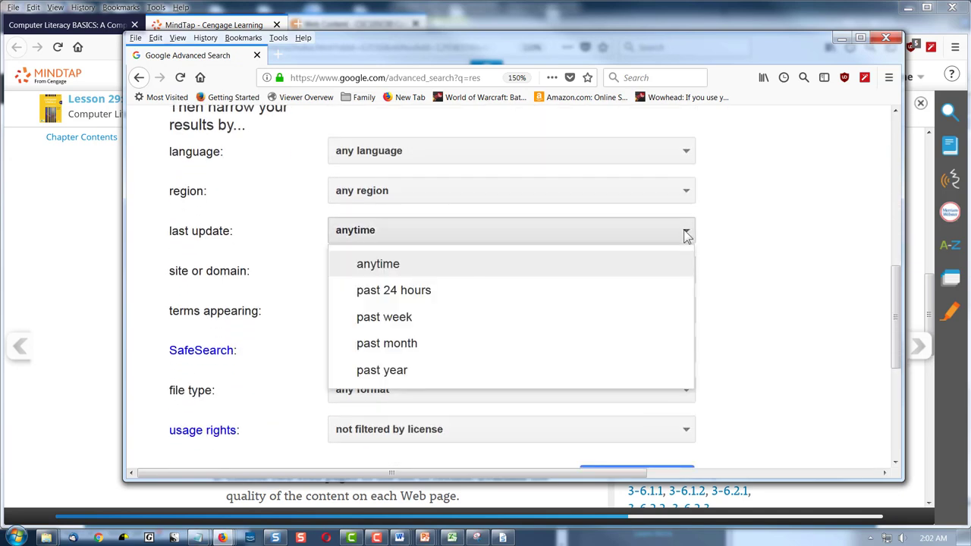
pyautogui.click(419, 324)
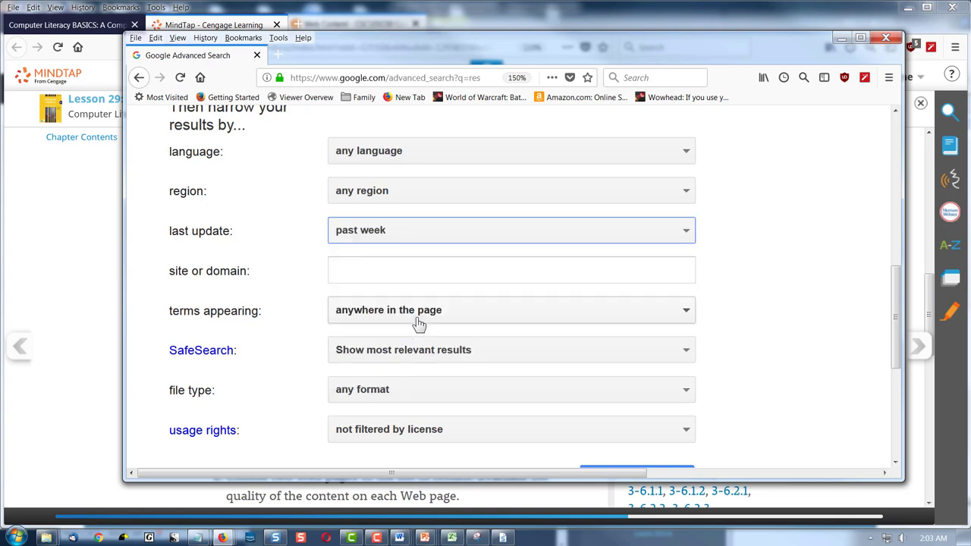
pyautogui.moveTo(547, 45); pyautogui.dragTo(520, 41)
pyautogui.scroll(-4, 728, 370)
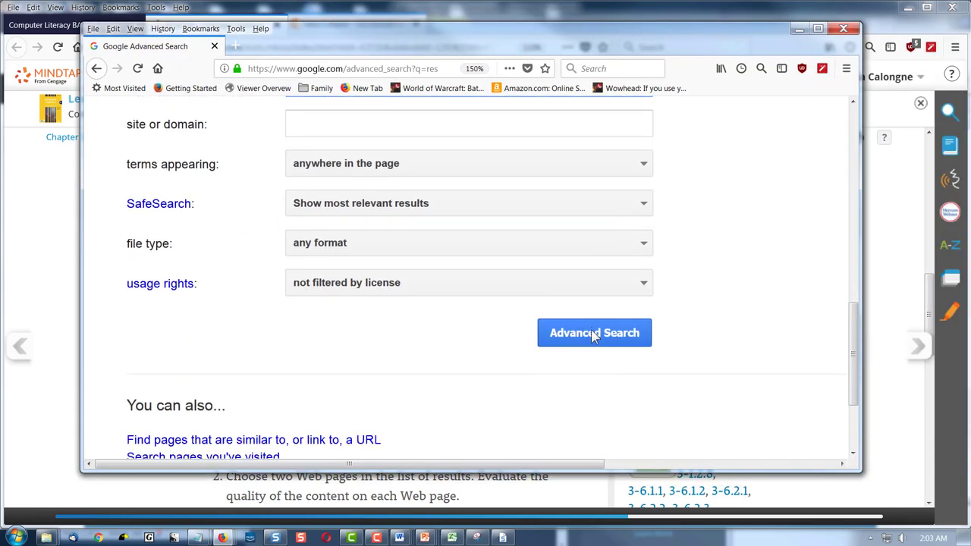
pyautogui.click(596, 334)
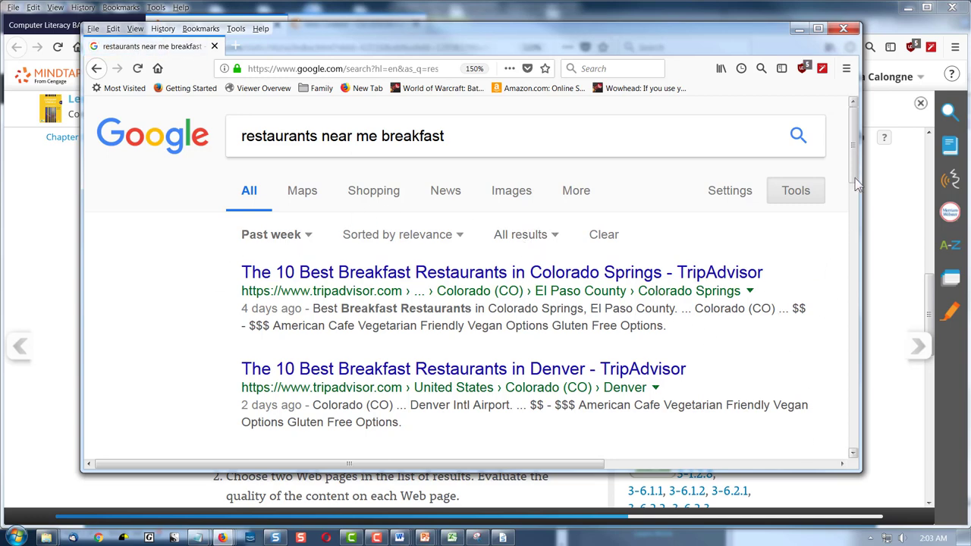
# - Examine the time range, result type and sort order options of the past-week search results
pyautogui.moveTo(854, 182); pyautogui.dragTo(846, 137)
pyautogui.click(308, 239)
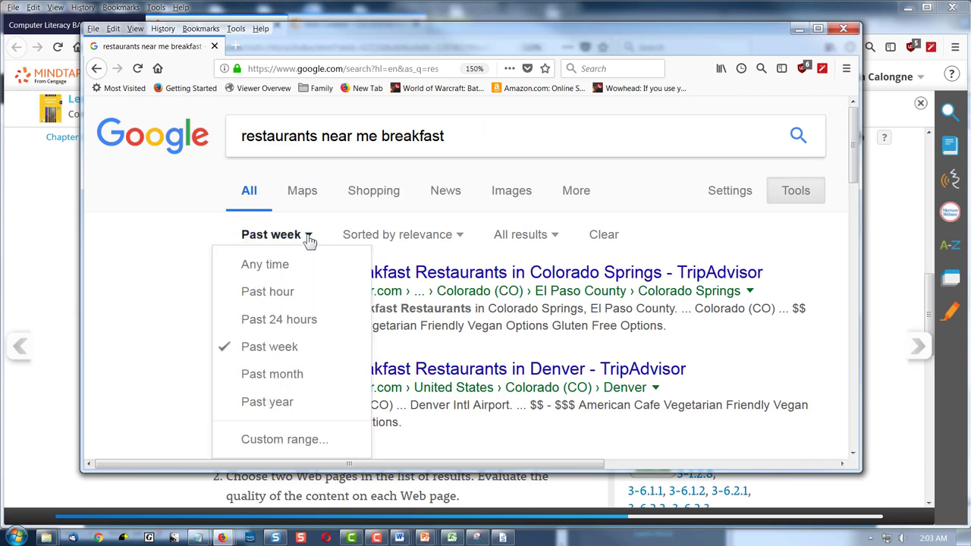
pyautogui.click(308, 239)
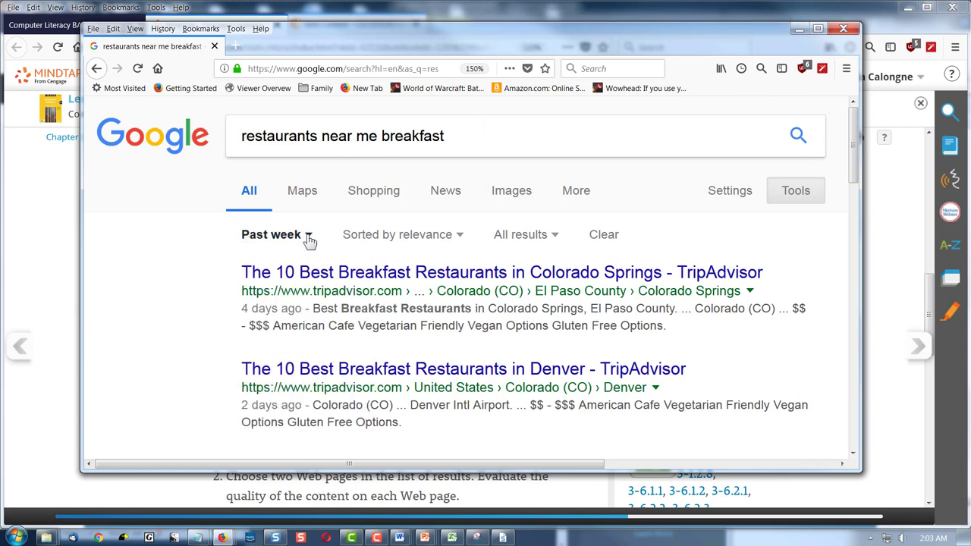
pyautogui.click(556, 237)
pyautogui.click(556, 236)
pyautogui.click(459, 238)
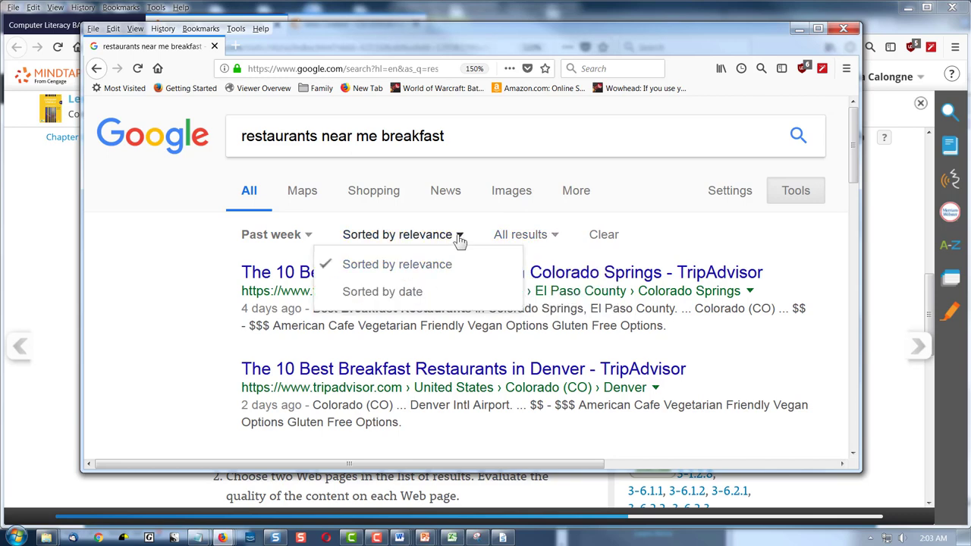
pyautogui.click(460, 239)
pyautogui.click(460, 238)
pyautogui.click(459, 238)
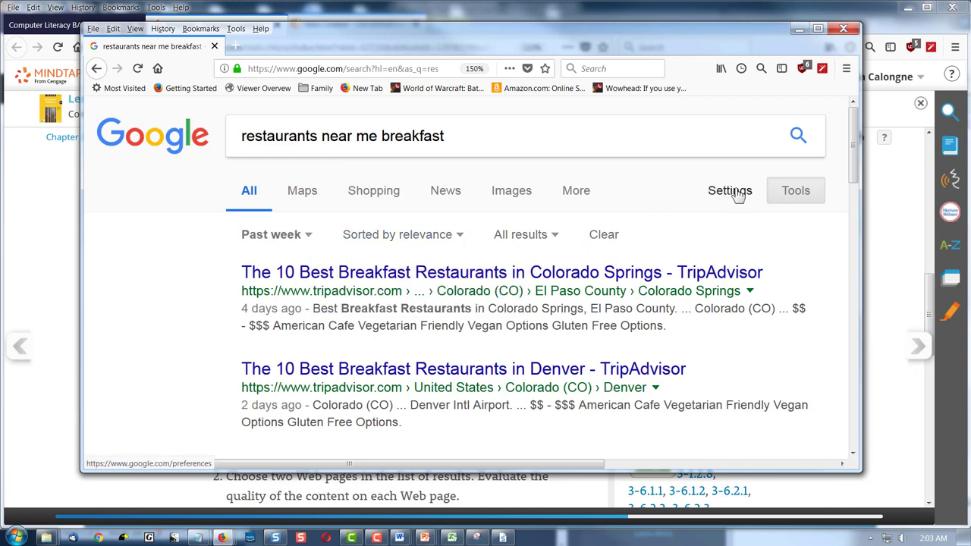
# - Go back to the Advanced Search page and review its word fields and narrowing options
pyautogui.click(97, 69)
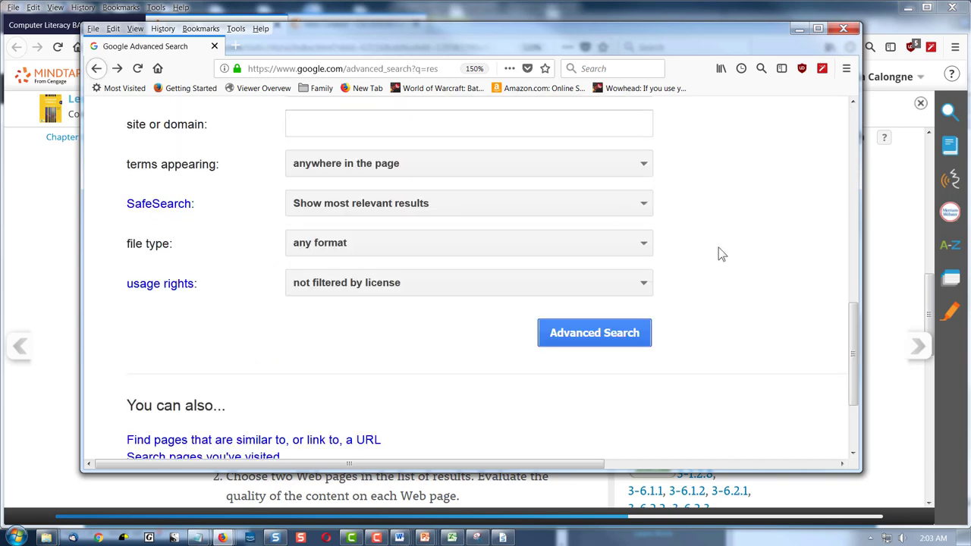
pyautogui.scroll(3, 787, 336)
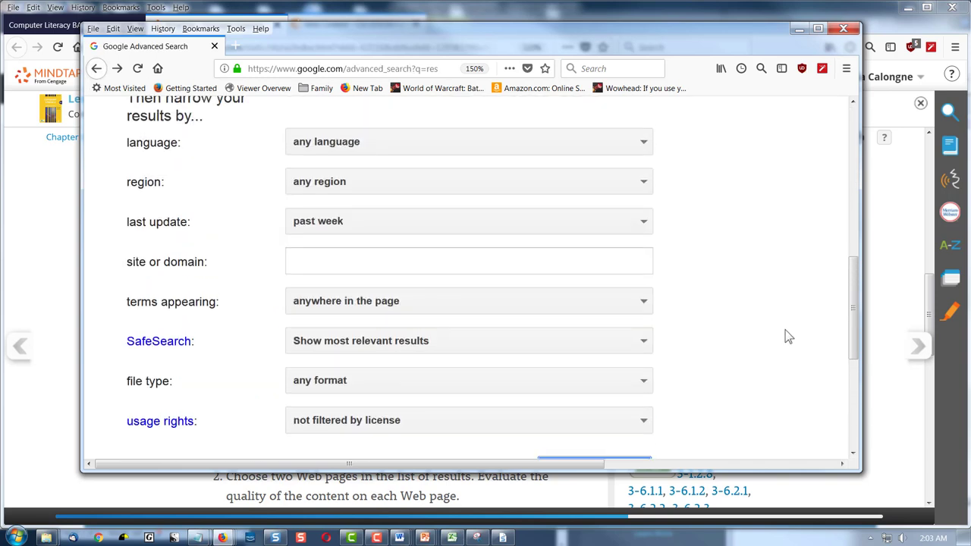
pyautogui.scroll(3, 785, 336)
pyautogui.scroll(2, 785, 336)
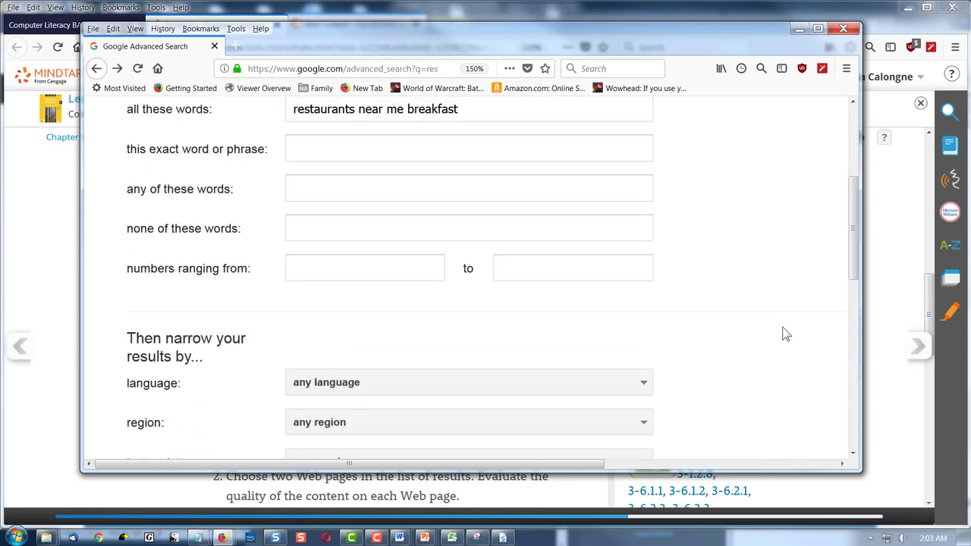
pyautogui.scroll(3, 785, 335)
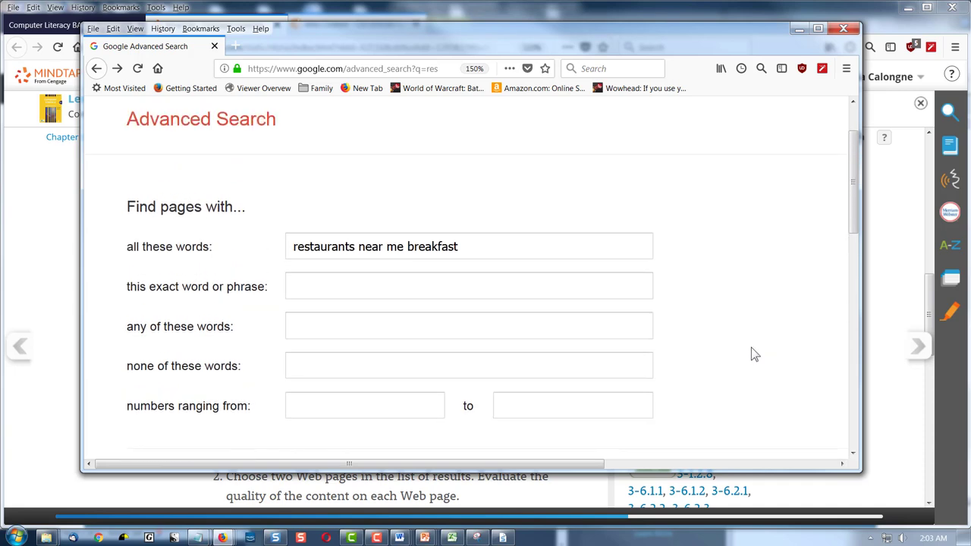
pyautogui.scroll(-11, 753, 353)
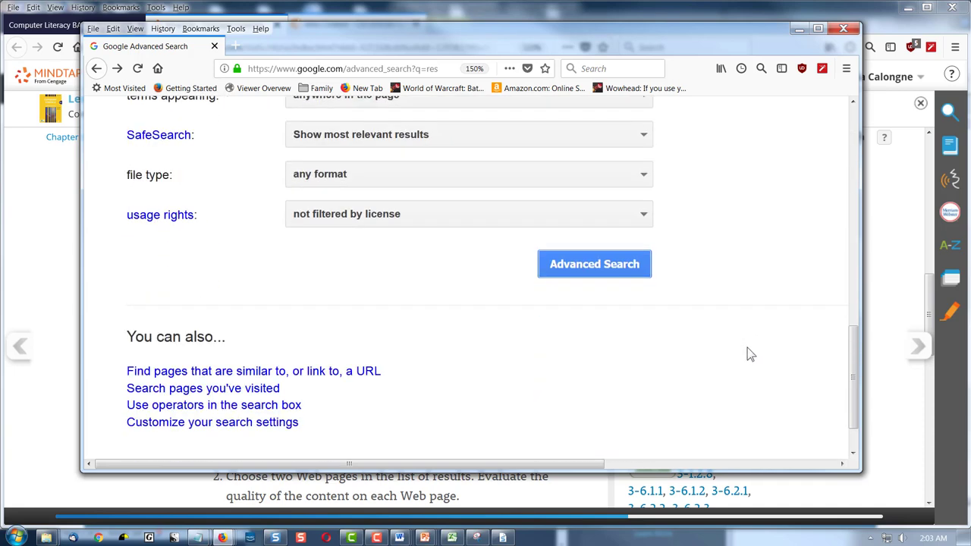
pyautogui.scroll(-2, 747, 353)
pyautogui.scroll(5, 748, 351)
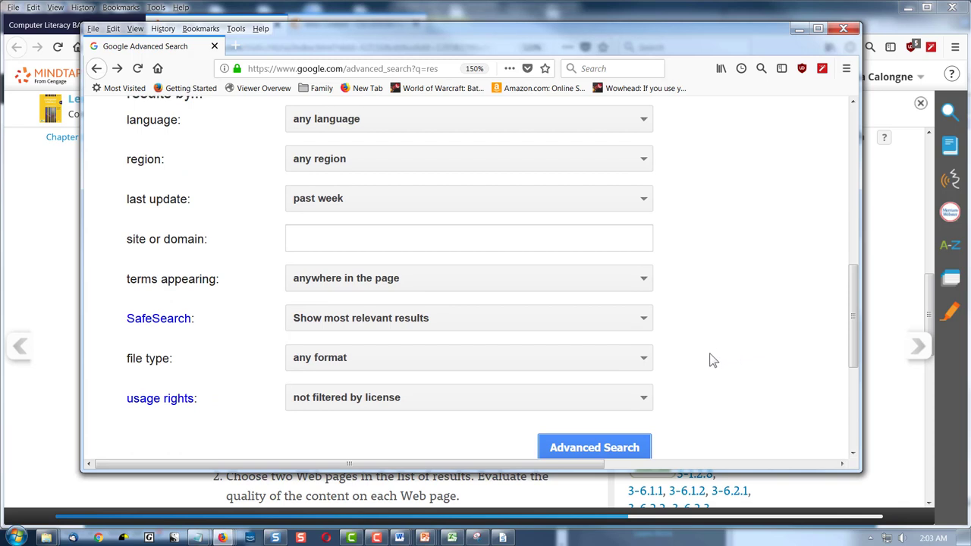
pyautogui.scroll(2, 713, 360)
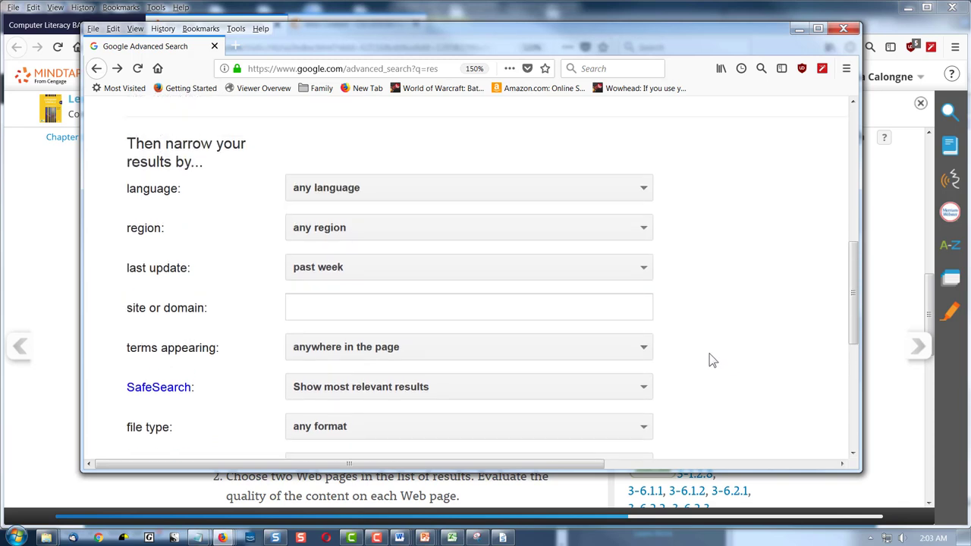
pyautogui.scroll(1, 710, 355)
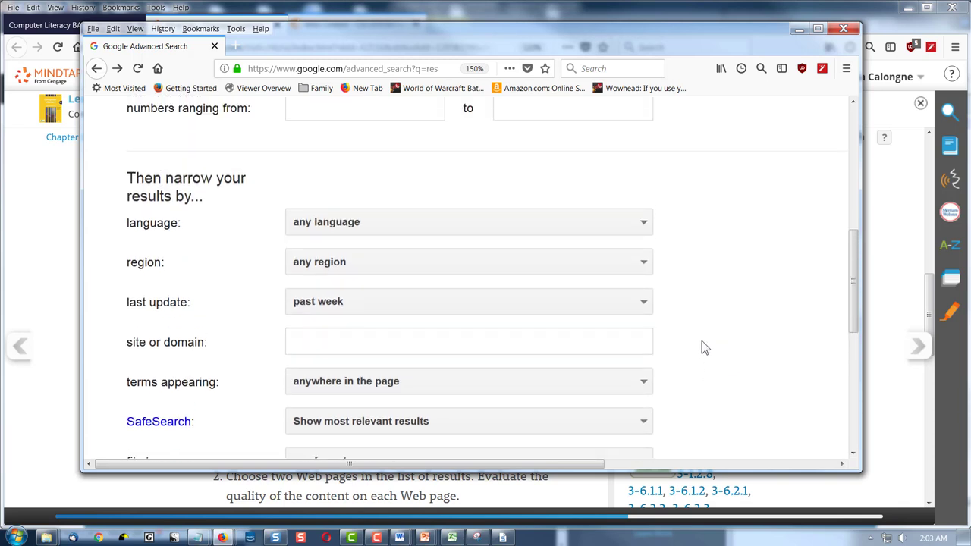
pyautogui.scroll(6, 691, 282)
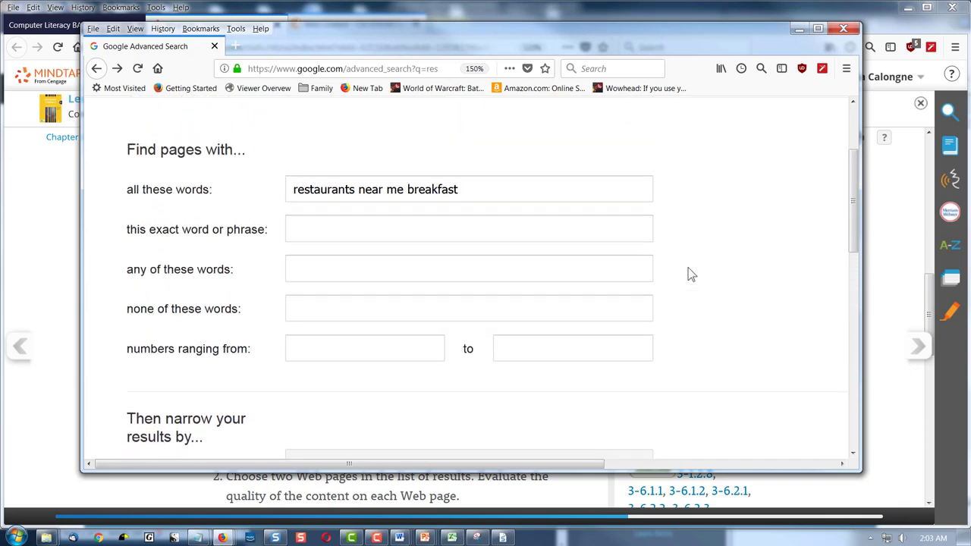
pyautogui.scroll(-8, 687, 280)
pyautogui.scroll(-3, 686, 284)
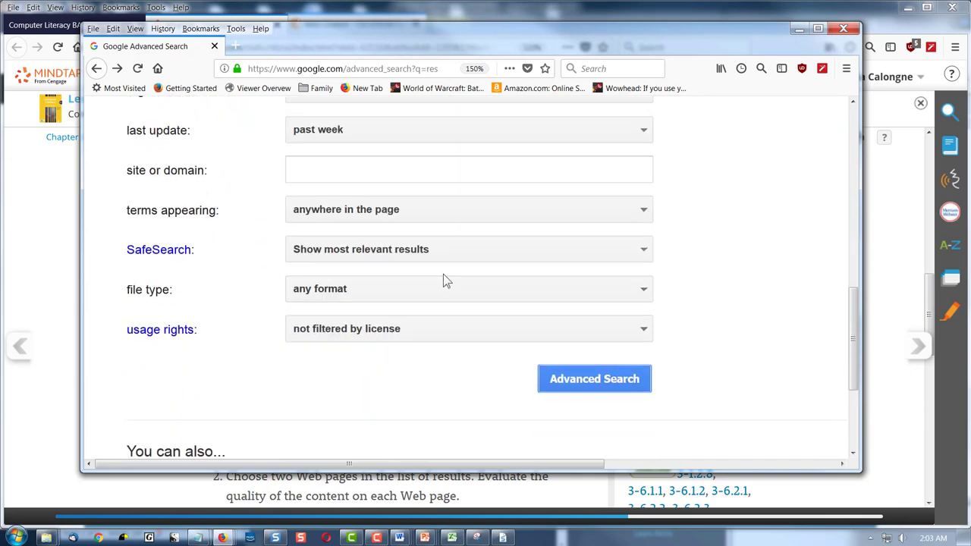
# - Review the SafeSearch, file type and usage rights options on the Advanced Search page
pyautogui.click(645, 250)
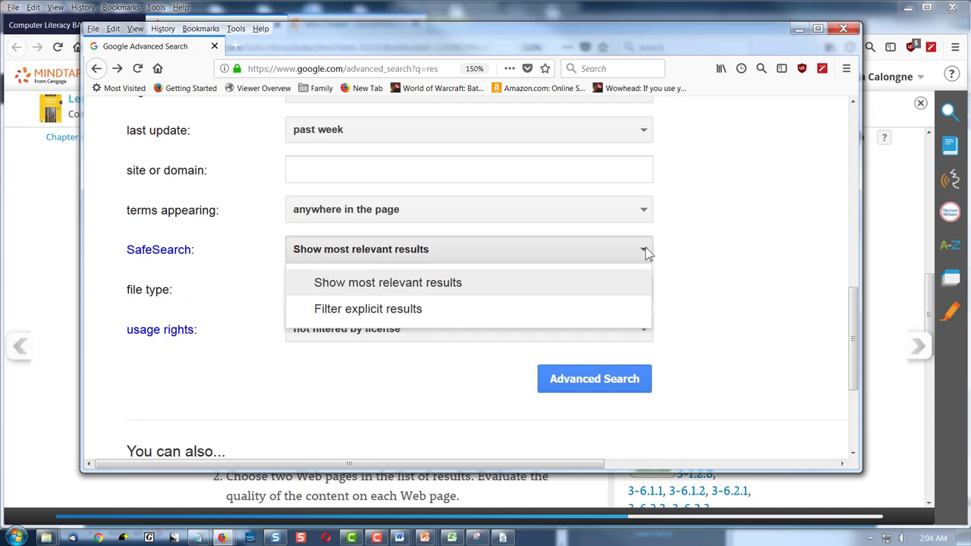
pyautogui.click(644, 251)
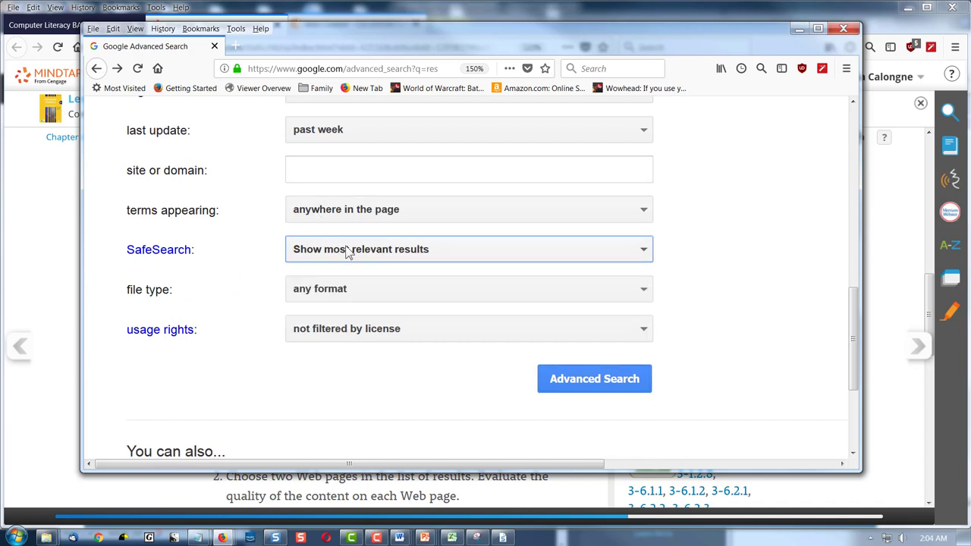
pyautogui.click(642, 293)
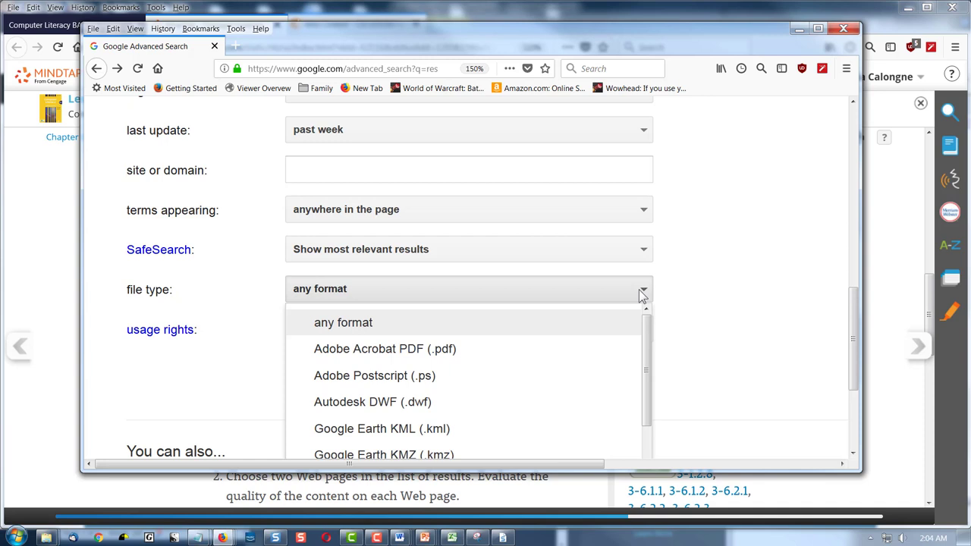
pyautogui.scroll(-2, 751, 334)
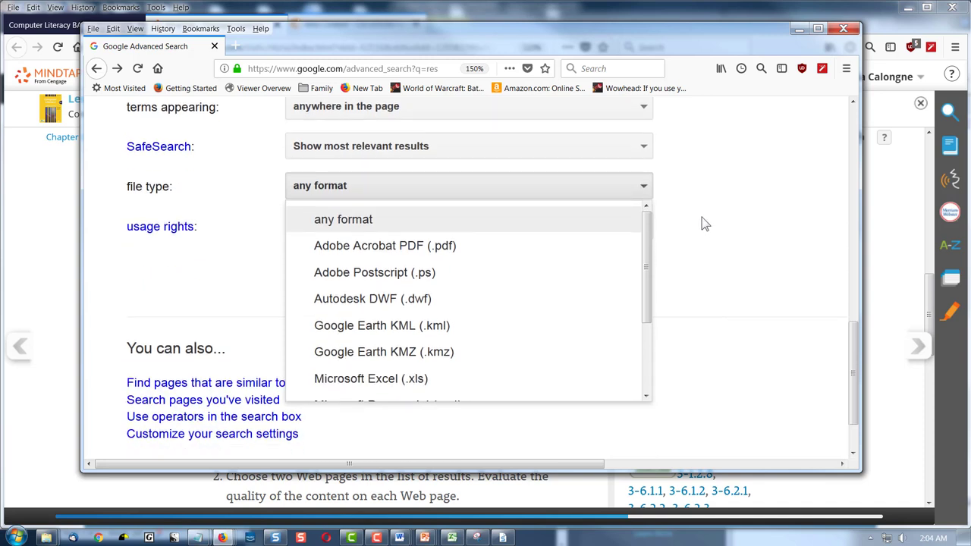
pyautogui.click(642, 189)
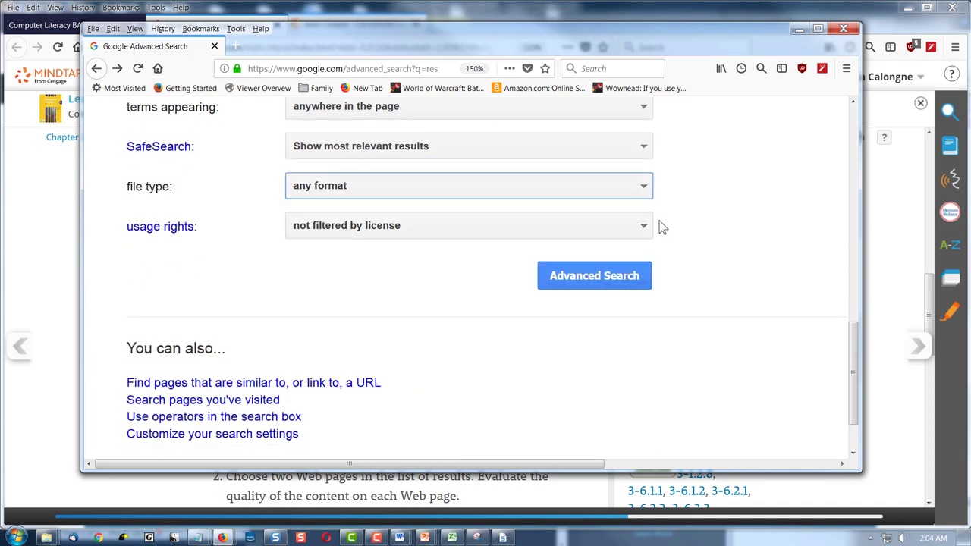
pyautogui.click(644, 230)
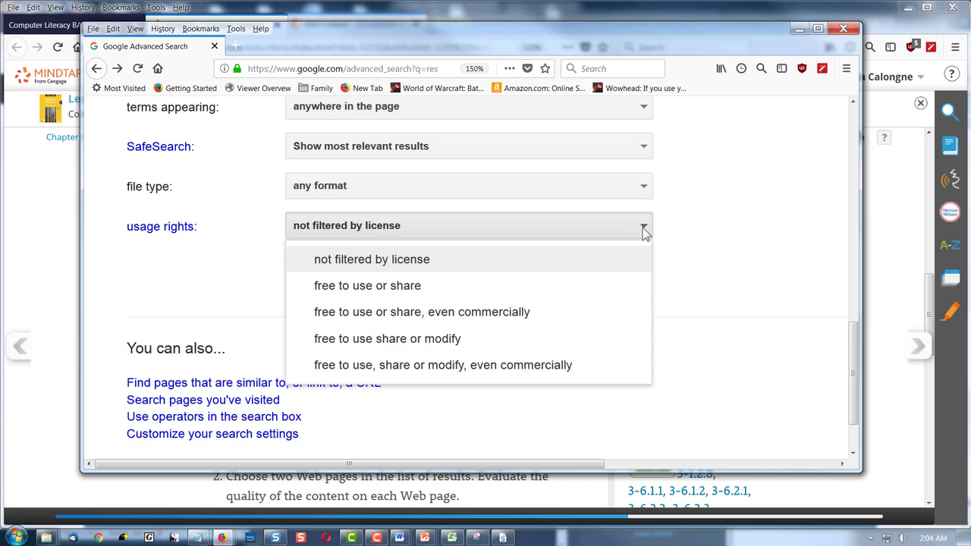
pyautogui.click(644, 229)
# - Rerun the advanced search for "restaurants near me breakfast" with the last update limited to the past week
pyautogui.scroll(4, 693, 353)
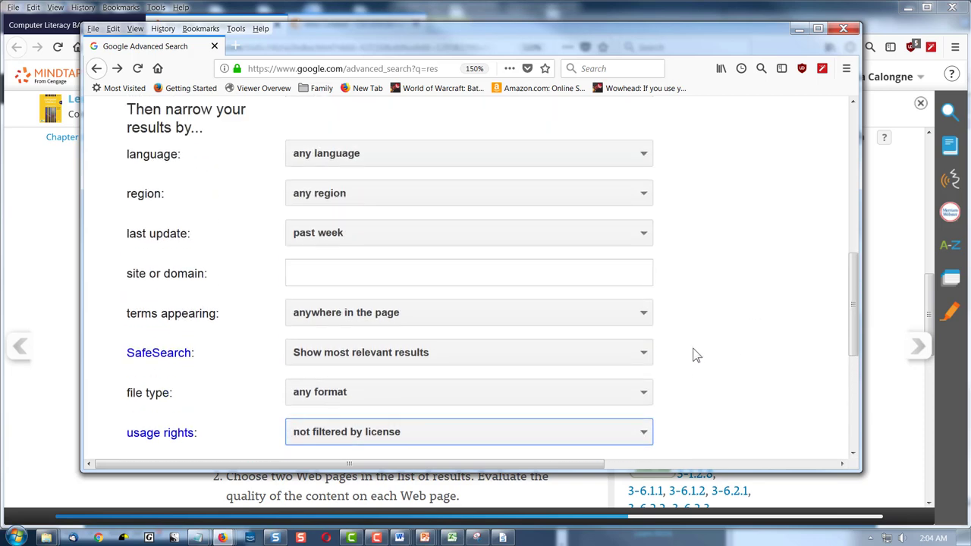
pyautogui.scroll(8, 695, 354)
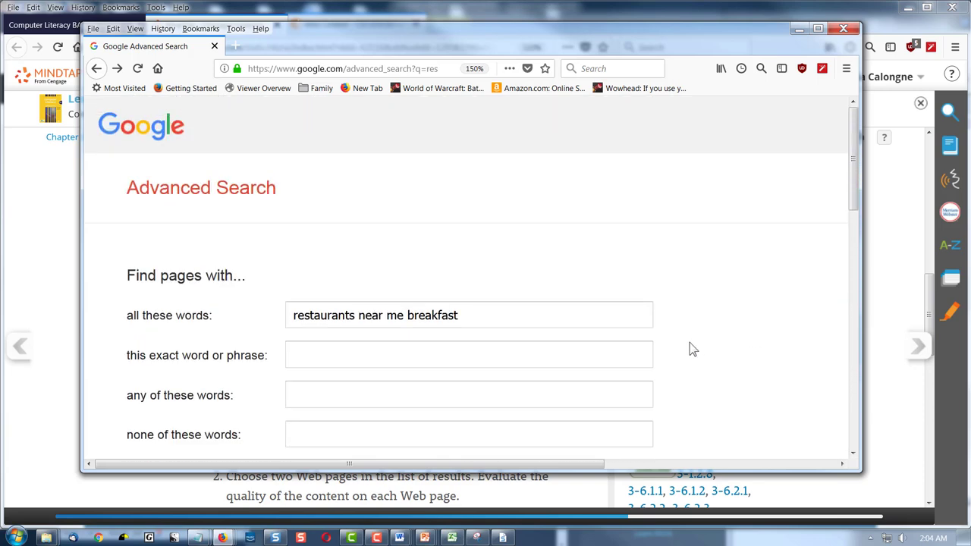
pyautogui.scroll(-10, 688, 347)
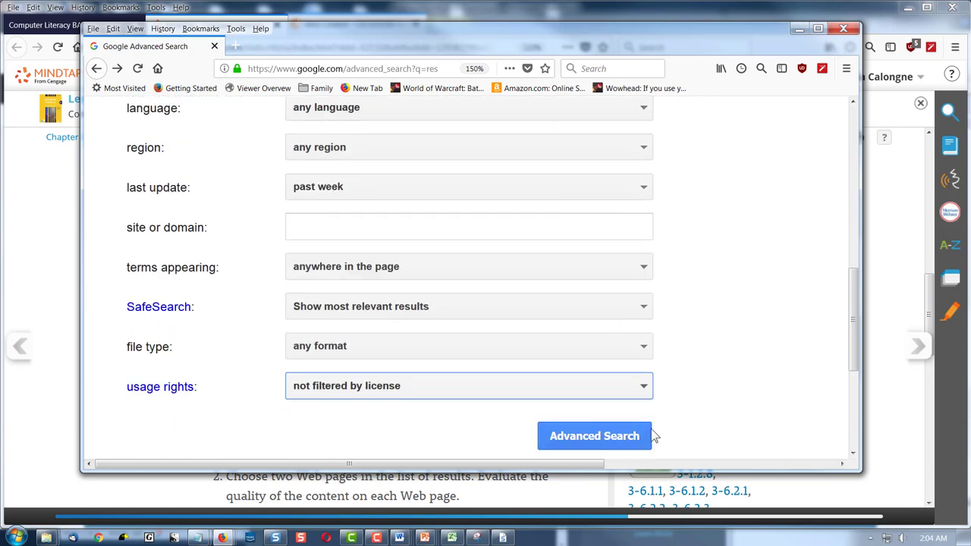
pyautogui.click(600, 435)
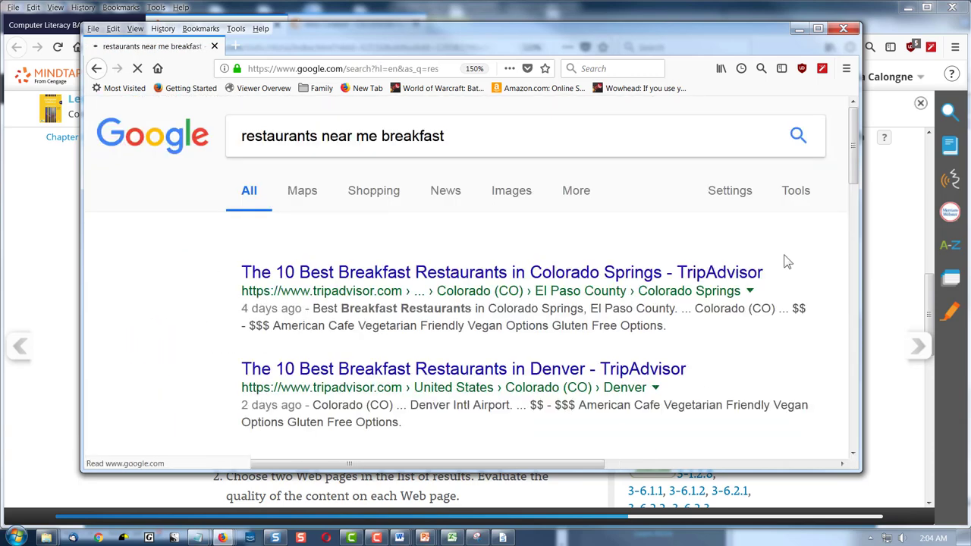
pyautogui.moveTo(847, 163); pyautogui.dragTo(843, 182)
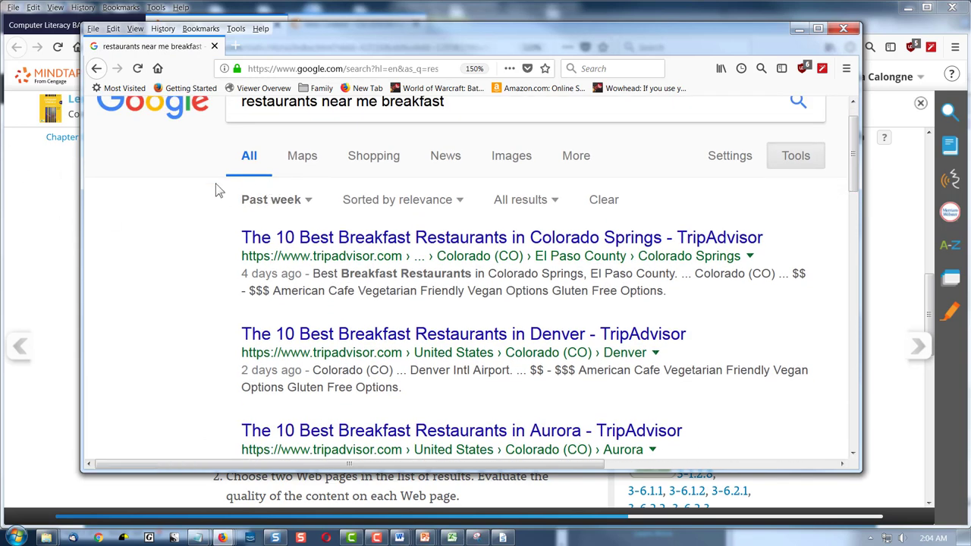
# - Switch to Snipping Tool, capture a new snip of the past-week breakfast results and minimize its window
pyautogui.click(505, 538)
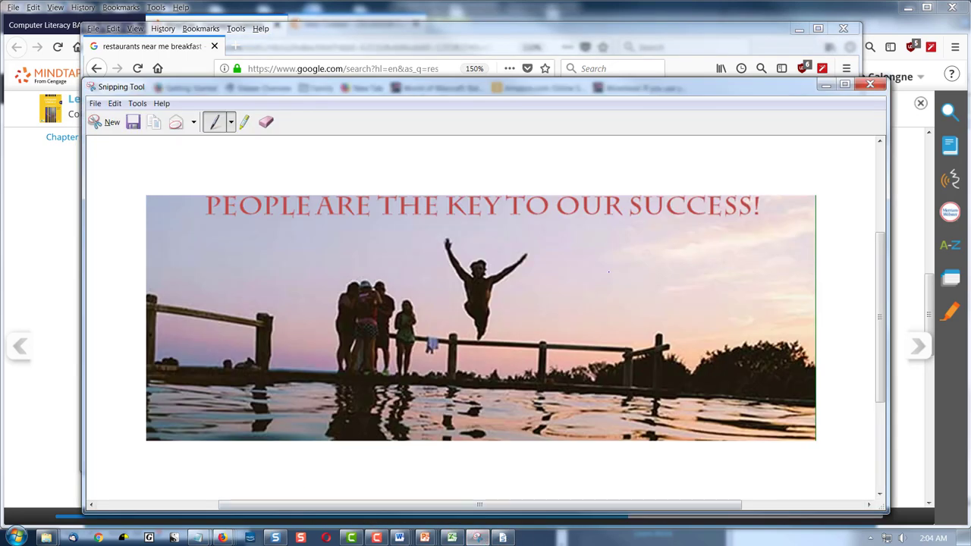
pyautogui.click(95, 104)
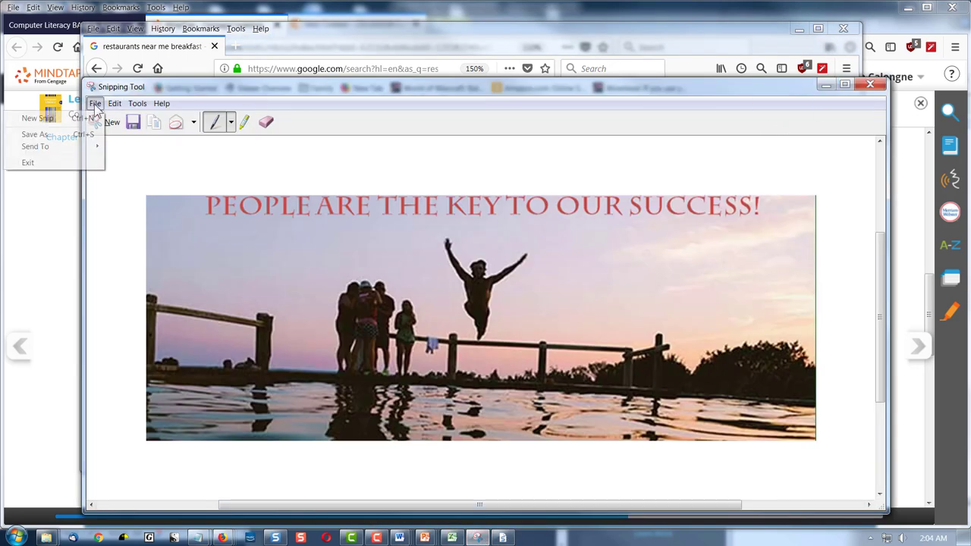
pyautogui.click(37, 118)
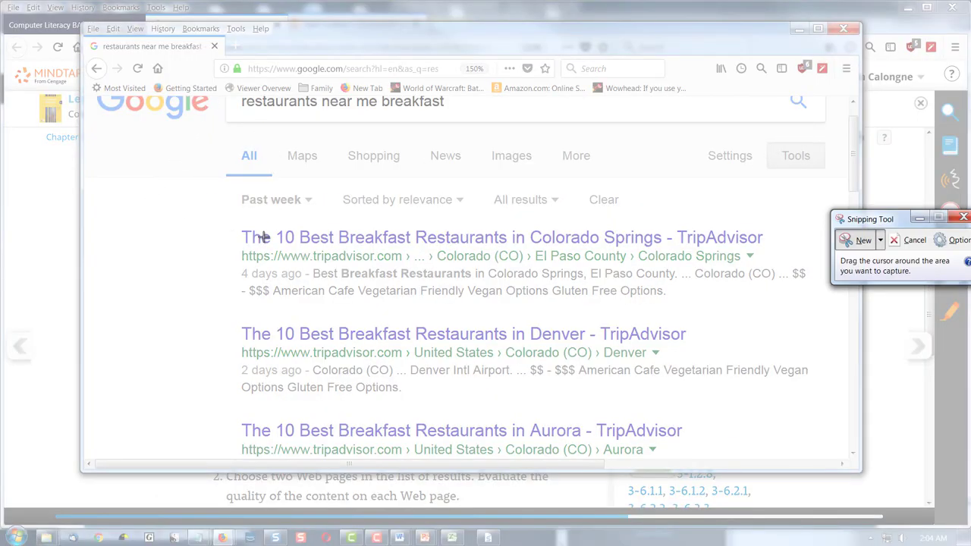
pyautogui.moveTo(195, 144); pyautogui.dragTo(832, 426)
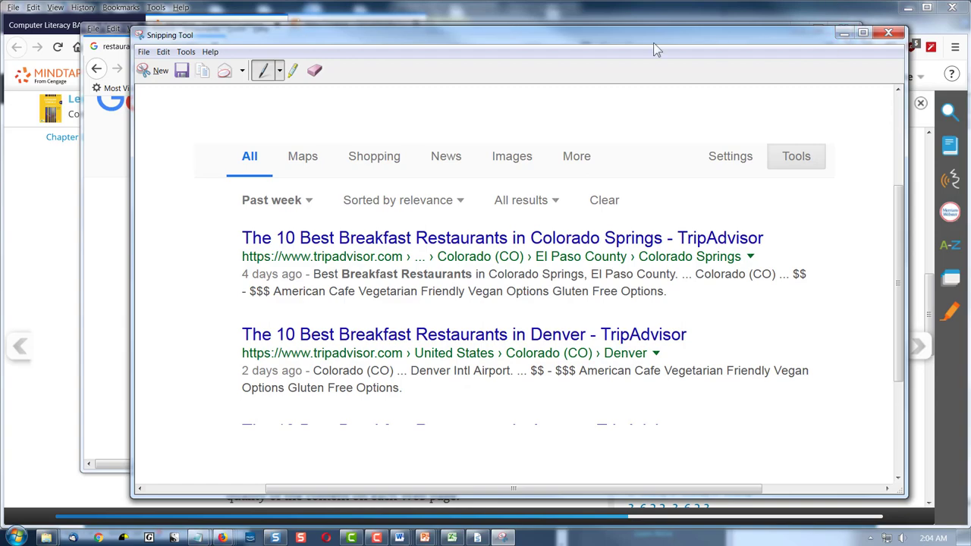
pyautogui.press('super+Down')
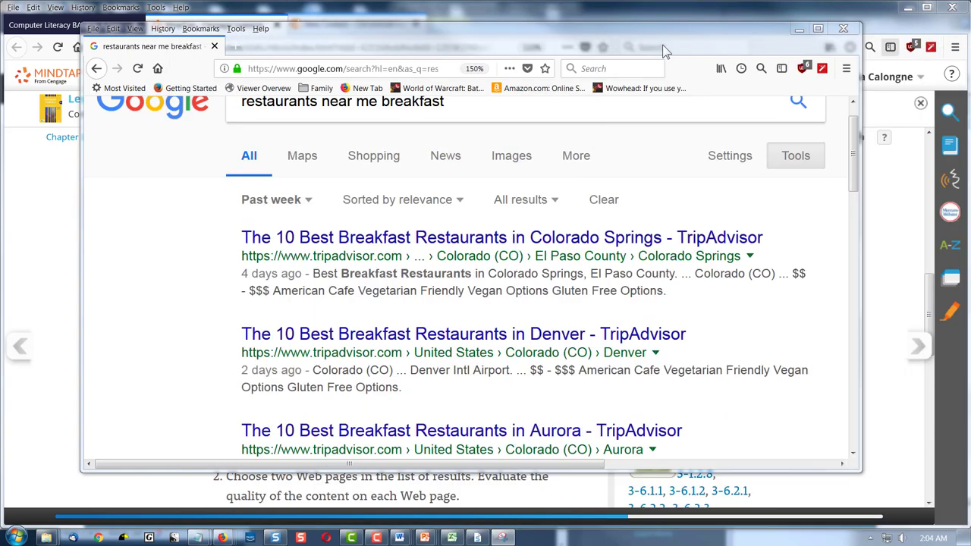
# - Minimize the results window and compare the result counts noted in Notepad against the Project 29-2 instructions
pyautogui.click(798, 28)
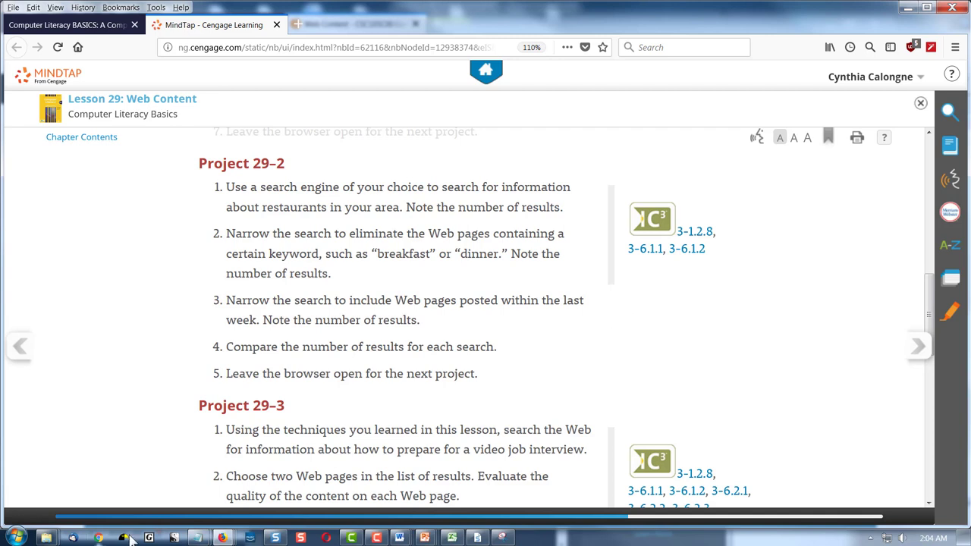
pyautogui.moveTo(199, 538)
pyautogui.click(268, 474)
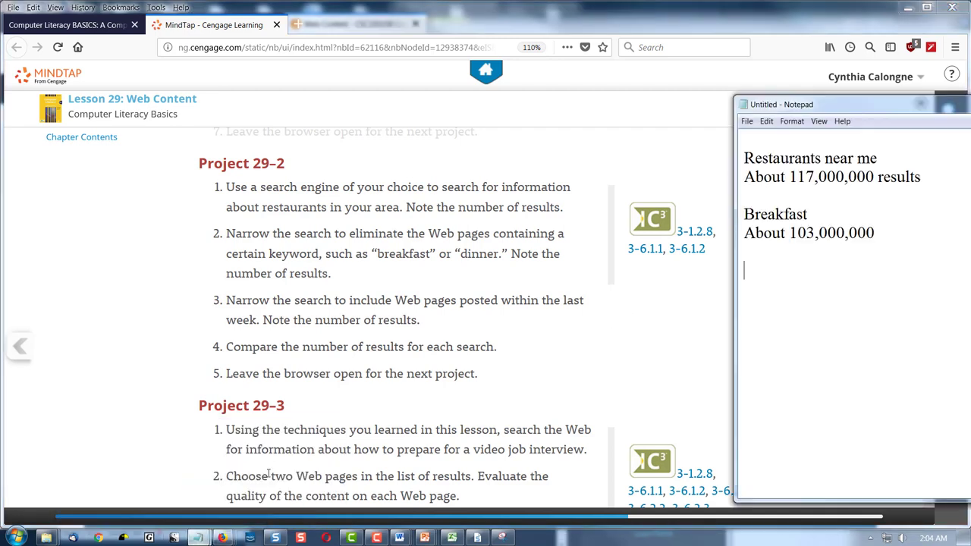
pyautogui.moveTo(884, 109); pyautogui.dragTo(732, 113)
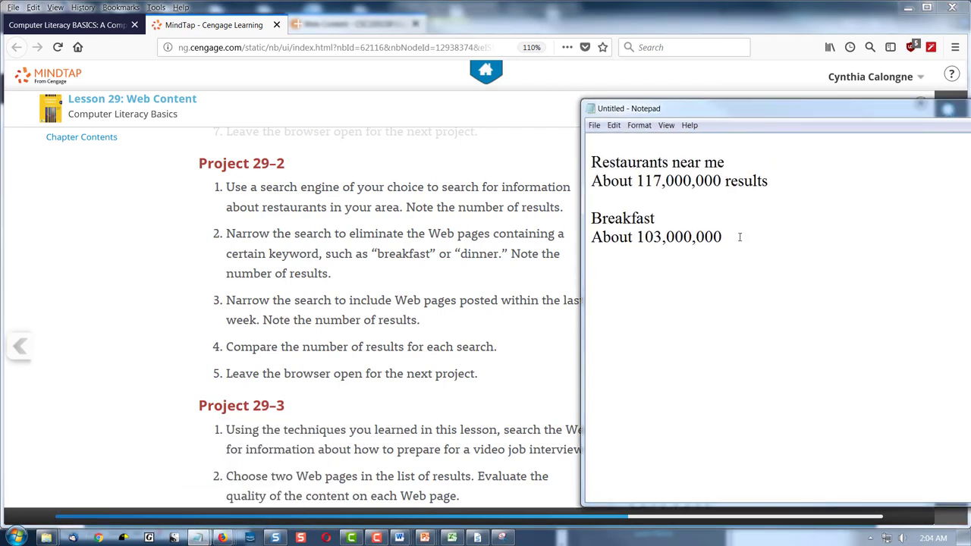
pyautogui.moveTo(740, 237); pyautogui.dragTo(641, 237)
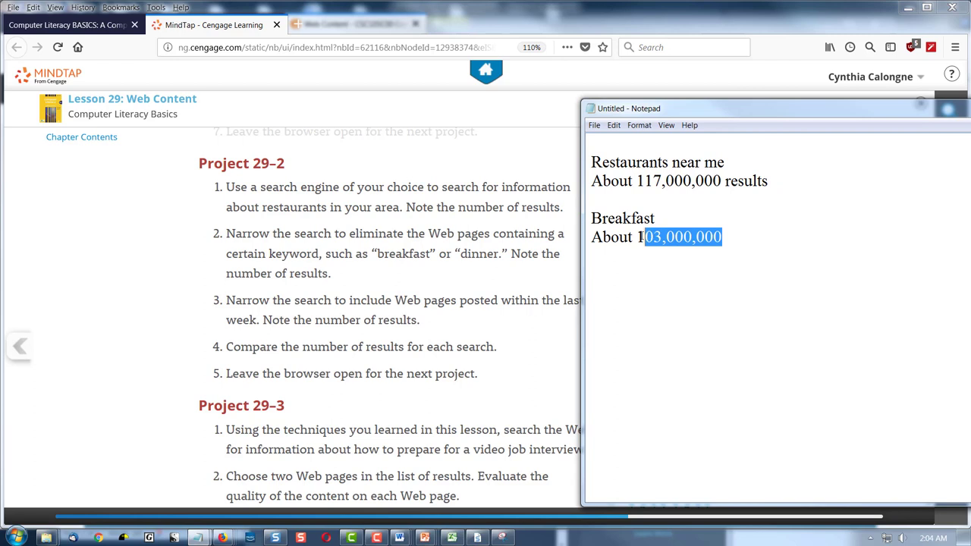
pyautogui.click(760, 239)
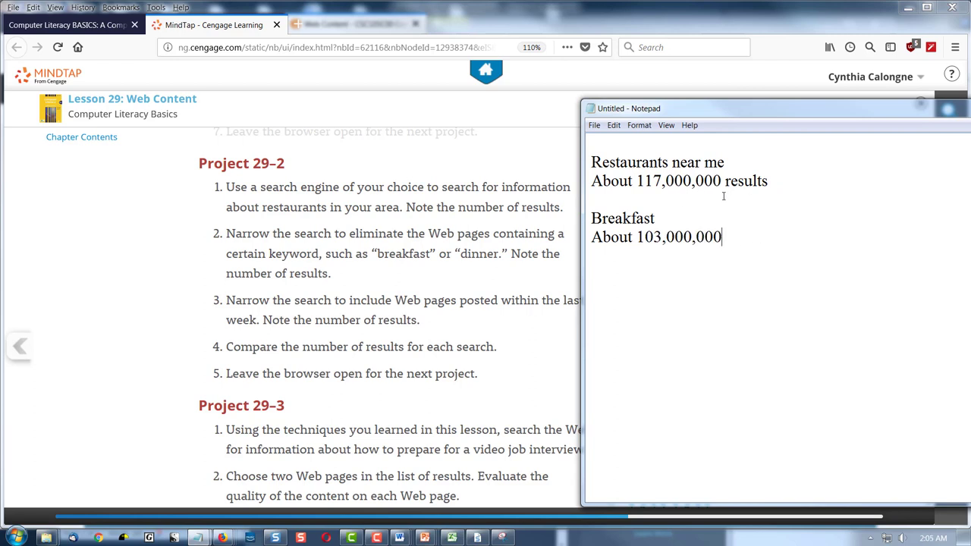
pyautogui.moveTo(764, 108); pyautogui.dragTo(798, 106)
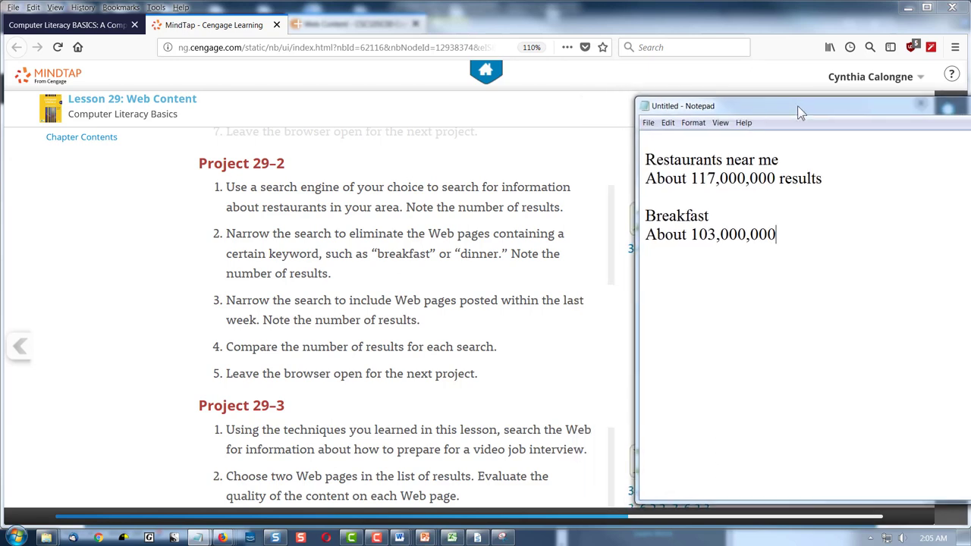
pyautogui.click(389, 370)
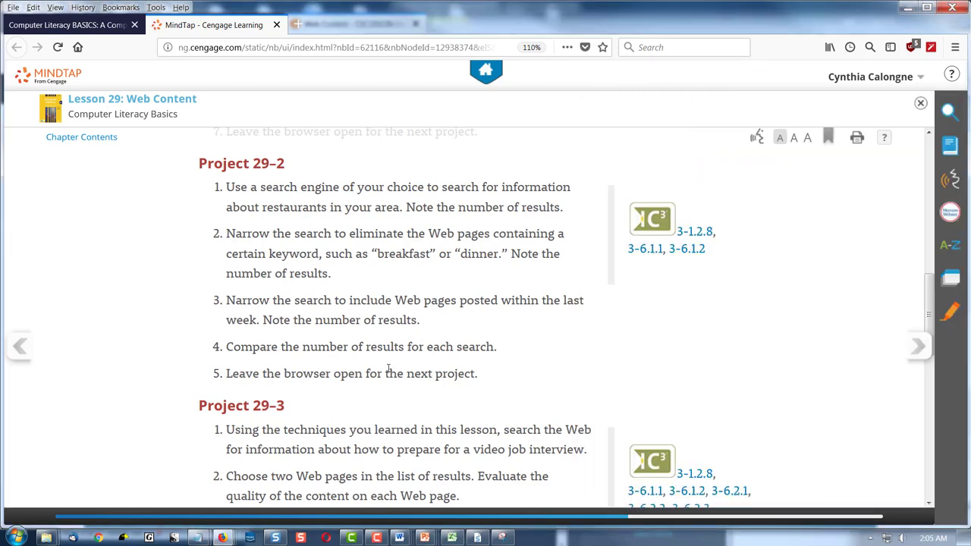
pyautogui.hotkey('alt', 'Tab')
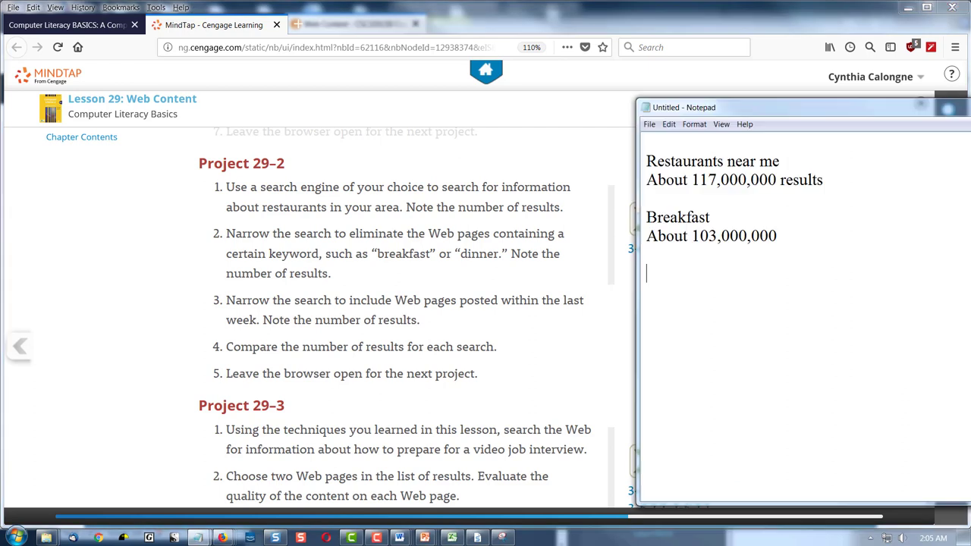
pyautogui.moveTo(867, 111); pyautogui.dragTo(520, 97)
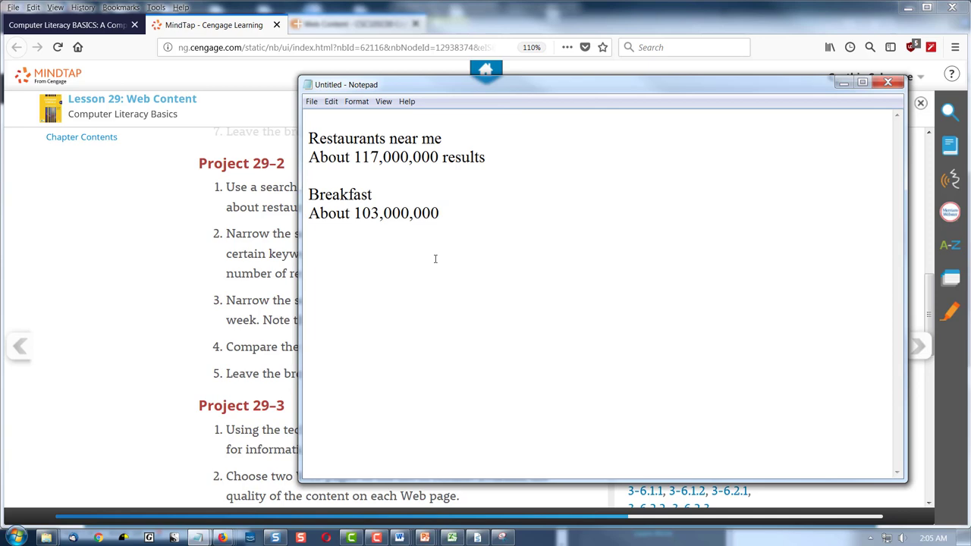
pyautogui.moveTo(709, 84); pyautogui.dragTo(670, 91)
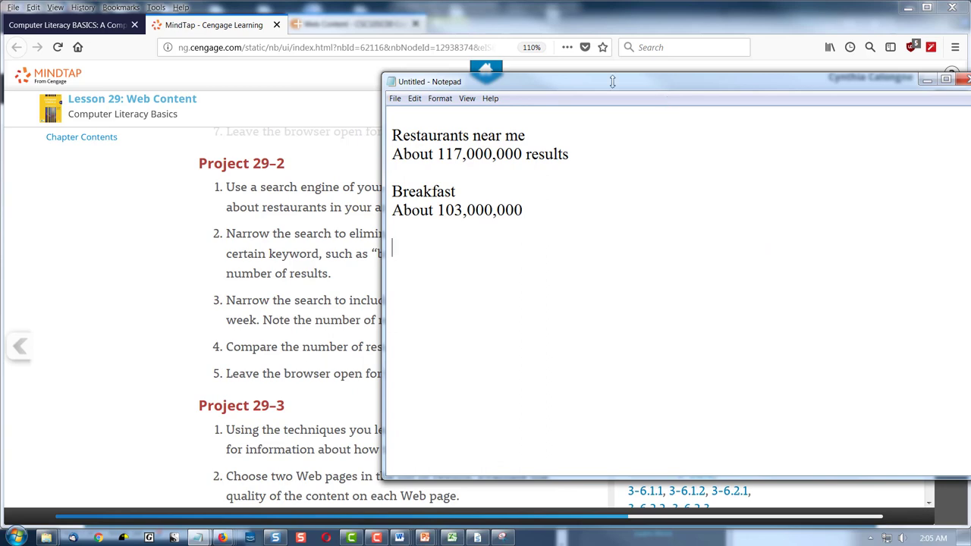
# - Switch to Microsoft Word 2010 with a new blank document and reposition its window
pyautogui.rightClick(400, 537)
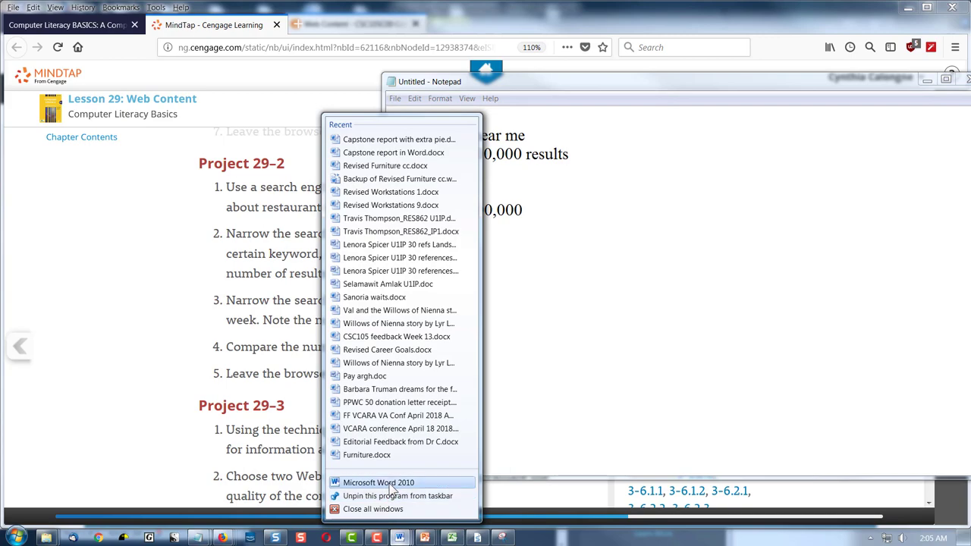
pyautogui.click(378, 482)
pyautogui.moveTo(597, 47); pyautogui.dragTo(623, 199)
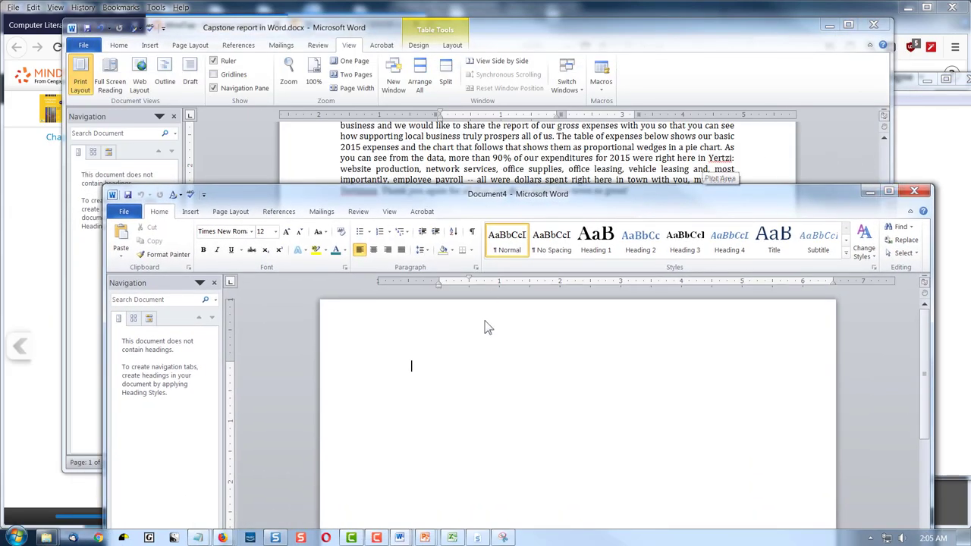
# - Copy all the restaurant search notes from Notepad into the blank Word document and add empty lines below them
pyautogui.moveTo(196, 538)
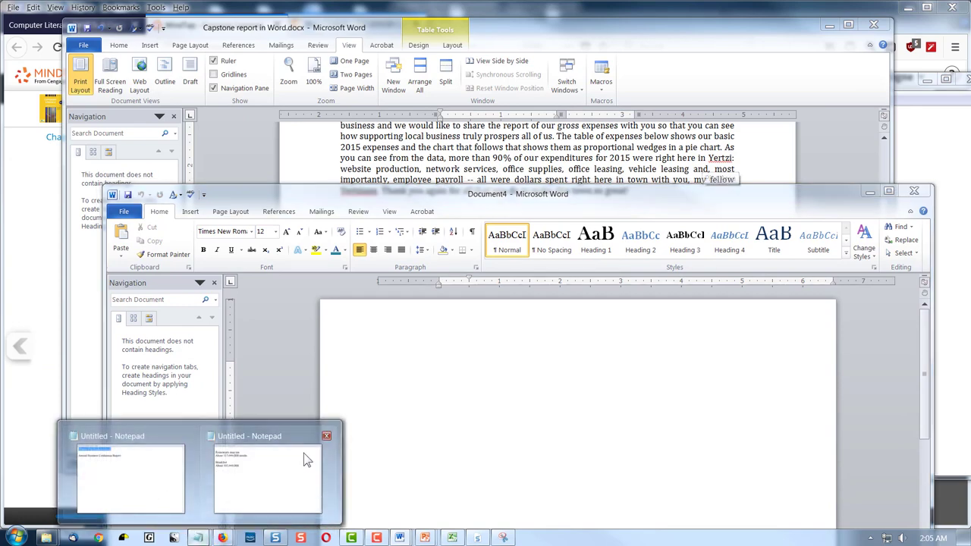
pyautogui.click(300, 447)
pyautogui.hotkey('ctrl', 'a')
pyautogui.hotkey('ctrl', 'c')
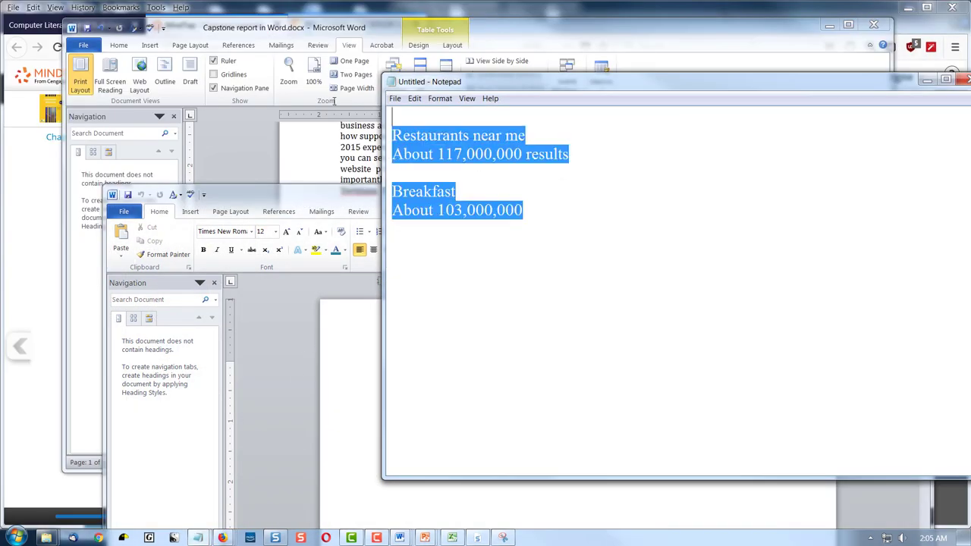
pyautogui.click(927, 79)
pyautogui.hotkey('ctrl', 'v')
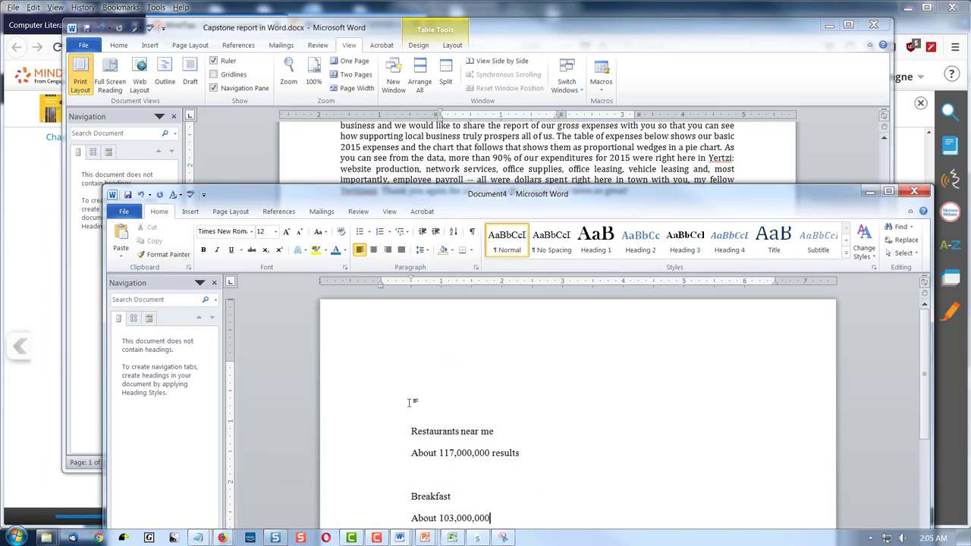
pyautogui.scroll(-3, 478, 449)
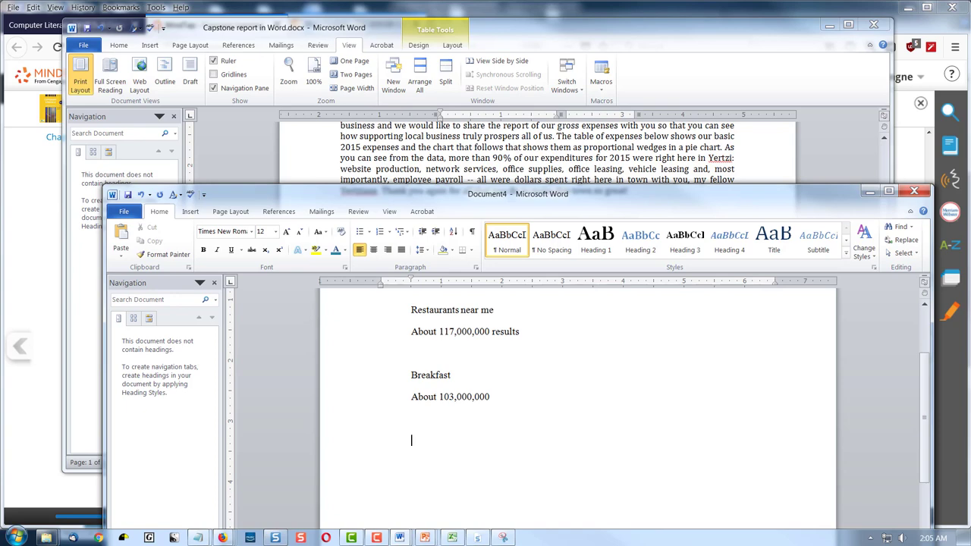
# - Switch to Snipping Tool, save the past-week breakfast snip as the PNG file 3rd option 29-2 in Pictures, and move its window aside
pyautogui.click(502, 537)
pyautogui.moveTo(373, 39); pyautogui.dragTo(432, 44)
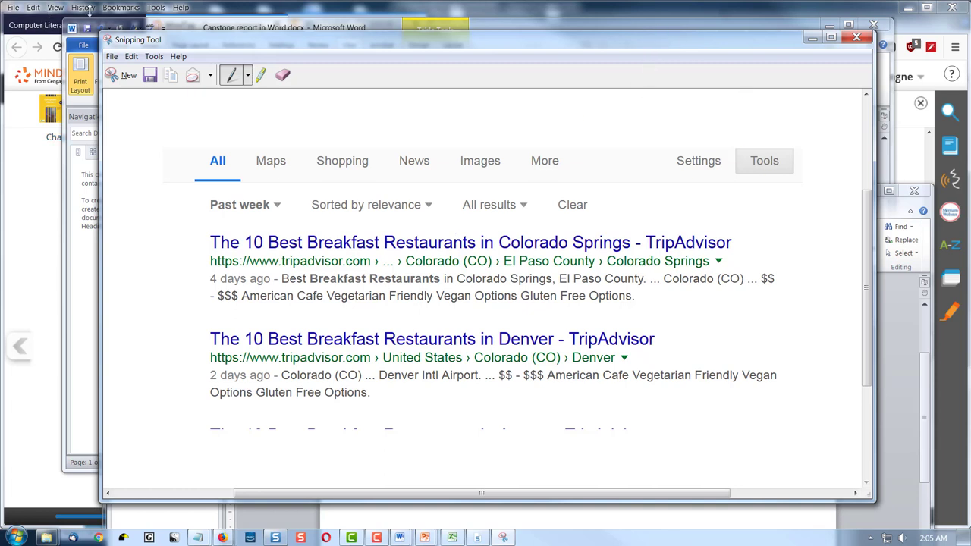
pyautogui.click(112, 56)
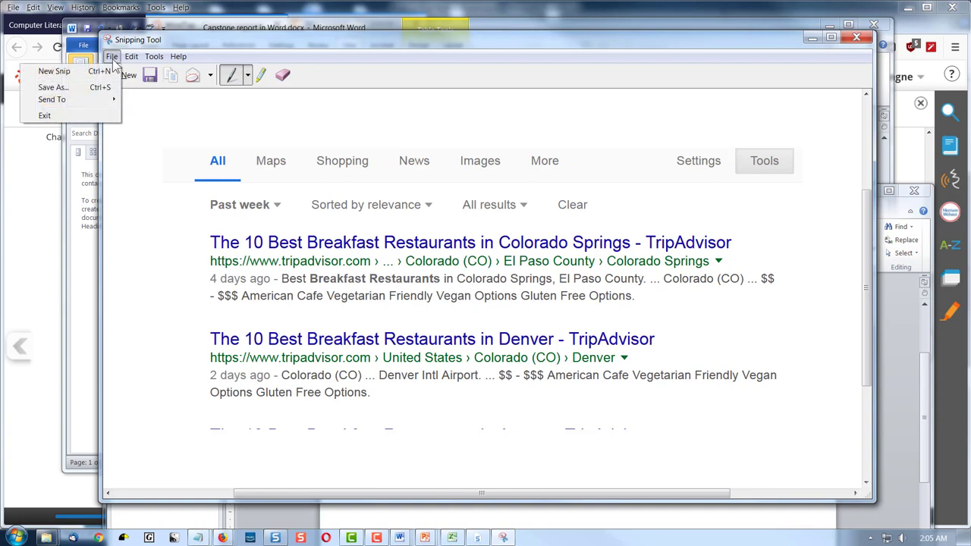
pyautogui.click(68, 89)
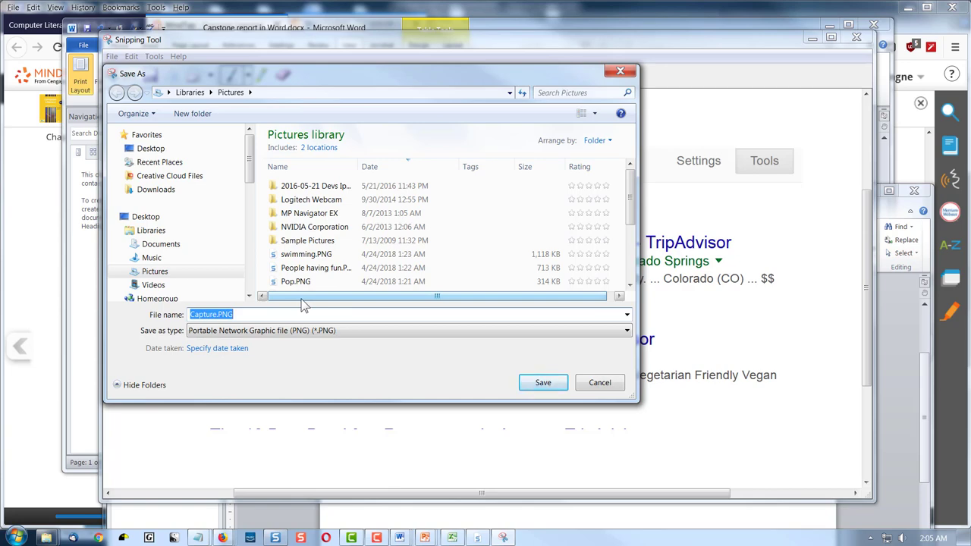
pyautogui.write('3rd ops')
pyautogui.press('BackSpace')
pyautogui.write('tion 29-2')
pyautogui.press('Return')
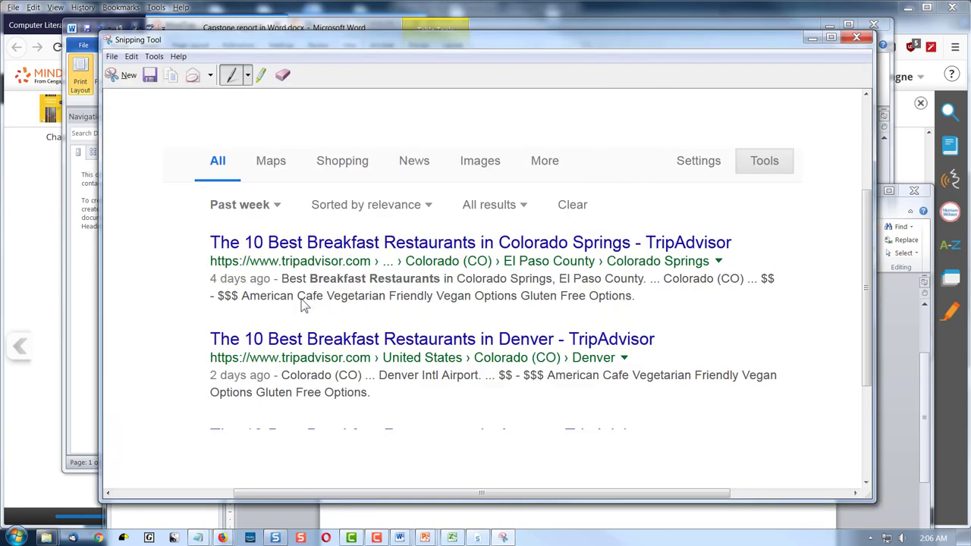
pyautogui.moveTo(407, 47); pyautogui.dragTo(970, 75)
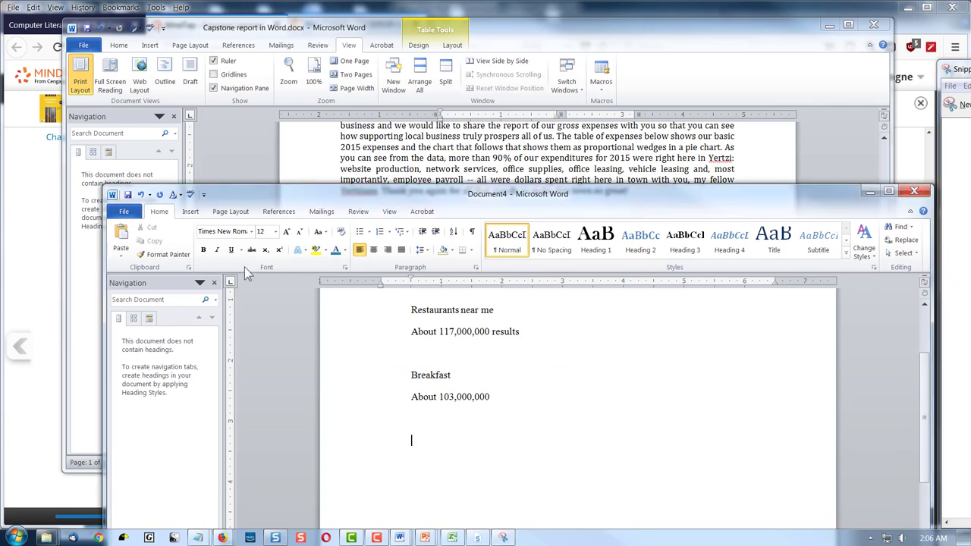
# - Insert the picture 3rd option 29-2.PNG from the Pictures library into the Word document below the breakfast result count
pyautogui.click(190, 211)
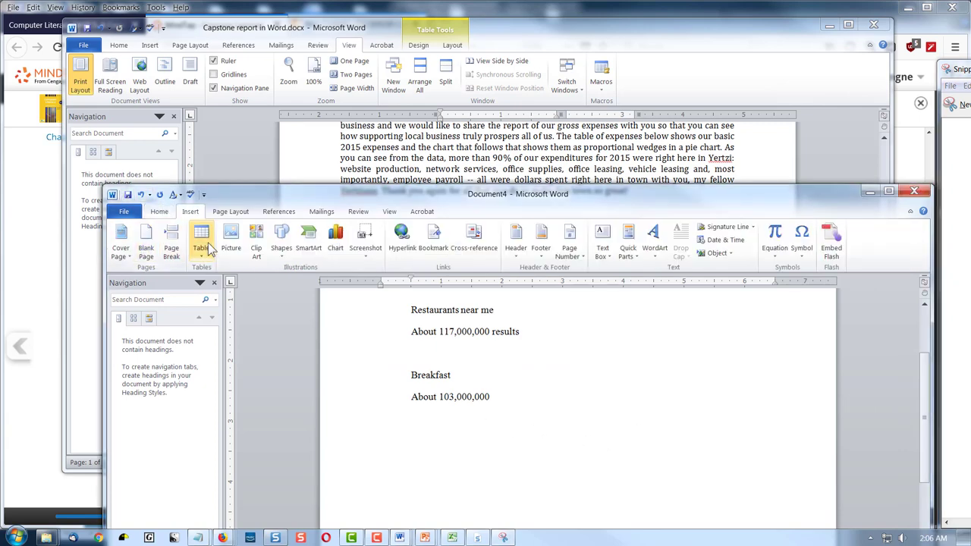
pyautogui.click(232, 242)
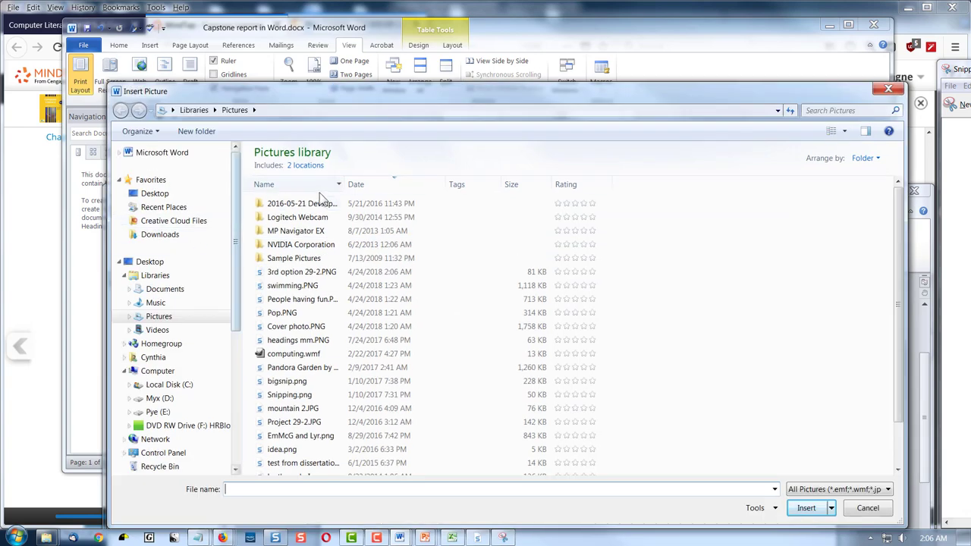
pyautogui.click(377, 188)
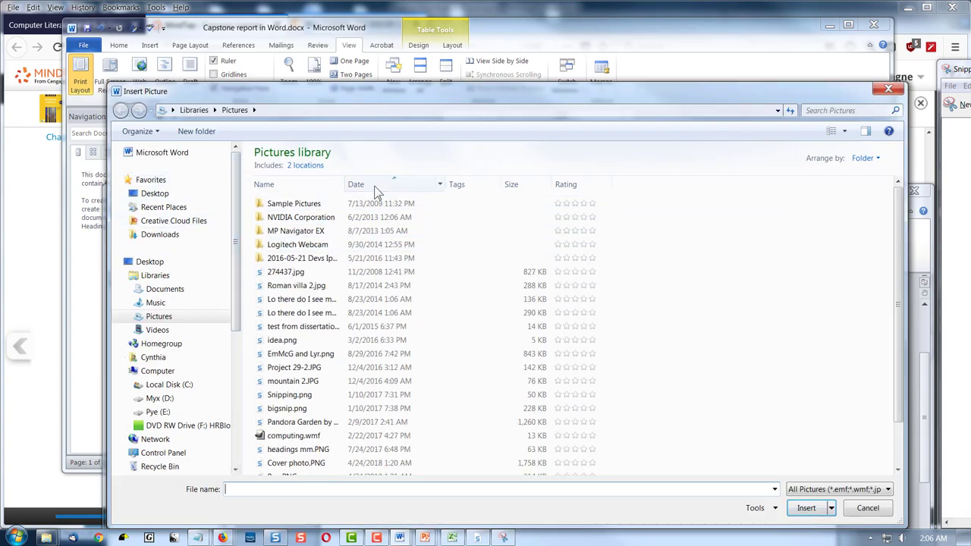
pyautogui.click(376, 189)
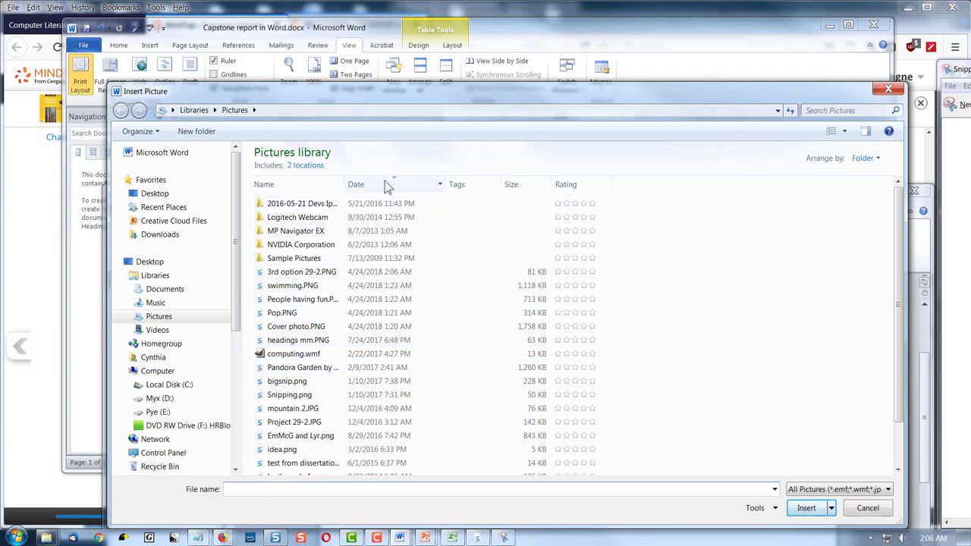
pyautogui.click(374, 187)
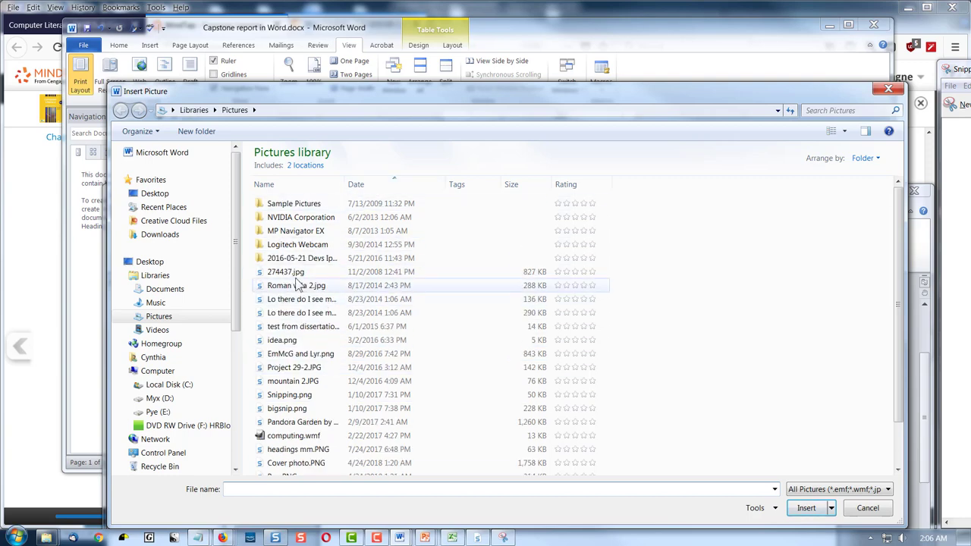
pyautogui.click(362, 186)
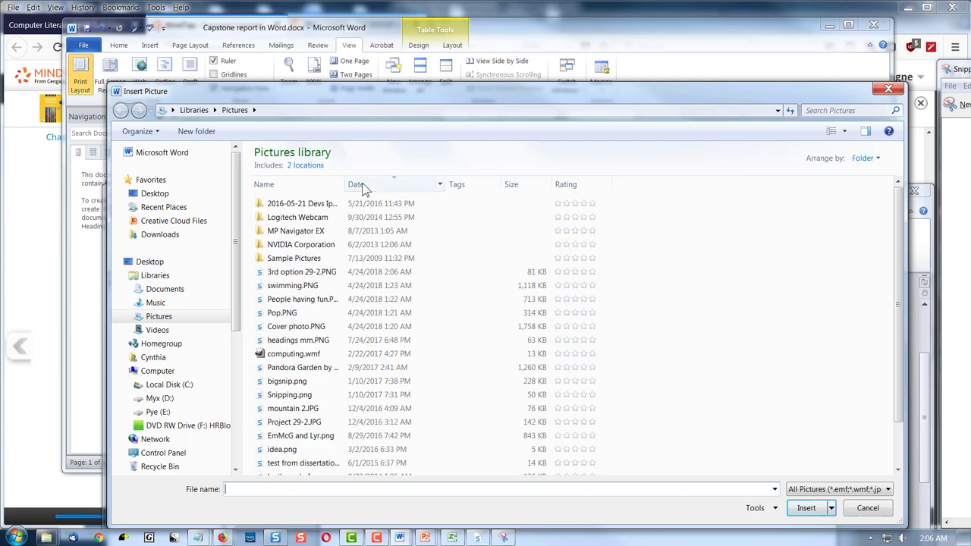
pyautogui.click(167, 209)
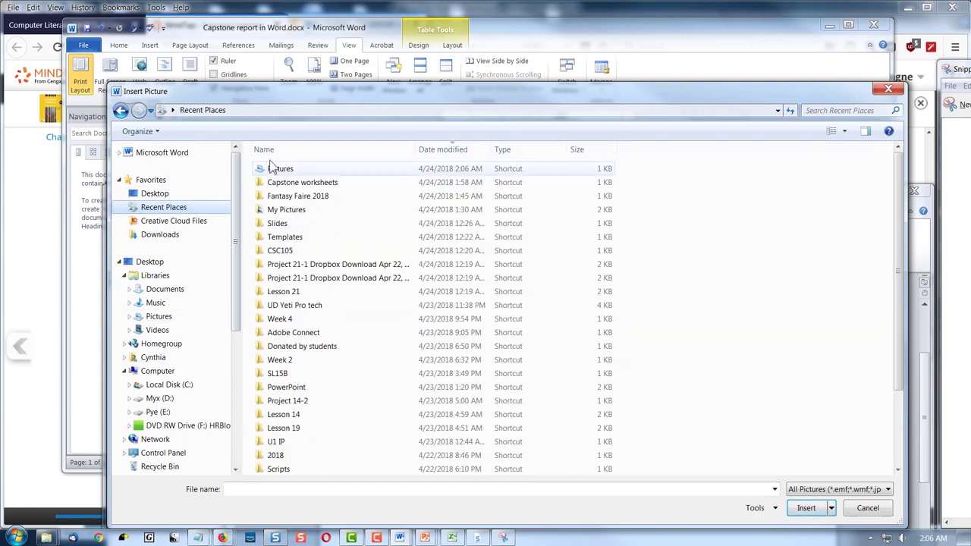
pyautogui.click(448, 149)
pyautogui.click(448, 149)
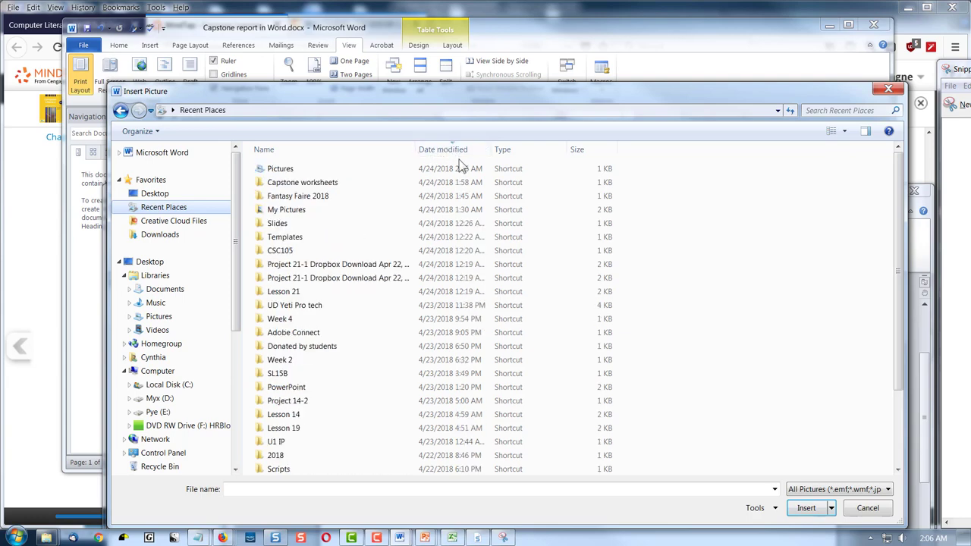
pyautogui.click(296, 169)
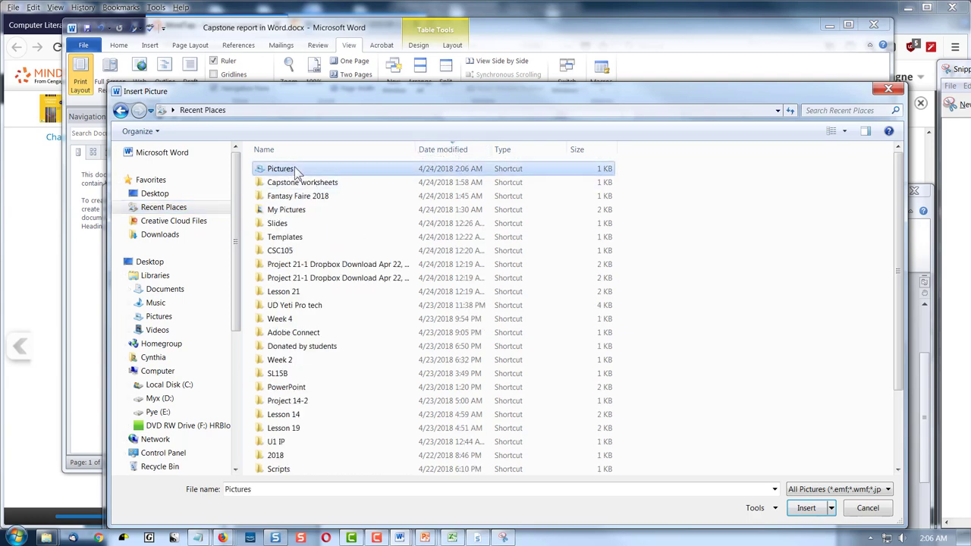
pyautogui.doubleClick(343, 172)
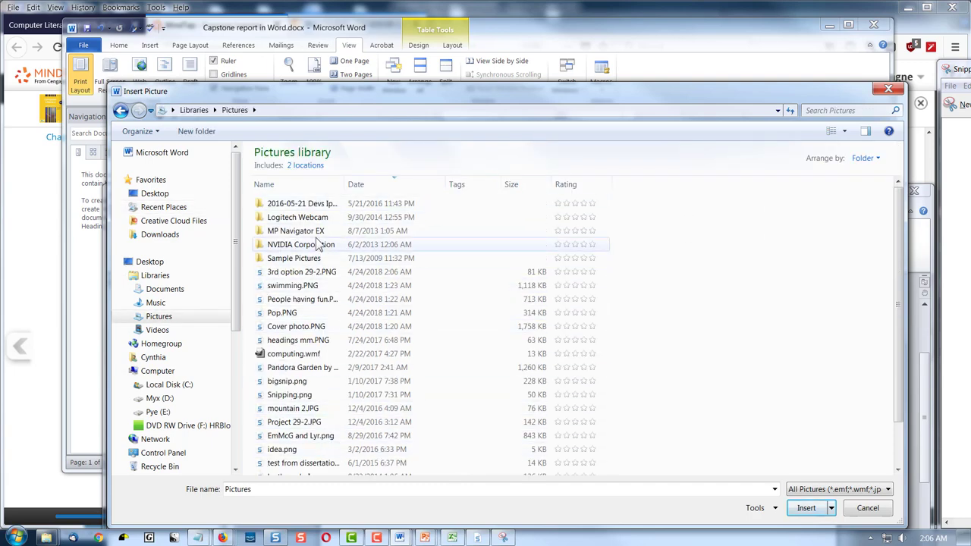
pyautogui.doubleClick(310, 273)
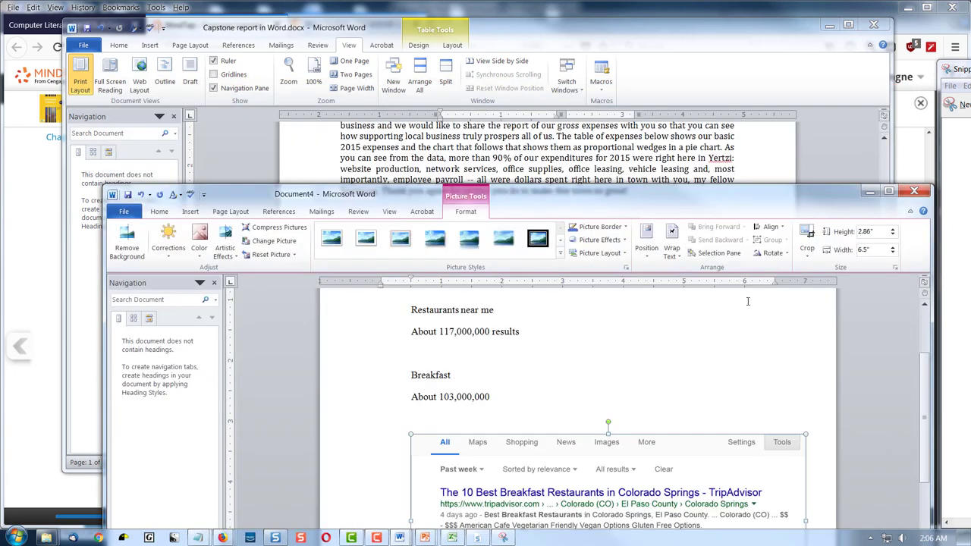
# - Reposition the Word window, deselect the inserted picture and display the document as one whole page
pyautogui.moveTo(763, 196); pyautogui.dragTo(720, 63)
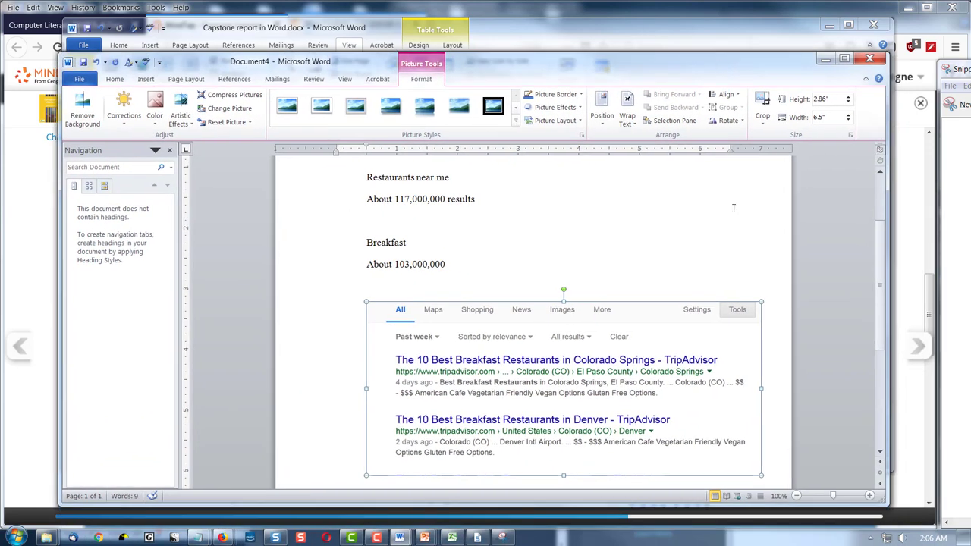
pyautogui.click(757, 251)
pyautogui.click(344, 79)
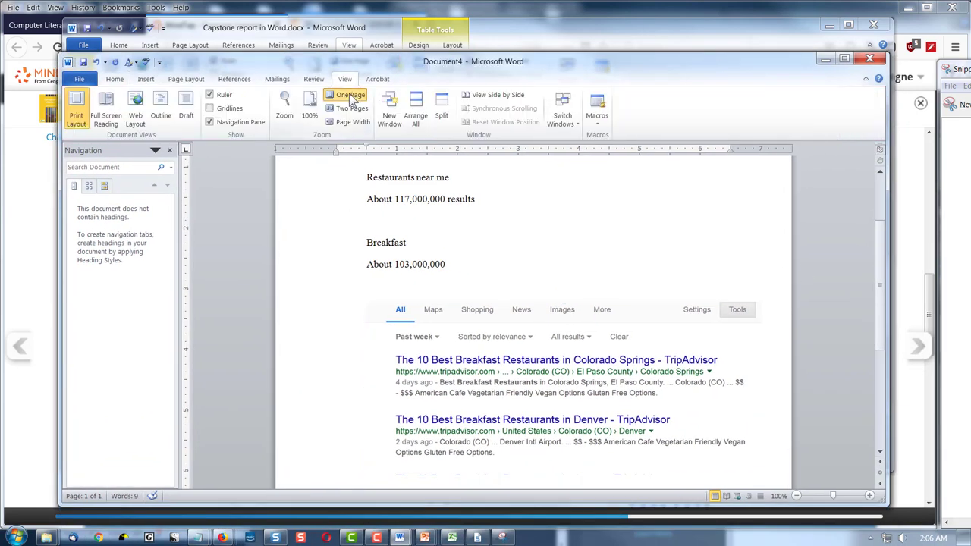
pyautogui.click(350, 99)
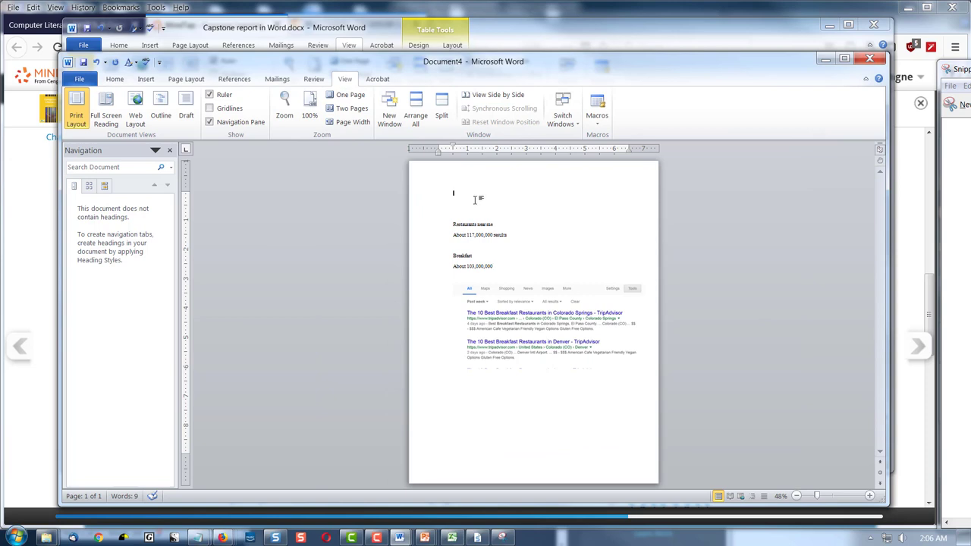
# - Enter the author's full name with title and a "Project 29-2" line above the restaurant notes, removing the surplus blank lines
pyautogui.write('Dr. Cynt')
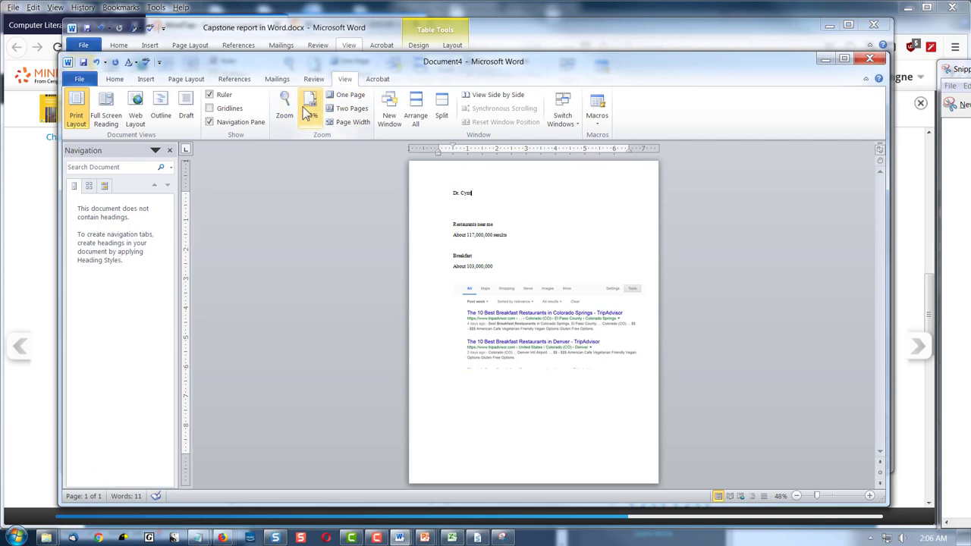
pyautogui.click(309, 114)
pyautogui.write('h')
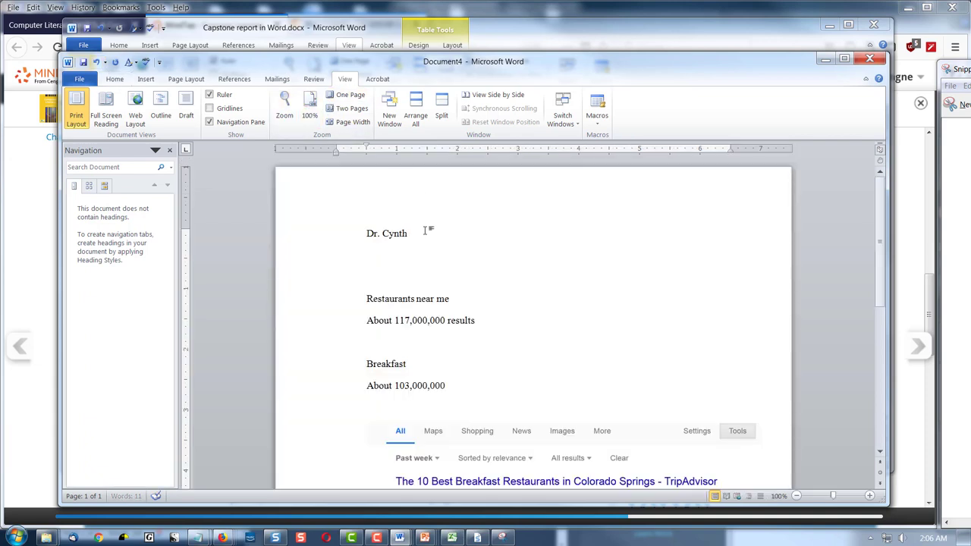
pyautogui.write('ia Carongne')
pyautogui.press('Return')
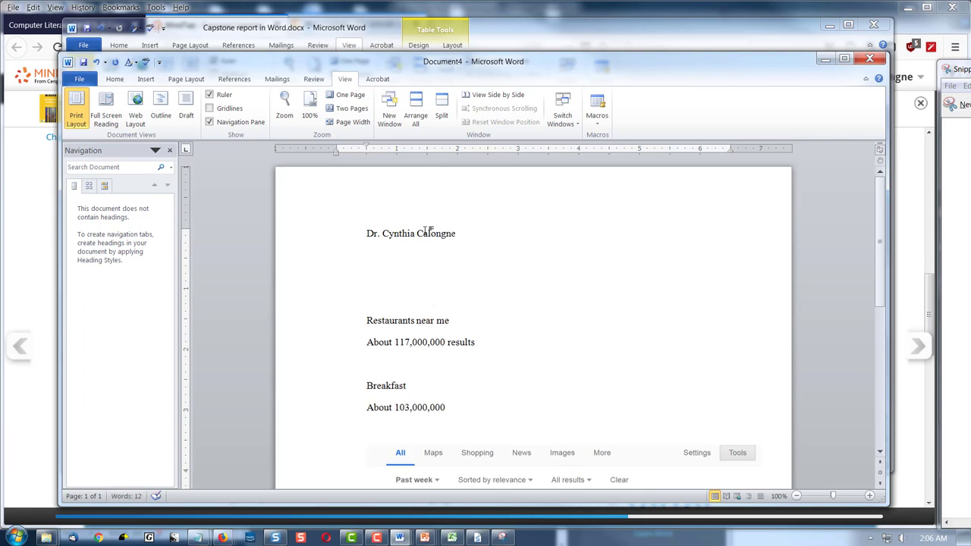
pyautogui.press('Delete')
pyautogui.press('Delete')
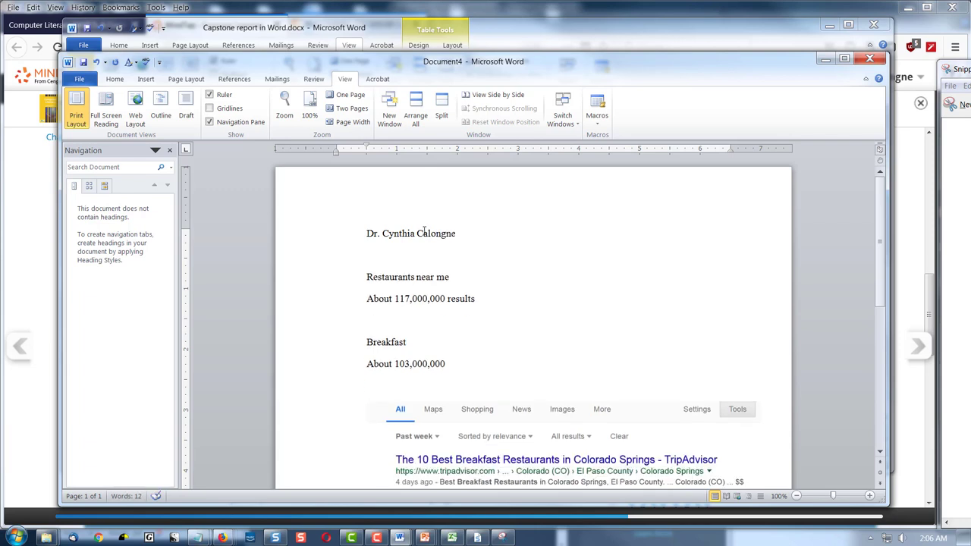
pyautogui.write('Project 29-2')
pyautogui.moveTo(425, 259); pyautogui.dragTo(366, 258)
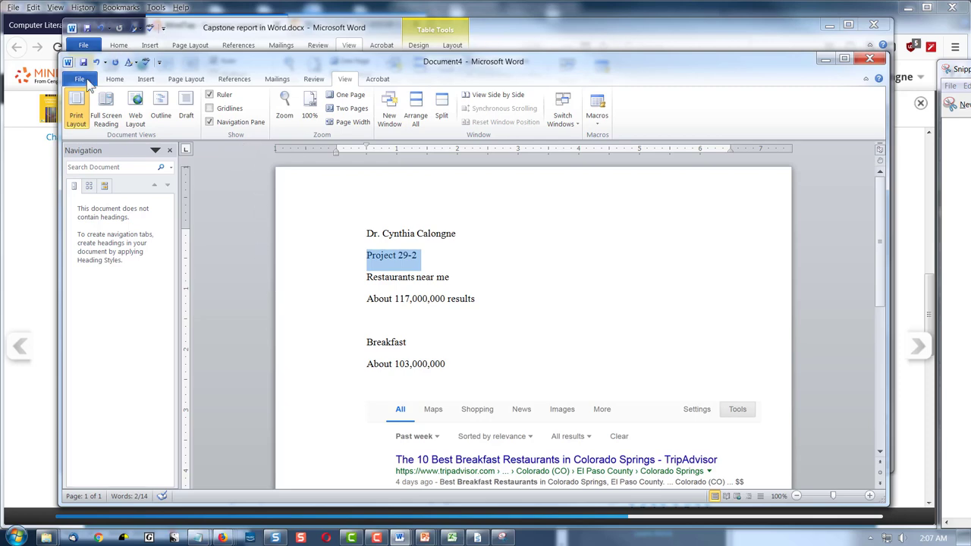
# - Save the new document in the CSC105 Homework folder under the suggested name Dr.docx
pyautogui.click(75, 80)
pyautogui.click(93, 113)
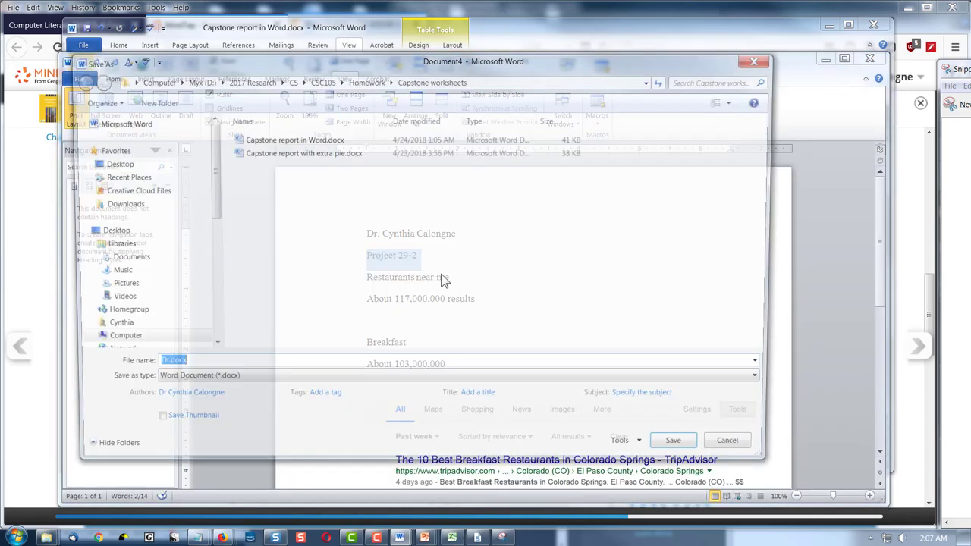
pyautogui.click(372, 80)
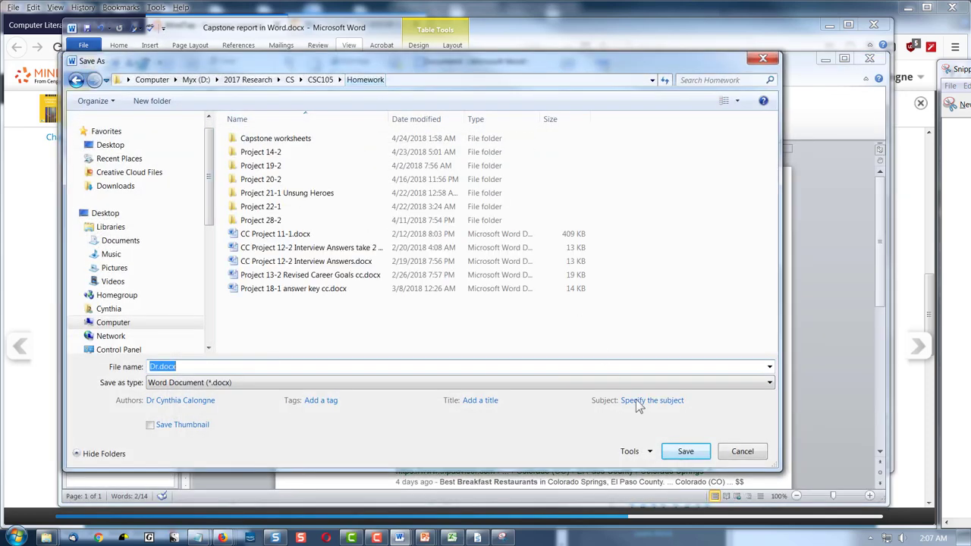
pyautogui.click(681, 453)
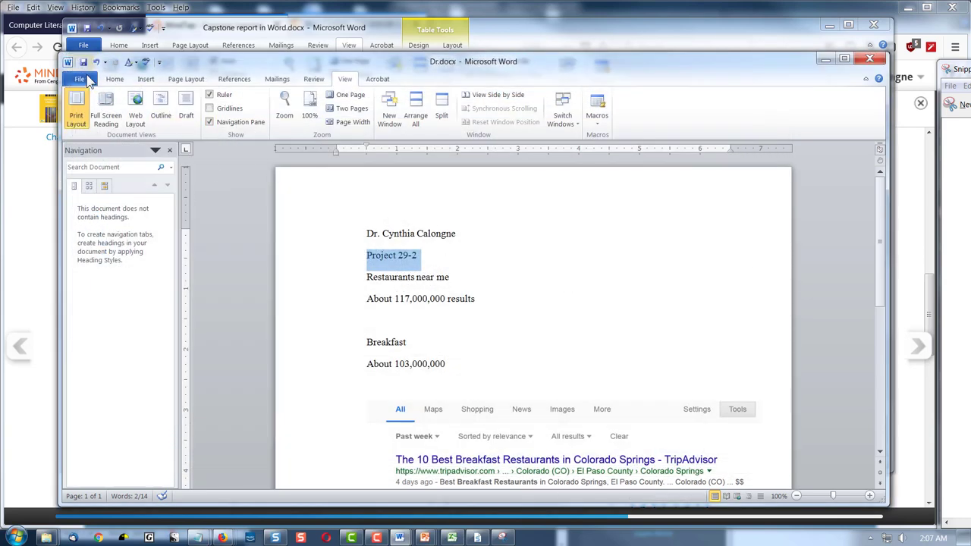
# - Start saving the document under a new name, setting the file name to "Project 29-2 cc"
pyautogui.click(79, 79)
pyautogui.click(96, 114)
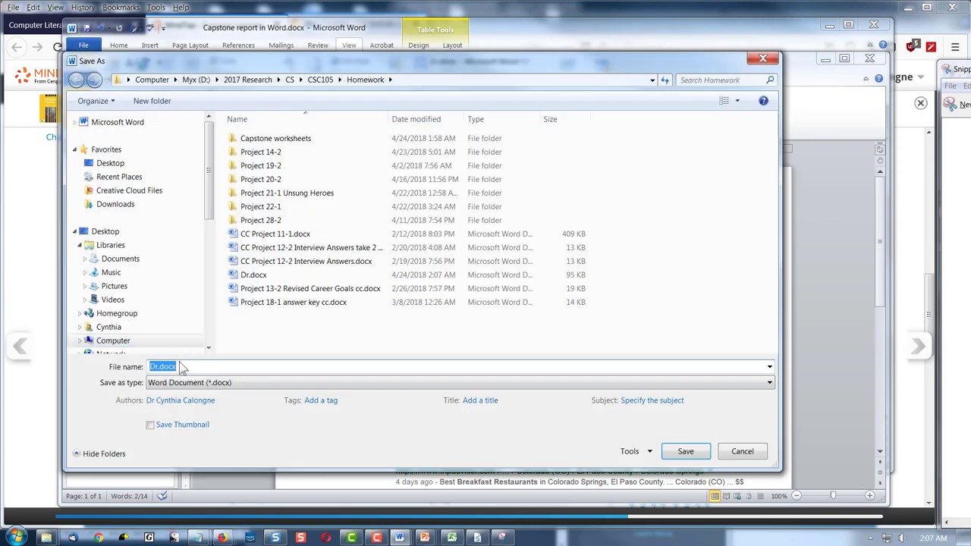
pyautogui.click(187, 366)
pyautogui.moveTo(187, 366); pyautogui.dragTo(103, 362)
pyautogui.write('Project 29-2')
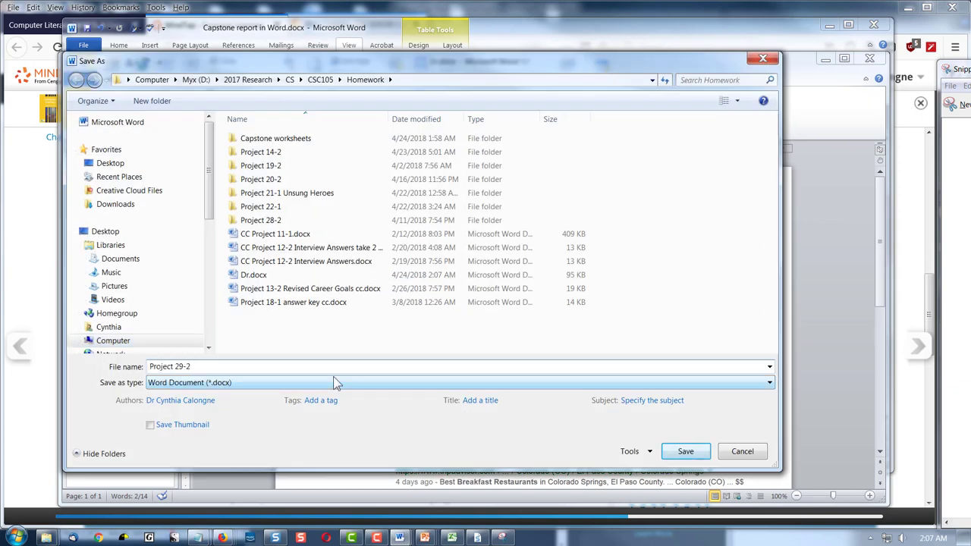
pyautogui.write(' cc')
# - Create a folder named Project 29-2 inside Homework and save the renamed Word document in it
pyautogui.click(148, 104)
pyautogui.write('P')
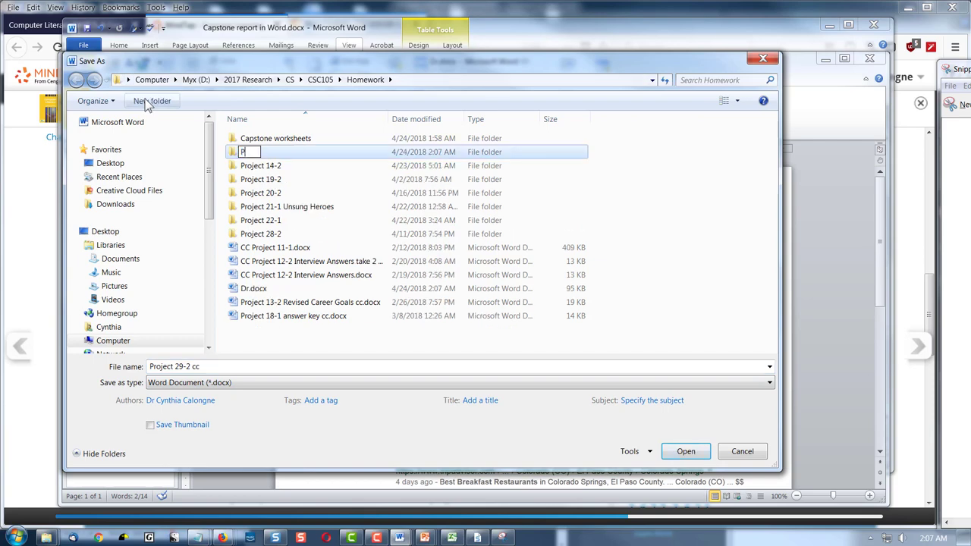
pyautogui.write('roject 29-2')
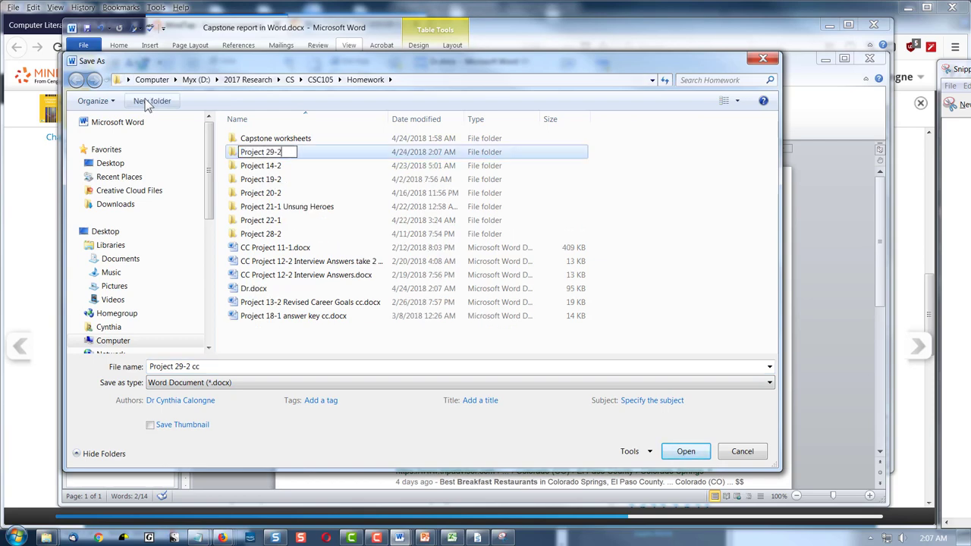
pyautogui.press('Return')
pyautogui.doubleClick(297, 235)
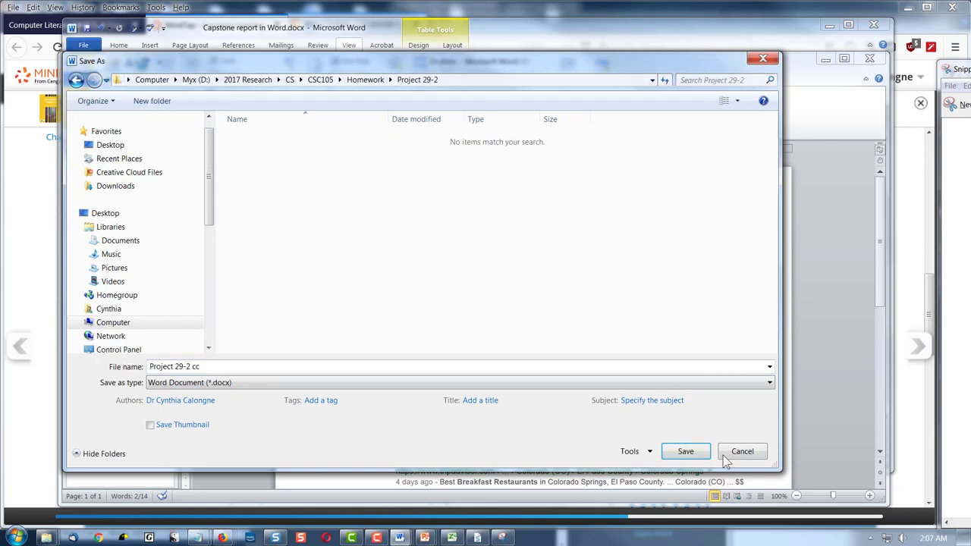
pyautogui.click(686, 452)
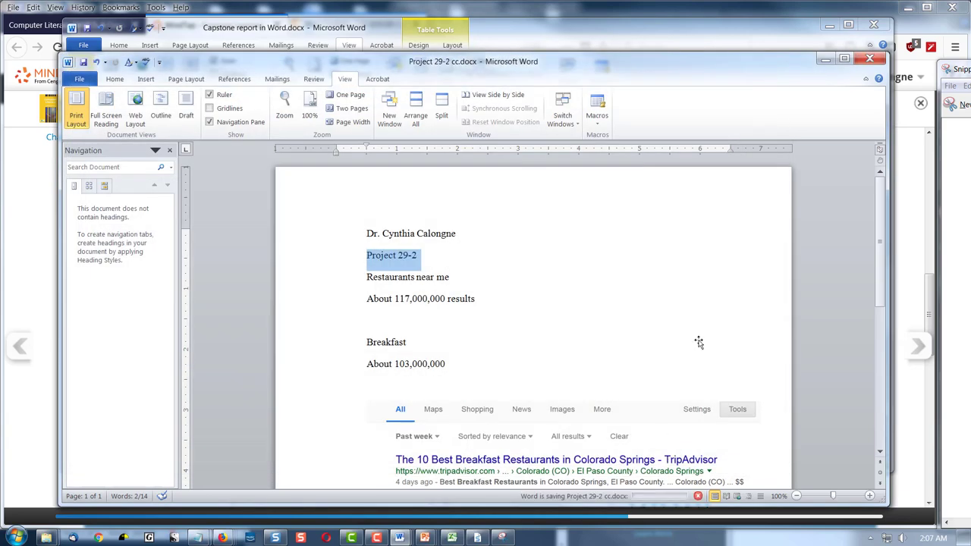
# - Review the saved document's heading lines, the two search terms with their result counts, and the past-week results picture
pyautogui.click(825, 270)
pyautogui.scroll(-4, 806, 273)
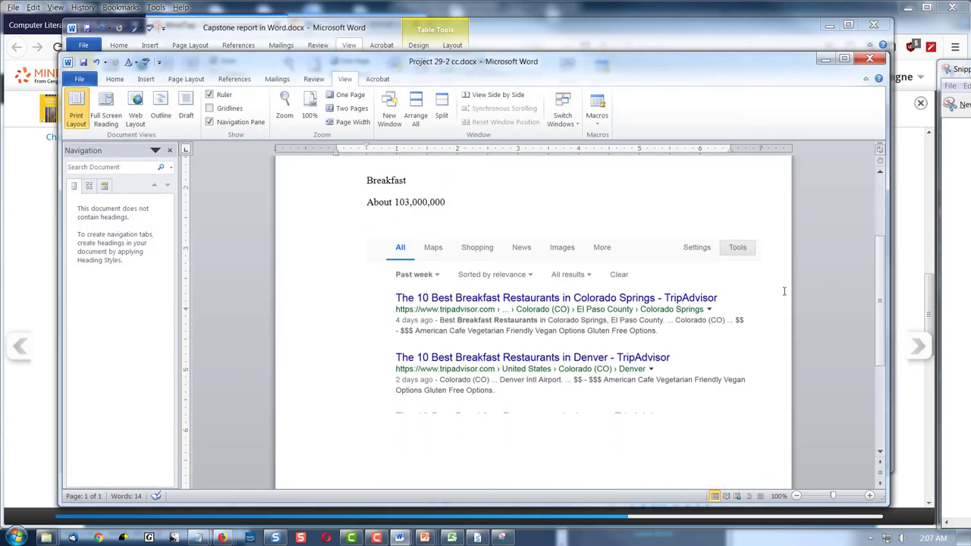
pyautogui.scroll(3, 588, 307)
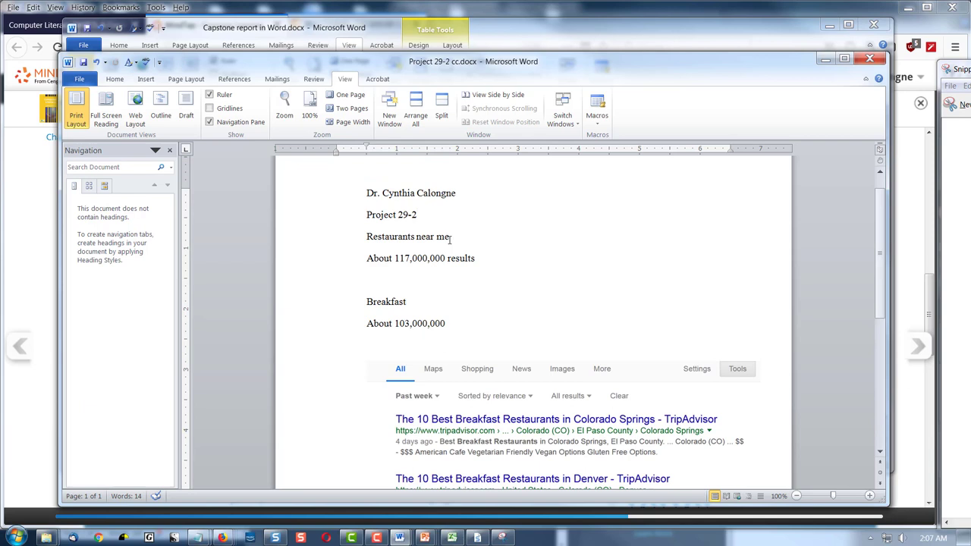
pyautogui.moveTo(451, 239); pyautogui.dragTo(366, 237)
pyautogui.moveTo(425, 304); pyautogui.dragTo(331, 304)
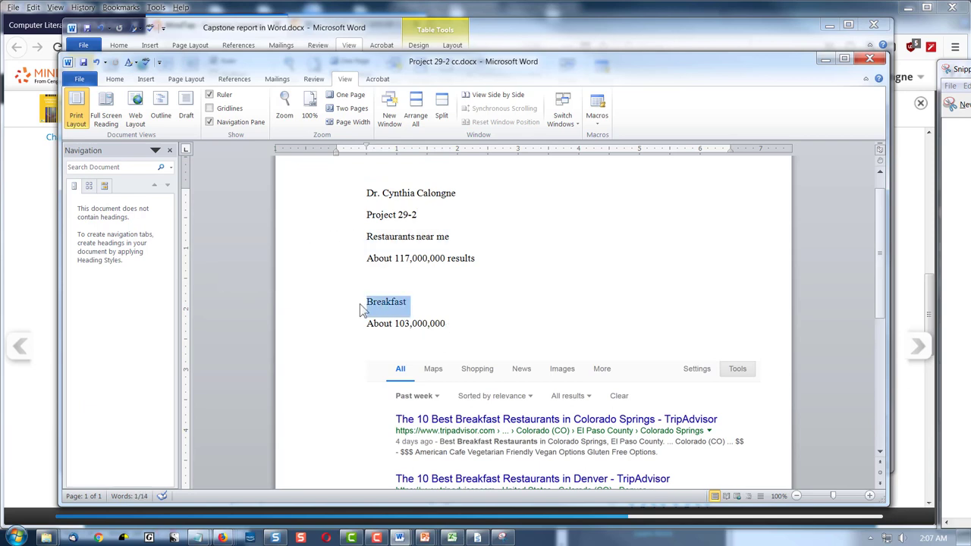
pyautogui.scroll(-1, 526, 354)
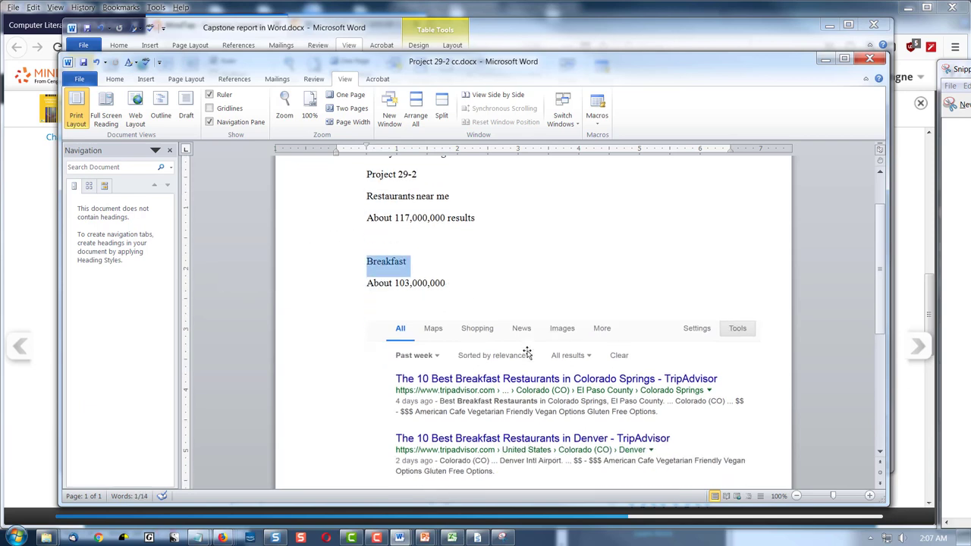
pyautogui.click(425, 356)
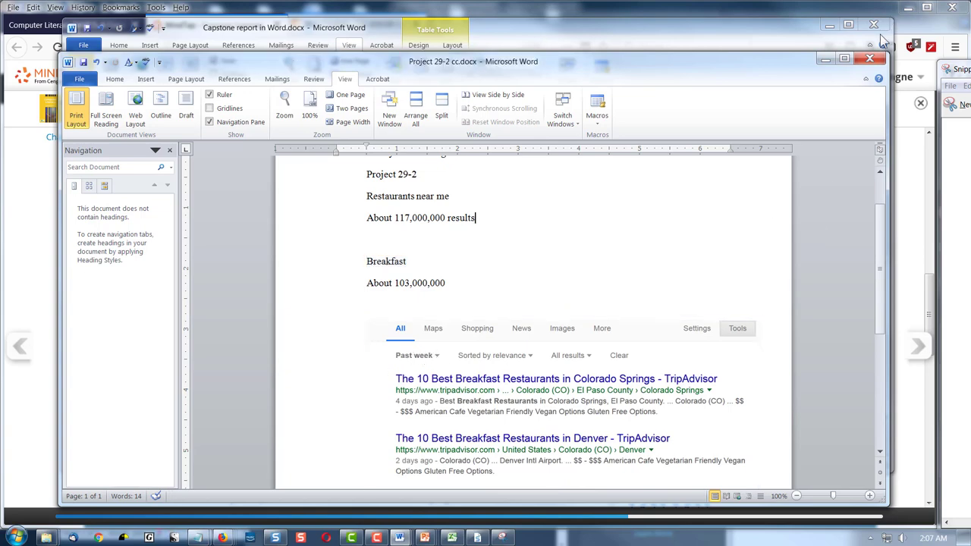
# - Close the Project 29-2 cc document and reposition the Capstone report window
pyautogui.click(869, 58)
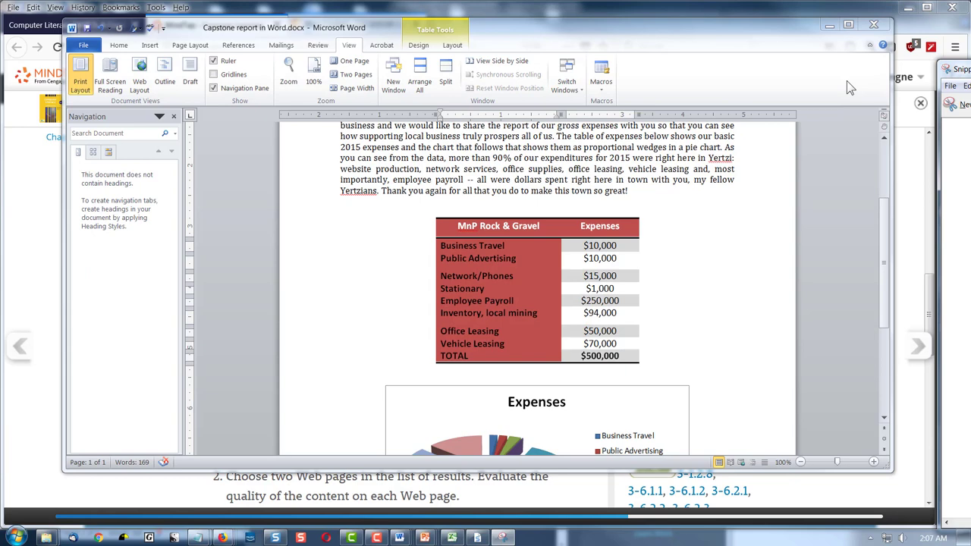
pyautogui.moveTo(701, 35); pyautogui.dragTo(667, 33)
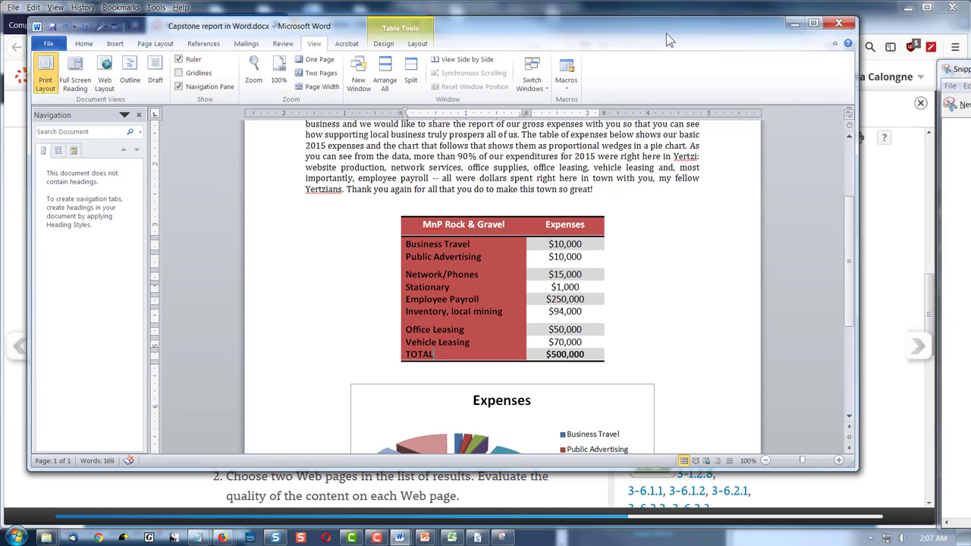